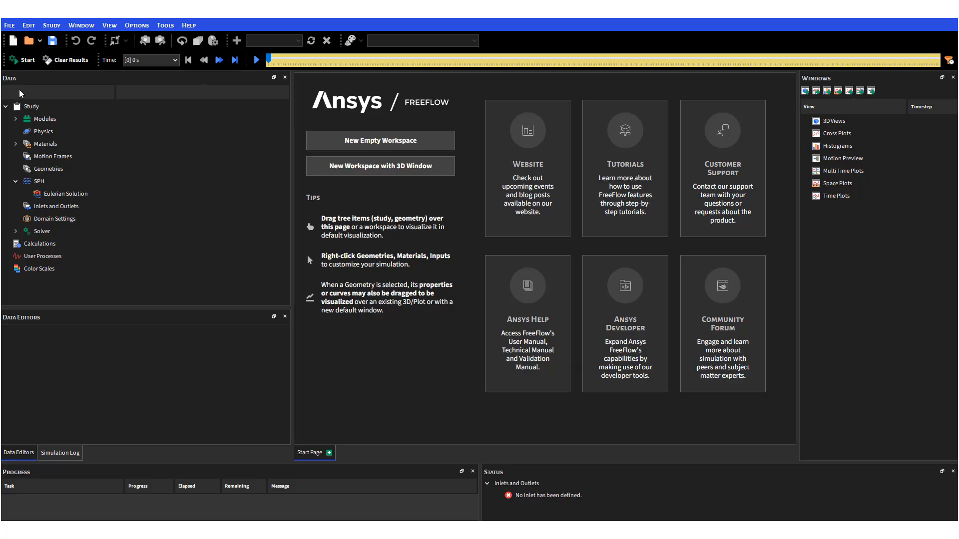
pyautogui.click(107, 26)
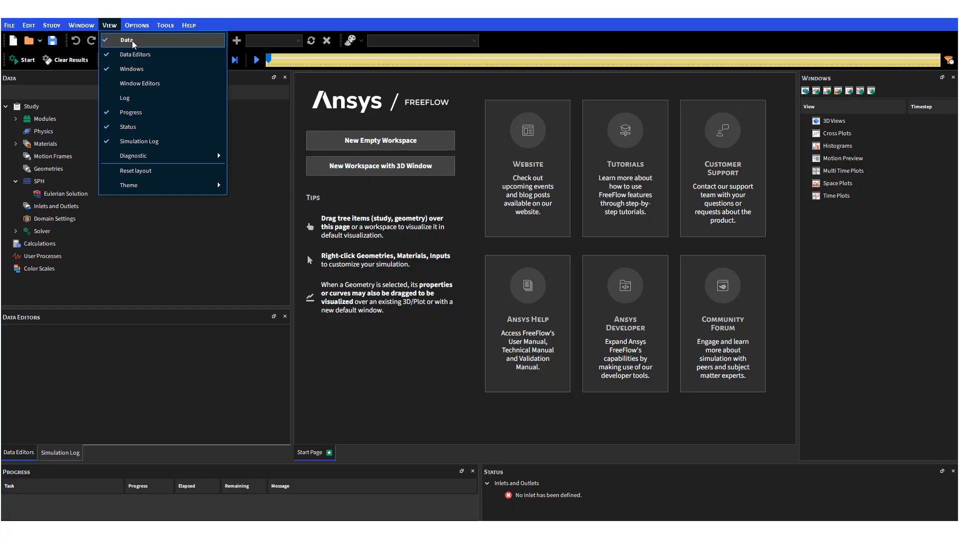
pyautogui.click(59, 77)
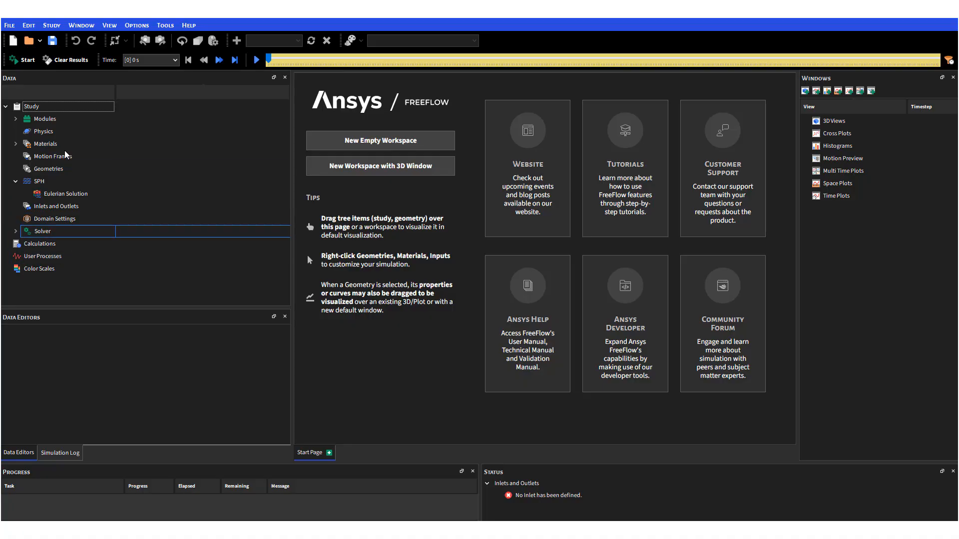
# Name the study stirred-tank.
pyautogui.click(51, 108)
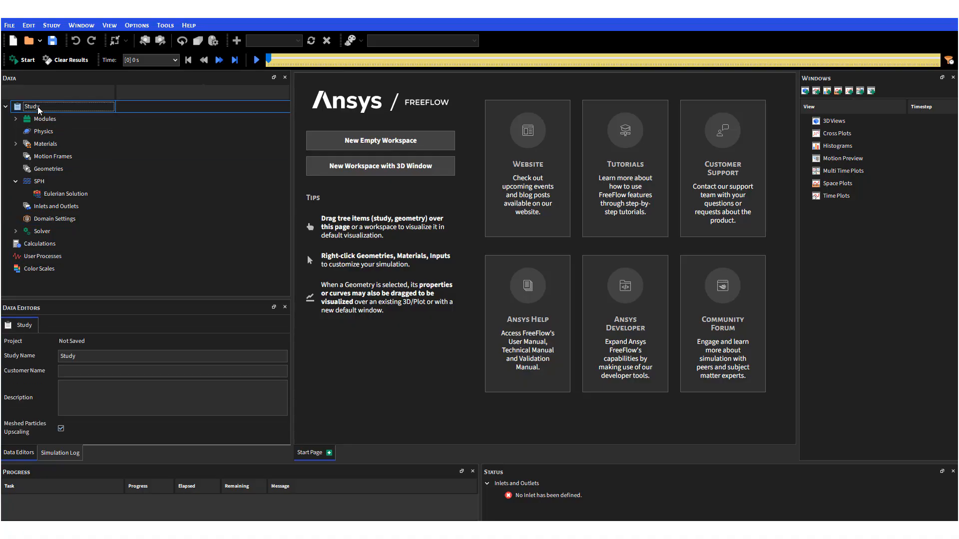
pyautogui.moveTo(82, 356); pyautogui.dragTo(18, 350)
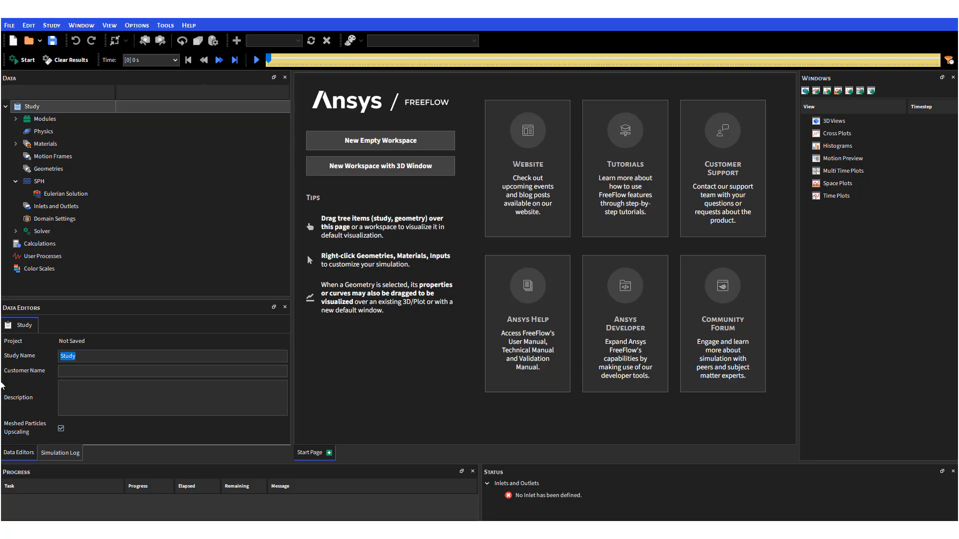
pyautogui.write('stirred-tank')
pyautogui.press('Tab')
# Enter the study description on three lines: "Impeller at 5 rad/s", "Fluid: water" and "Inlet: 60 t/h".
pyautogui.write('mpeller at 5 rad/s')
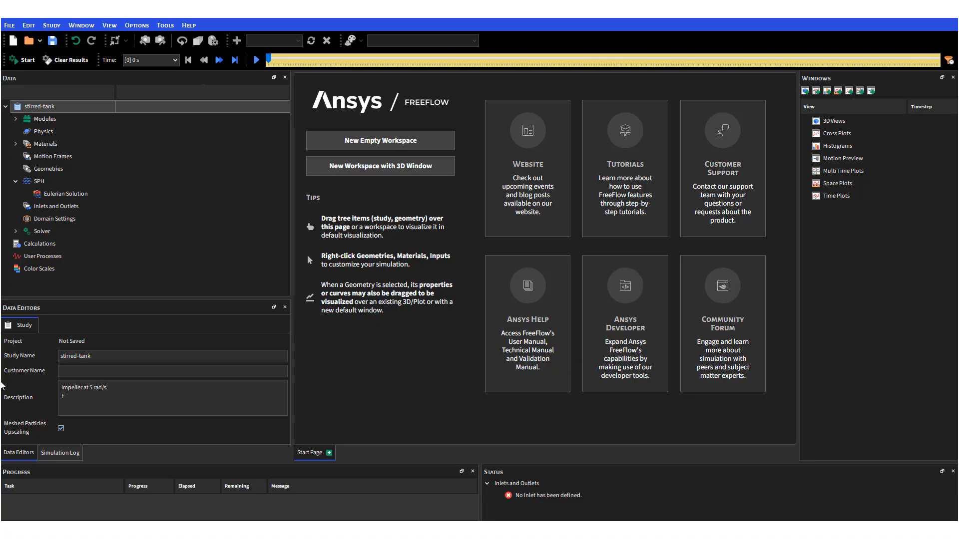
pyautogui.write('Fluid : water')
pyautogui.press('Return')
pyautogui.write('id: water I')
pyautogui.write('nlet')
pyautogui.write(': 60')
pyautogui.write(' t/h')
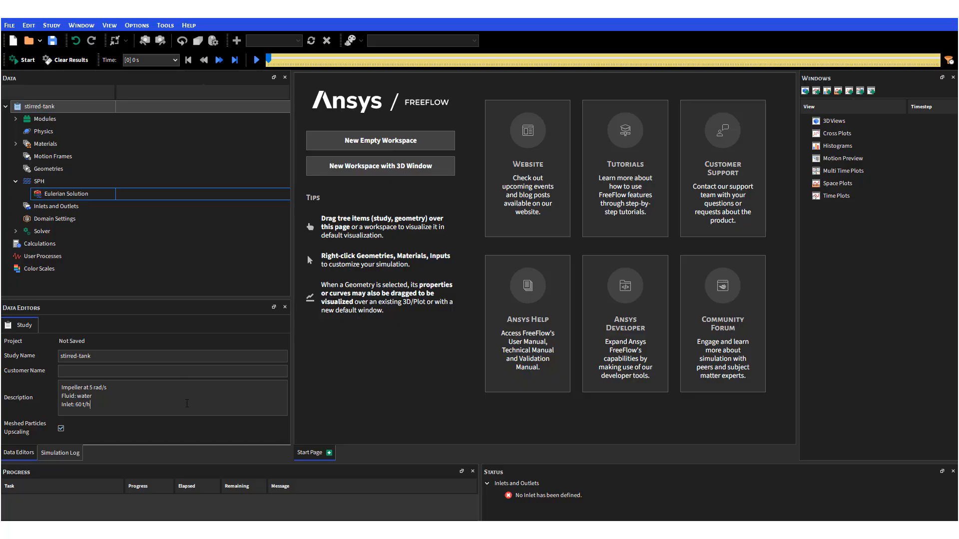
pyautogui.click(111, 408)
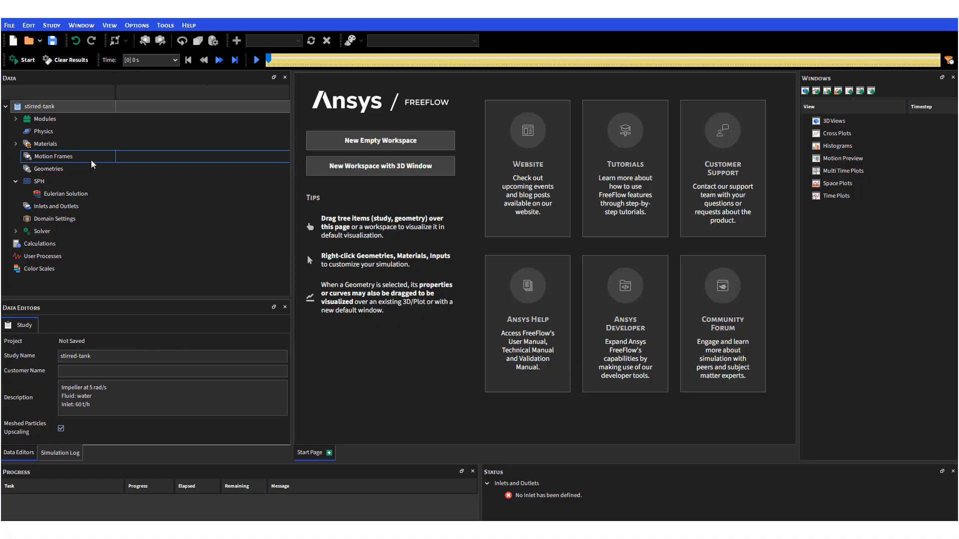
# Enable the SPH Boundary Interaction Statistics and SPH Mass Flow Rate modules for the study, leaving SPH HTC Calculator off.
pyautogui.click(40, 119)
pyautogui.click(16, 119)
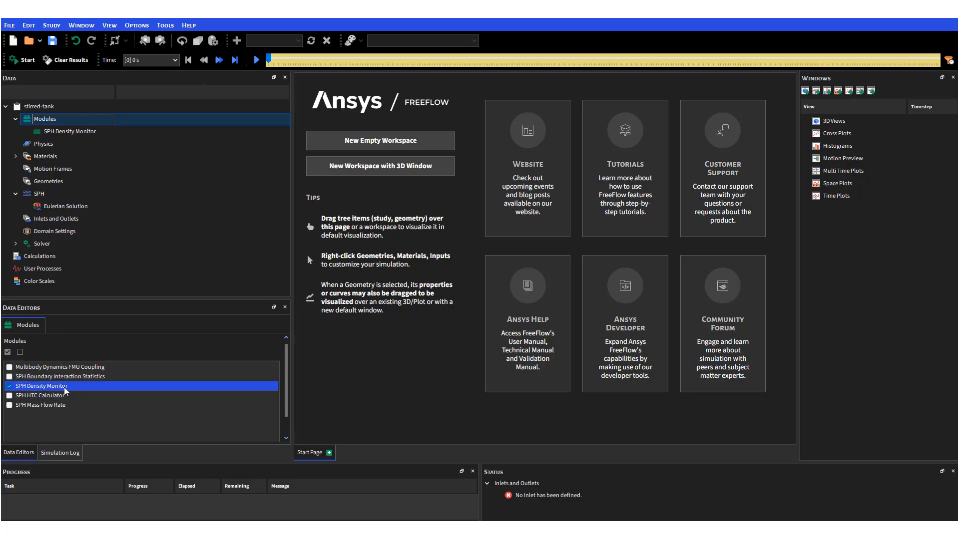
pyautogui.click(9, 376)
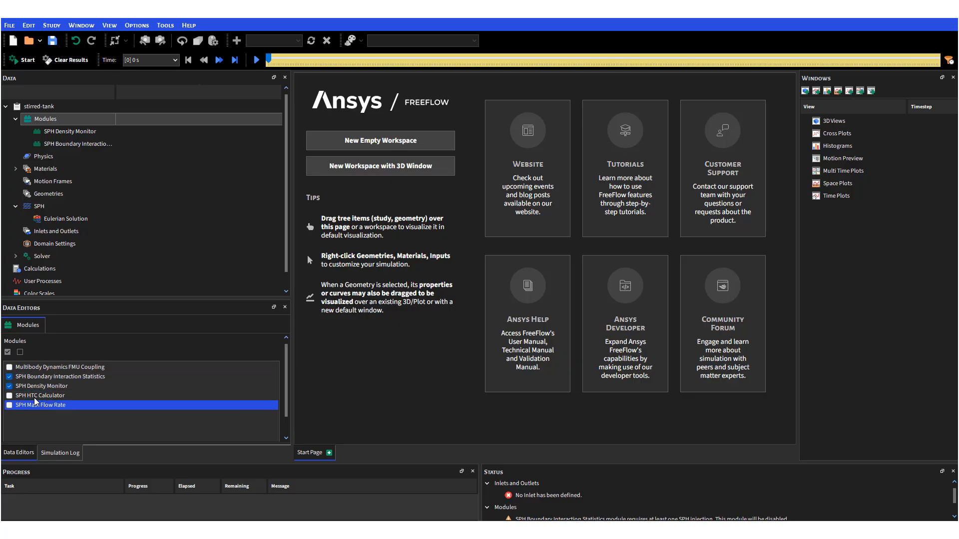
pyautogui.click(9, 395)
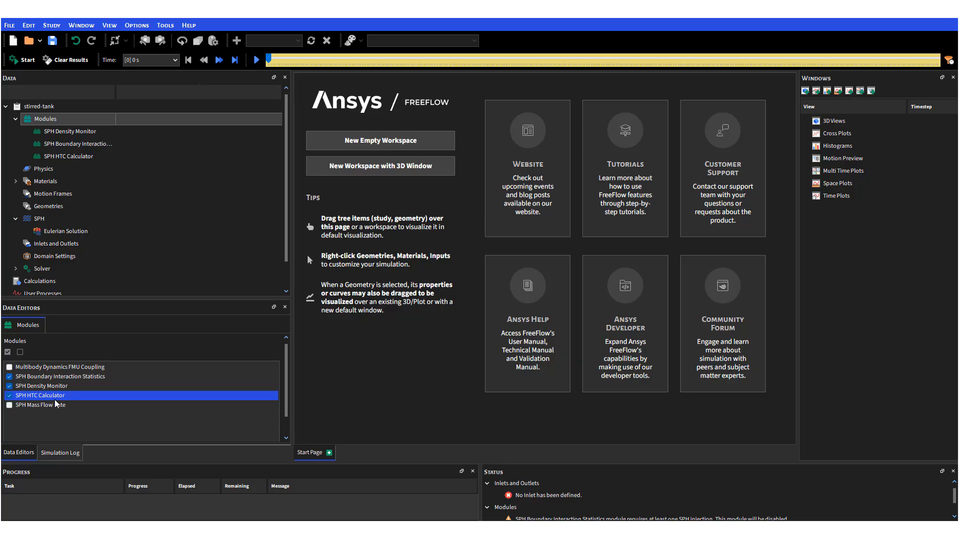
pyautogui.click(9, 395)
pyautogui.click(9, 405)
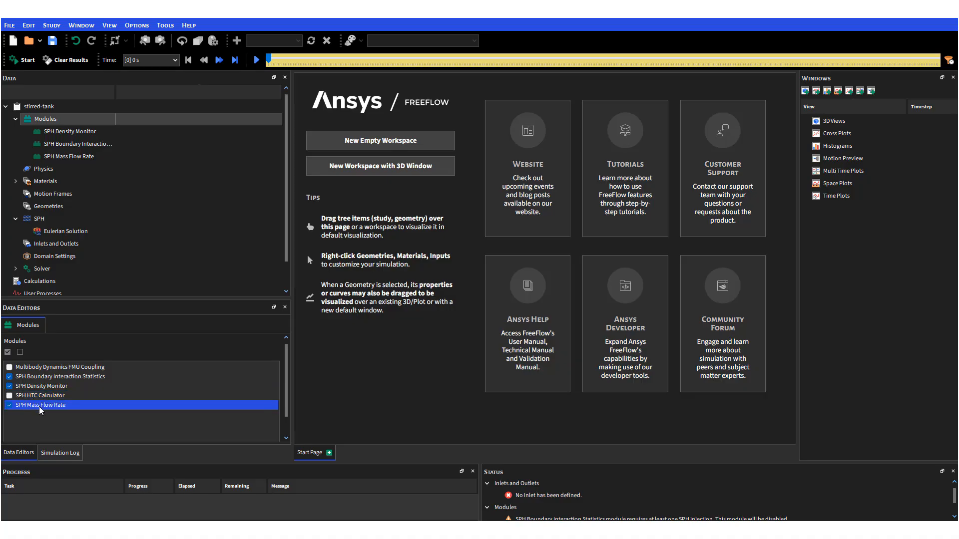
pyautogui.moveTo(288, 262)
pyautogui.mouseDown()
pyautogui.moveTo(288, 282)
pyautogui.moveTo(289, 255)
pyautogui.mouseUp()
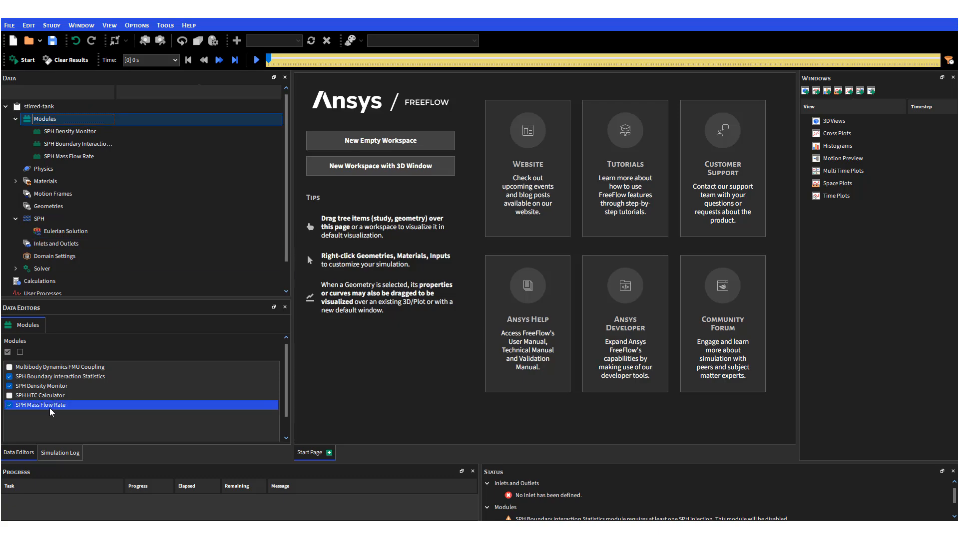
pyautogui.click(41, 397)
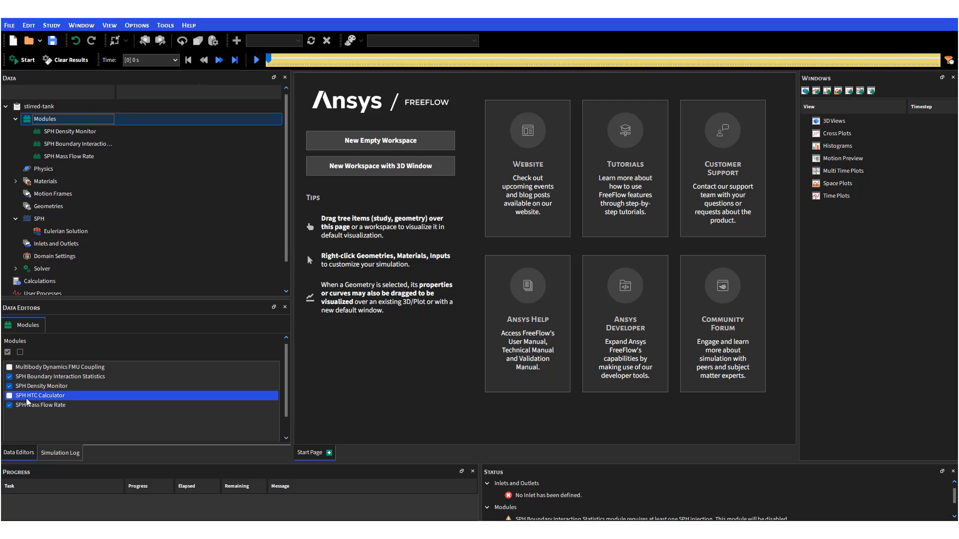
pyautogui.click(68, 405)
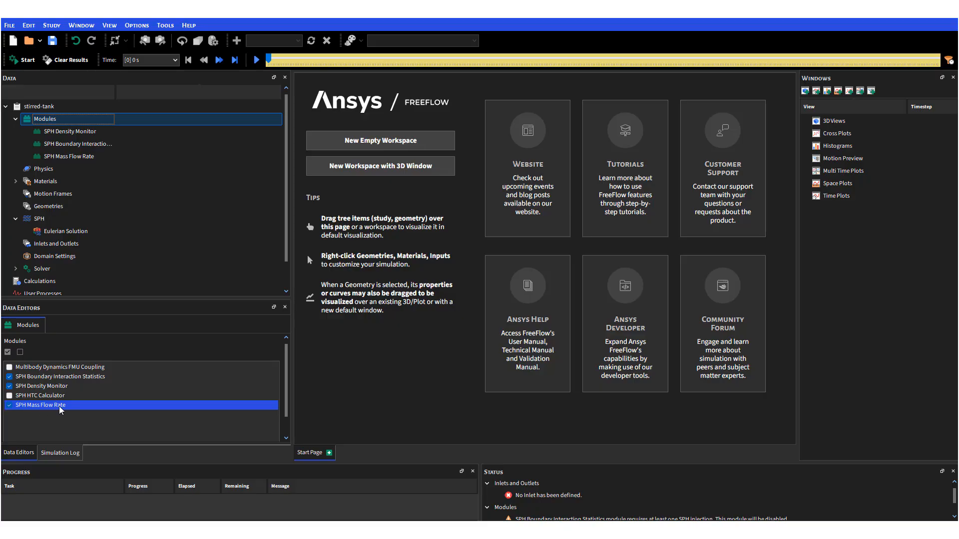
# Enable the Force and Torque boundary curves in the SPH Boundary Interaction Statistics module.
pyautogui.click(80, 131)
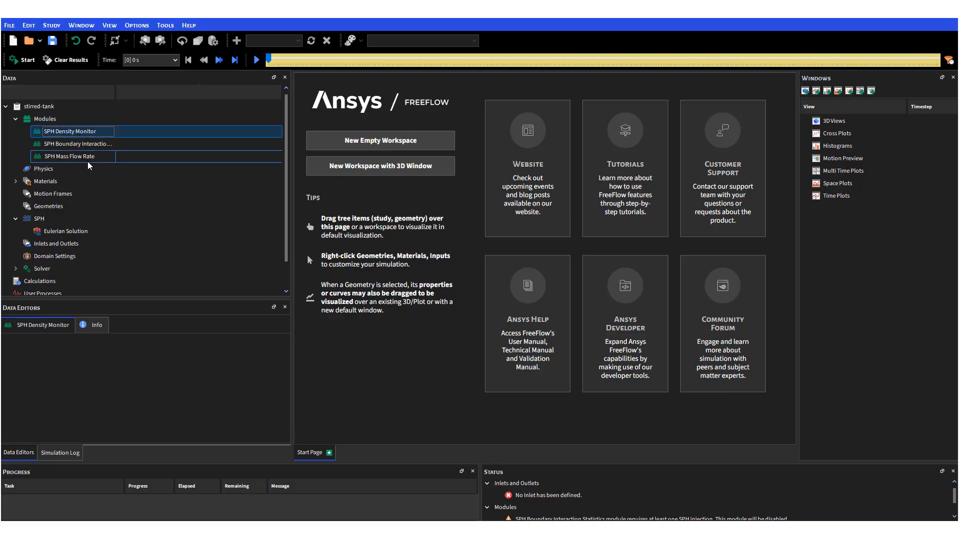
pyautogui.click(86, 147)
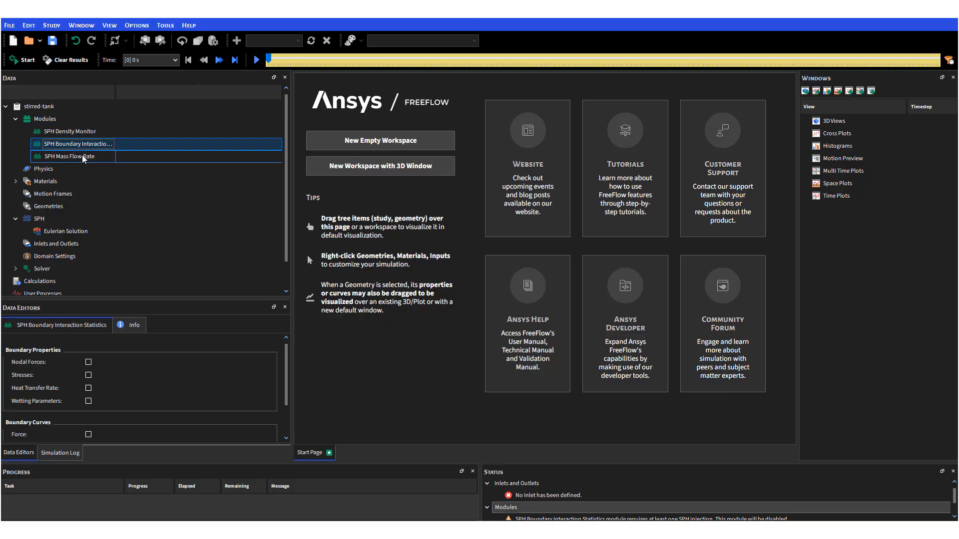
pyautogui.moveTo(288, 376)
pyautogui.mouseDown()
pyautogui.moveTo(288, 416)
pyautogui.moveTo(287, 378)
pyautogui.mouseUp()
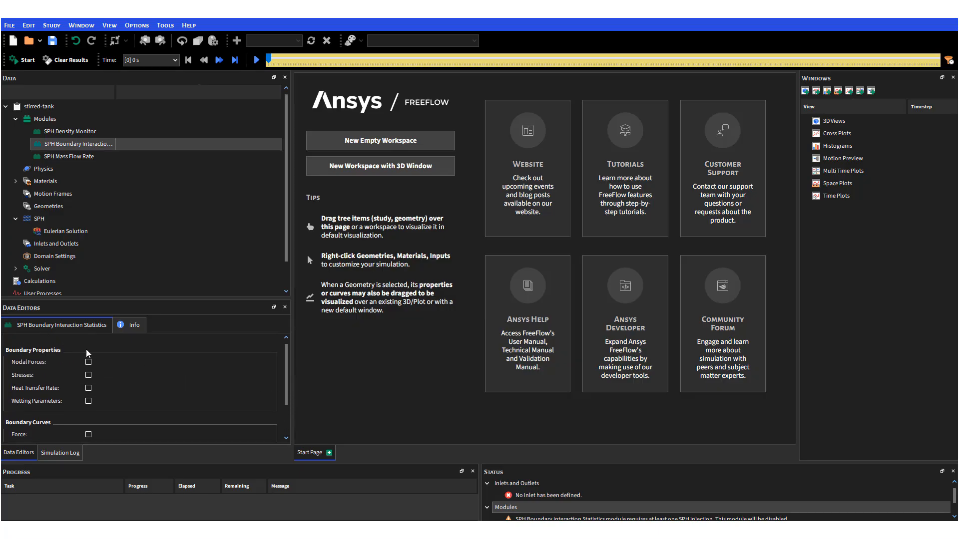
pyautogui.click(88, 362)
pyautogui.click(90, 377)
pyautogui.scroll(-2, 101, 405)
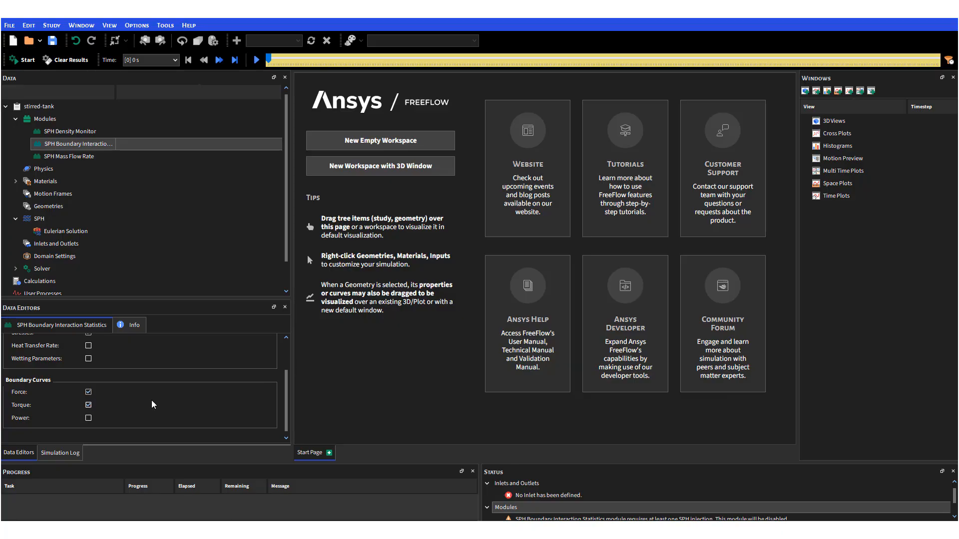
pyautogui.moveTo(286, 416)
pyautogui.mouseDown()
pyautogui.moveTo(294, 373)
pyautogui.moveTo(287, 420)
pyautogui.mouseUp()
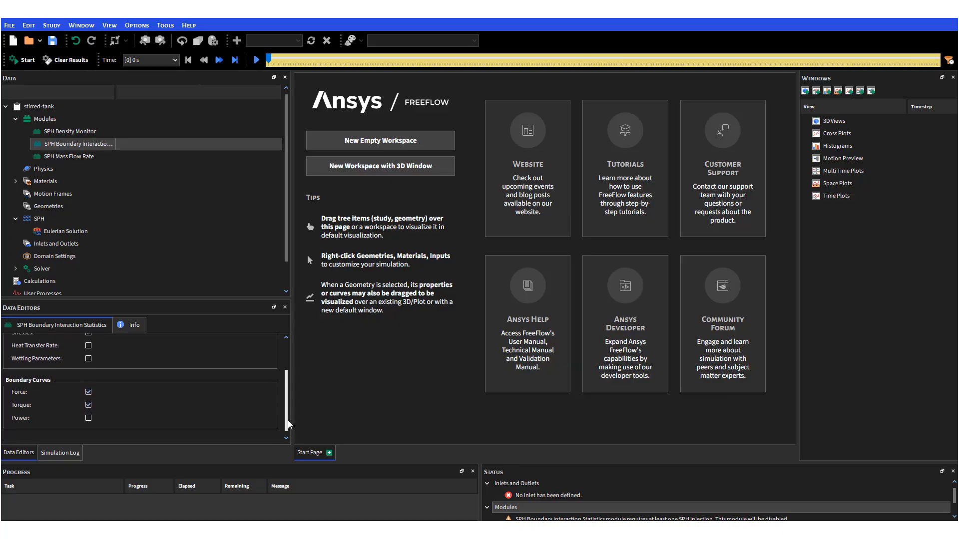
# Check the SPH Mass Flow Rate module's settings and read the study's status messages in full.
pyautogui.click(64, 158)
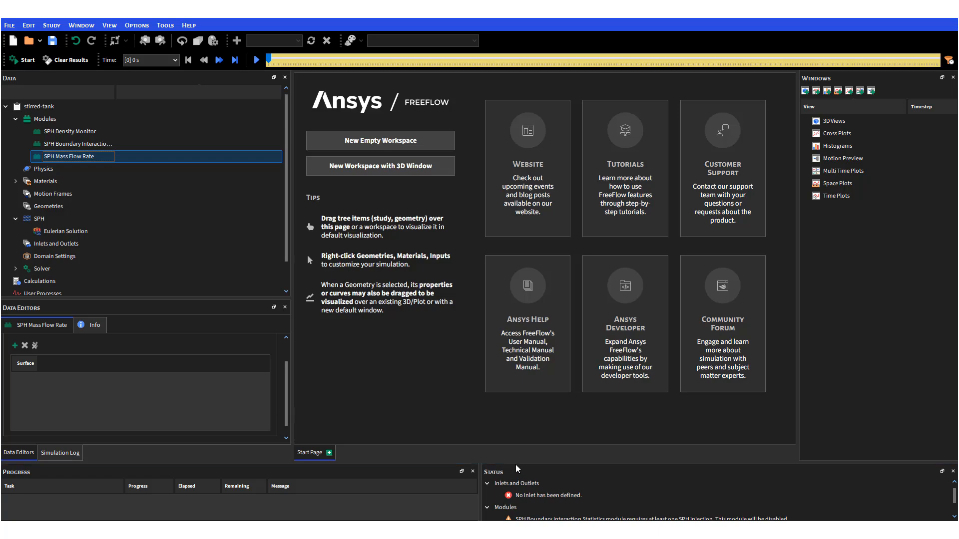
pyautogui.moveTo(516, 465); pyautogui.dragTo(515, 419)
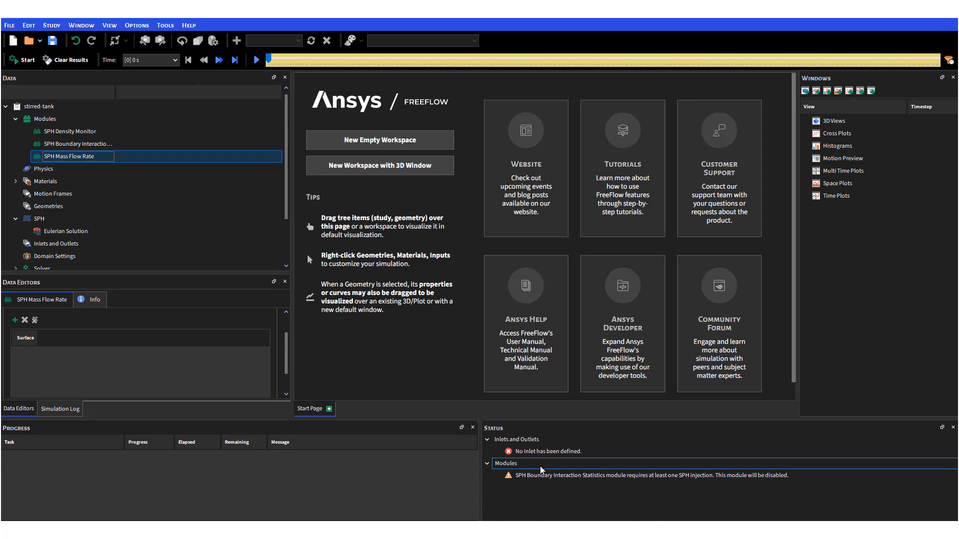
pyautogui.click(519, 454)
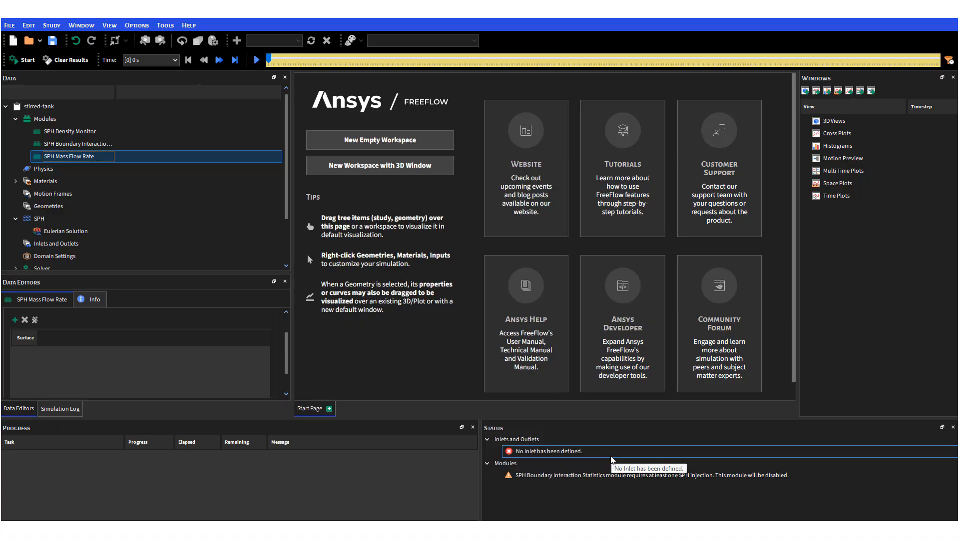
pyautogui.click(579, 475)
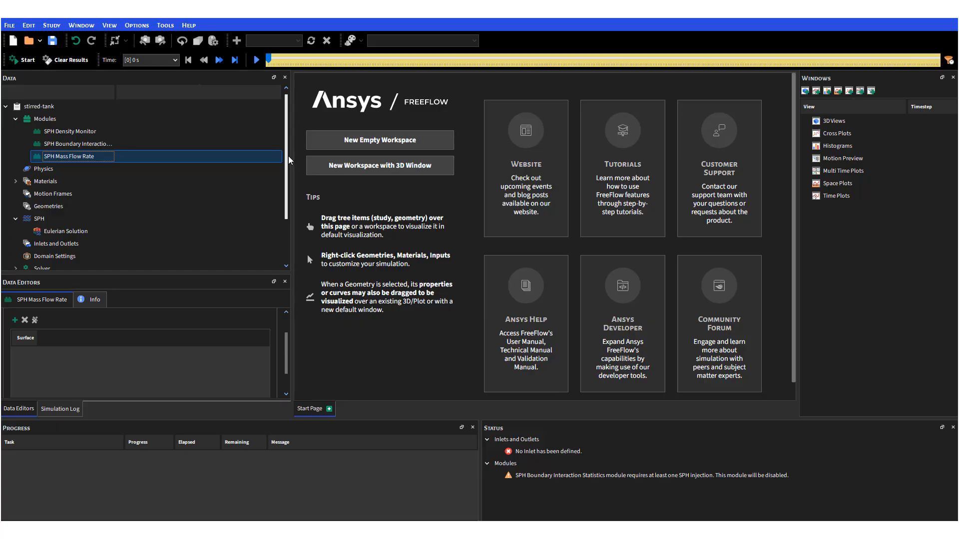
pyautogui.moveTo(289, 156)
pyautogui.mouseDown()
pyautogui.moveTo(288, 166)
pyautogui.moveTo(274, 153)
pyautogui.mouseUp()
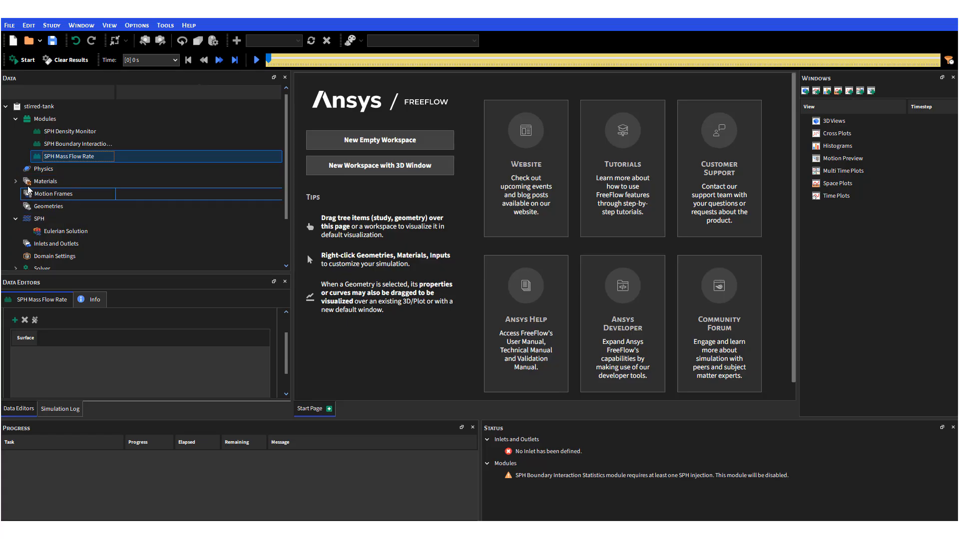
# Examine the gravity components and the gravity start and stop times in the study's Physics settings.
pyautogui.click(41, 170)
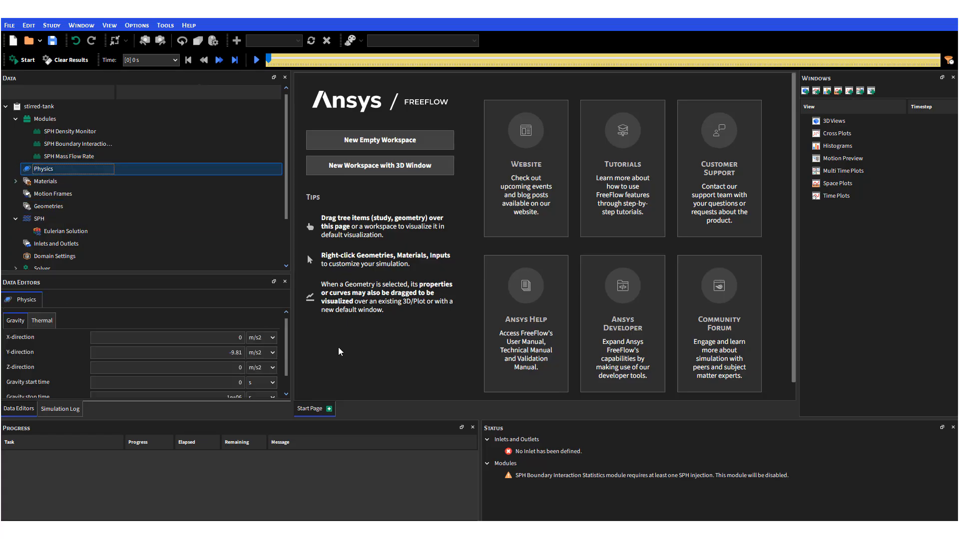
pyautogui.moveTo(265, 420); pyautogui.dragTo(265, 462)
pyautogui.click(176, 392)
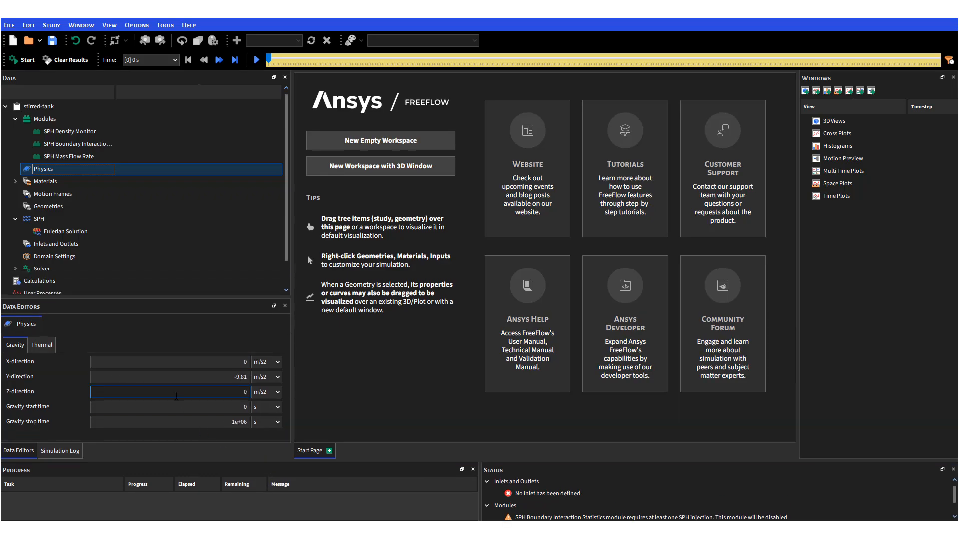
pyautogui.click(196, 407)
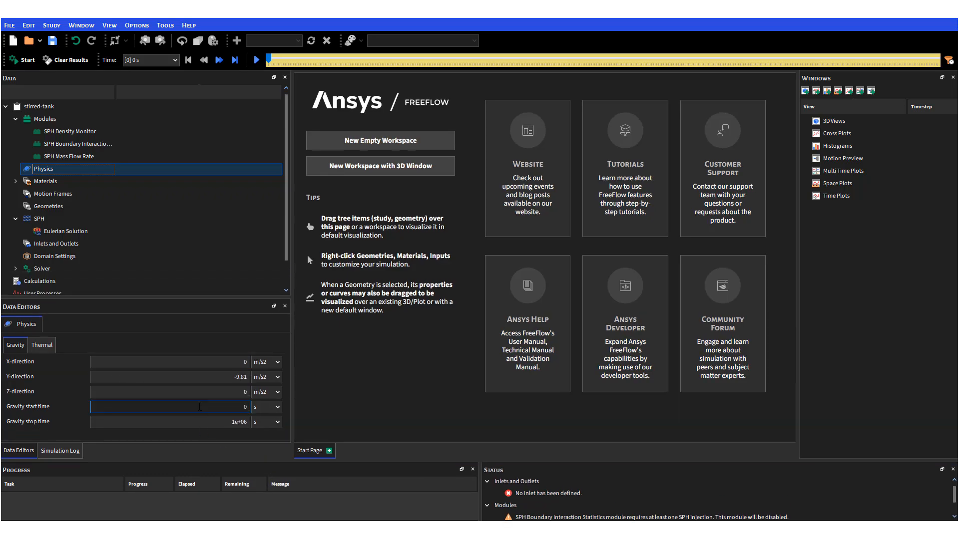
pyautogui.click(194, 422)
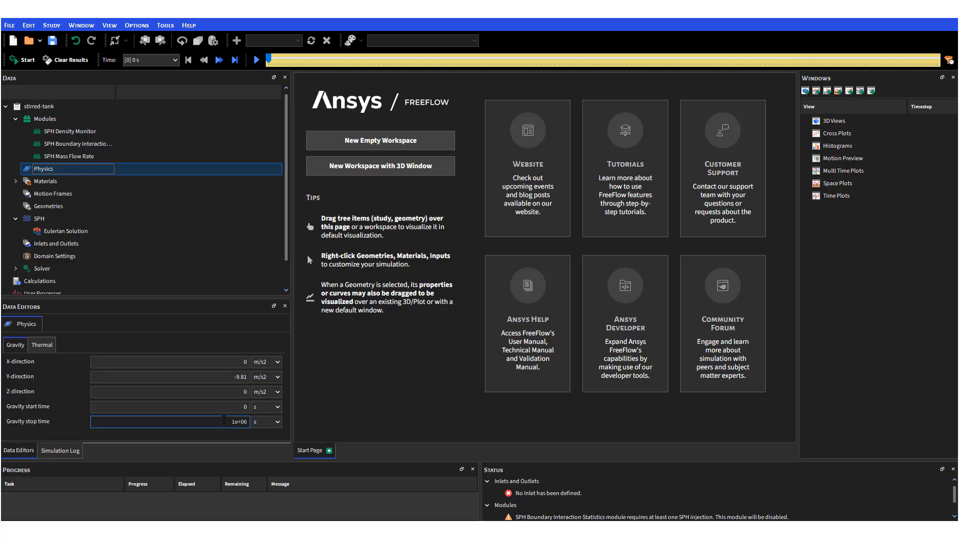
pyautogui.hotkey('shift', 'Tab')
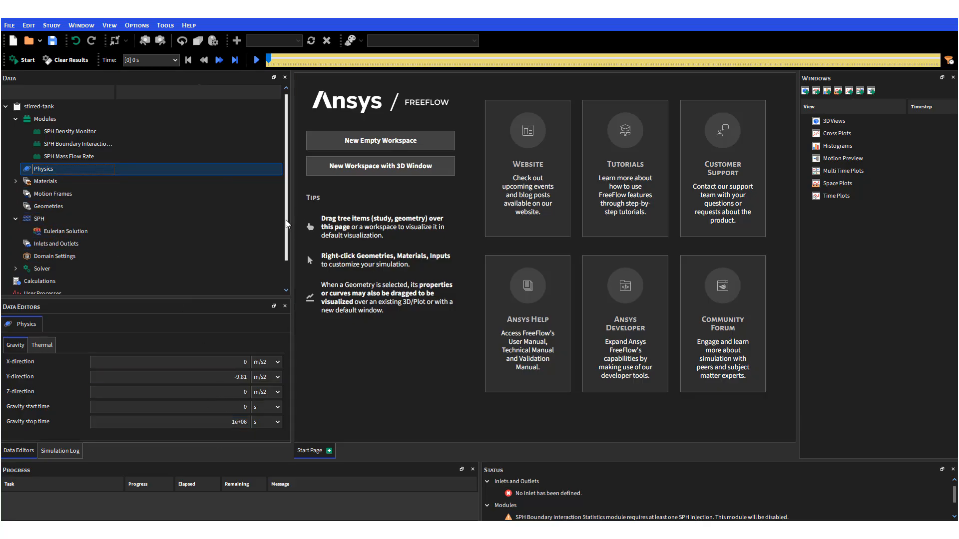
pyautogui.click(50, 209)
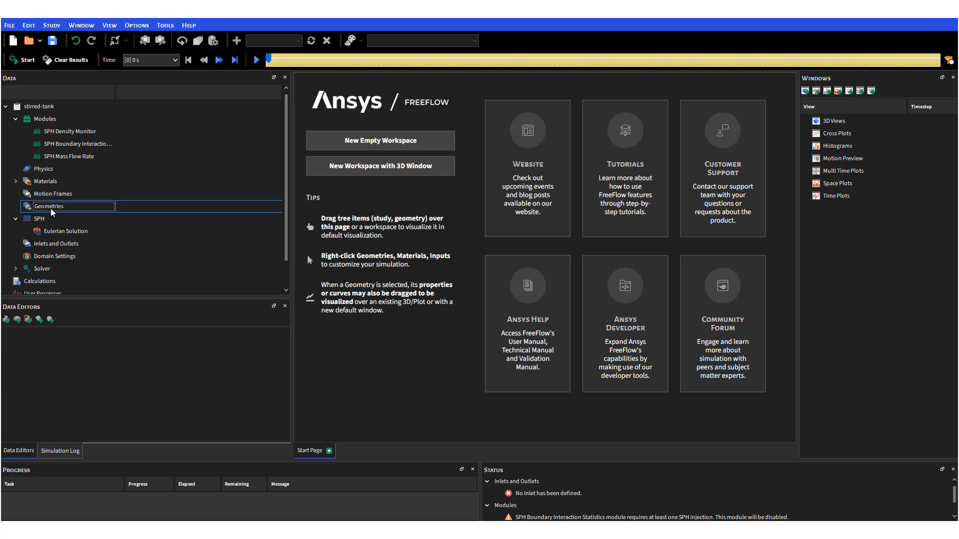
pyautogui.rightClick(51, 210)
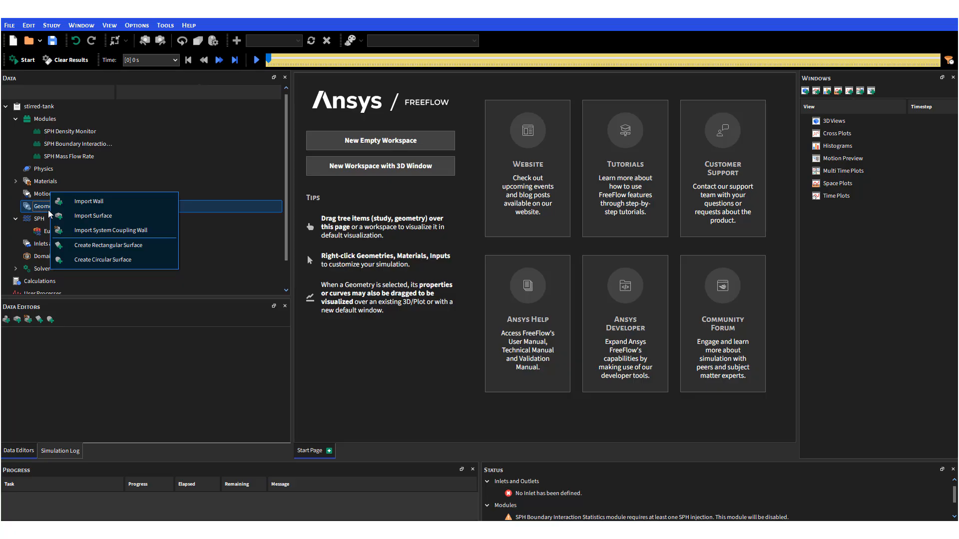
pyautogui.click(77, 202)
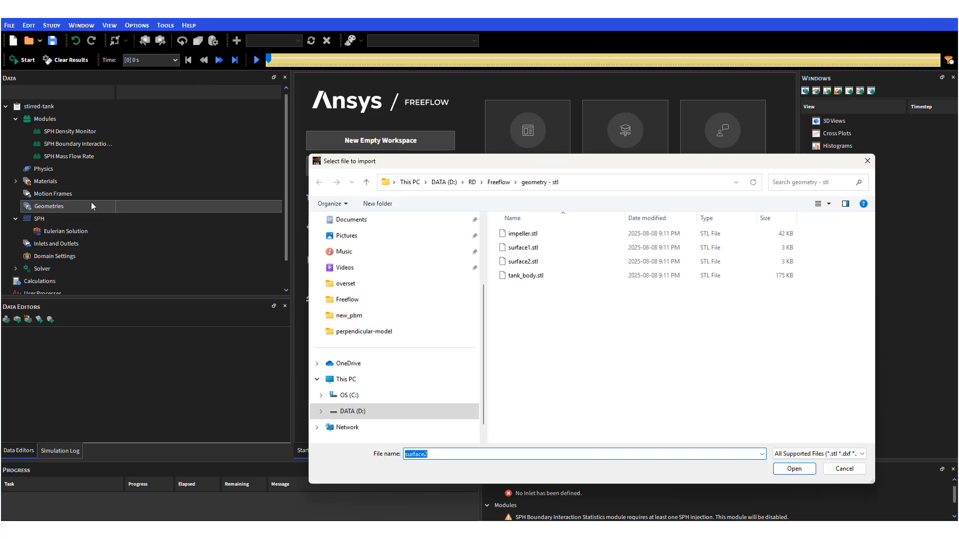
pyautogui.click(558, 235)
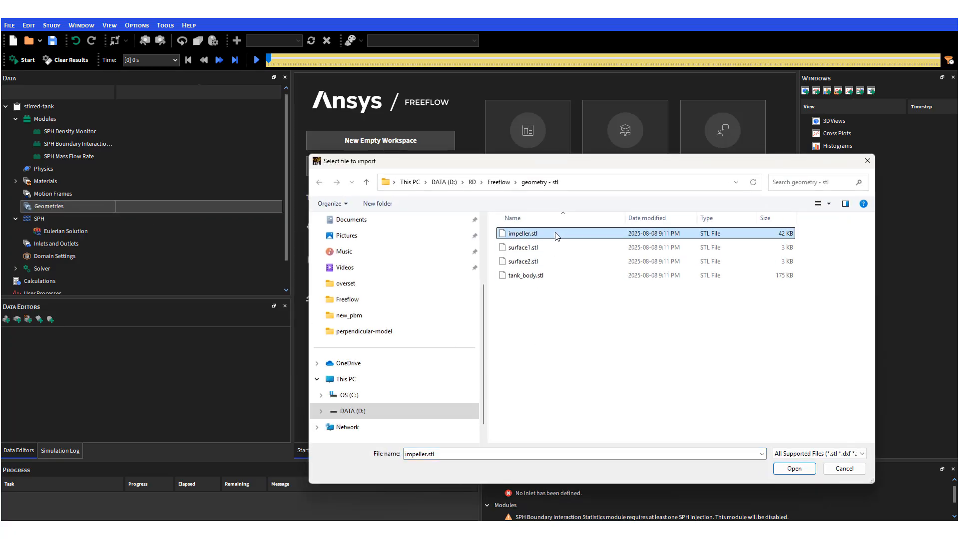
pyautogui.keyDown('ctrl'); pyautogui.click(546, 281); pyautogui.keyUp('ctrl')
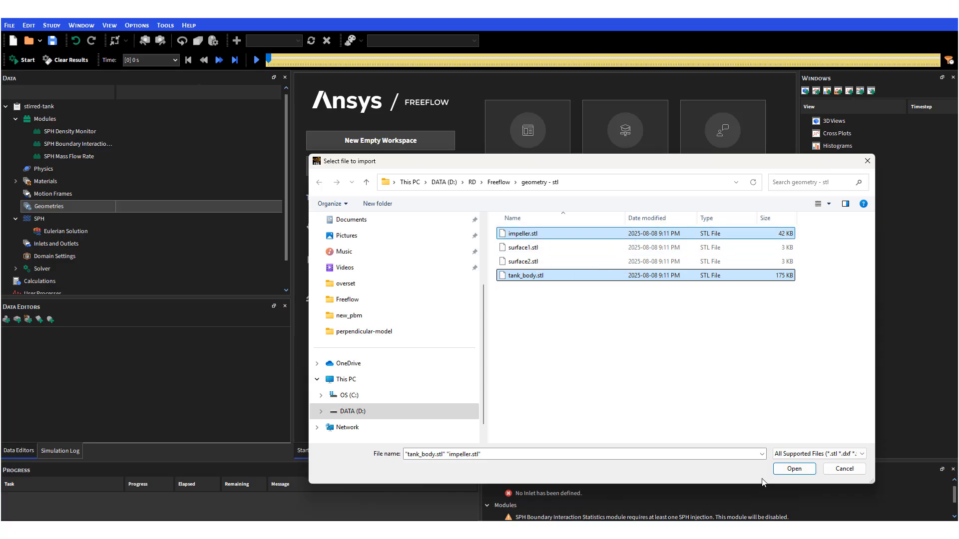
pyautogui.click(795, 471)
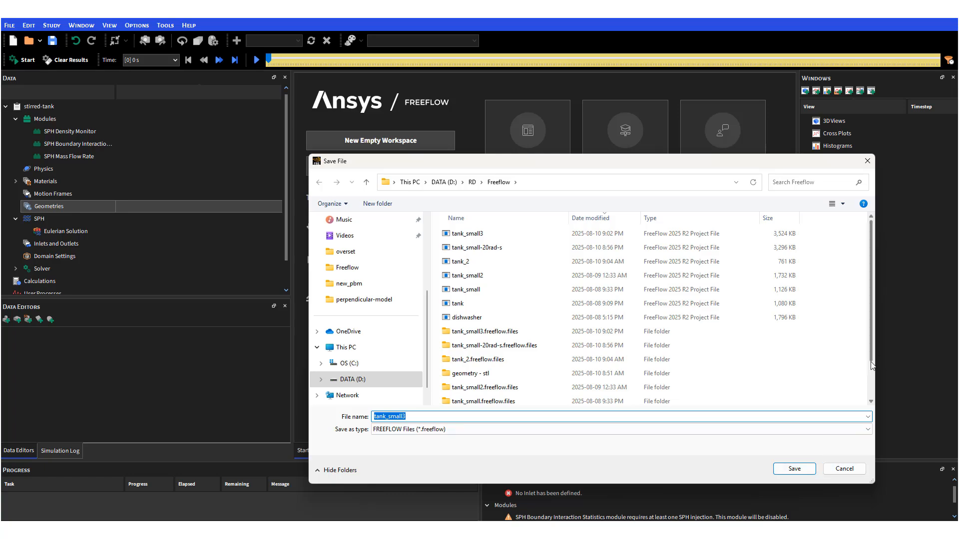
pyautogui.scroll(-1, 871, 366)
pyautogui.doubleClick(488, 331)
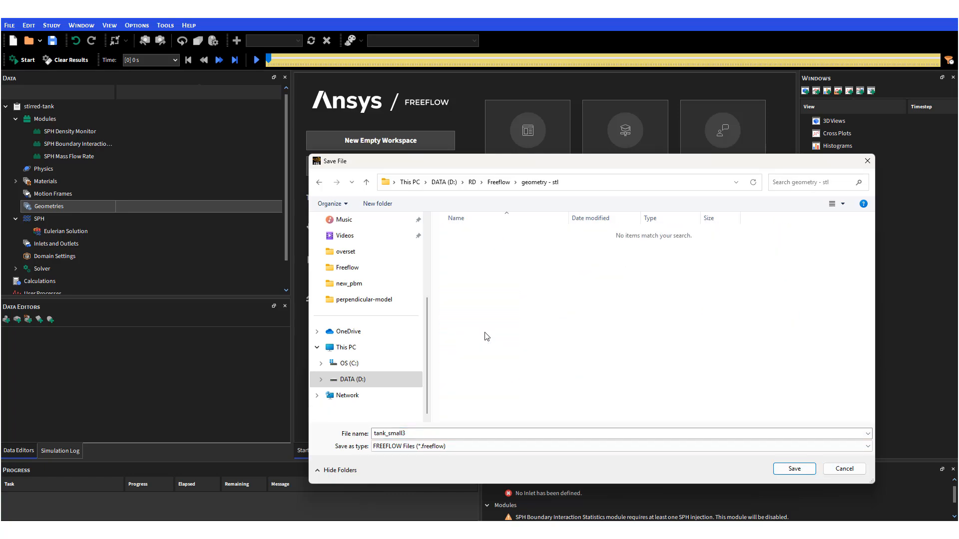
pyautogui.click(843, 468)
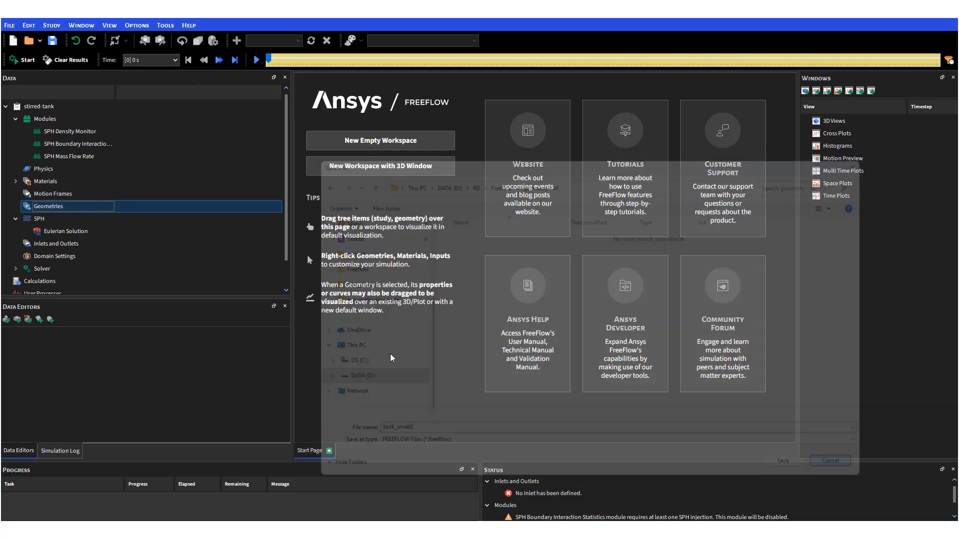
pyautogui.rightClick(59, 208)
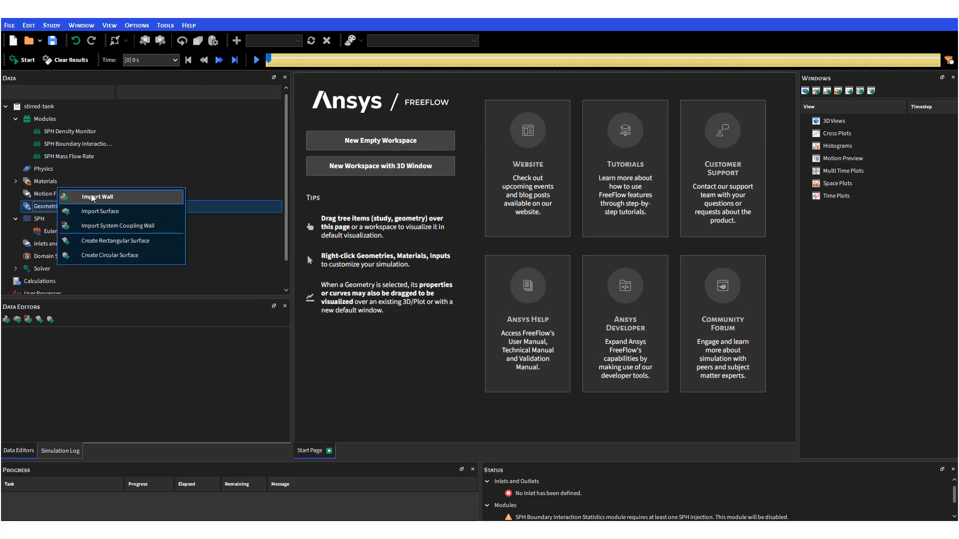
pyautogui.click(93, 196)
pyautogui.click(522, 233)
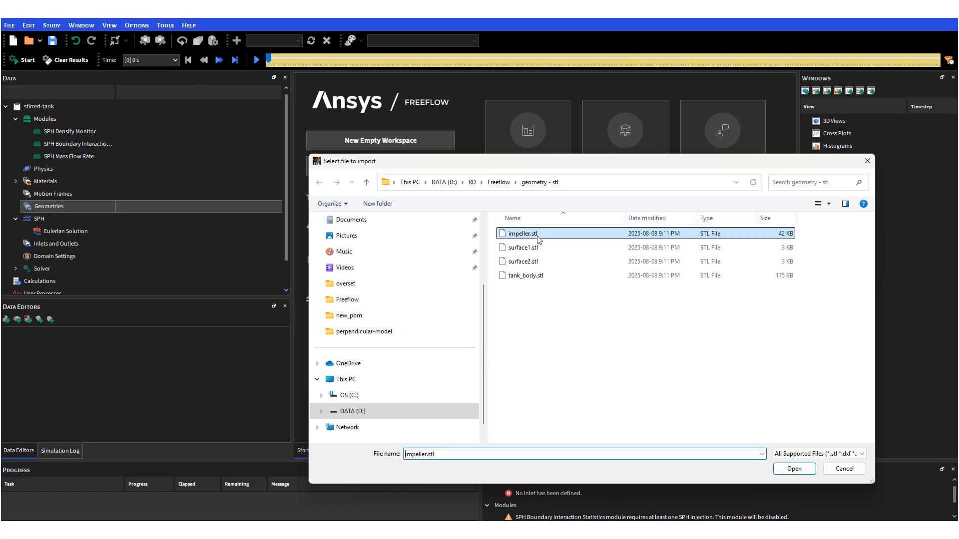
pyautogui.click(782, 471)
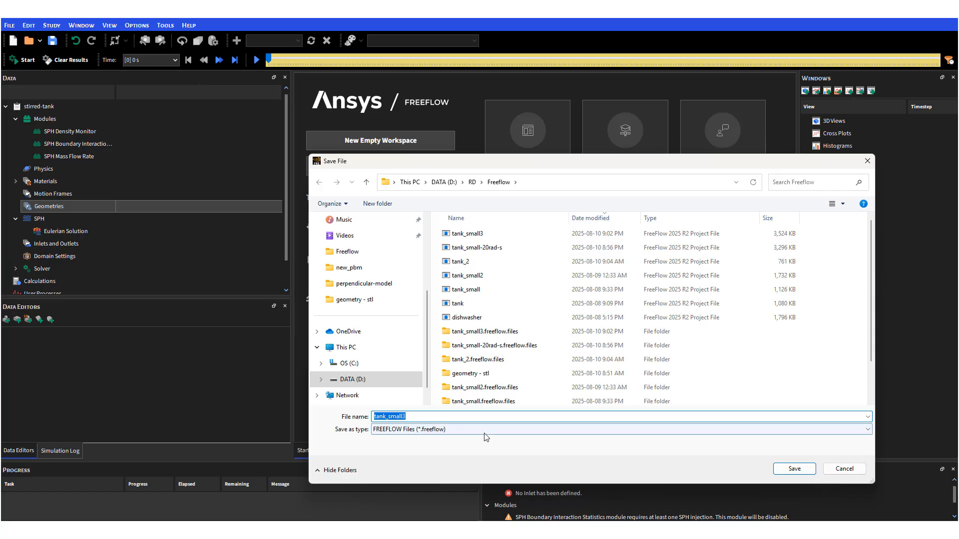
pyautogui.write('tank_s')
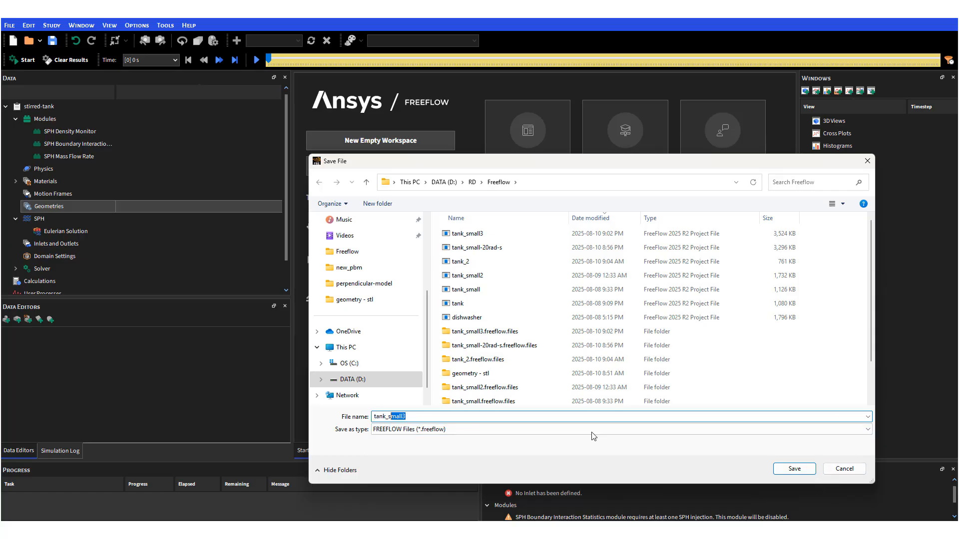
pyautogui.click(844, 469)
# Choose impeller.stl and tank_body.stl from the geometry - stl folder as wall geometries to import.
pyautogui.rightClick(60, 210)
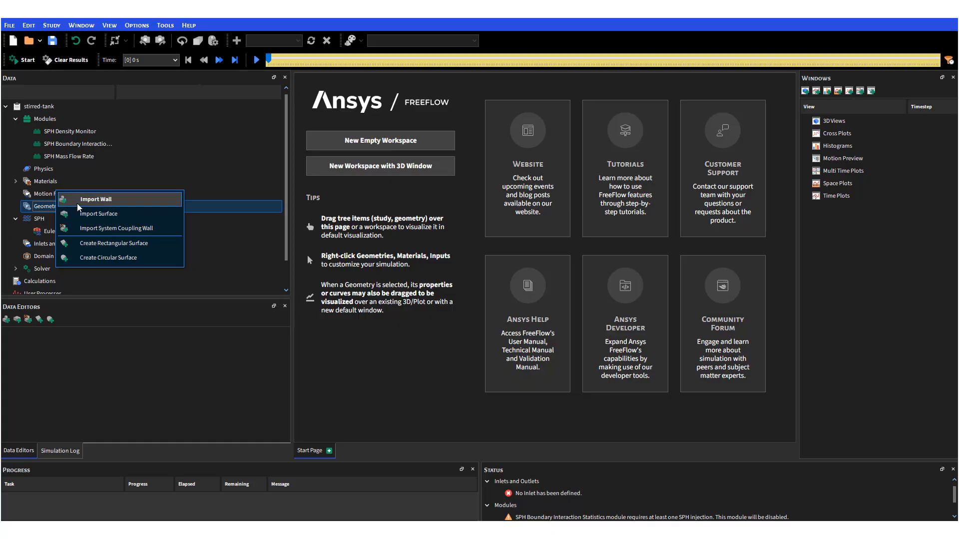
pyautogui.click(77, 201)
pyautogui.click(529, 235)
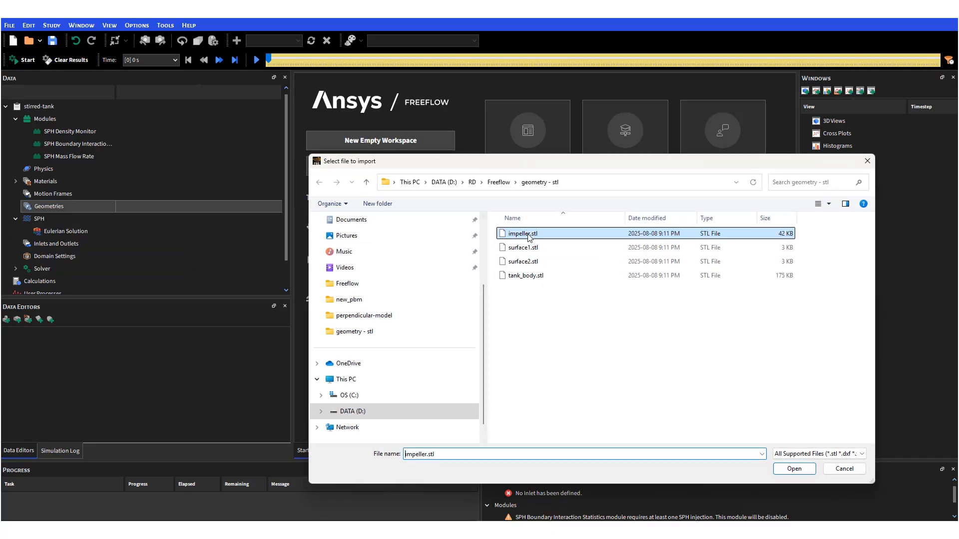
pyautogui.keyDown('ctrl'); pyautogui.click(534, 278); pyautogui.keyUp('ctrl')
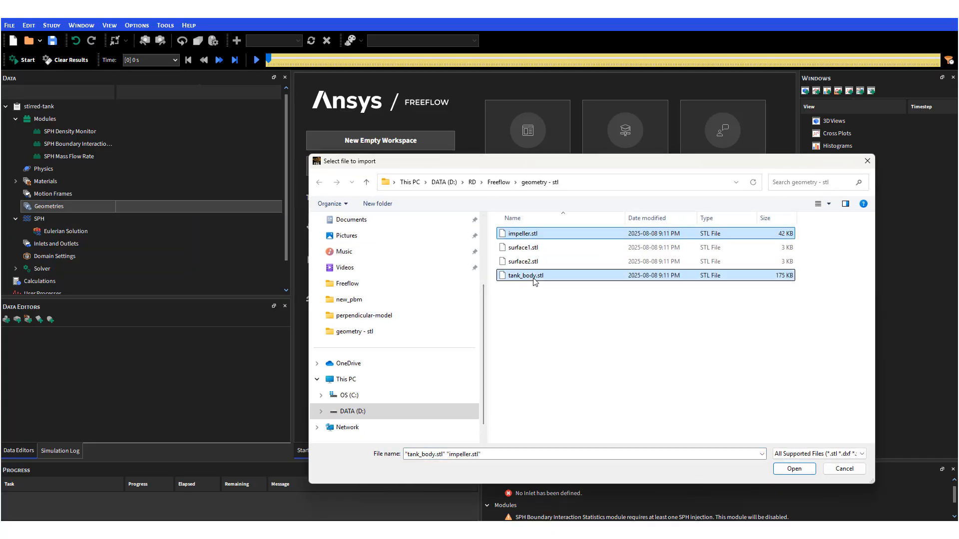
pyautogui.click(794, 469)
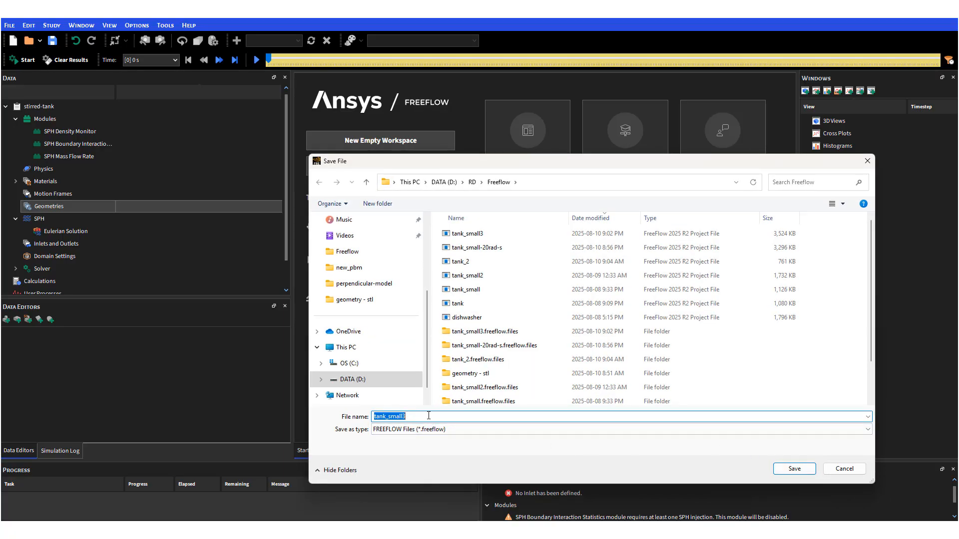
# Save the project as tank_5rad-s in the Freeflow folder and accept the wall import in metres with manual scale 1.
pyautogui.click(444, 415)
pyautogui.press('BackSpace')
pyautogui.press('BackSpace')
pyautogui.press('BackSpace')
pyautogui.press('BackSpace')
pyautogui.press('BackSpace')
pyautogui.press('BackSpace')
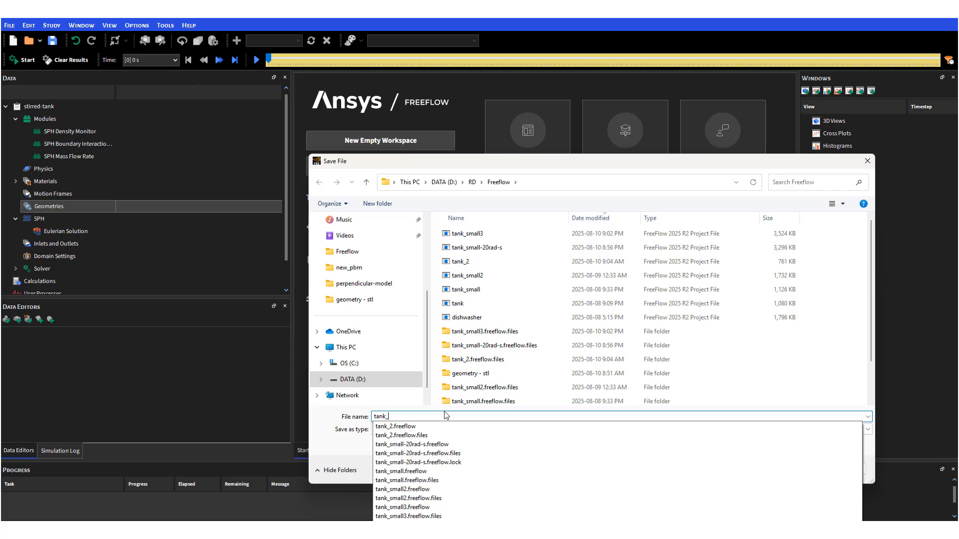
pyautogui.write('5rad-s')
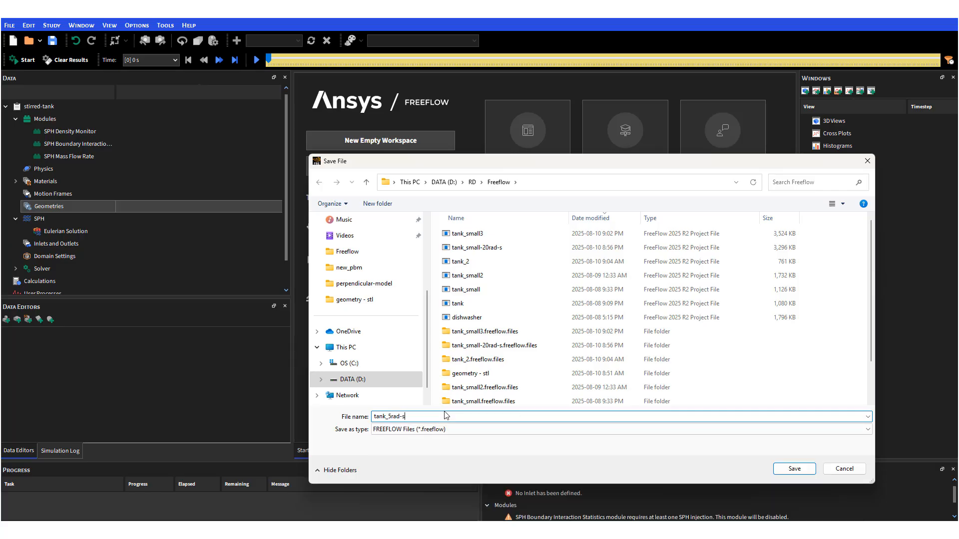
pyautogui.press('Return')
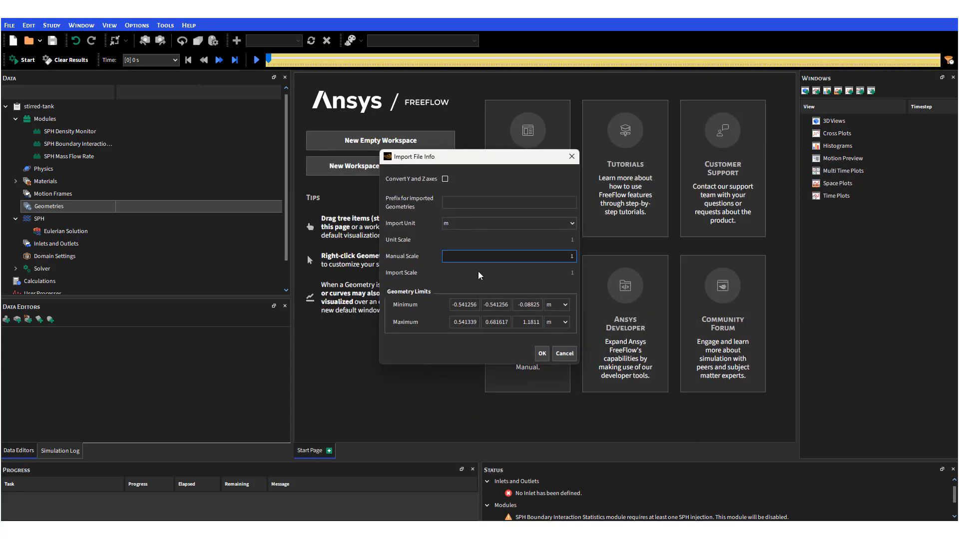
pyautogui.click(542, 354)
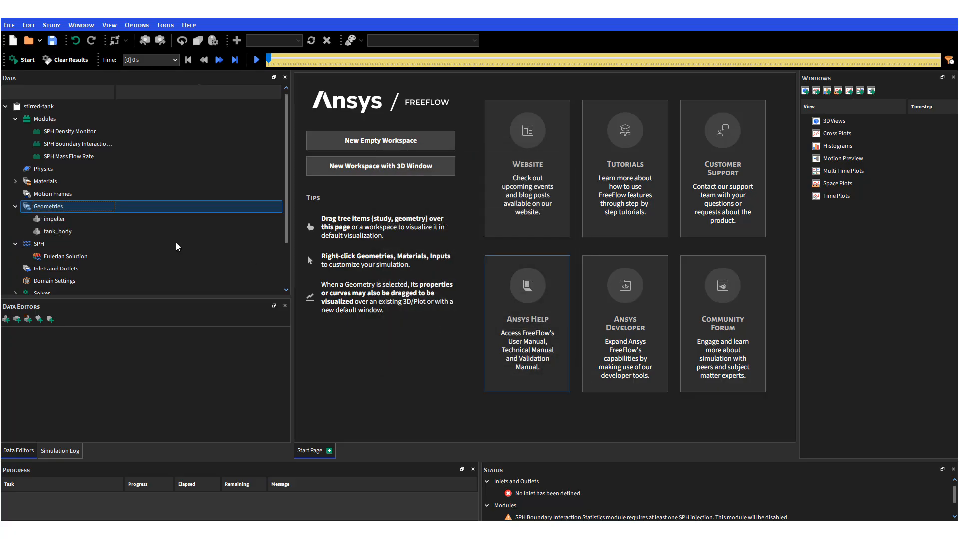
# Open a new 3D view of the imported tank and impeller geometries.
pyautogui.click(65, 231)
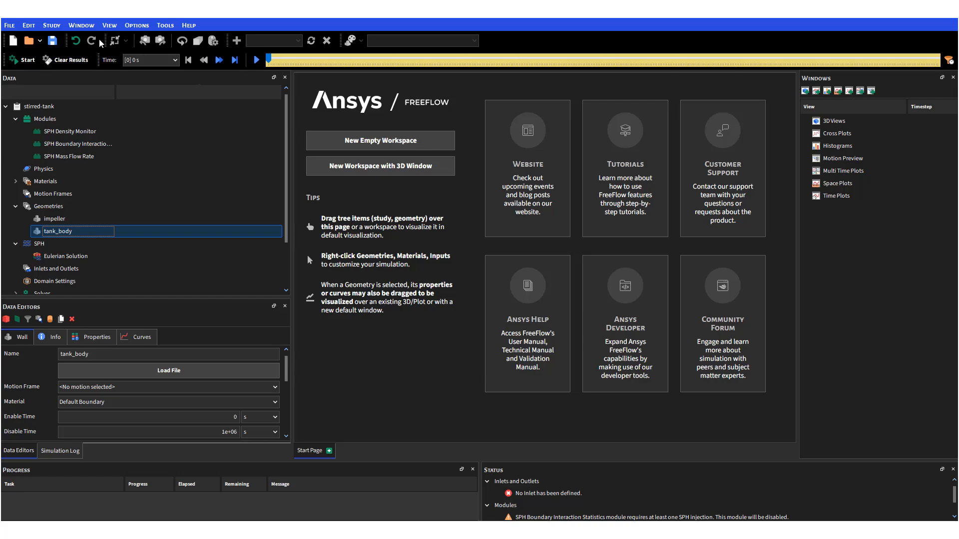
pyautogui.click(165, 25)
pyautogui.moveTo(111, 30)
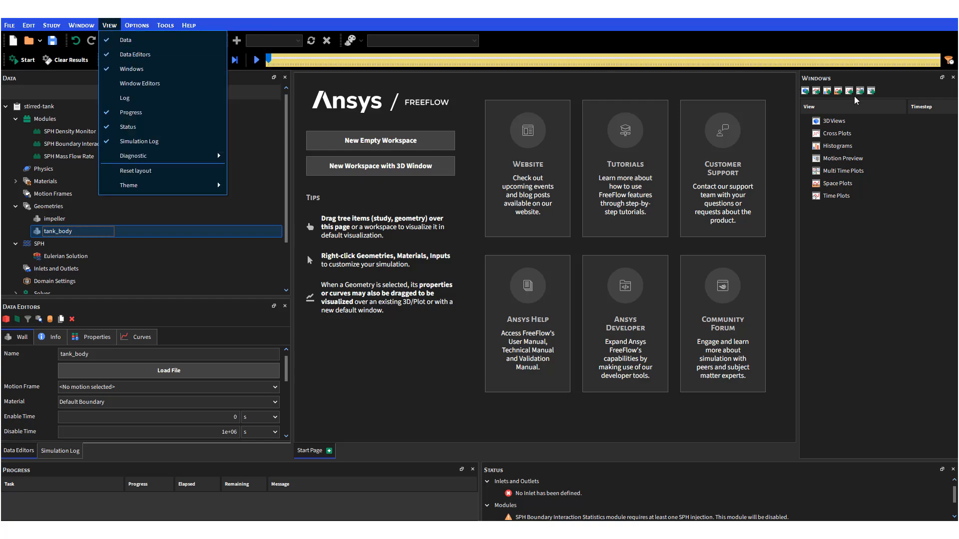
pyautogui.click(820, 103)
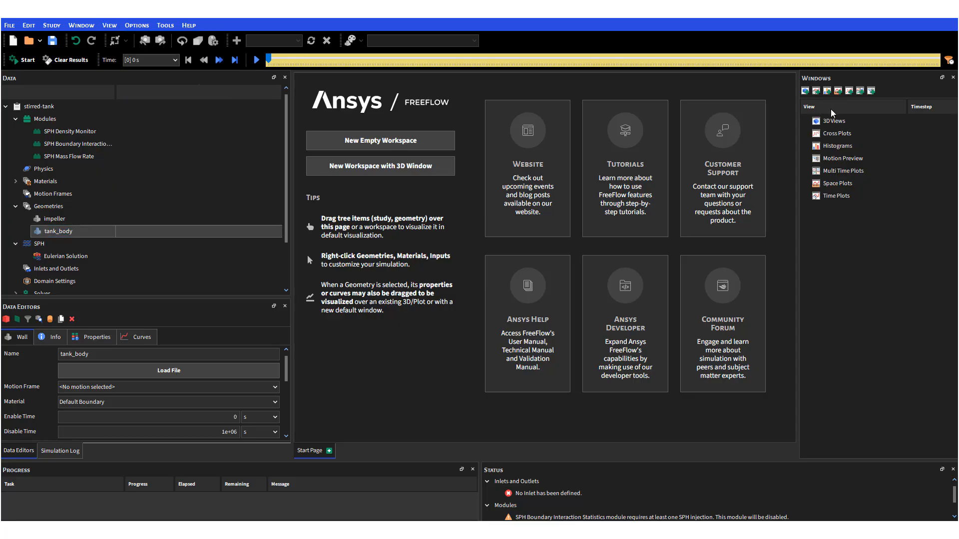
pyautogui.click(805, 92)
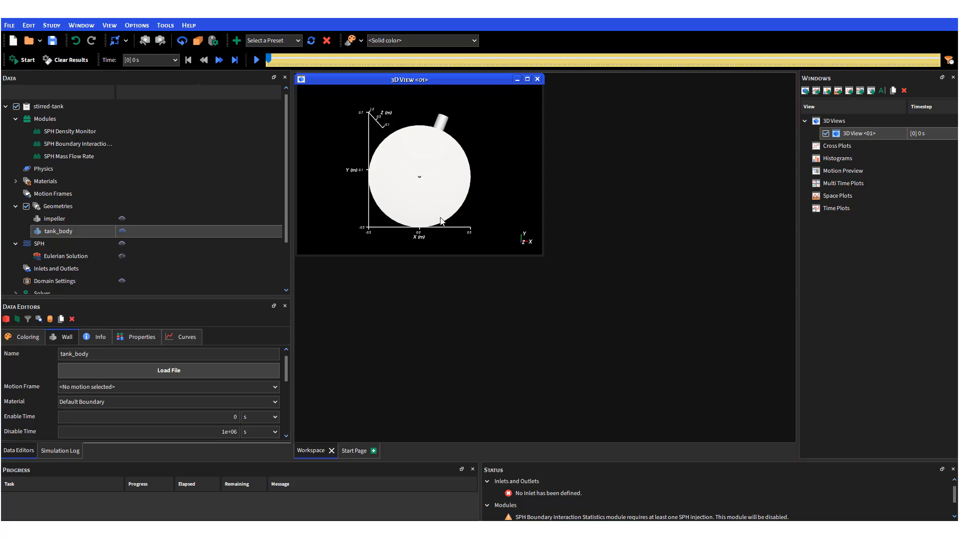
pyautogui.moveTo(436, 196); pyautogui.dragTo(443, 168)
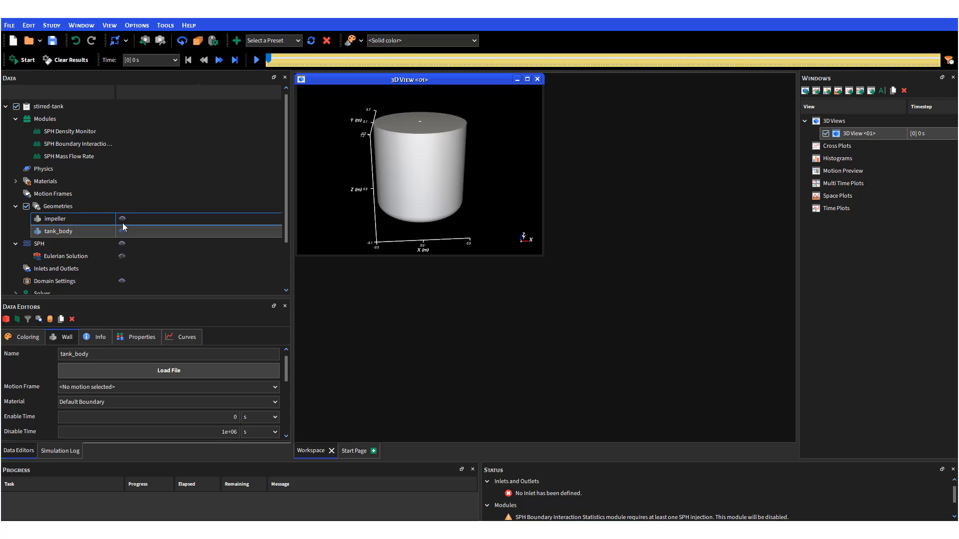
# Enable transparency for the tank_body geometry at 70 in its coloring settings.
pyautogui.click(94, 232)
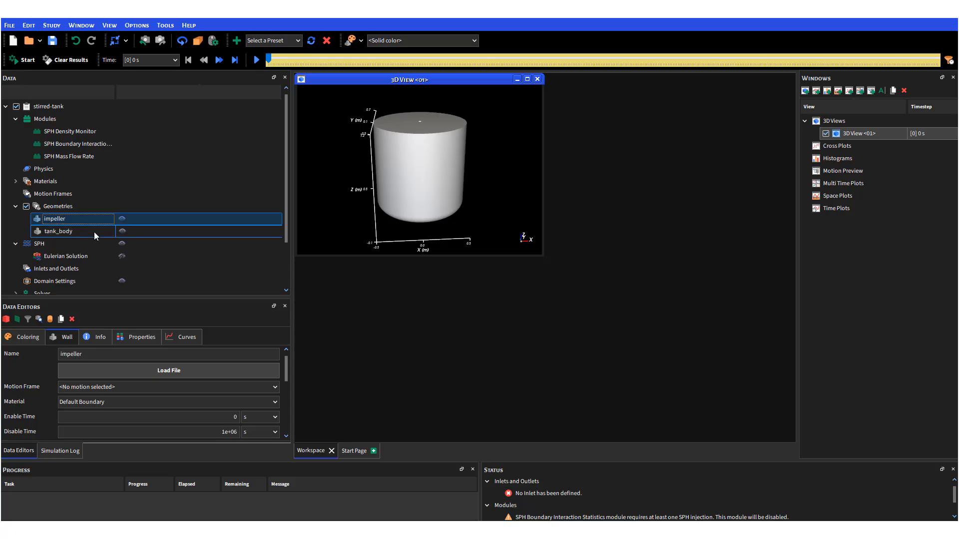
pyautogui.click(98, 218)
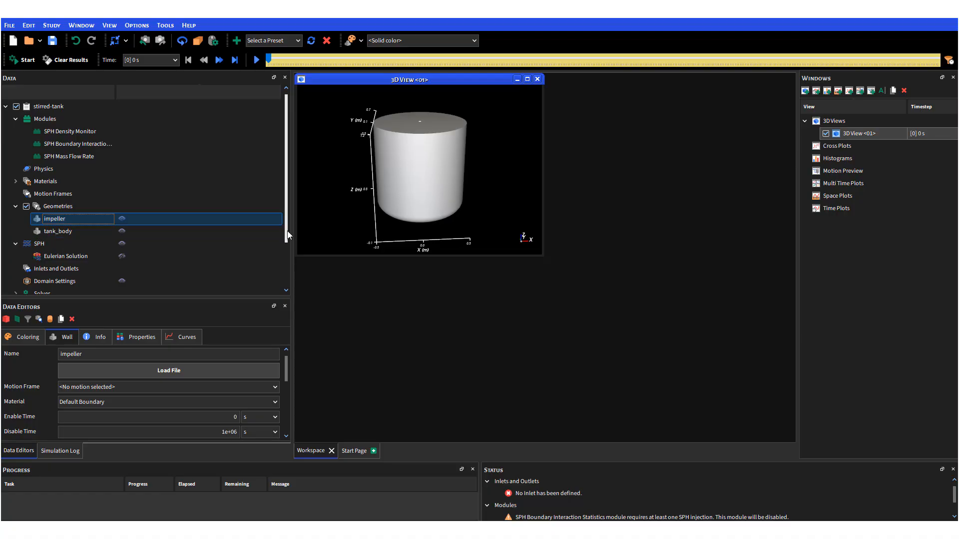
pyautogui.scroll(-1, 288, 248)
pyautogui.scroll(1, 288, 249)
pyautogui.click(73, 230)
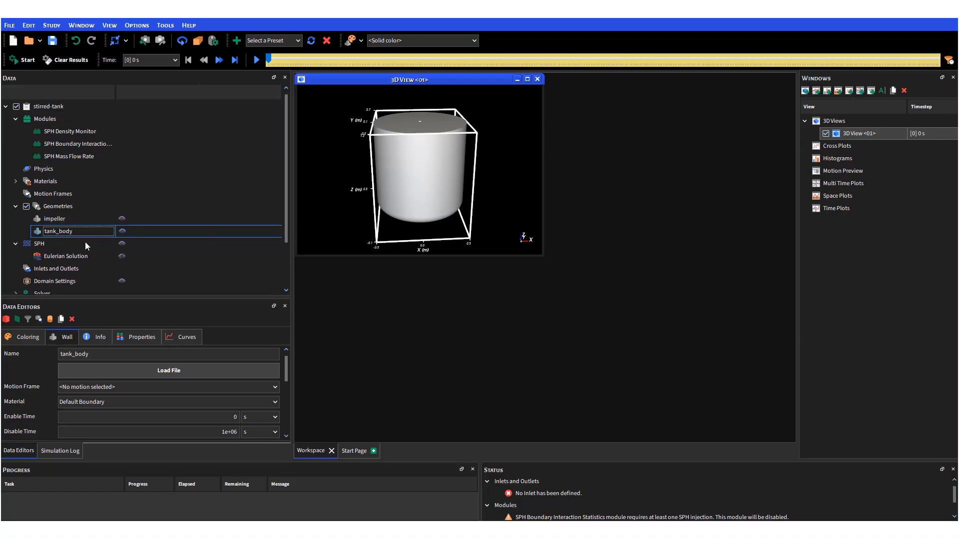
pyautogui.click(28, 338)
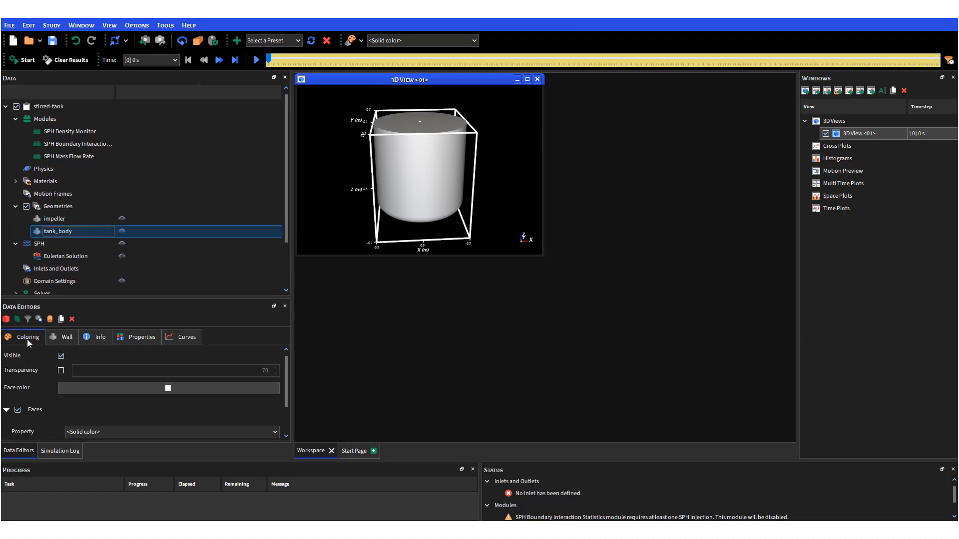
pyautogui.click(61, 371)
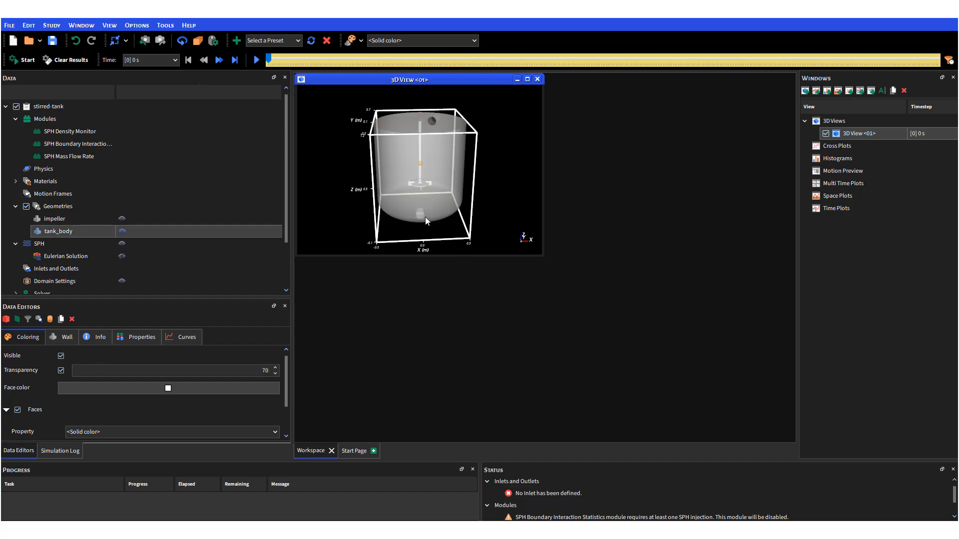
pyautogui.moveTo(425, 216); pyautogui.dragTo(420, 225)
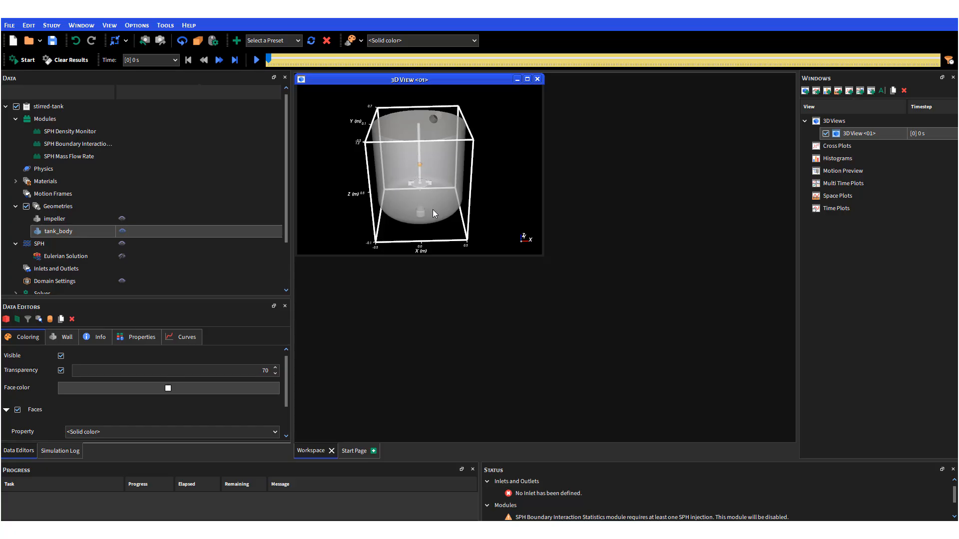
# Select the impeller geometry and inspect its position inside the transparent tank.
pyautogui.click(61, 220)
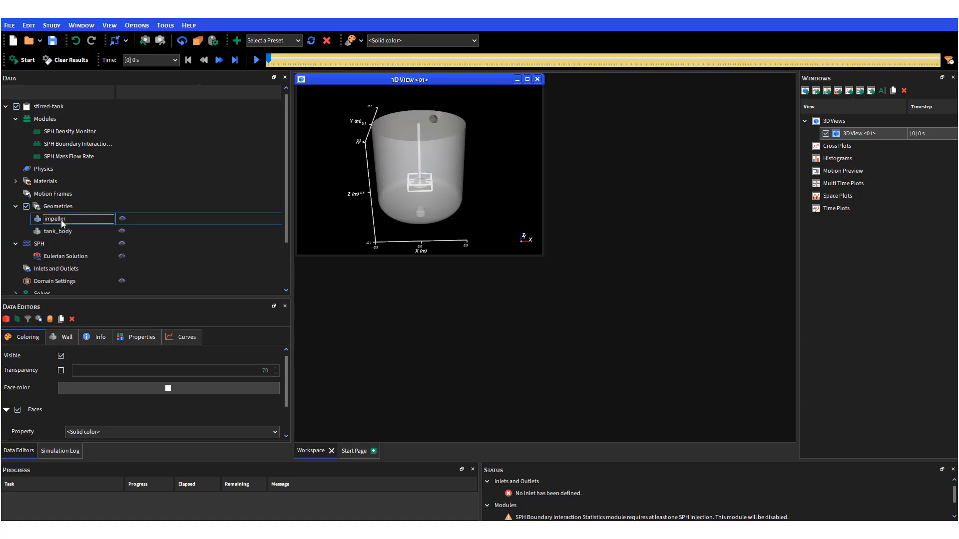
pyautogui.scroll(5, 422, 187)
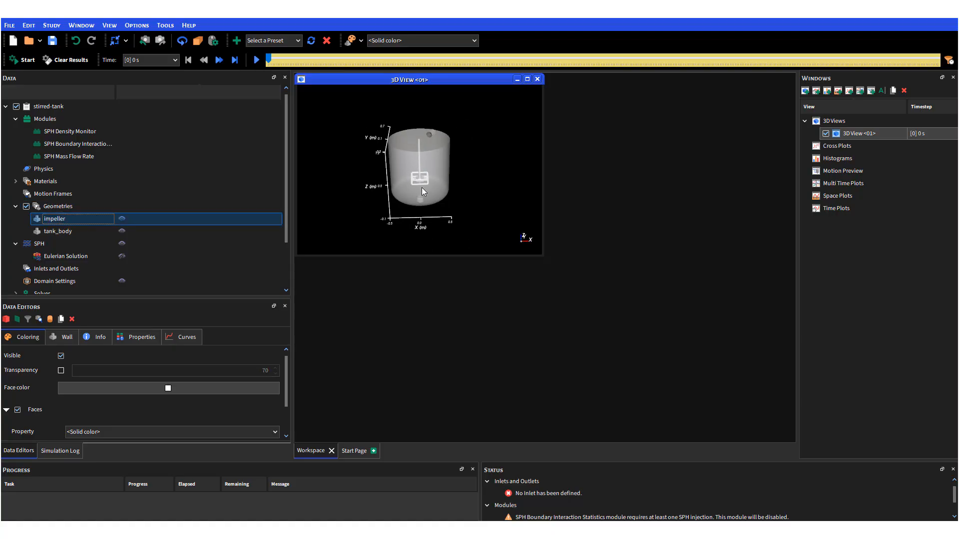
pyautogui.scroll(-5, 424, 220)
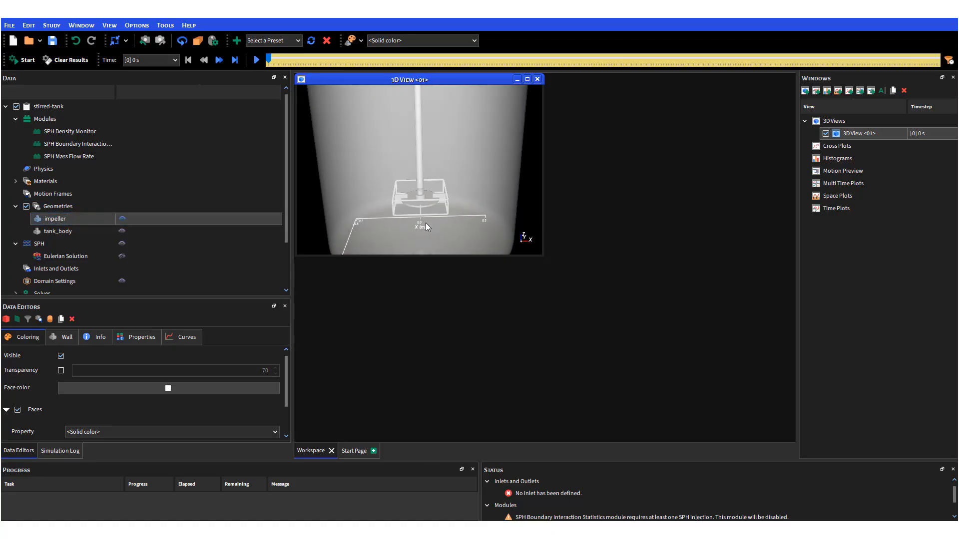
pyautogui.scroll(-1, 426, 224)
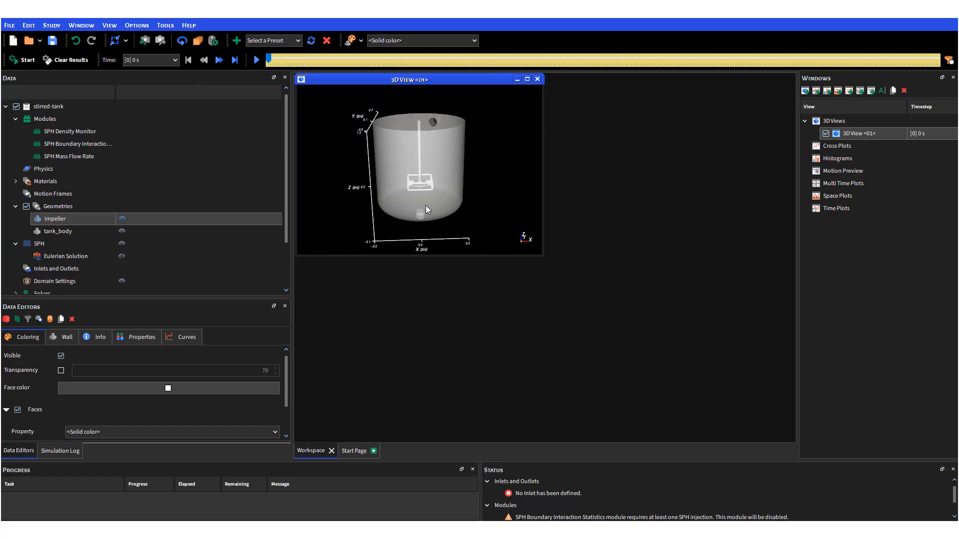
# Examine the wall settings of the impeller and tank_body geometries, including the available motion frame and material options.
pyautogui.moveTo(425, 205)
pyautogui.mouseDown()
pyautogui.moveTo(423, 223)
pyautogui.moveTo(424, 211)
pyautogui.mouseUp()
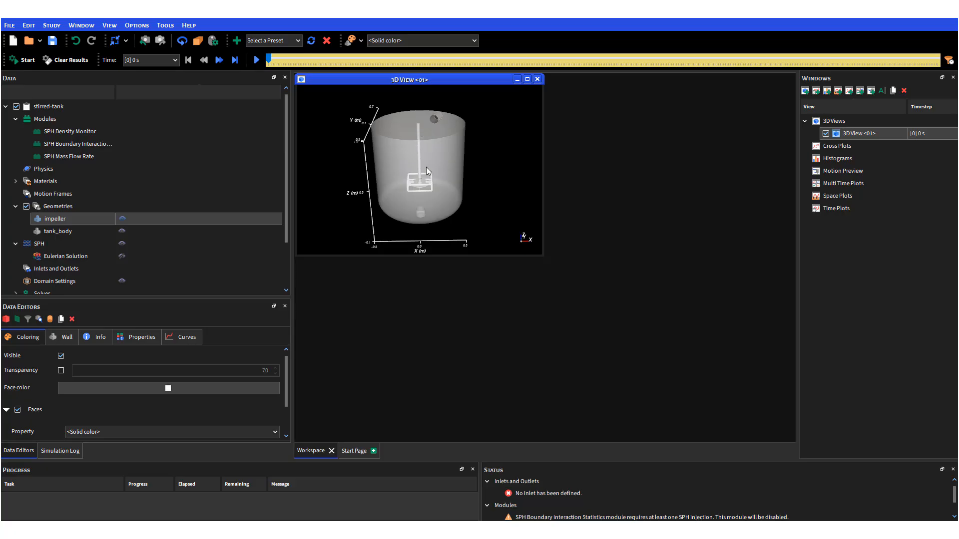
pyautogui.scroll(2, 427, 199)
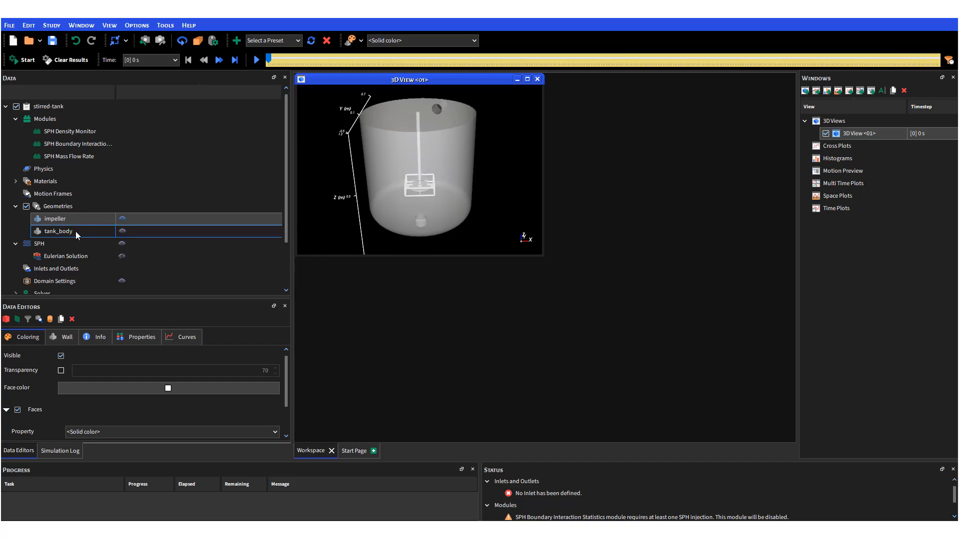
pyautogui.click(68, 220)
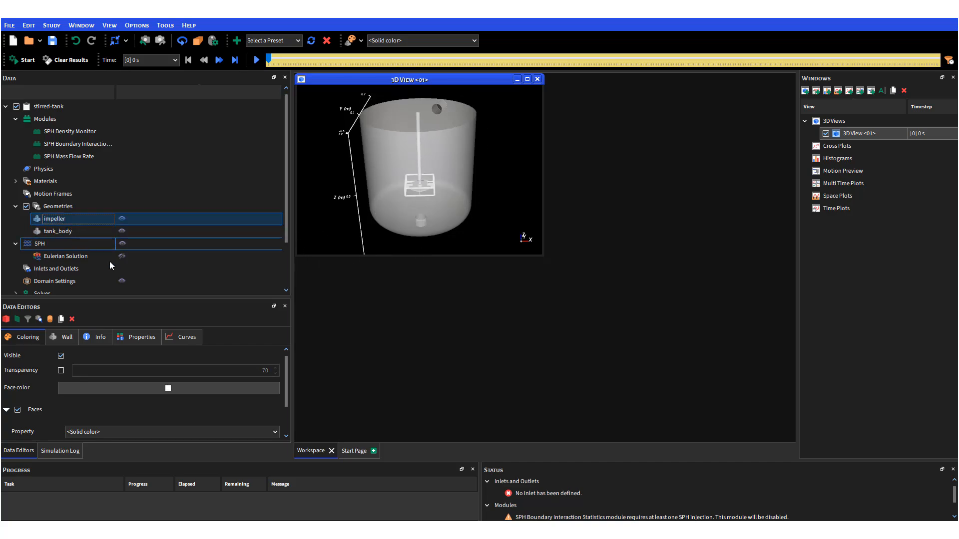
pyautogui.moveTo(288, 396); pyautogui.dragTo(289, 418)
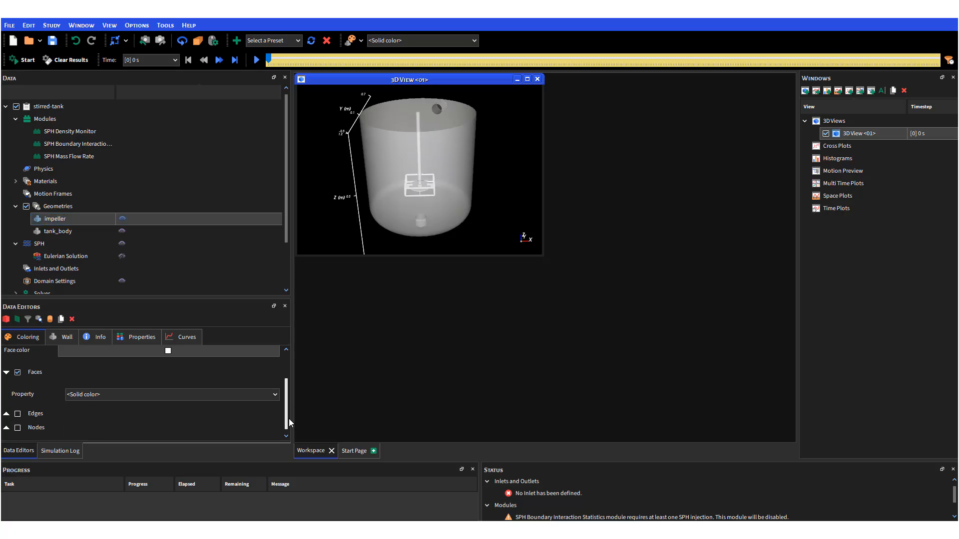
pyautogui.click(62, 343)
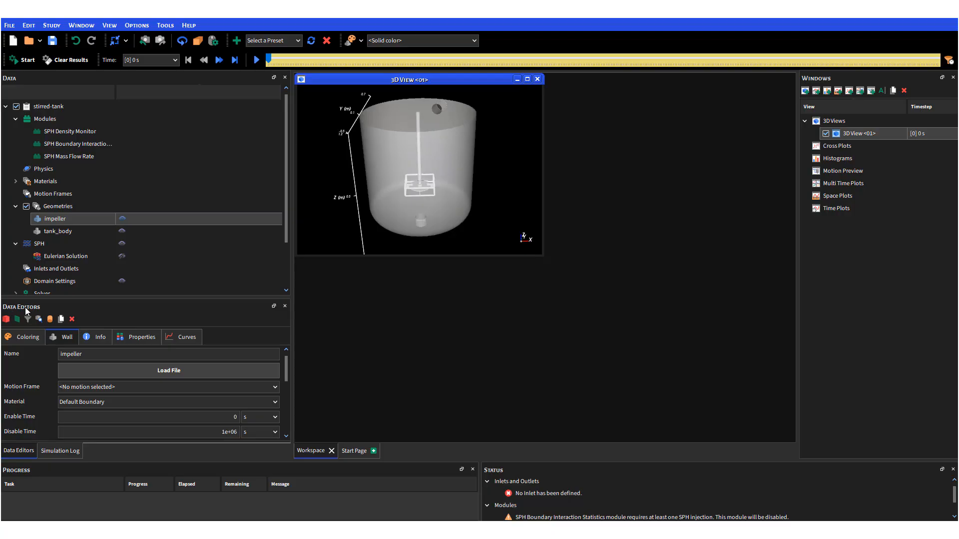
pyautogui.click(94, 357)
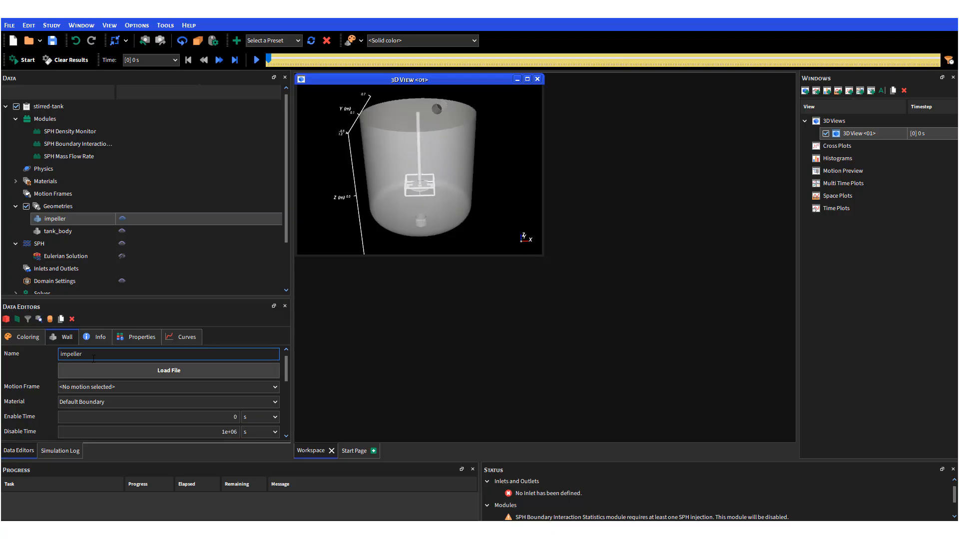
pyautogui.moveTo(93, 358); pyautogui.dragTo(51, 354)
pyautogui.click(115, 385)
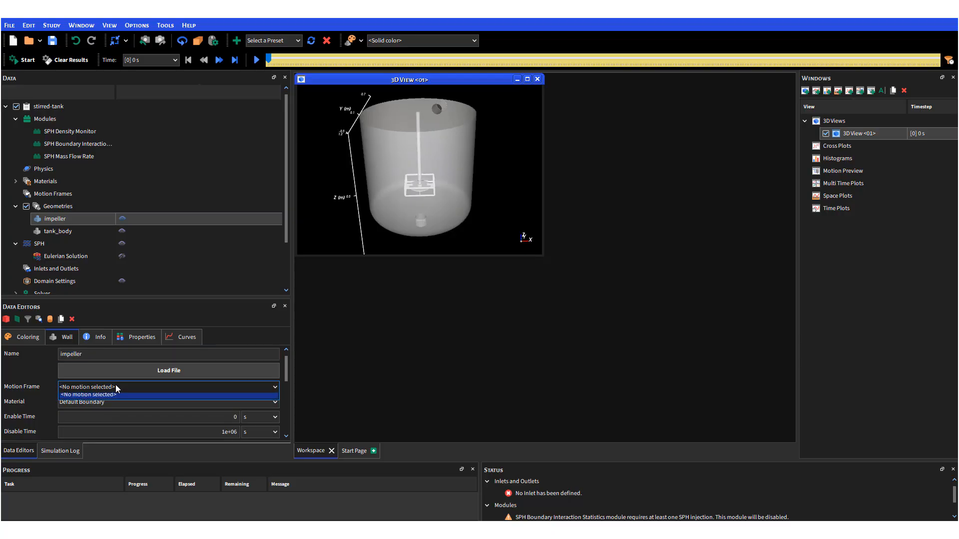
pyautogui.click(116, 384)
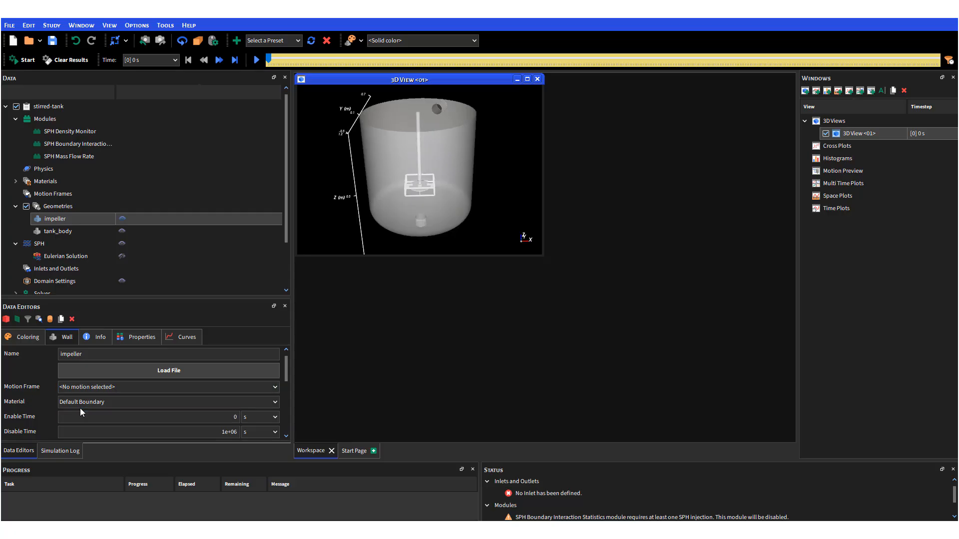
pyautogui.click(103, 403)
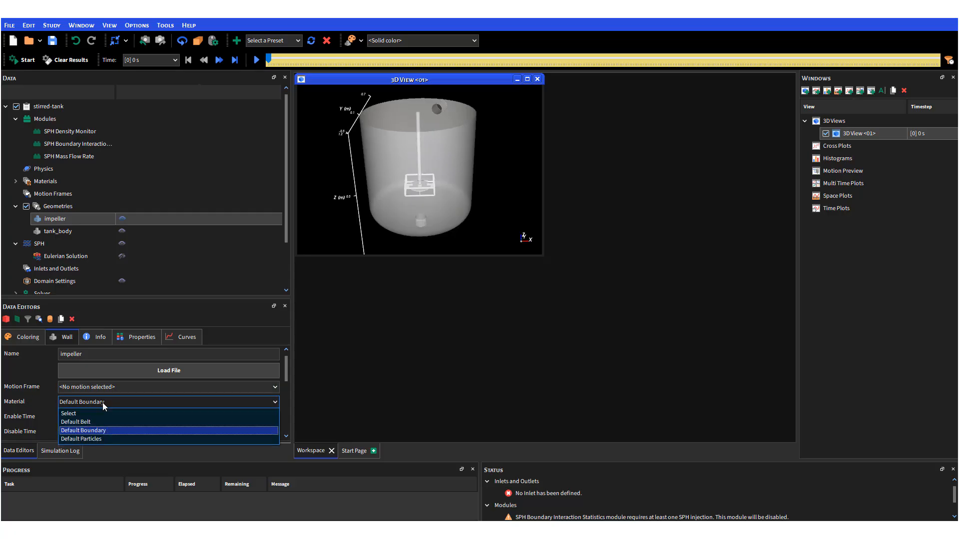
pyautogui.click(102, 402)
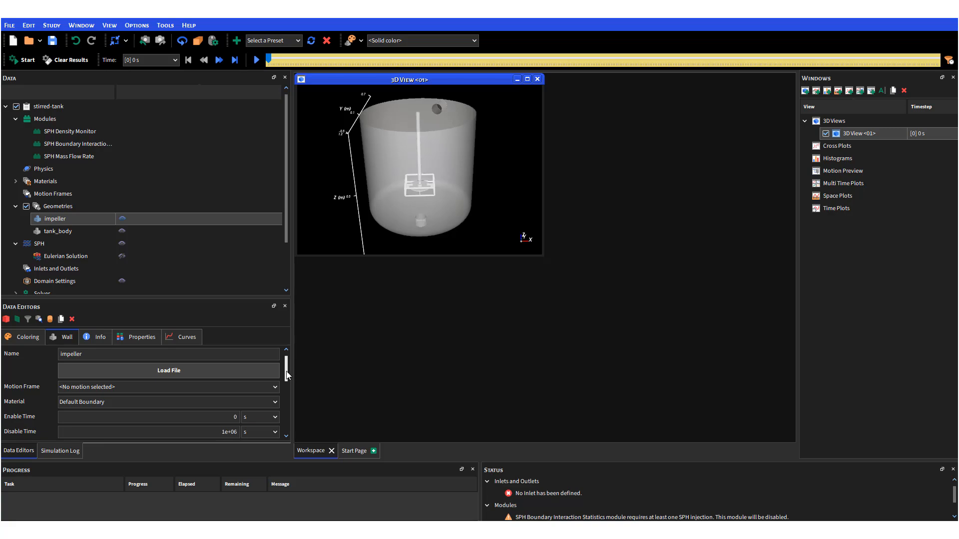
pyautogui.moveTo(286, 372)
pyautogui.mouseDown()
pyautogui.moveTo(286, 391)
pyautogui.moveTo(288, 365)
pyautogui.mouseUp()
pyautogui.click(54, 229)
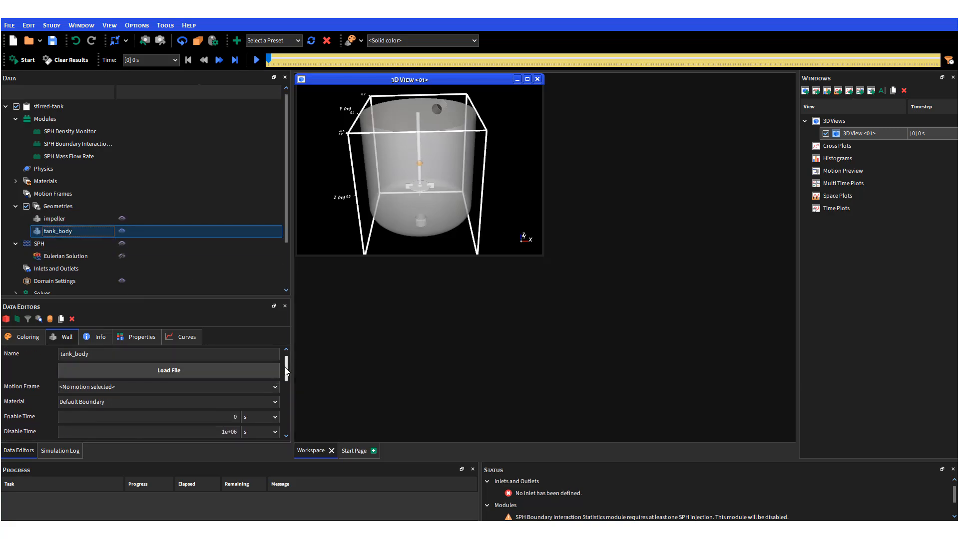
pyautogui.moveTo(286, 371)
pyautogui.mouseDown()
pyautogui.moveTo(286, 391)
pyautogui.moveTo(287, 358)
pyautogui.moveTo(290, 414)
pyautogui.moveTo(288, 359)
pyautogui.mouseUp()
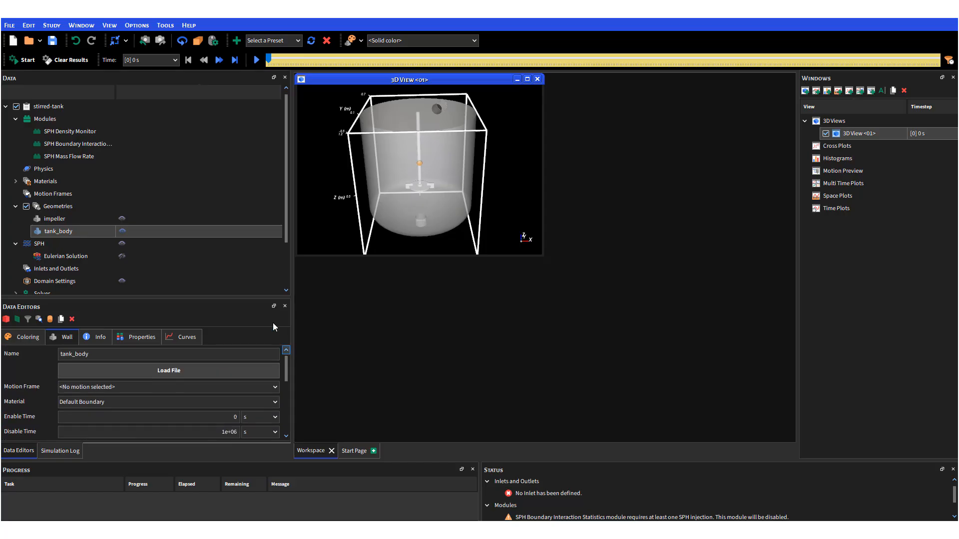
# Import surface1.stl and surface2.stl as surfaces, accepting metres as the import unit and a manual scale of 1.
pyautogui.click(66, 207)
pyautogui.rightClick(66, 208)
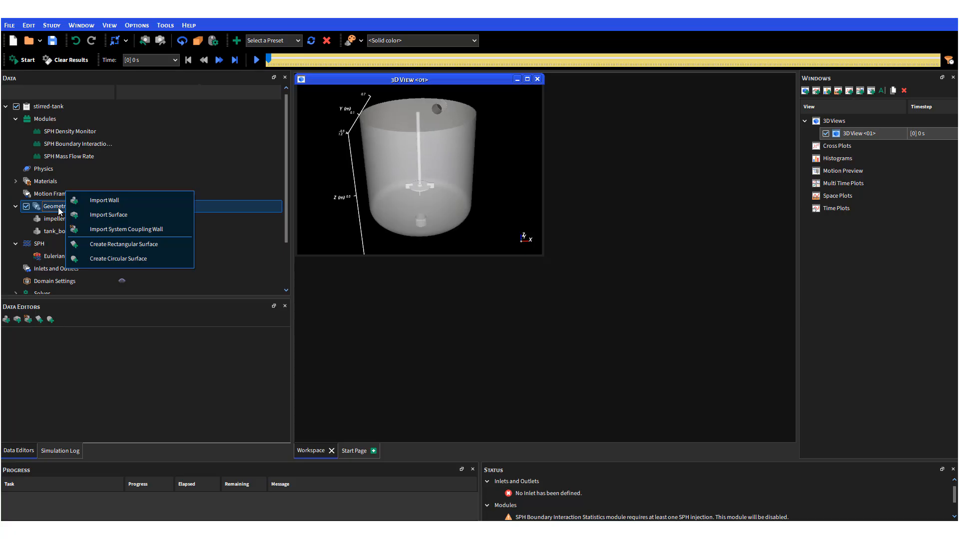
pyautogui.click(110, 216)
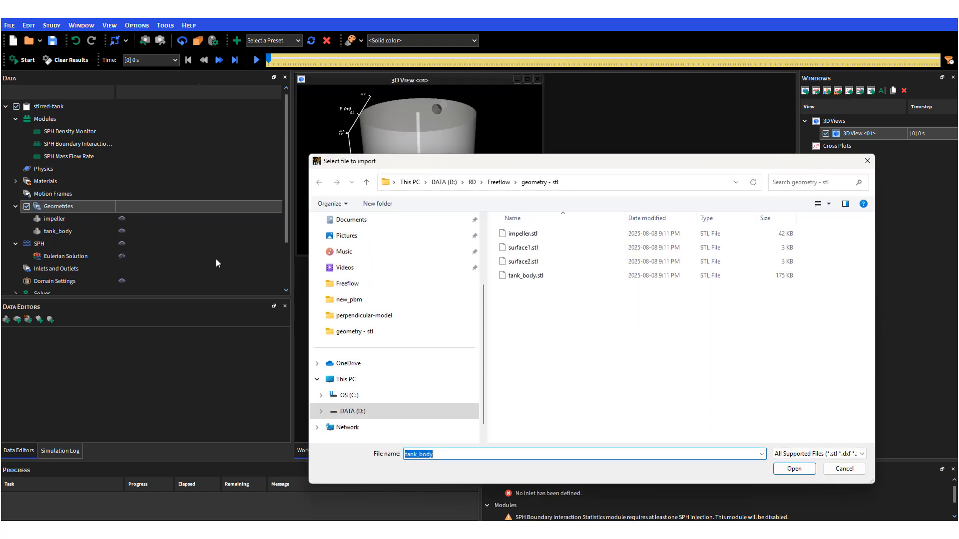
pyautogui.click(530, 247)
pyautogui.keyDown('ctrl'); pyautogui.click(543, 260); pyautogui.keyUp('ctrl')
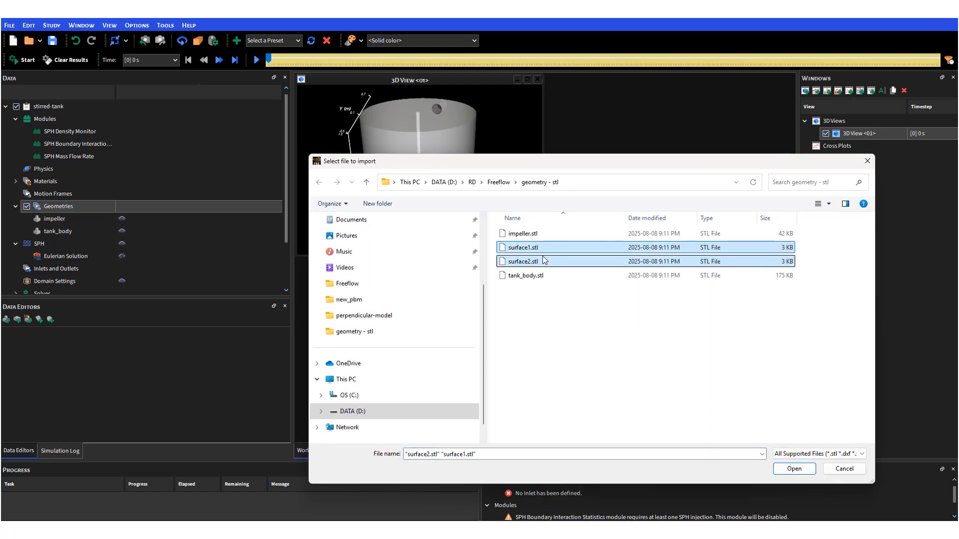
pyautogui.click(797, 472)
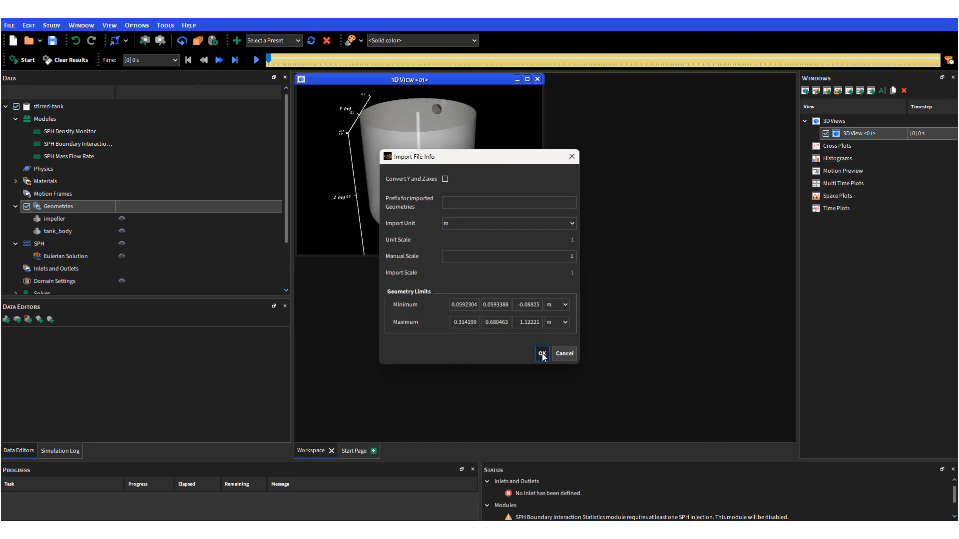
pyautogui.click(542, 354)
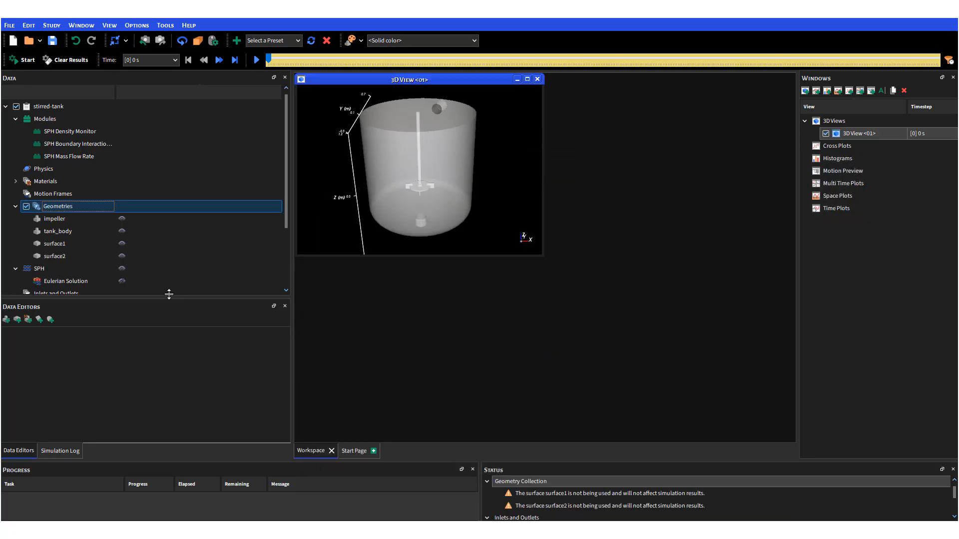
# Locate surface1 at the tank's side pipe and rename it inlet.
pyautogui.moveTo(412, 231)
pyautogui.mouseDown()
pyautogui.moveTo(403, 211)
pyautogui.moveTo(439, 229)
pyautogui.moveTo(421, 236)
pyautogui.moveTo(439, 229)
pyautogui.moveTo(427, 237)
pyautogui.mouseUp()
pyautogui.click(222, 255)
pyautogui.click(69, 244)
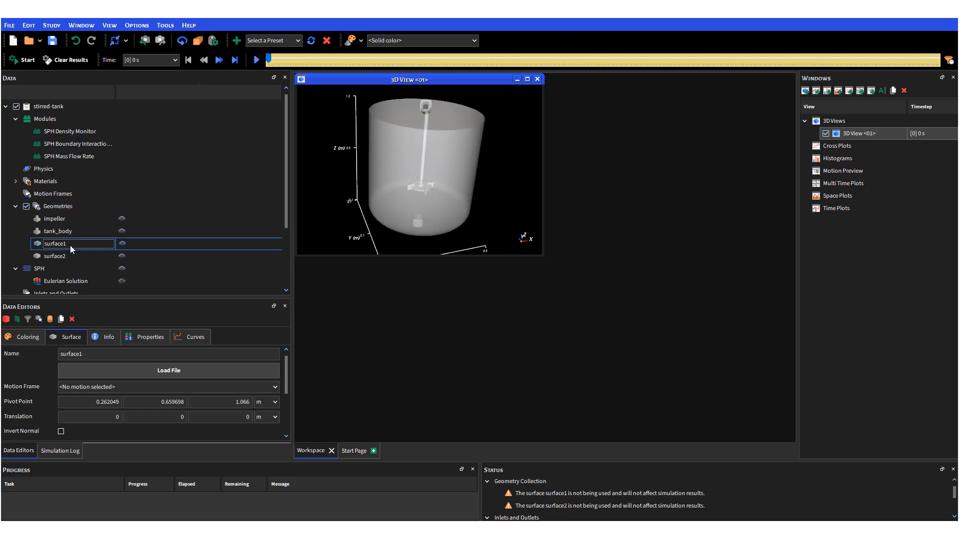
pyautogui.moveTo(468, 173); pyautogui.dragTo(345, 170)
pyautogui.moveTo(439, 183); pyautogui.dragTo(442, 201)
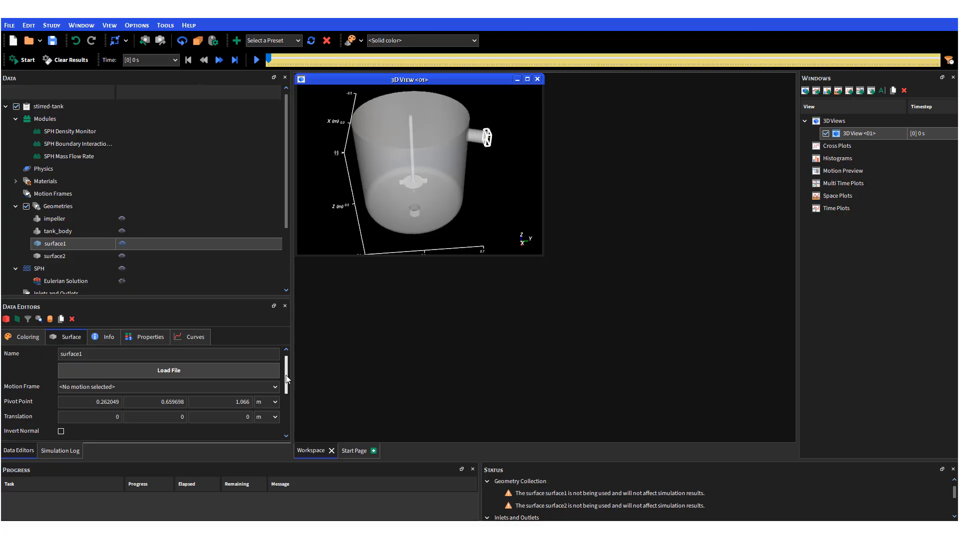
pyautogui.moveTo(95, 354); pyautogui.dragTo(2, 366)
pyautogui.write('inlet')
pyautogui.moveTo(286, 374)
pyautogui.mouseDown()
pyautogui.moveTo(288, 389)
pyautogui.moveTo(288, 378)
pyautogui.mouseUp()
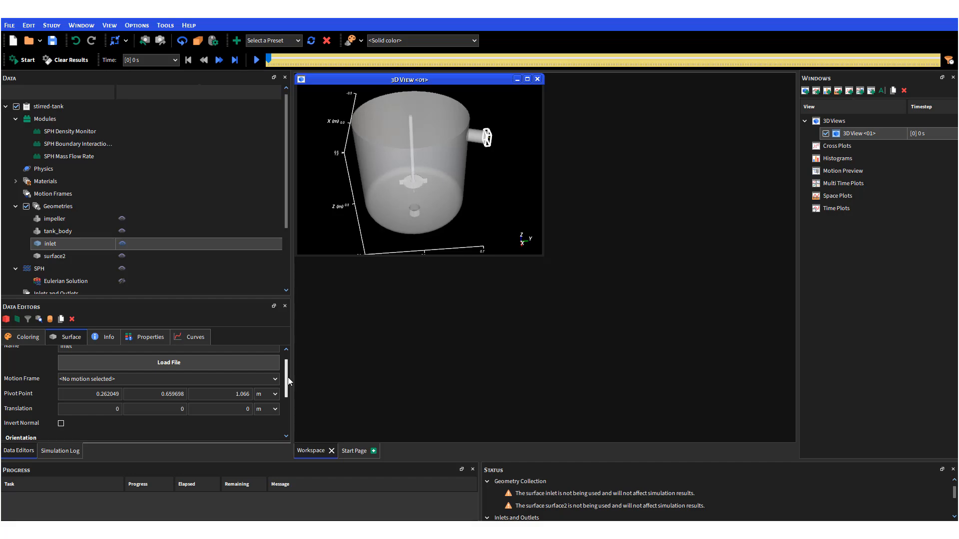
# Rename surface2, located at the tank's bottom pipe, as outlet.
pyautogui.click(70, 256)
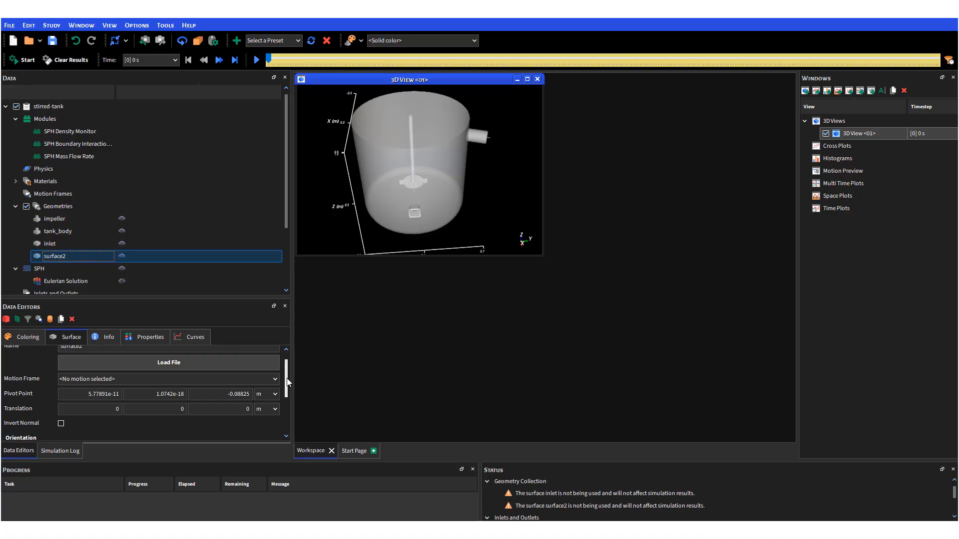
pyautogui.scroll(1, 289, 378)
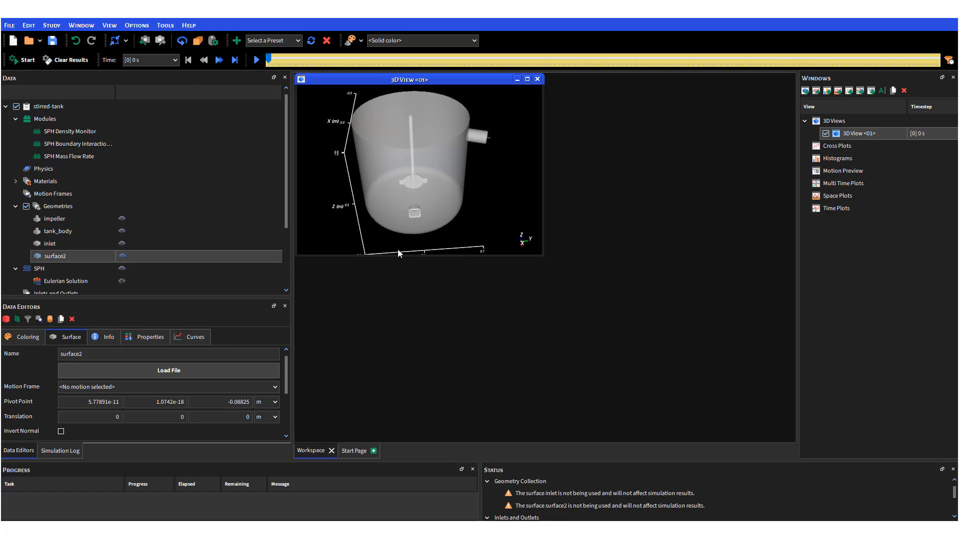
pyautogui.click(107, 355)
pyautogui.doubleClick(107, 358)
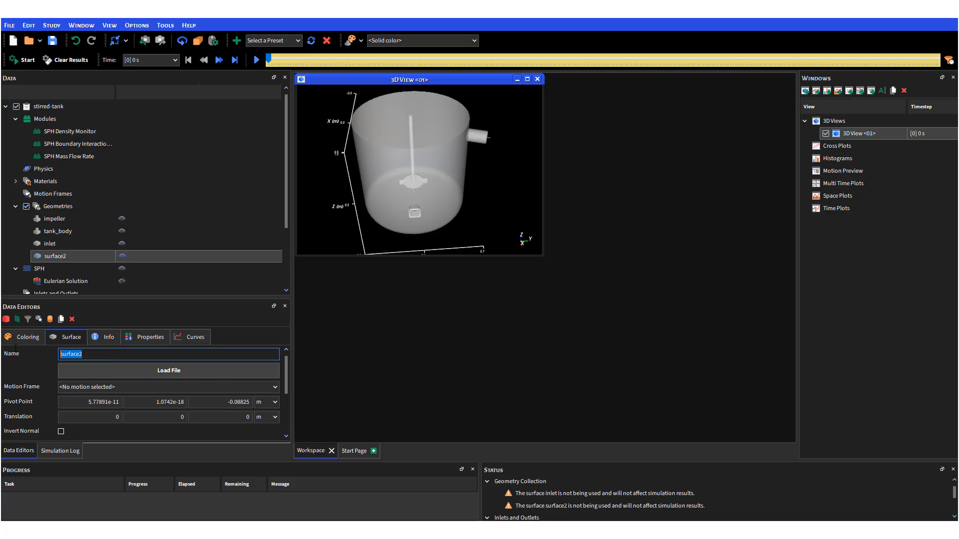
pyautogui.write('outlet')
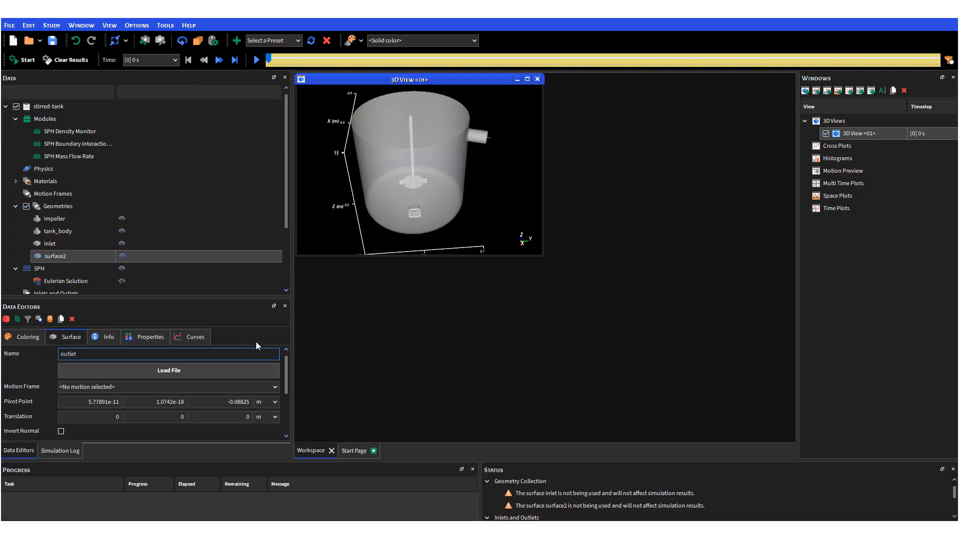
pyautogui.press('Return')
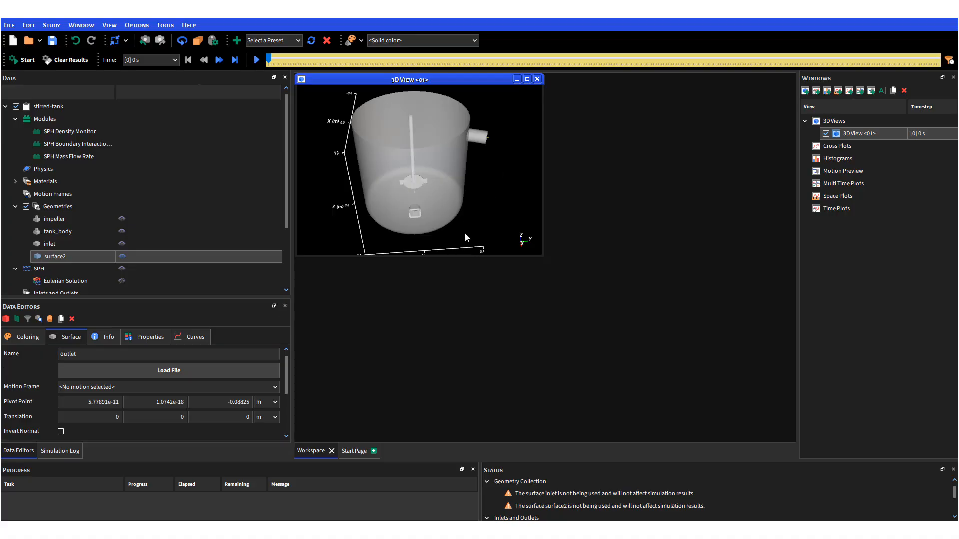
# Enlarge the 3D view and examine the direction of the surface normal arrow at the inlet pipe.
pyautogui.scroll(3, 486, 141)
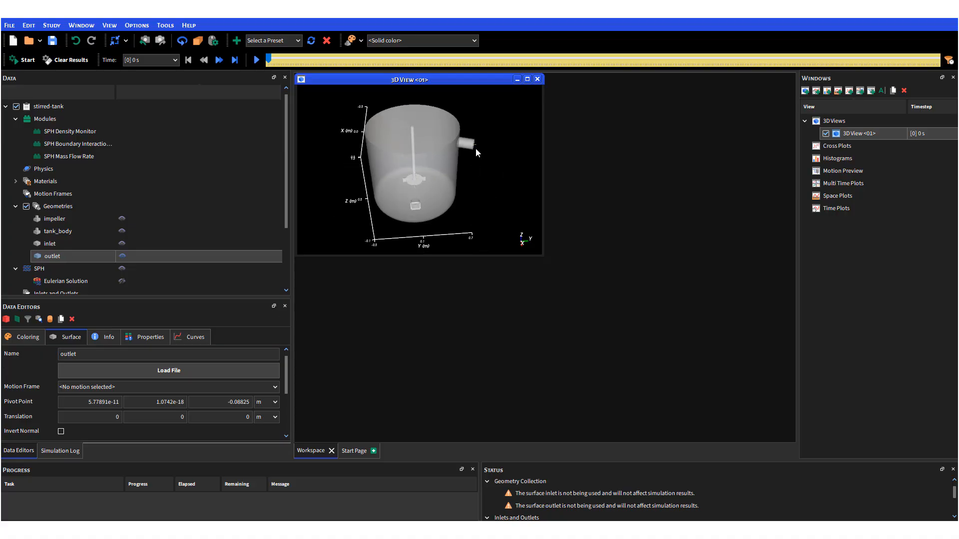
pyautogui.moveTo(474, 158); pyautogui.dragTo(529, 216)
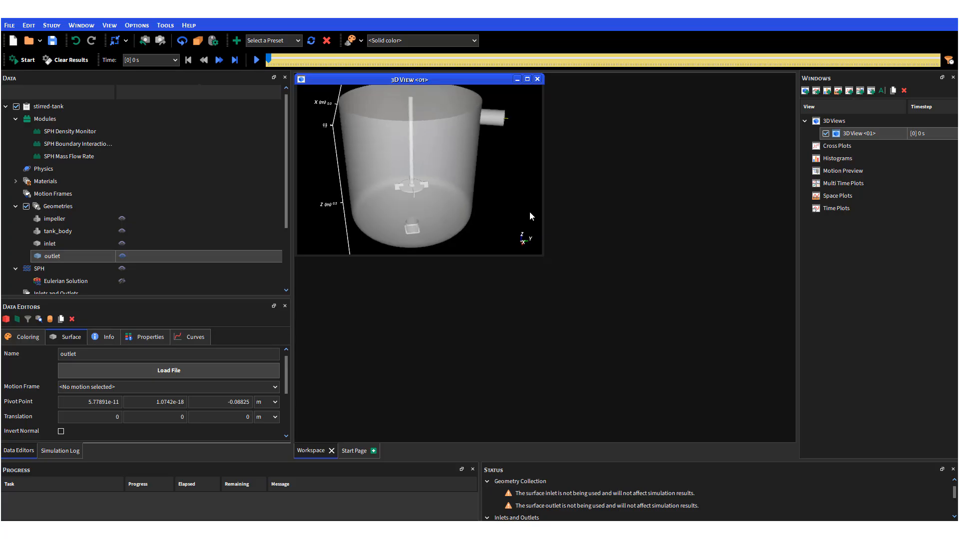
pyautogui.moveTo(543, 256); pyautogui.dragTo(768, 439)
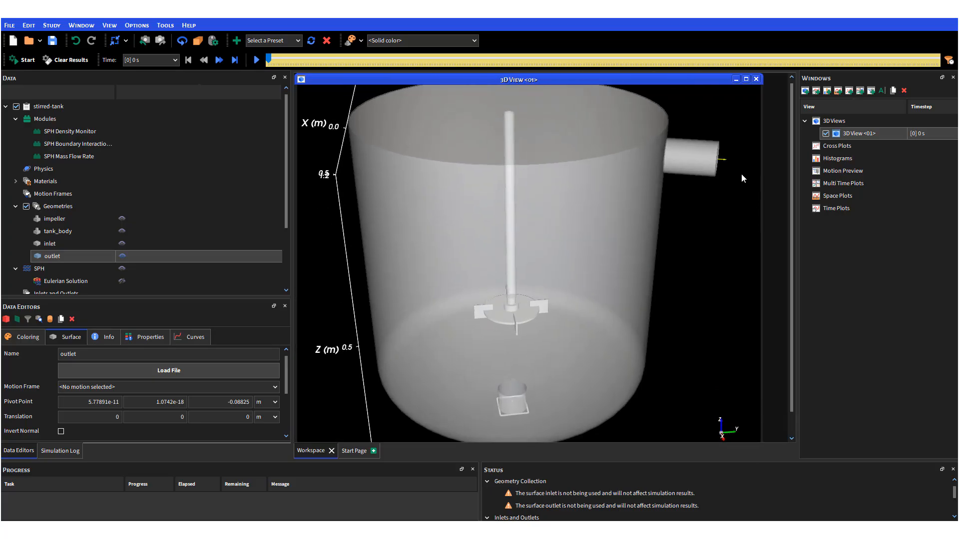
pyautogui.moveTo(741, 173); pyautogui.dragTo(664, 247)
pyautogui.scroll(-2, 658, 242)
pyautogui.scroll(5, 675, 247)
pyautogui.scroll(-2, 672, 219)
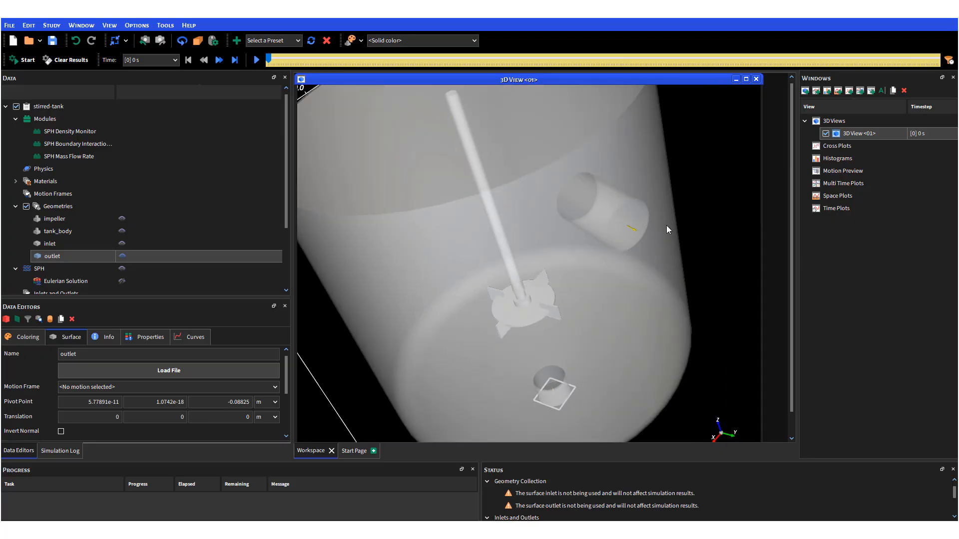
pyautogui.scroll(5, 666, 229)
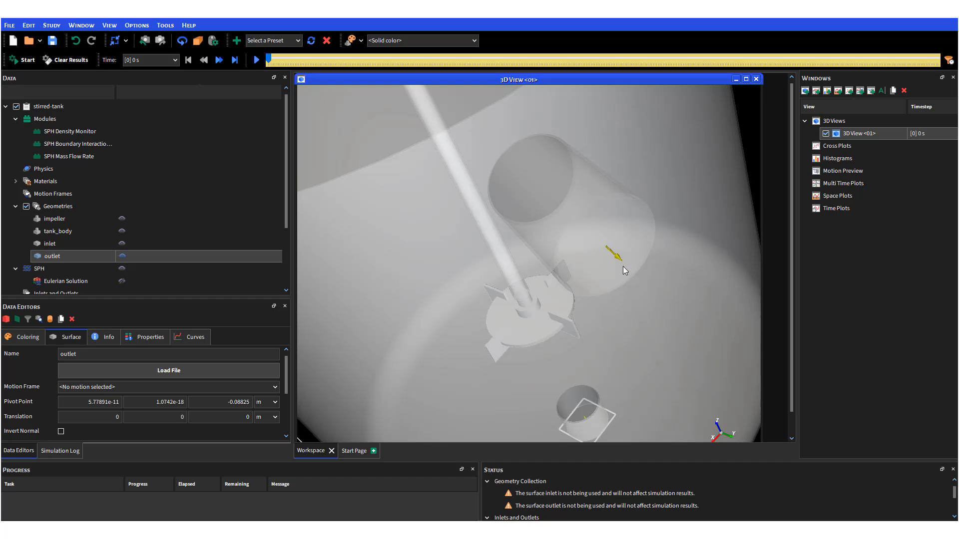
pyautogui.moveTo(605, 250); pyautogui.dragTo(636, 276)
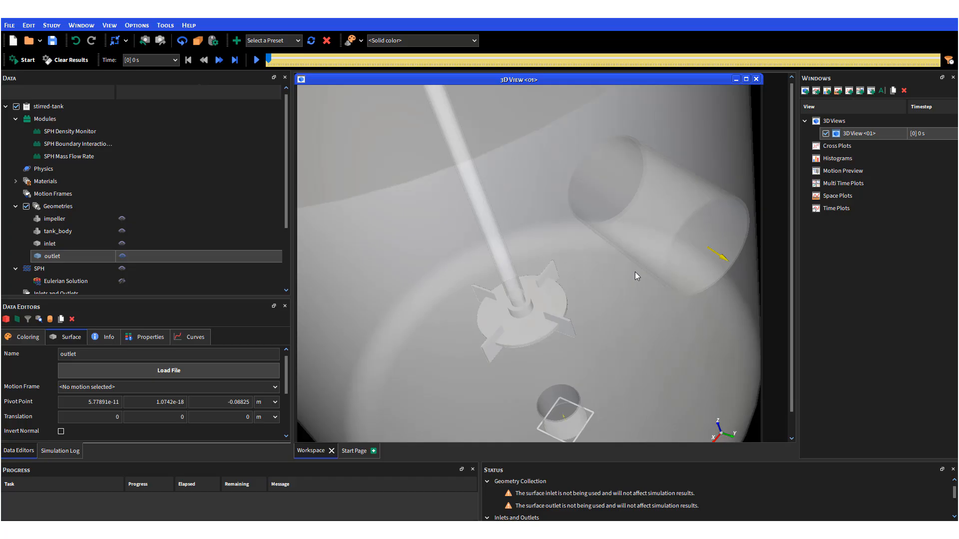
# Invert the normal of the inlet surface.
pyautogui.click(50, 244)
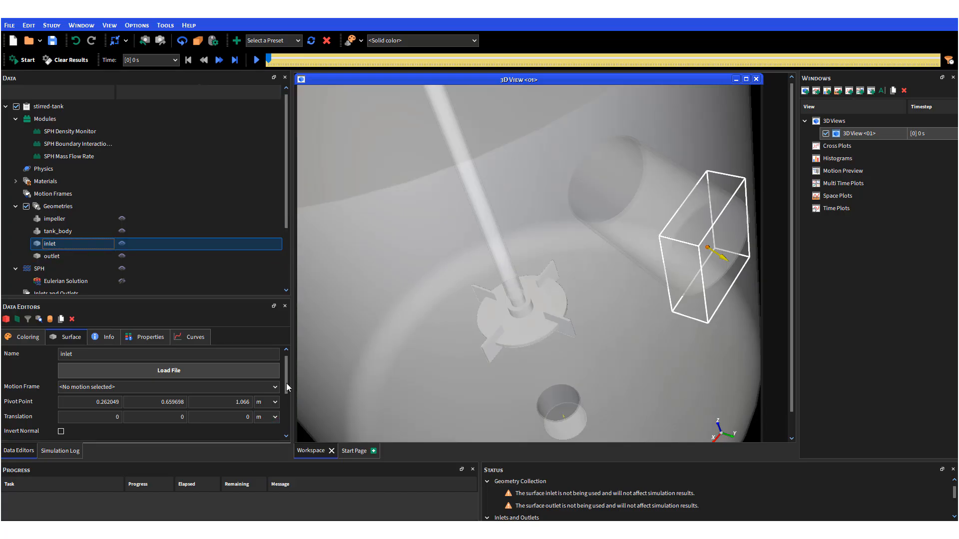
pyautogui.scroll(-2, 279, 385)
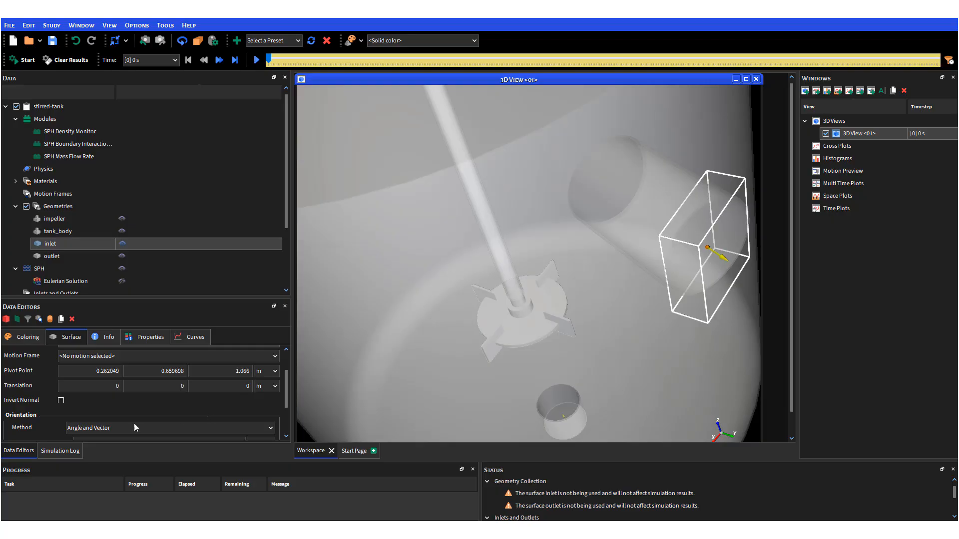
pyautogui.click(61, 402)
pyautogui.scroll(2, 544, 407)
pyautogui.scroll(-5, 544, 414)
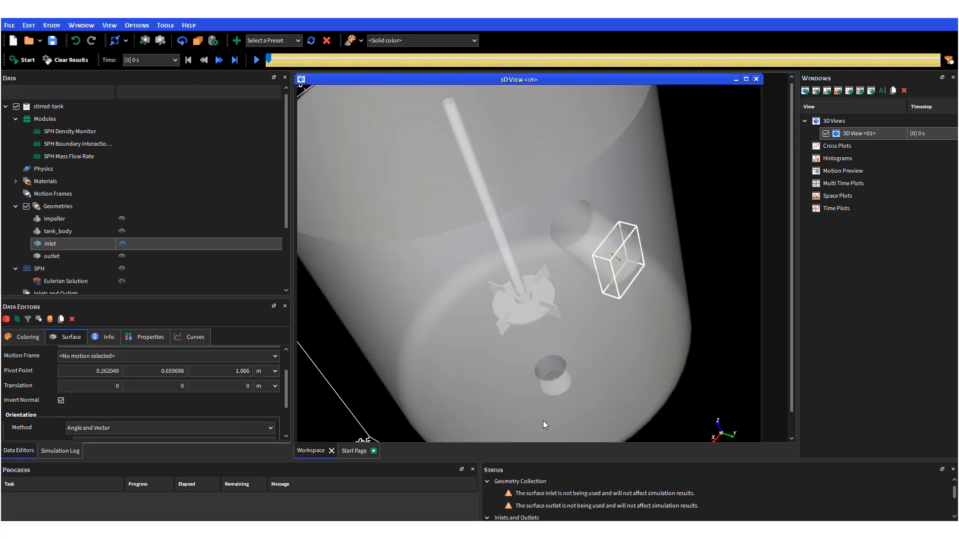
# Inspect the surface normal direction at the outlet pipe beneath the tank.
pyautogui.moveTo(543, 421); pyautogui.dragTo(511, 391)
pyautogui.scroll(-2, 515, 377)
pyautogui.scroll(3, 508, 368)
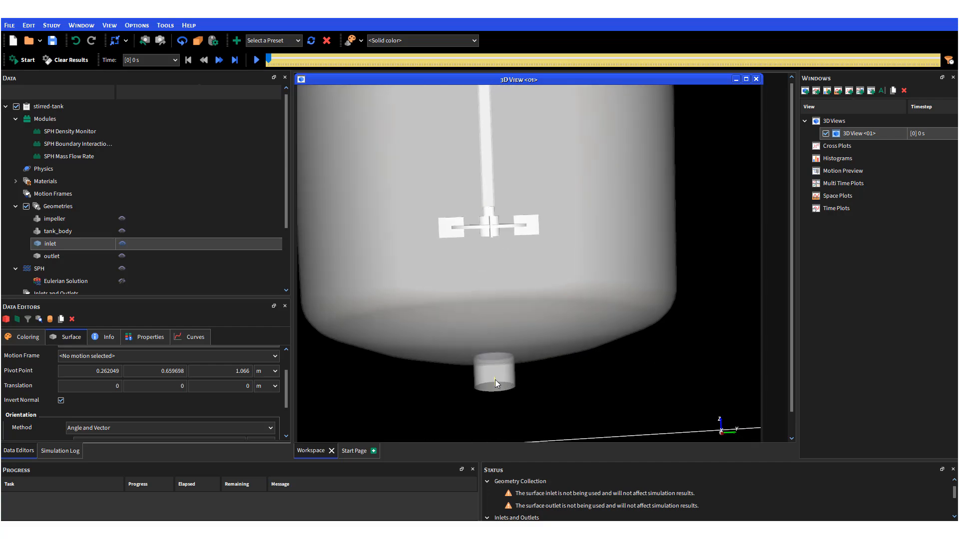
# Invert the normal of the outlet surface at the tank's bottom pipe and examine the whole tank.
pyautogui.click(47, 258)
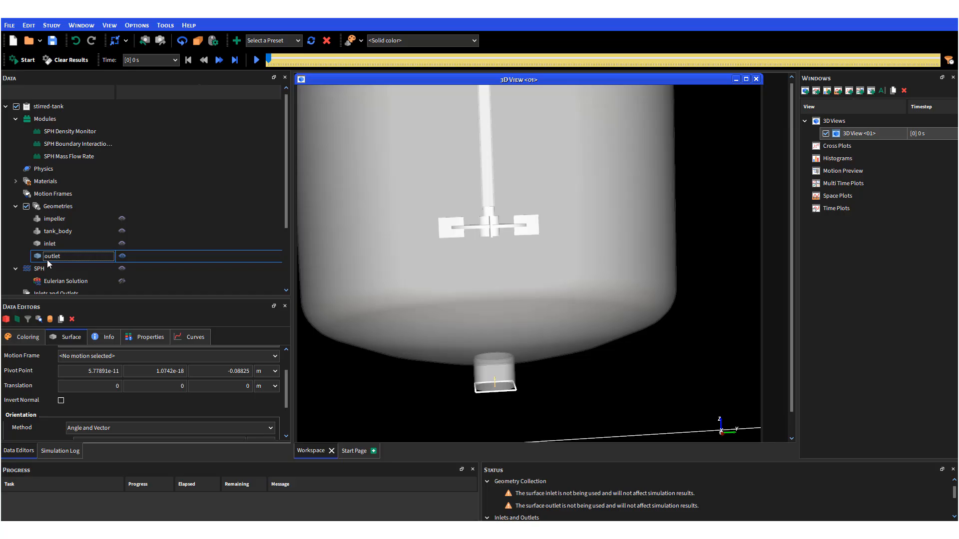
pyautogui.click(61, 401)
pyautogui.moveTo(534, 312); pyautogui.dragTo(559, 346)
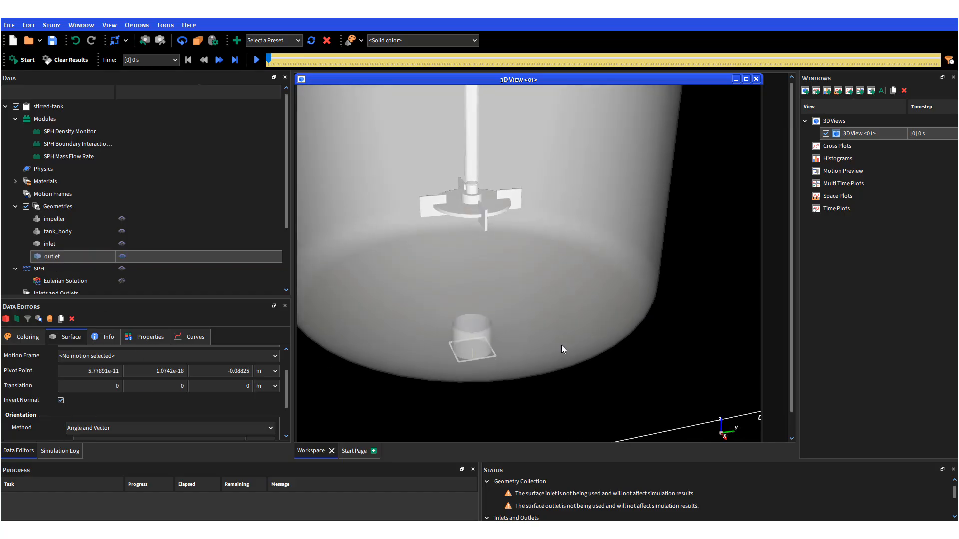
pyautogui.scroll(3, 560, 346)
pyautogui.scroll(-5, 559, 346)
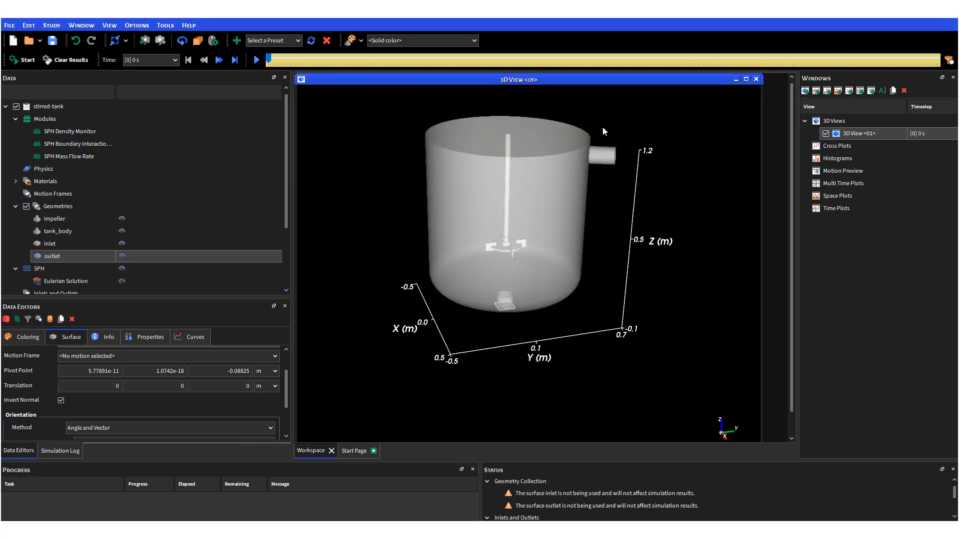
pyautogui.scroll(2, 609, 128)
pyautogui.scroll(-1, 595, 156)
pyautogui.moveTo(591, 158); pyautogui.dragTo(583, 233, button='middle')
pyautogui.scroll(-2, 286, 228)
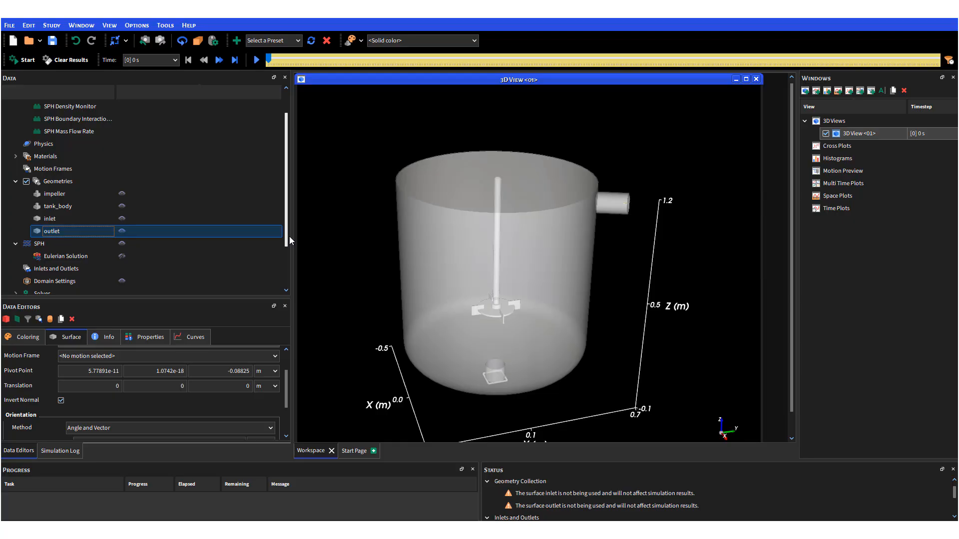
# Create a fluid inlet and assign the inlet surface as its entry point.
pyautogui.scroll(-1, 289, 235)
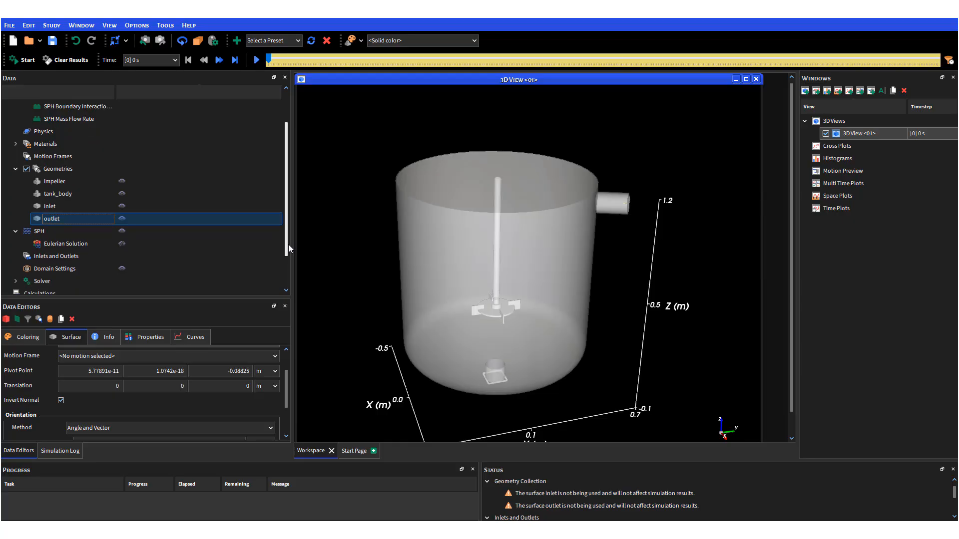
pyautogui.click(49, 256)
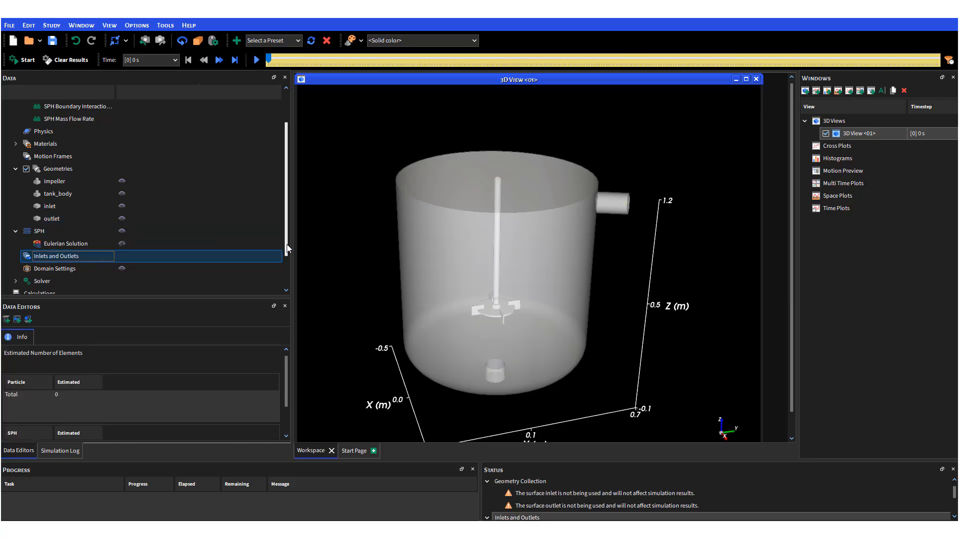
pyautogui.rightClick(66, 256)
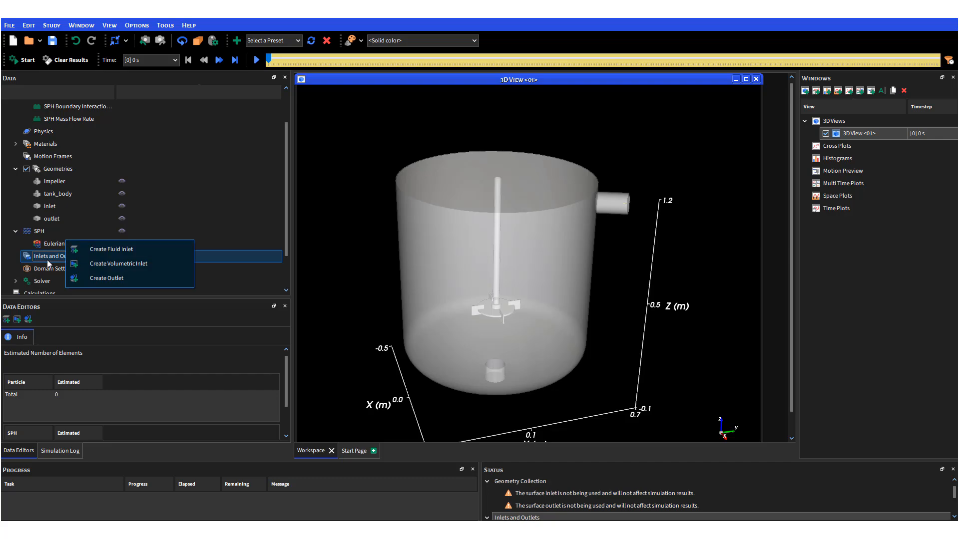
pyautogui.click(95, 249)
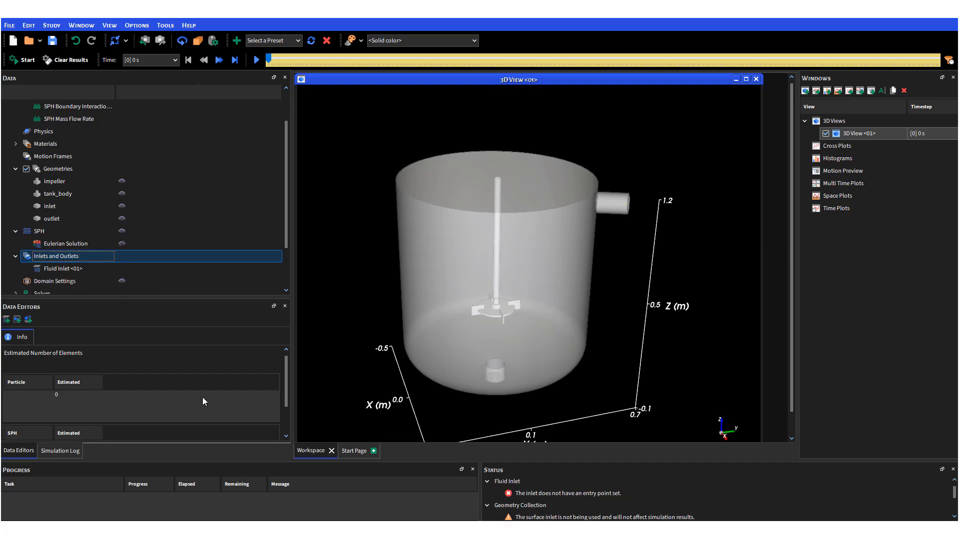
pyautogui.moveTo(287, 379)
pyautogui.mouseDown()
pyautogui.moveTo(296, 388)
pyautogui.moveTo(297, 366)
pyautogui.mouseUp()
pyautogui.click(70, 268)
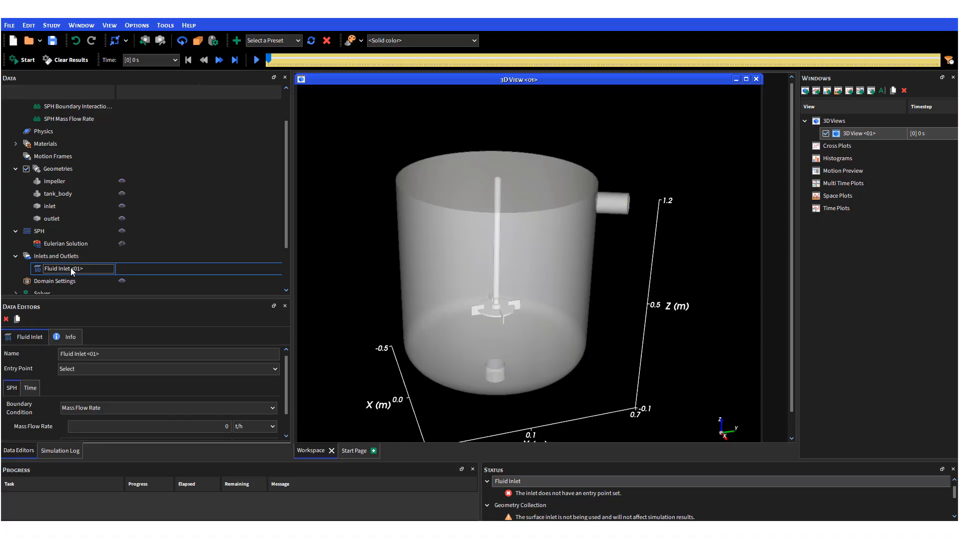
pyautogui.click(275, 369)
pyautogui.click(127, 389)
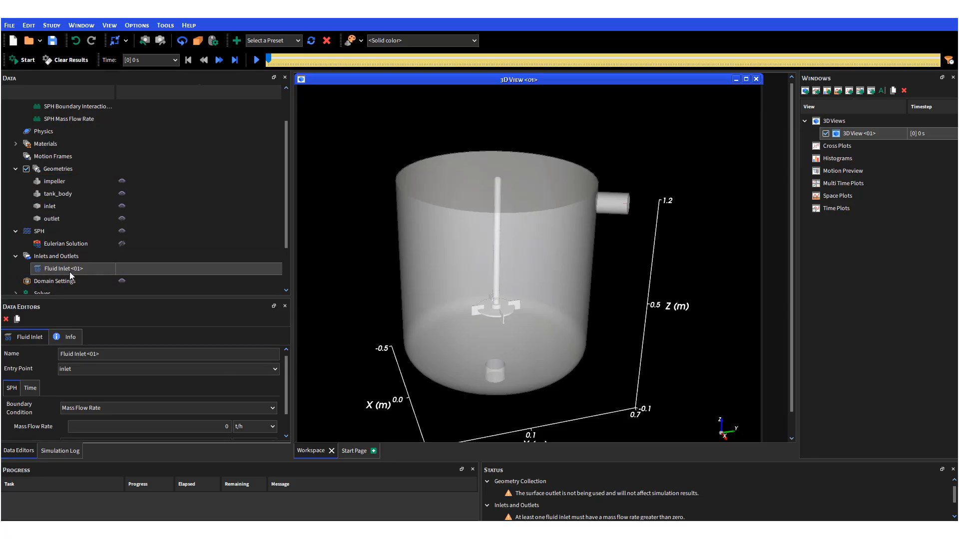
# Keep Mass Flow Rate as the fluid inlet's boundary condition and set the rate to 60 t/h.
pyautogui.scroll(-1, 287, 394)
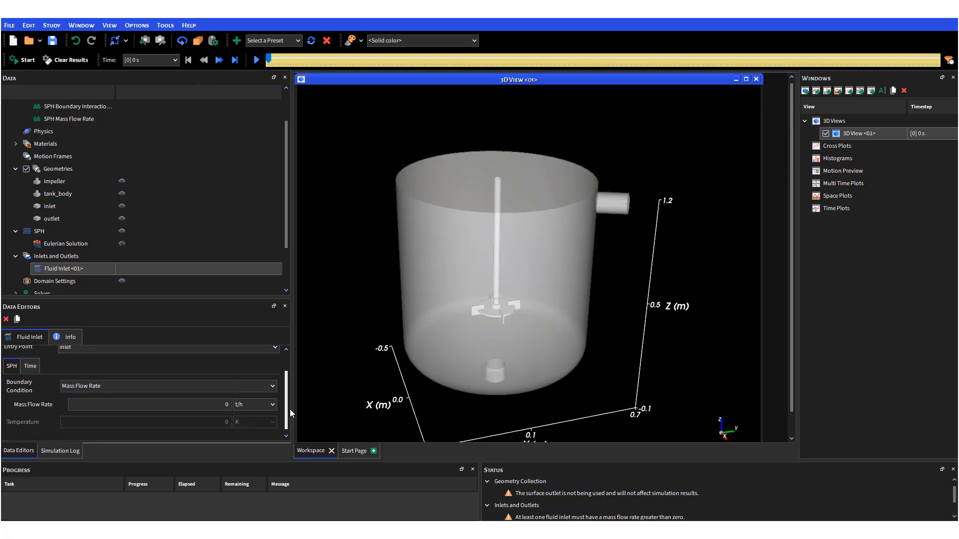
pyautogui.click(112, 387)
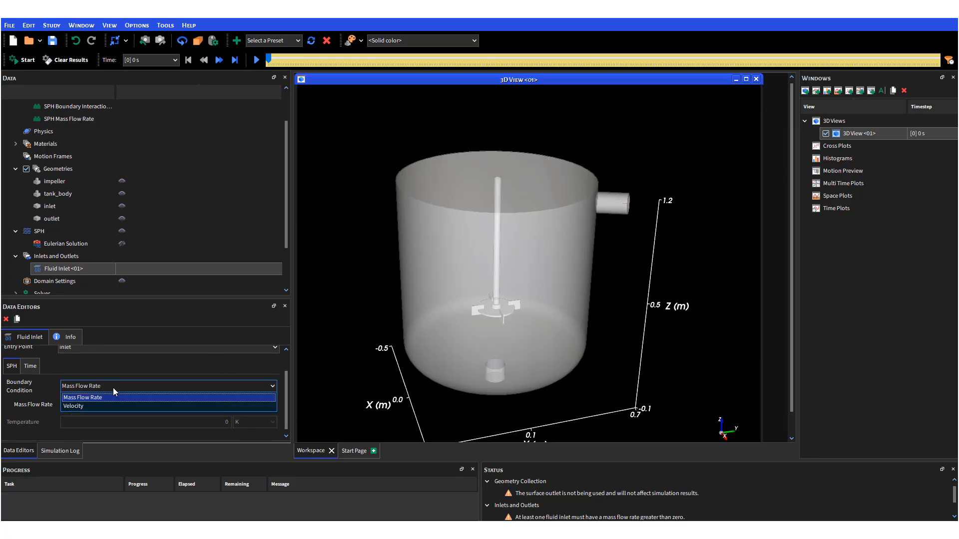
pyautogui.click(128, 362)
pyautogui.moveTo(217, 405); pyautogui.dragTo(243, 407)
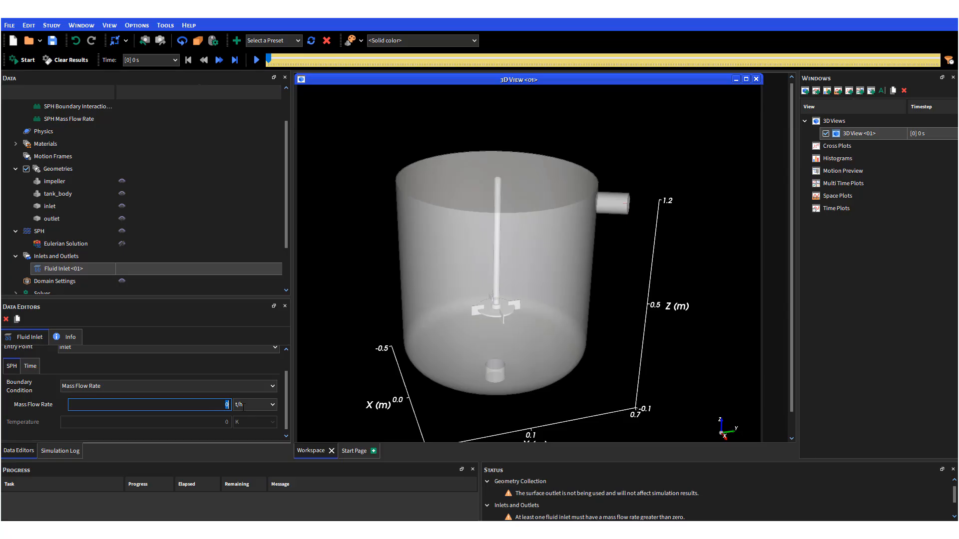
pyautogui.write('60')
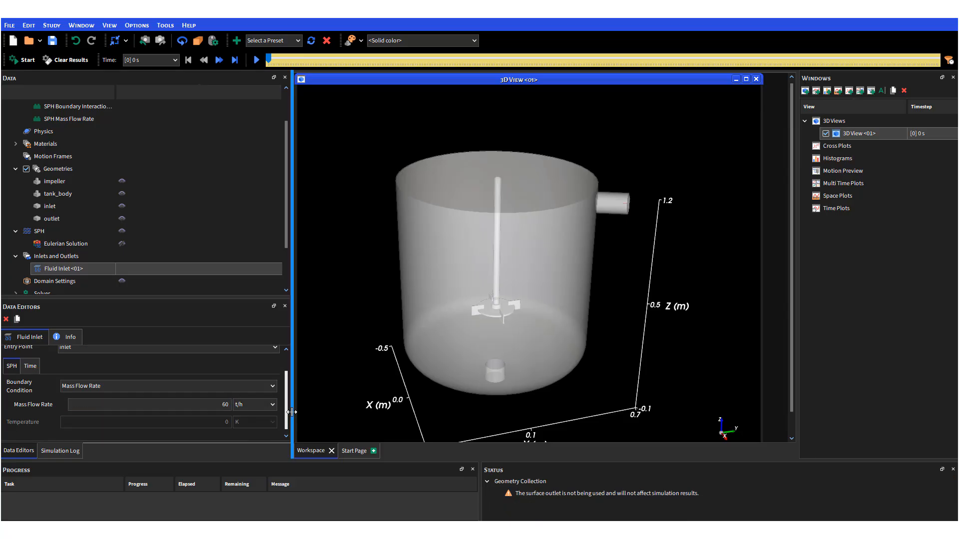
# Review the fluid inlet's start and stop times and its SPH boundary settings.
pyautogui.scroll(2, 284, 400)
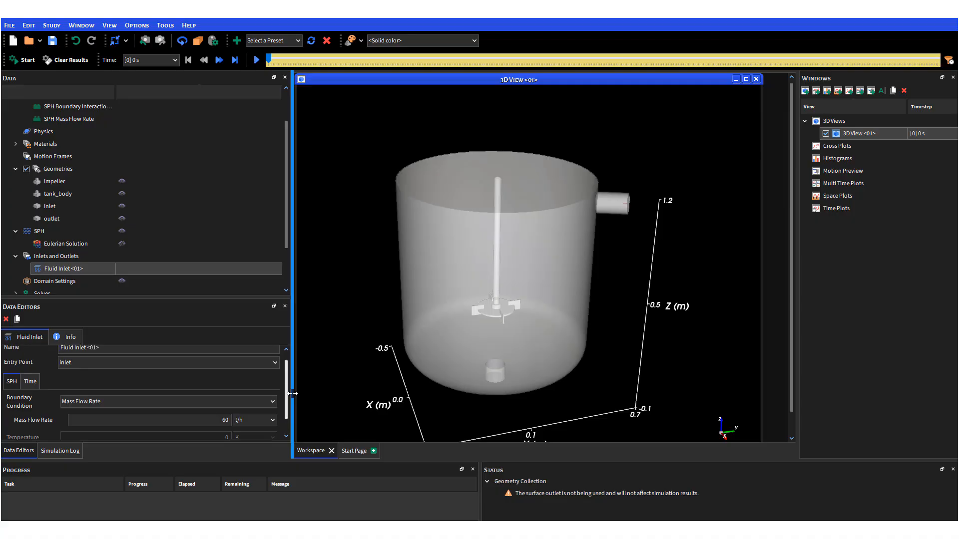
pyautogui.click(31, 387)
pyautogui.click(181, 403)
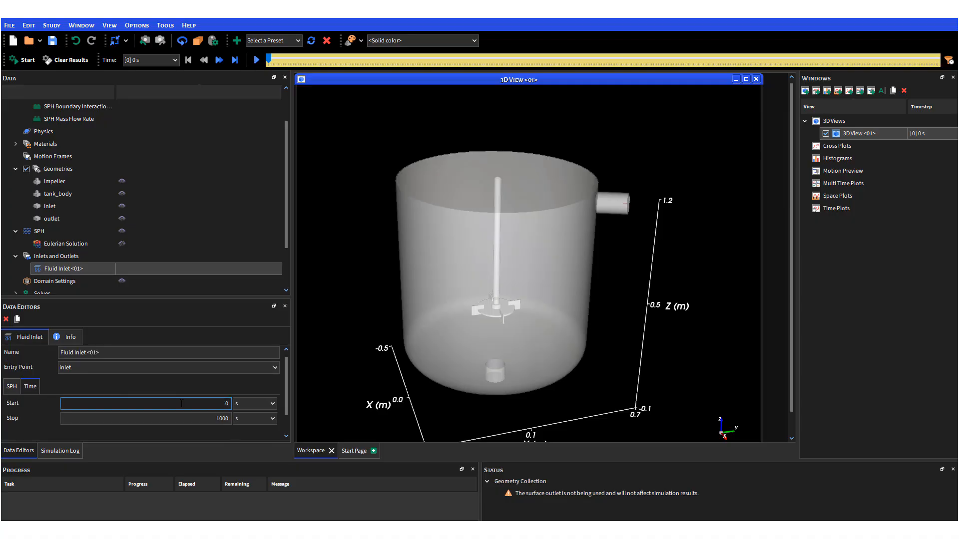
pyautogui.click(206, 419)
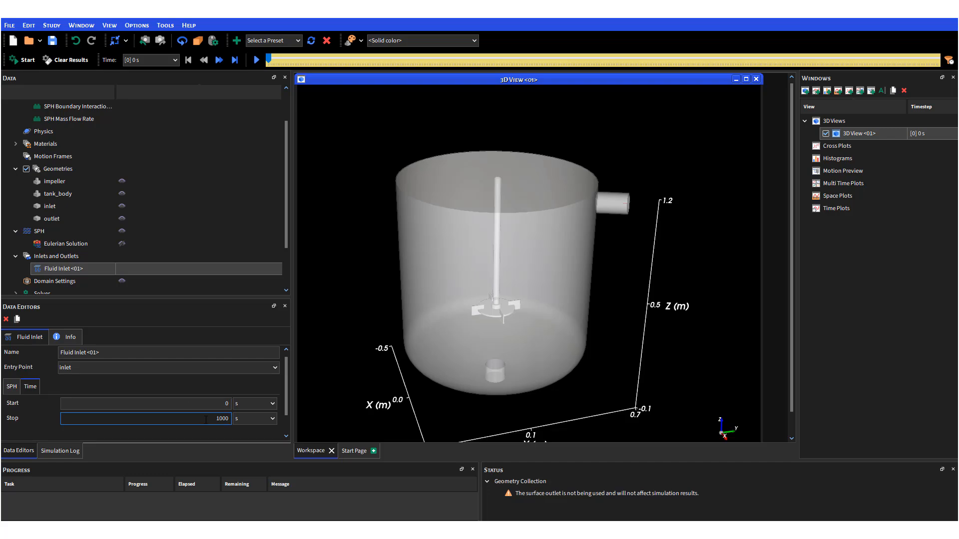
pyautogui.click(208, 404)
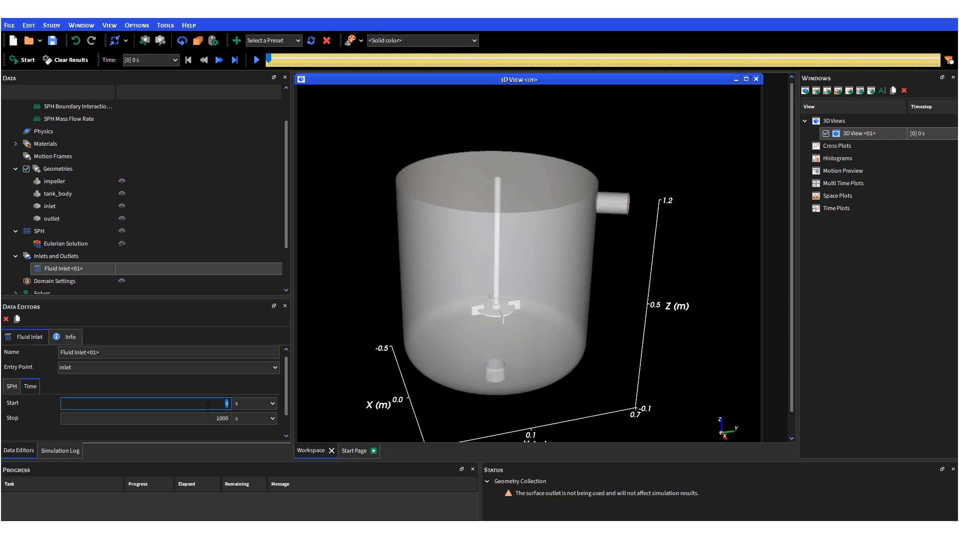
pyautogui.click(209, 419)
pyautogui.click(210, 406)
pyautogui.click(210, 418)
pyautogui.click(11, 387)
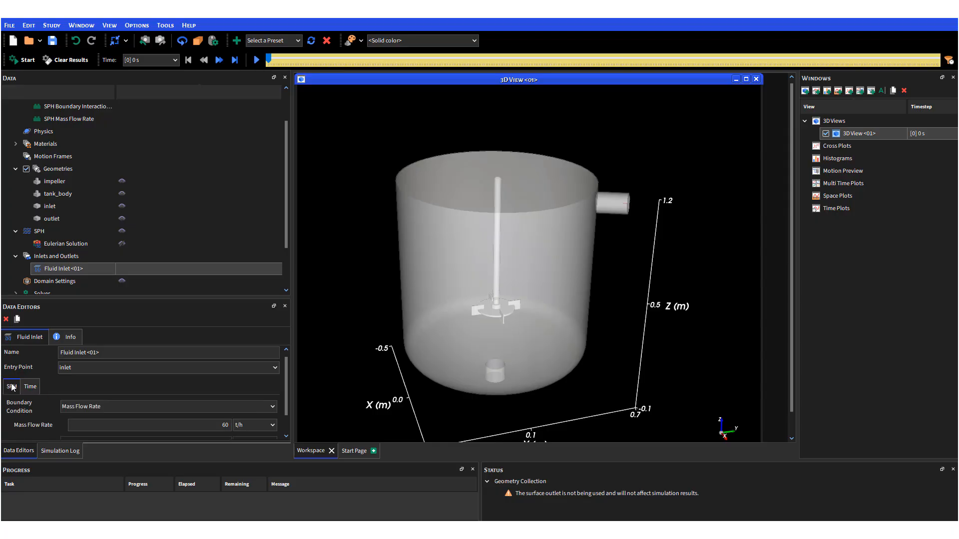
pyautogui.moveTo(286, 389); pyautogui.dragTo(289, 411)
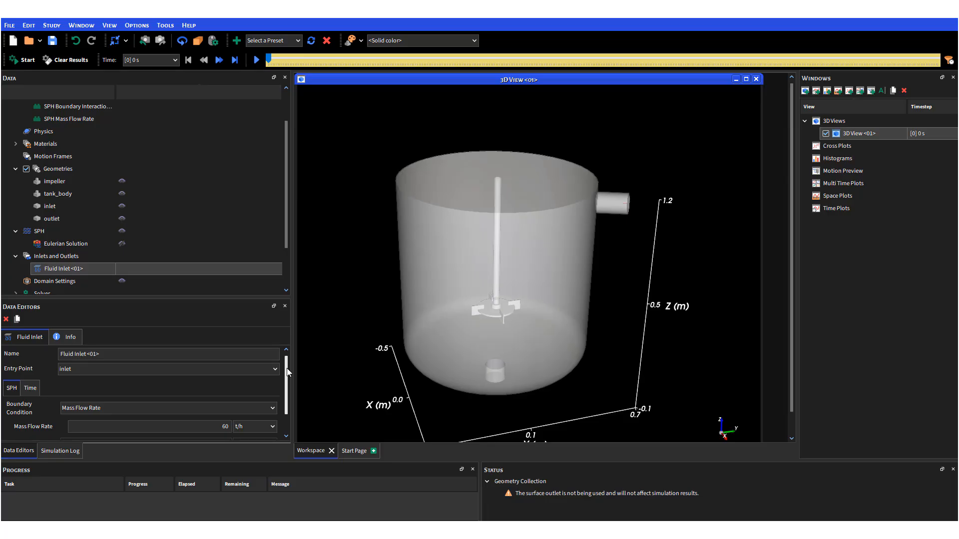
# Create an outlet and turn off its prescribed pressure, leaving it enabled for SPH.
pyautogui.click(61, 259)
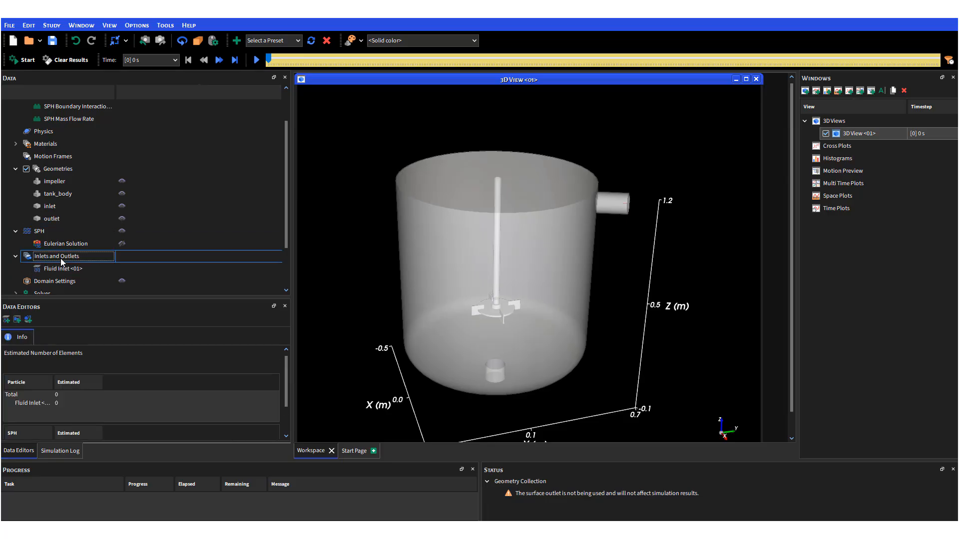
pyautogui.rightClick(61, 259)
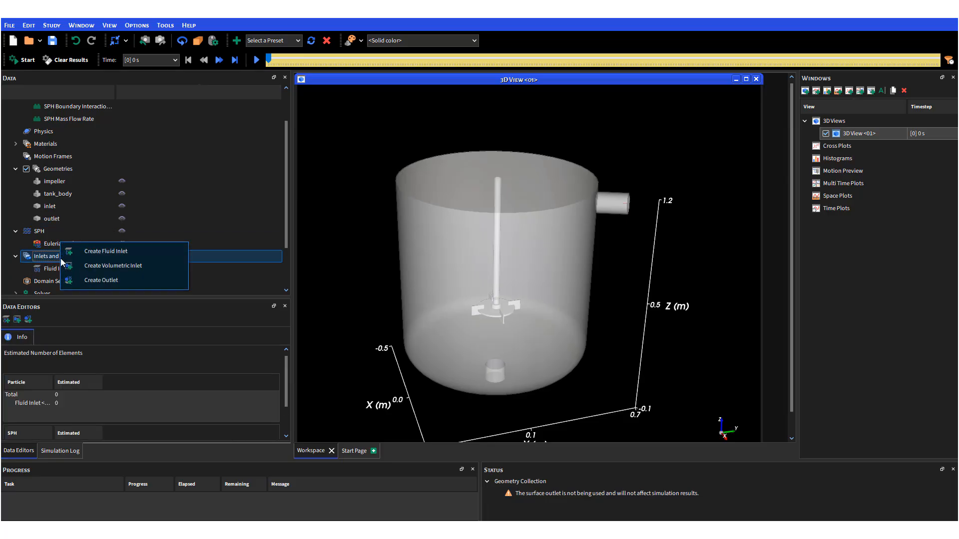
pyautogui.click(98, 281)
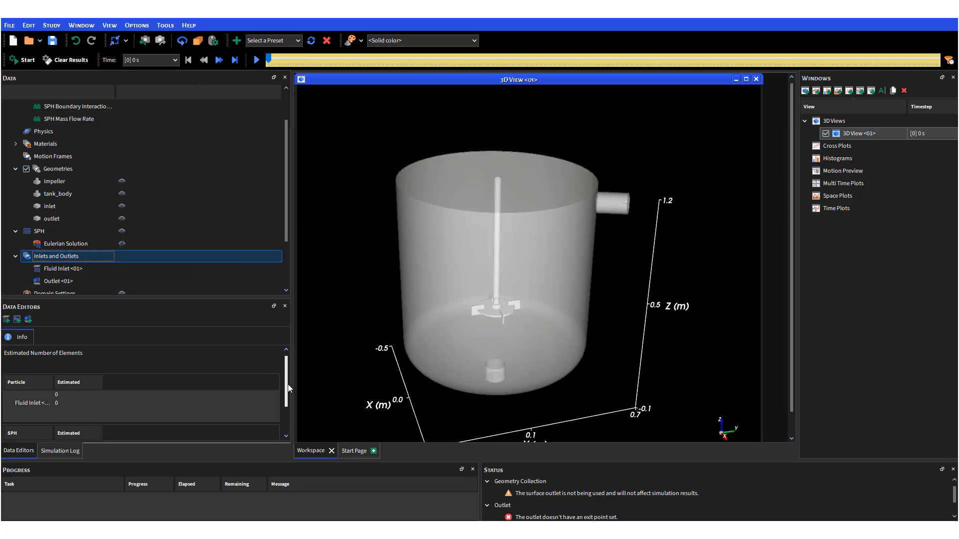
pyautogui.click(62, 282)
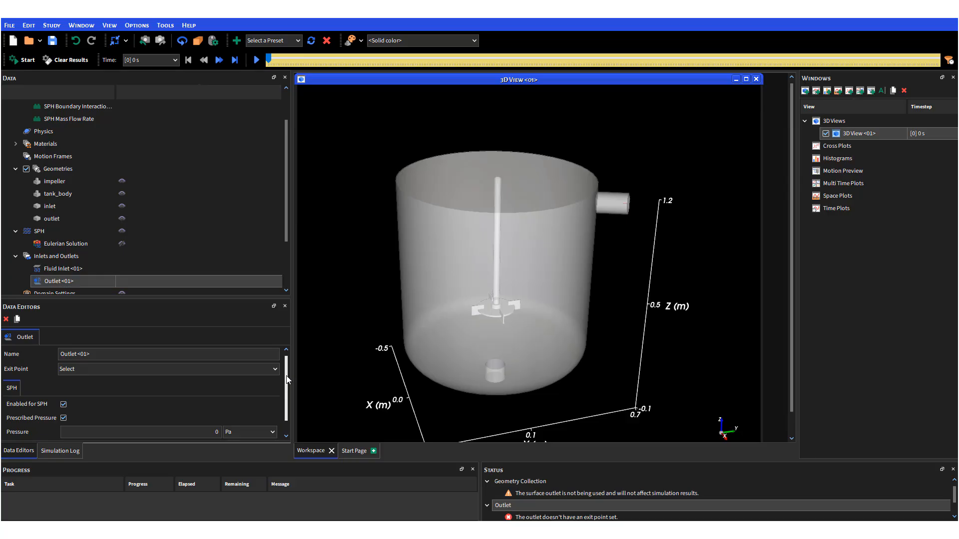
pyautogui.click(243, 358)
pyautogui.scroll(-1, 288, 392)
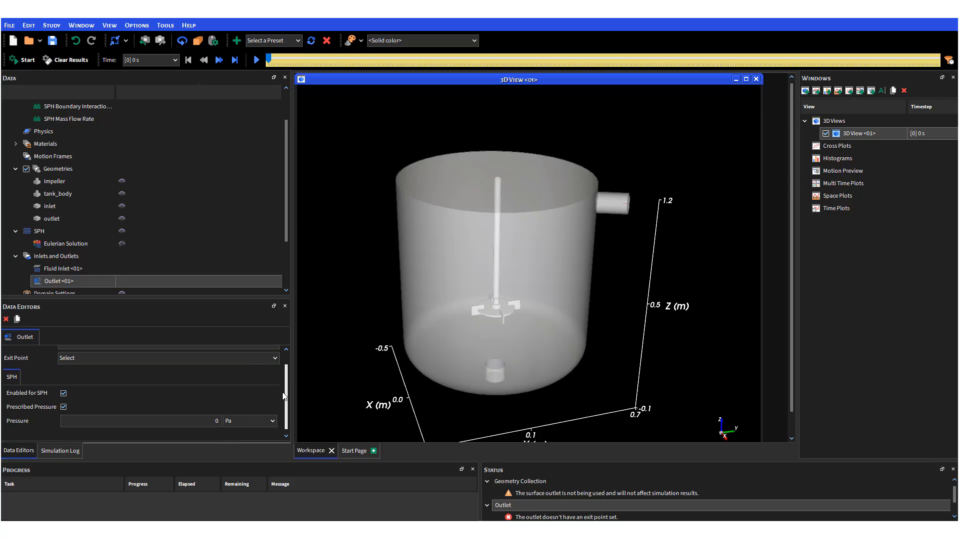
pyautogui.click(64, 407)
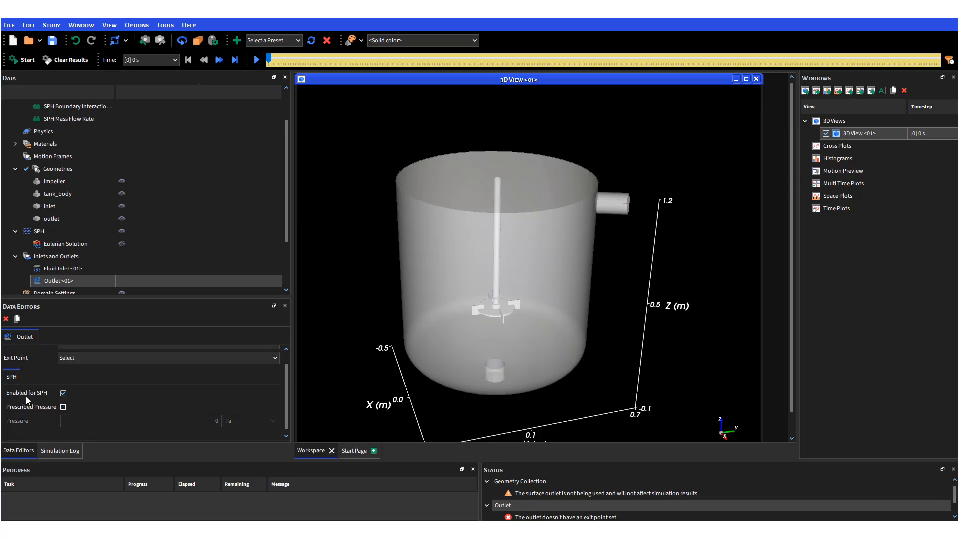
pyautogui.scroll(1, 287, 401)
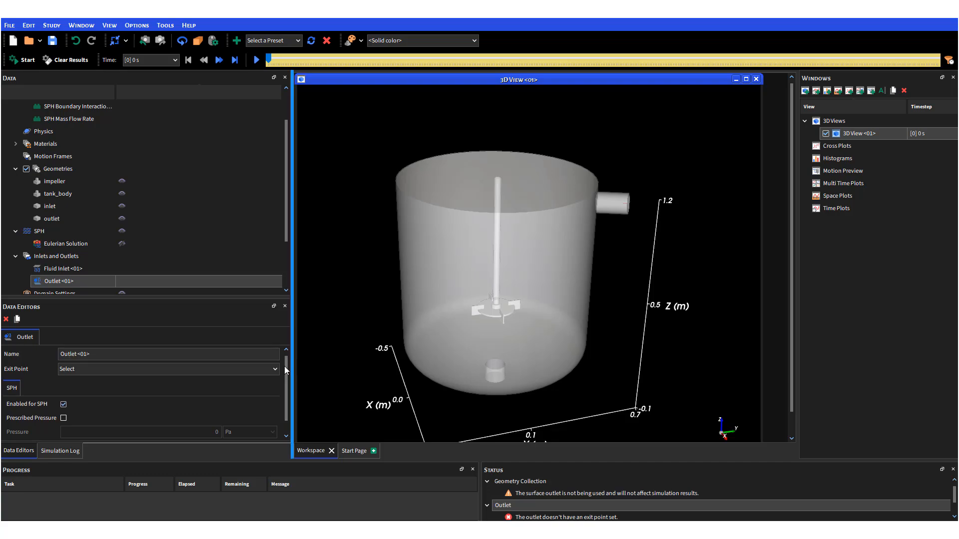
# Create a volumetric inlet and open its SPH mass value for editing.
pyautogui.scroll(-1, 85, 270)
pyautogui.scroll(-1, 58, 232)
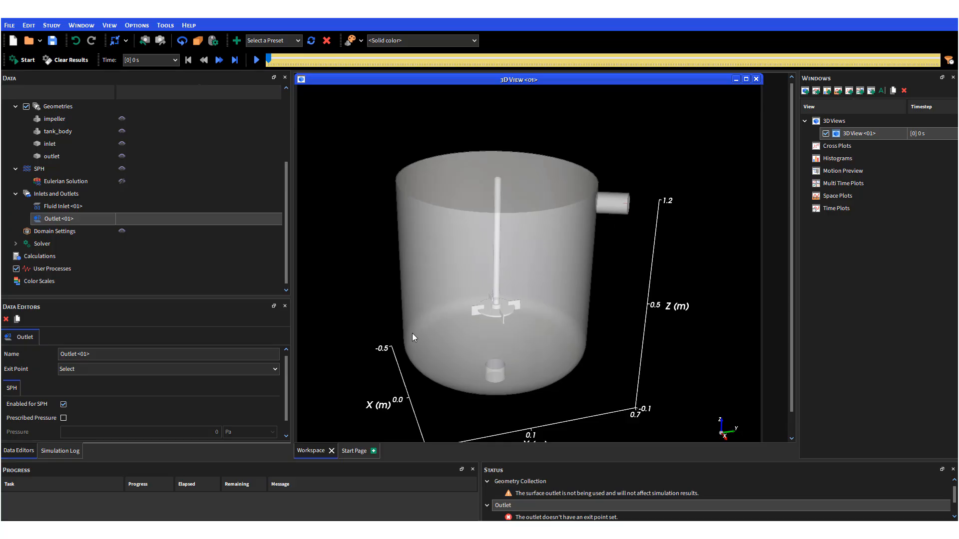
pyautogui.rightClick(56, 194)
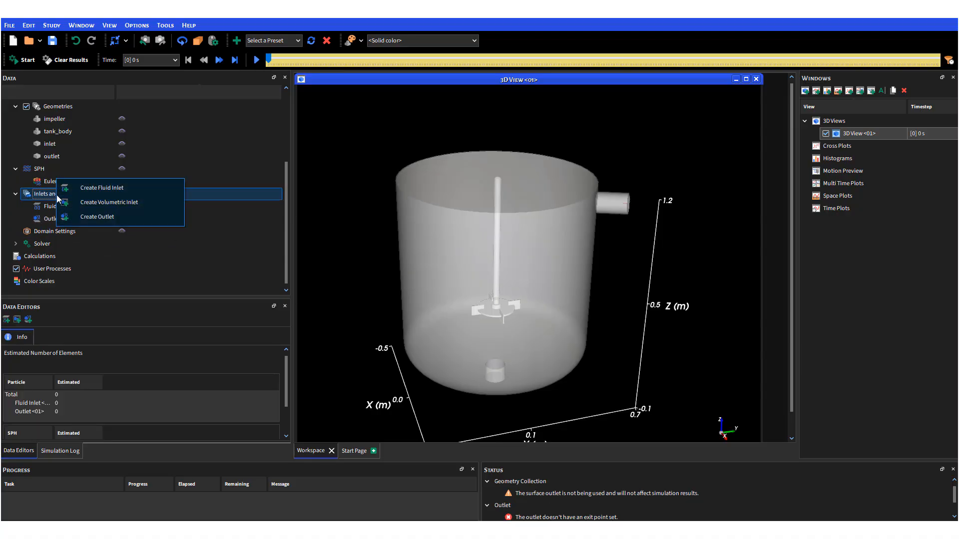
pyautogui.click(89, 204)
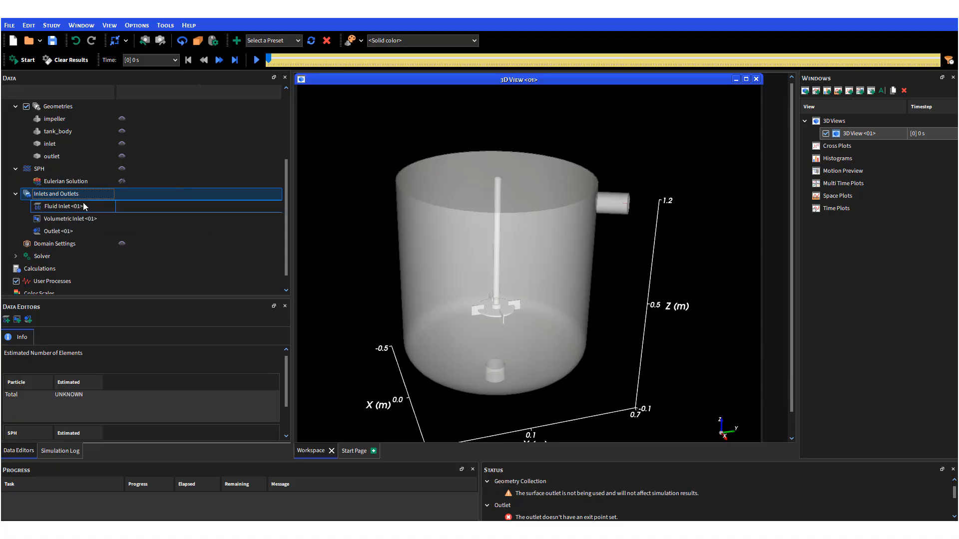
pyautogui.click(82, 218)
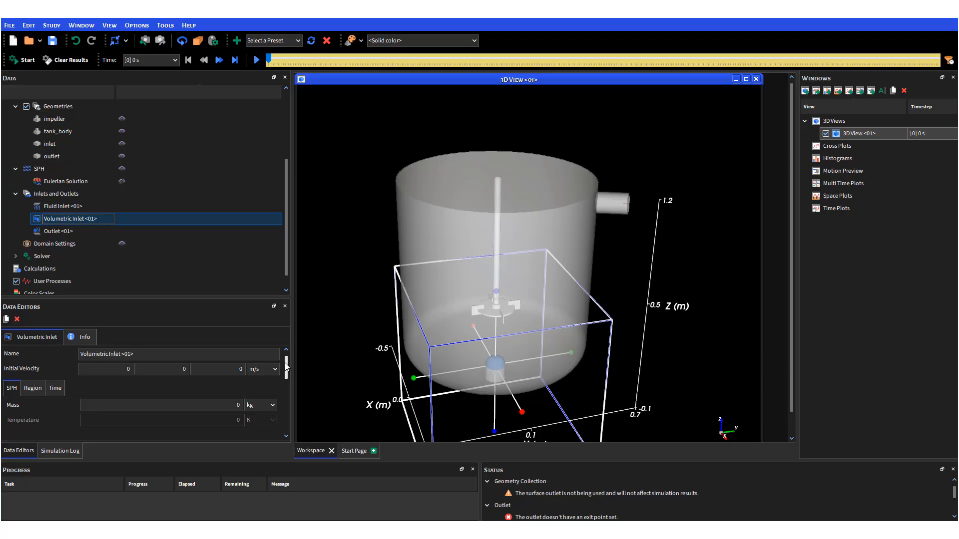
pyautogui.moveTo(285, 363); pyautogui.dragTo(286, 370)
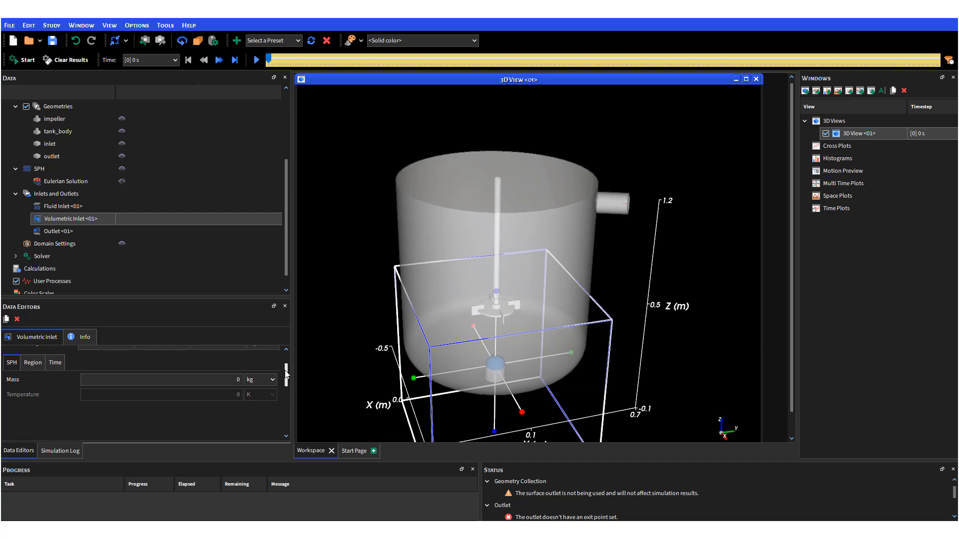
pyautogui.click(229, 380)
pyautogui.doubleClick(229, 380)
pyautogui.moveTo(286, 378); pyautogui.dragTo(286, 378)
# Include tank_body among the geometries of the volumetric inlet's region.
pyautogui.click(27, 363)
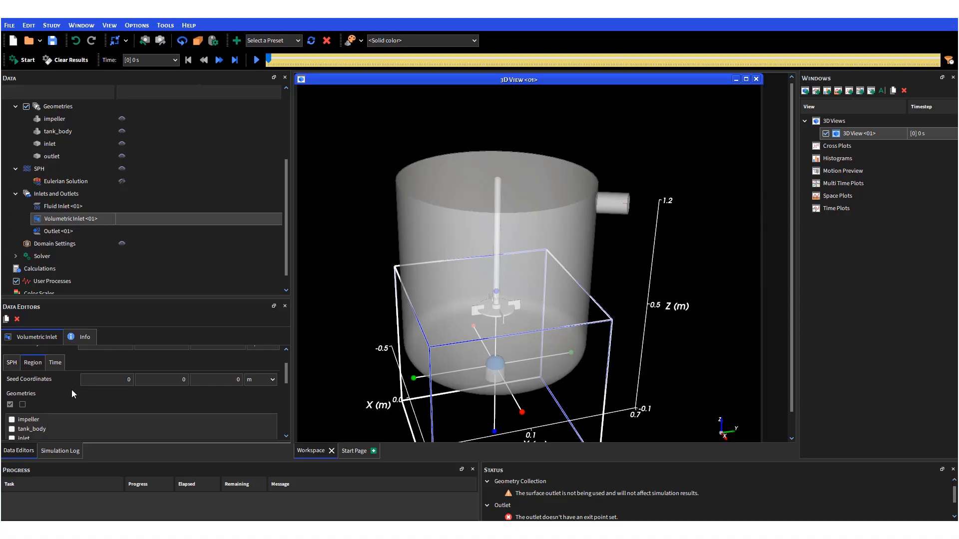
pyautogui.moveTo(289, 377); pyautogui.dragTo(289, 383)
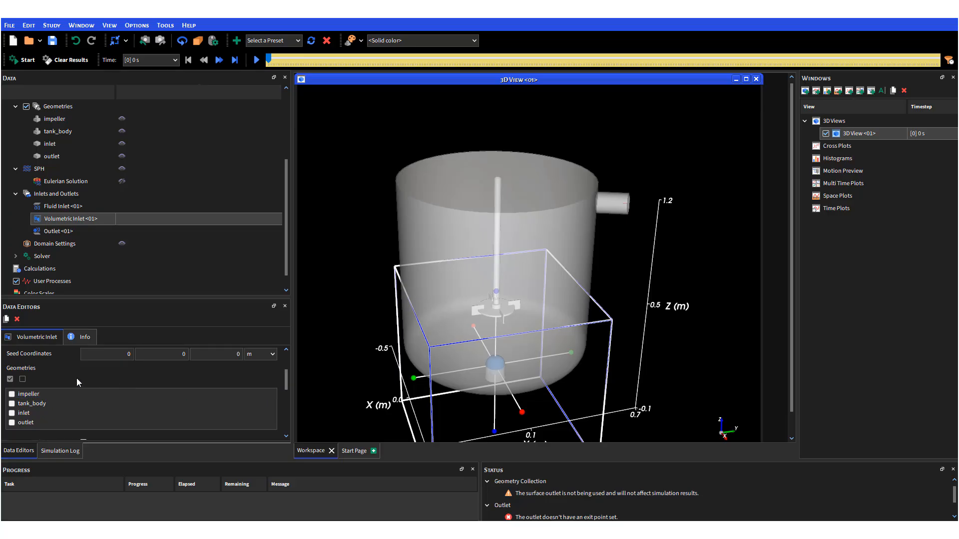
pyautogui.click(11, 403)
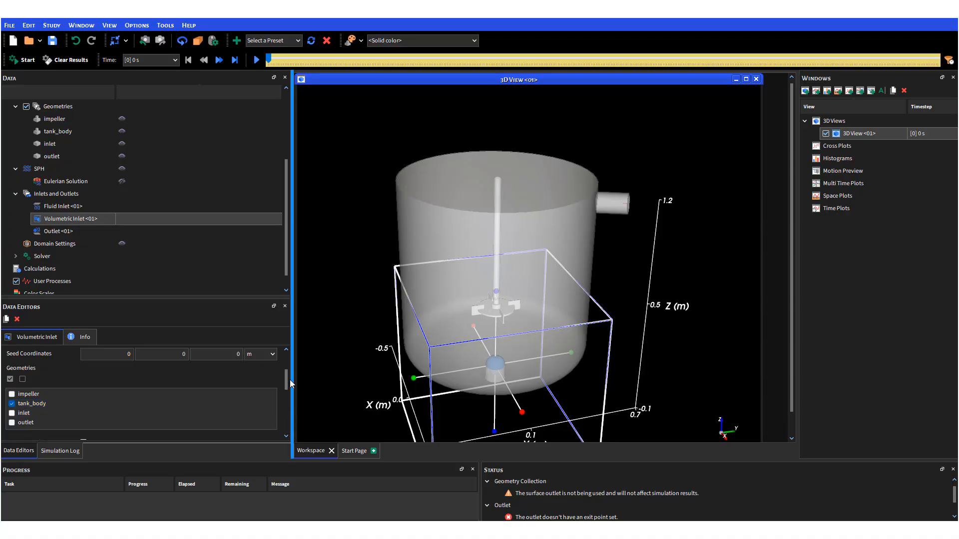
# Turn on the option to use geometries to compute the volumetric inlet region's box bounds.
pyautogui.scroll(-3, 288, 383)
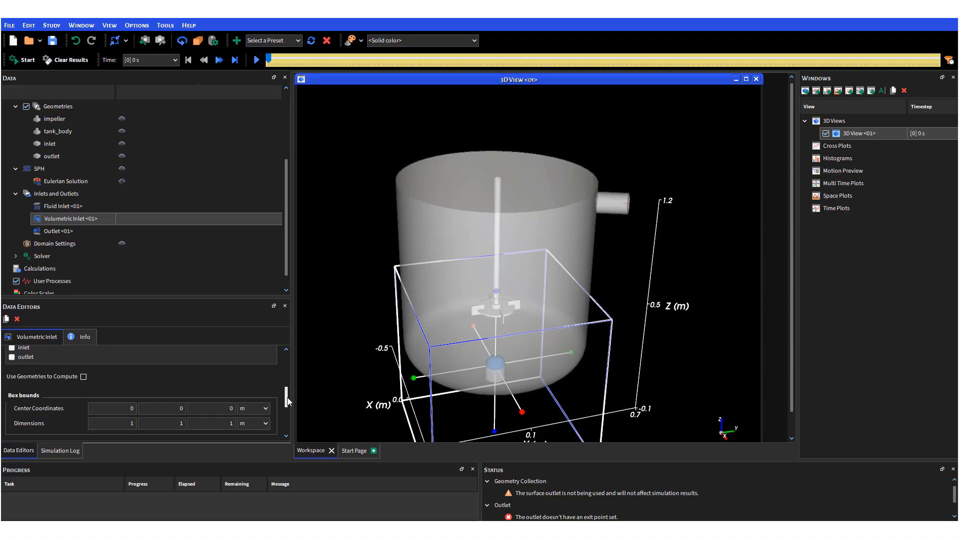
pyautogui.click(84, 375)
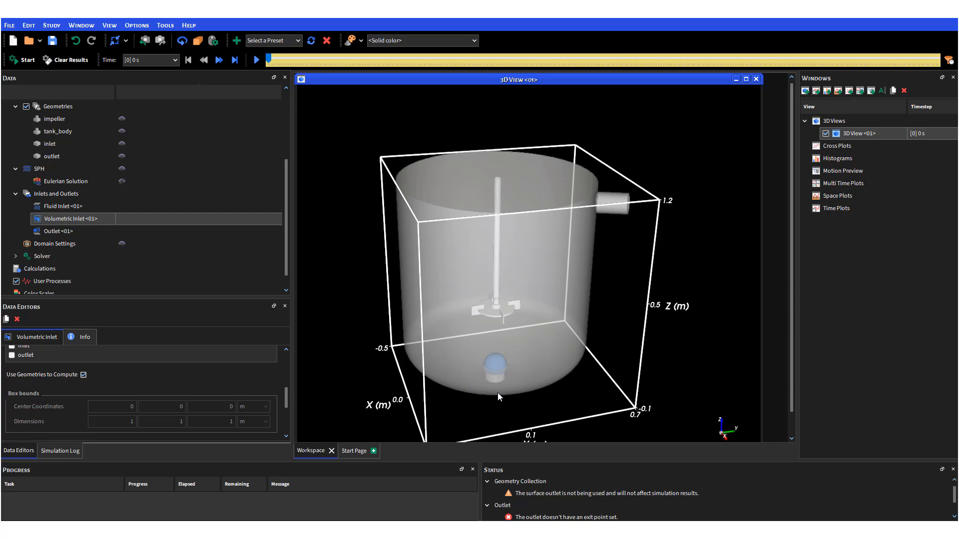
pyautogui.moveTo(474, 411)
pyautogui.mouseDown()
pyautogui.moveTo(482, 381)
pyautogui.moveTo(472, 398)
pyautogui.mouseUp()
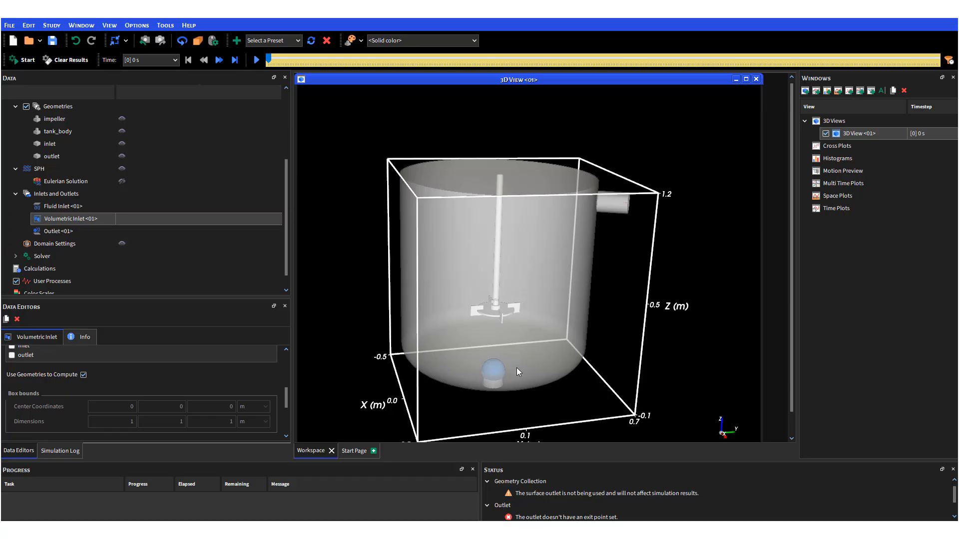
pyautogui.moveTo(516, 424); pyautogui.dragTo(472, 399)
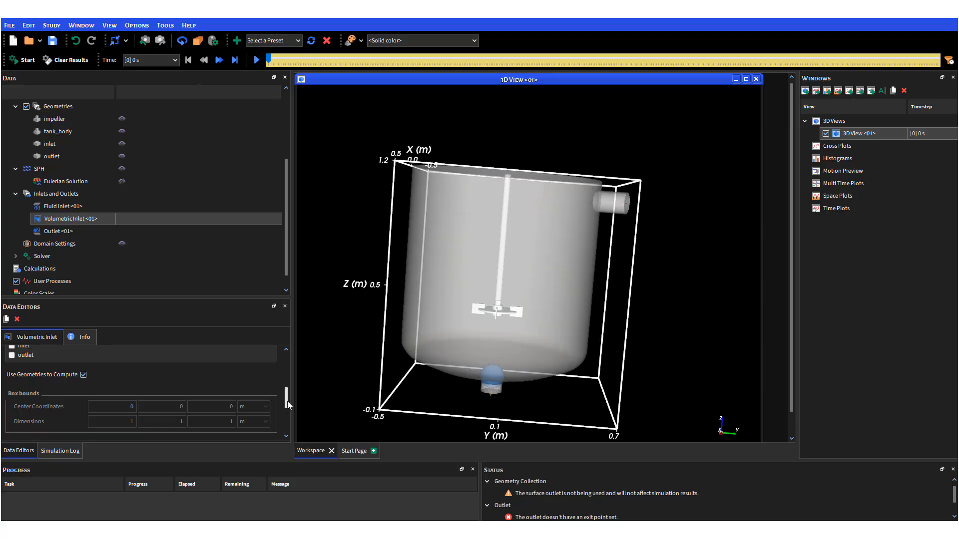
# Set the Z seed coordinate of the volumetric inlet's region to 0.1 m.
pyautogui.moveTo(288, 405); pyautogui.dragTo(287, 370)
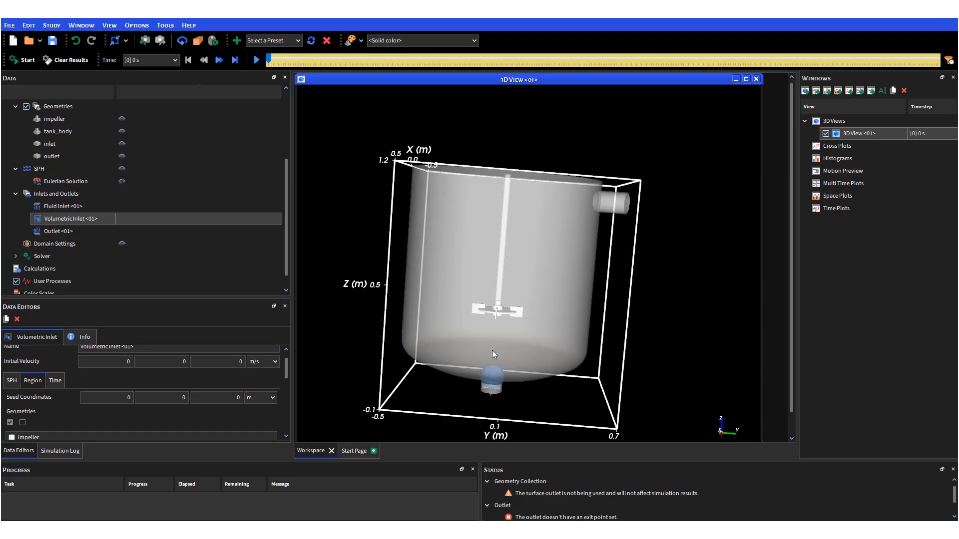
pyautogui.moveTo(288, 375); pyautogui.dragTo(287, 368)
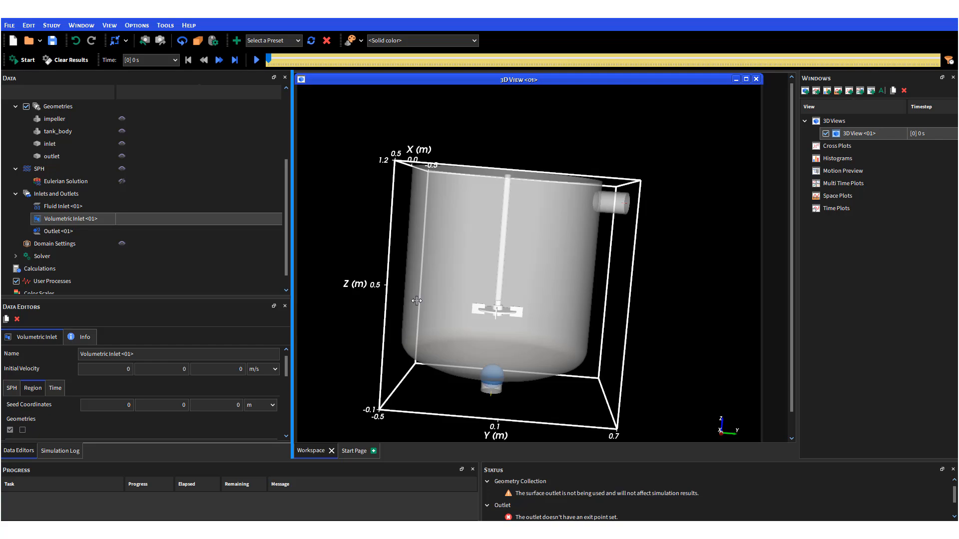
pyautogui.moveTo(388, 358); pyautogui.dragTo(348, 372)
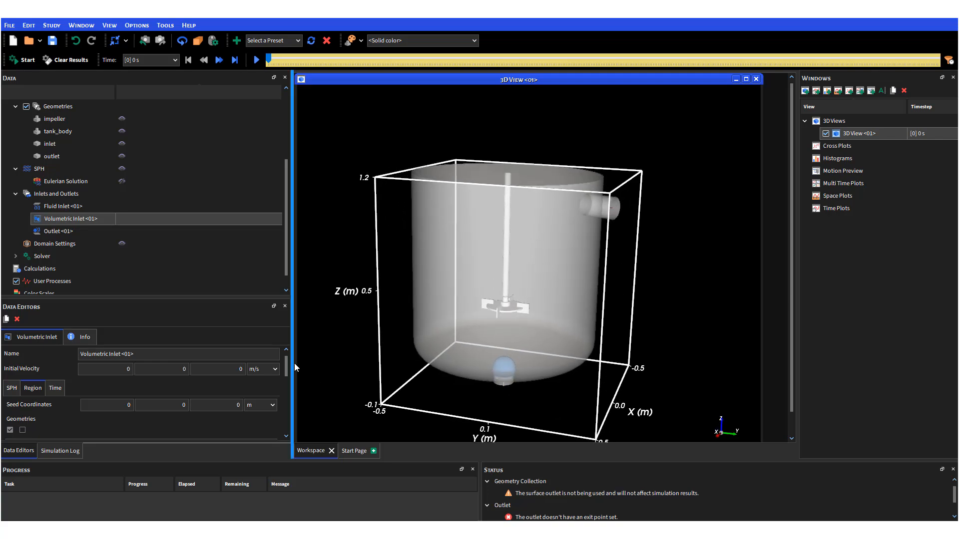
pyautogui.moveTo(284, 368)
pyautogui.mouseDown()
pyautogui.moveTo(290, 389)
pyautogui.moveTo(294, 373)
pyautogui.mouseUp()
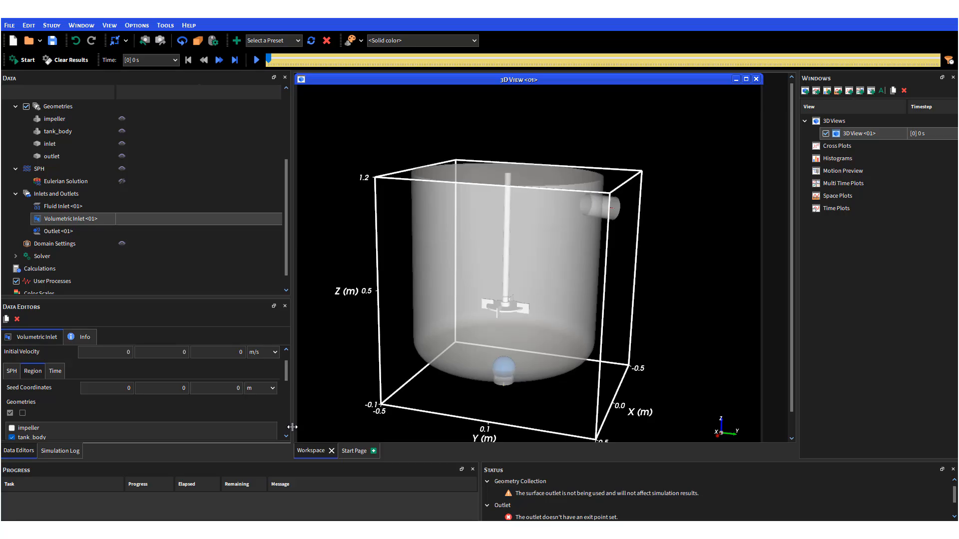
pyautogui.click(229, 393)
pyautogui.doubleClick(233, 390)
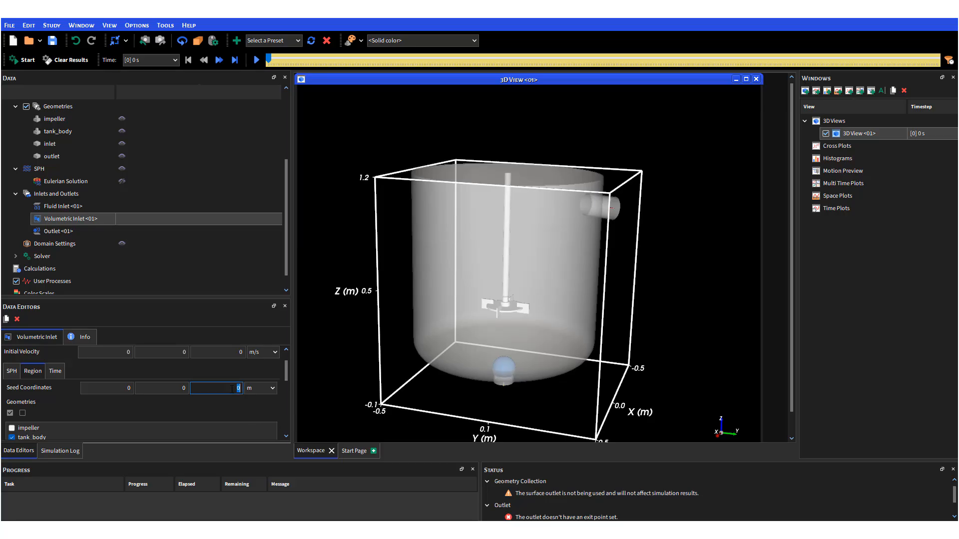
pyautogui.write('0.1')
pyautogui.hotkey('shift', 'Tab')
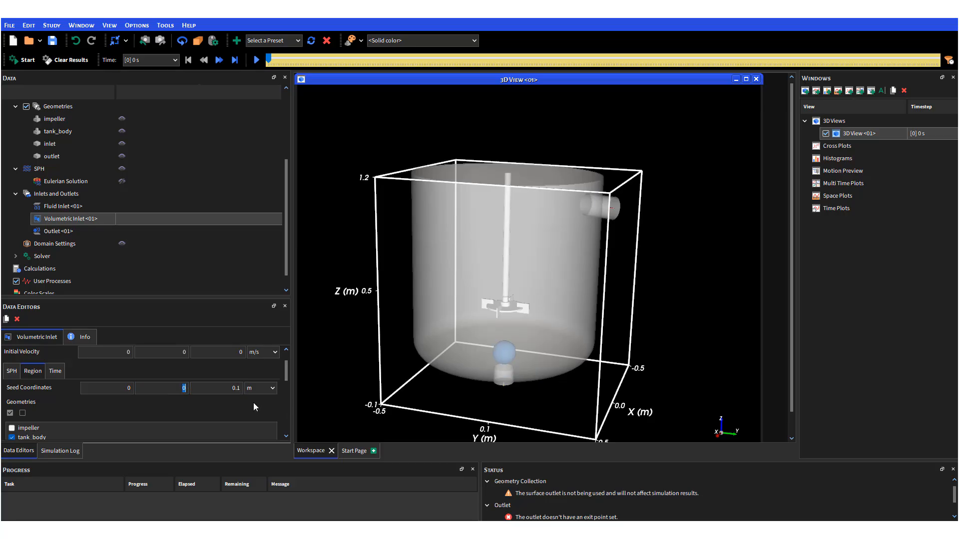
# Set the volumetric inlet's seed Z coordinate to 0.05 m and check the seed point's position inside the tank.
pyautogui.press('Tab')
pyautogui.write('0.05')
pyautogui.doubleClick(184, 388)
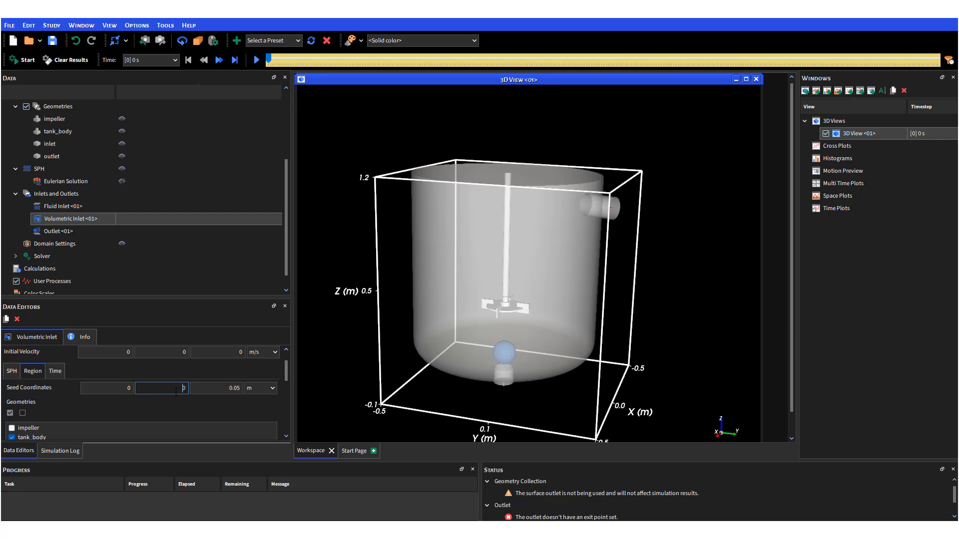
pyautogui.moveTo(568, 374)
pyautogui.mouseDown()
pyautogui.moveTo(573, 352)
pyautogui.moveTo(572, 364)
pyautogui.mouseUp()
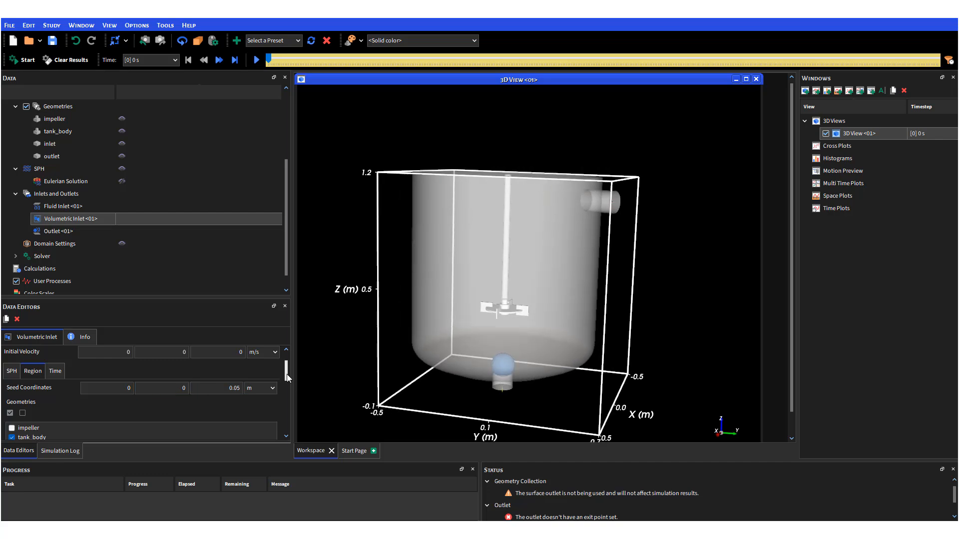
pyautogui.scroll(-1, 288, 372)
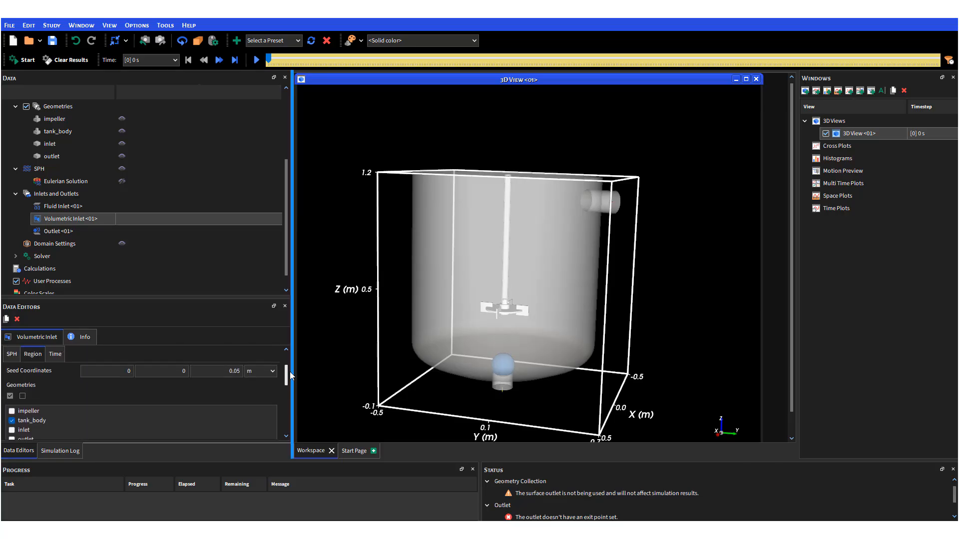
pyautogui.scroll(2, 290, 371)
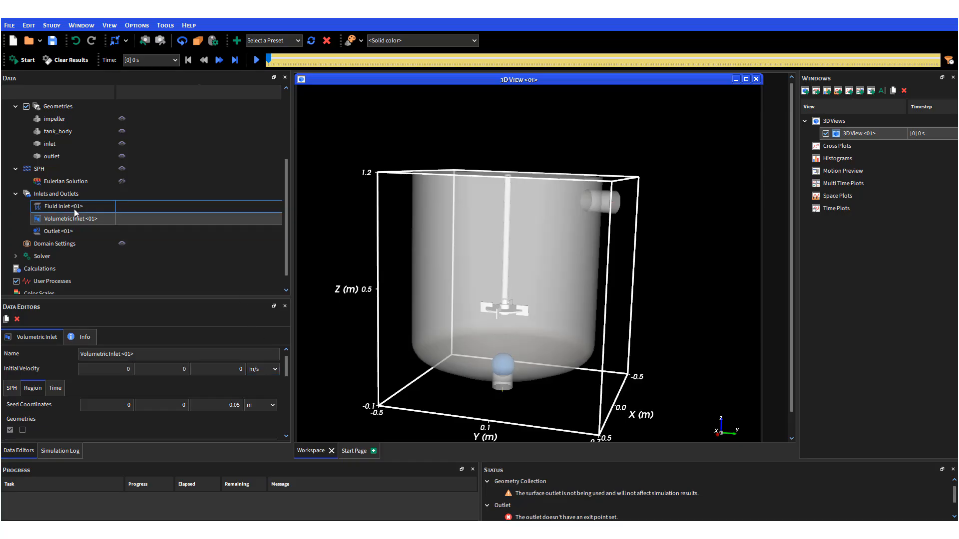
# Create a new motion frame and open its settings.
pyautogui.scroll(2, 288, 238)
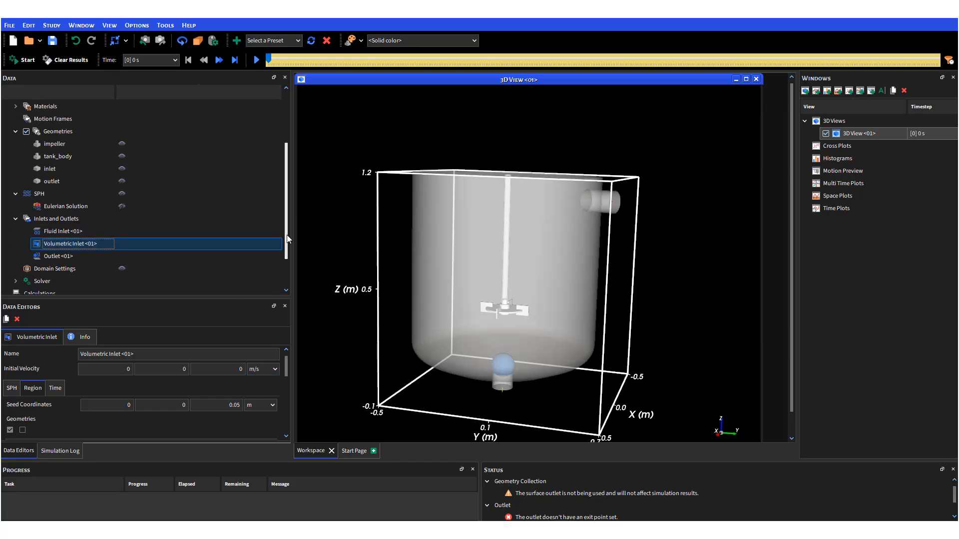
pyautogui.scroll(2, 287, 235)
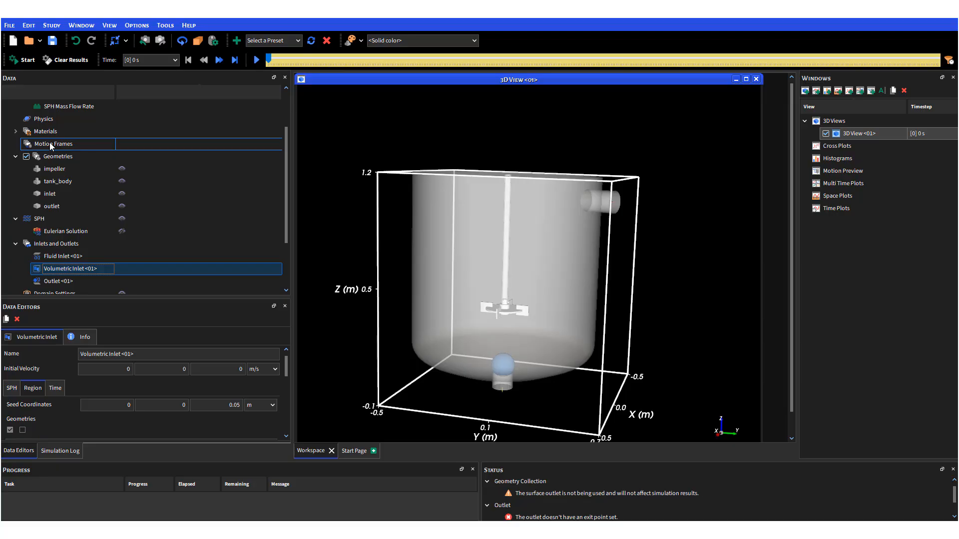
pyautogui.click(49, 142)
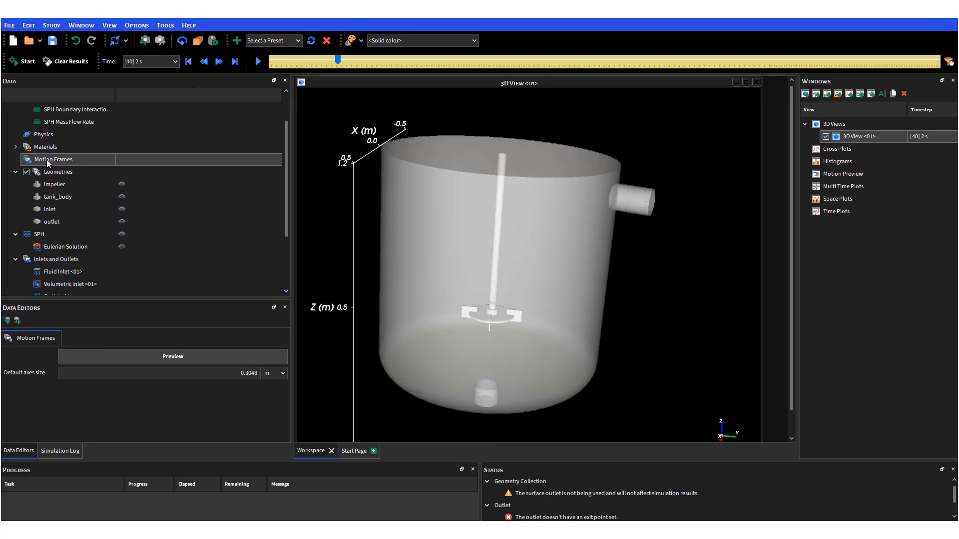
pyautogui.rightClick(47, 160)
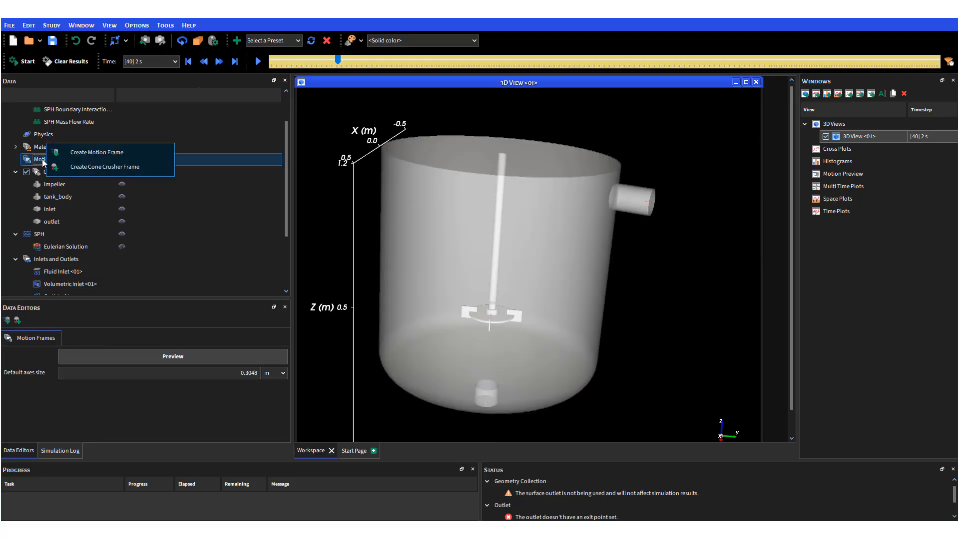
pyautogui.click(71, 155)
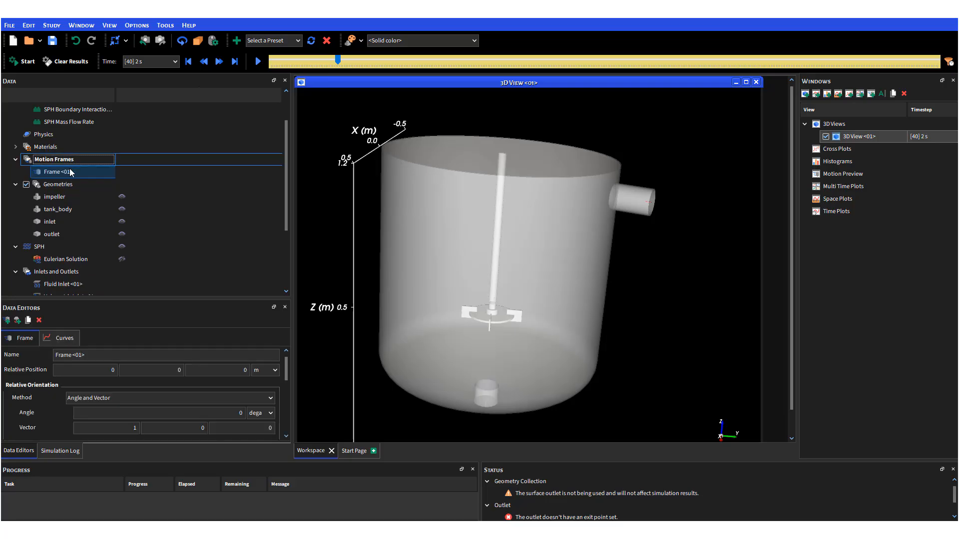
pyautogui.click(66, 172)
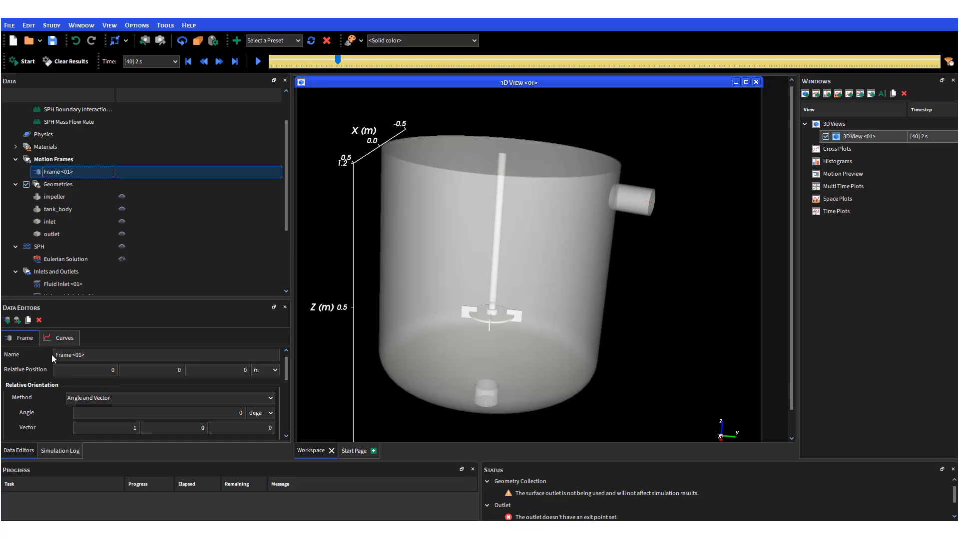
# Copy the impeller's pivot point Z value into the motion frame's relative Z position, 0.3948925784228922 m.
pyautogui.click(60, 196)
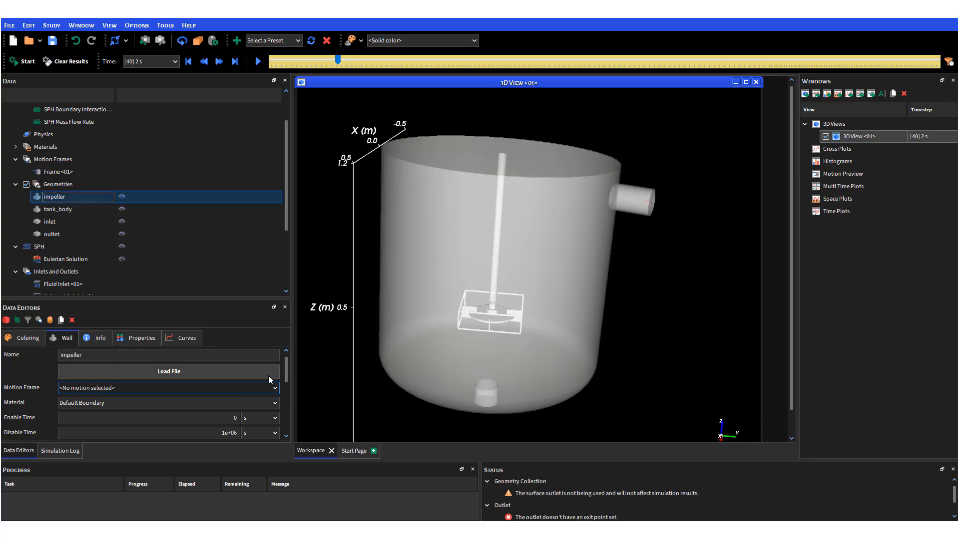
pyautogui.click(287, 366)
pyautogui.moveTo(288, 372); pyautogui.dragTo(287, 395)
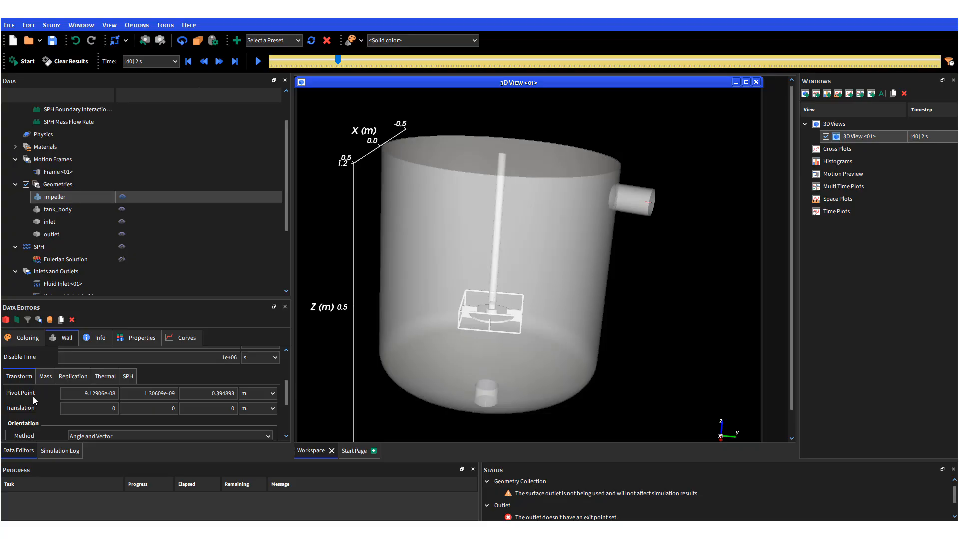
pyautogui.click(87, 397)
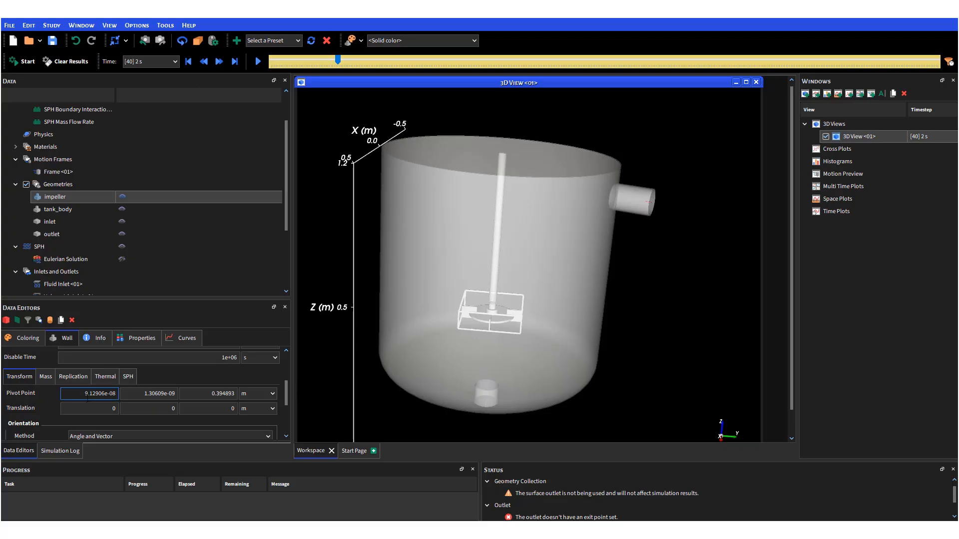
pyautogui.click(159, 395)
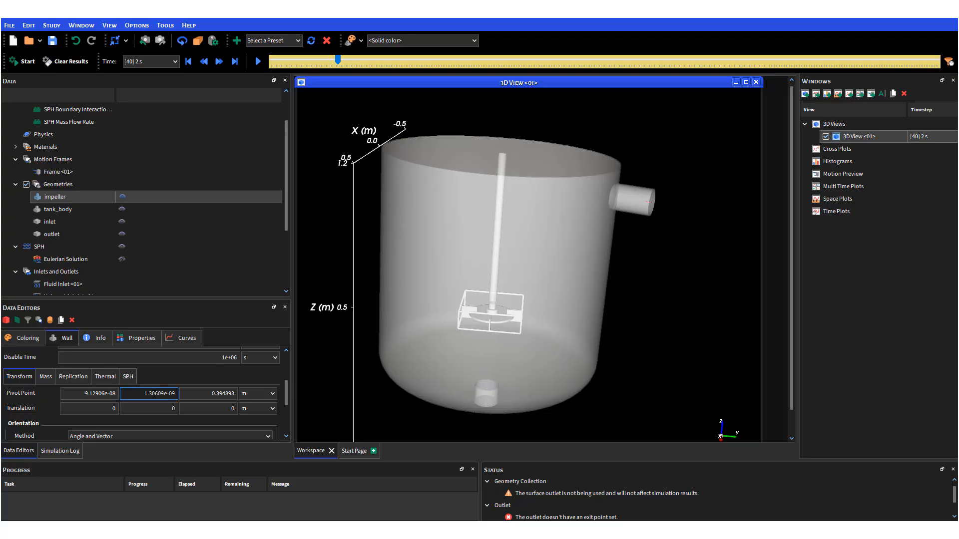
pyautogui.press('Tab')
pyautogui.press('Tab')
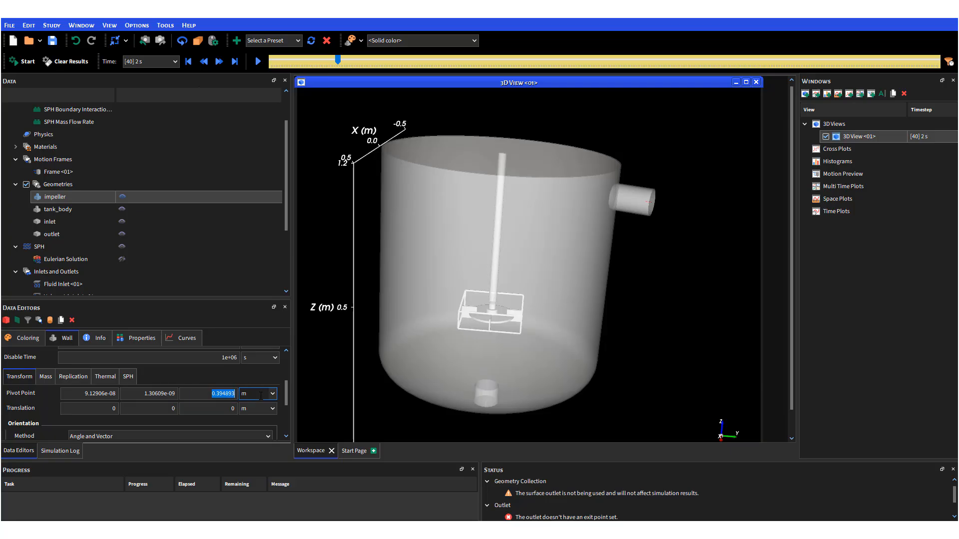
pyautogui.click(62, 173)
pyautogui.click(231, 369)
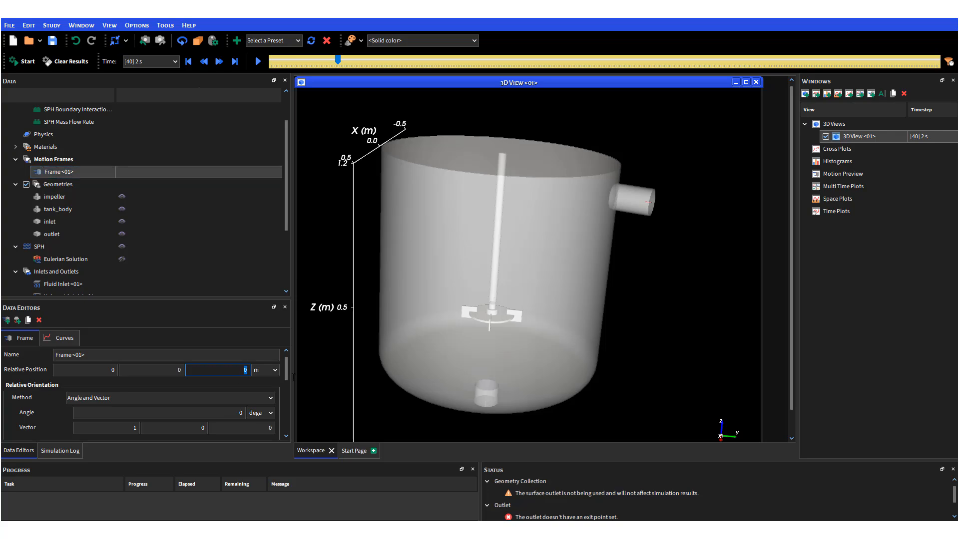
pyautogui.write('0.3948925784228922')
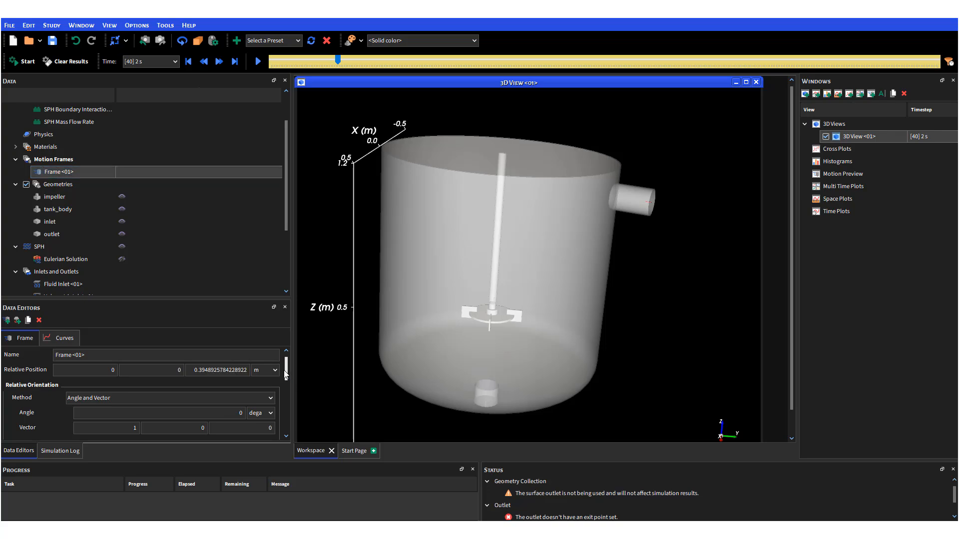
# Add a motion to the frame and set its type to Rotation.
pyautogui.scroll(-1, 287, 380)
pyautogui.moveTo(287, 378)
pyautogui.mouseDown()
pyautogui.moveTo(289, 391)
pyautogui.moveTo(289, 367)
pyautogui.mouseUp()
pyautogui.moveTo(203, 298); pyautogui.dragTo(234, 236)
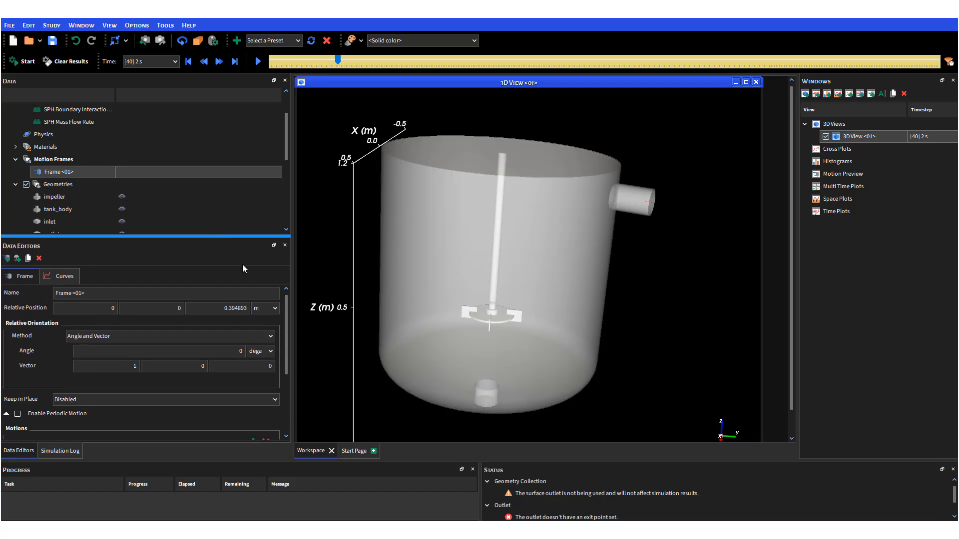
pyautogui.moveTo(285, 319); pyautogui.dragTo(289, 380)
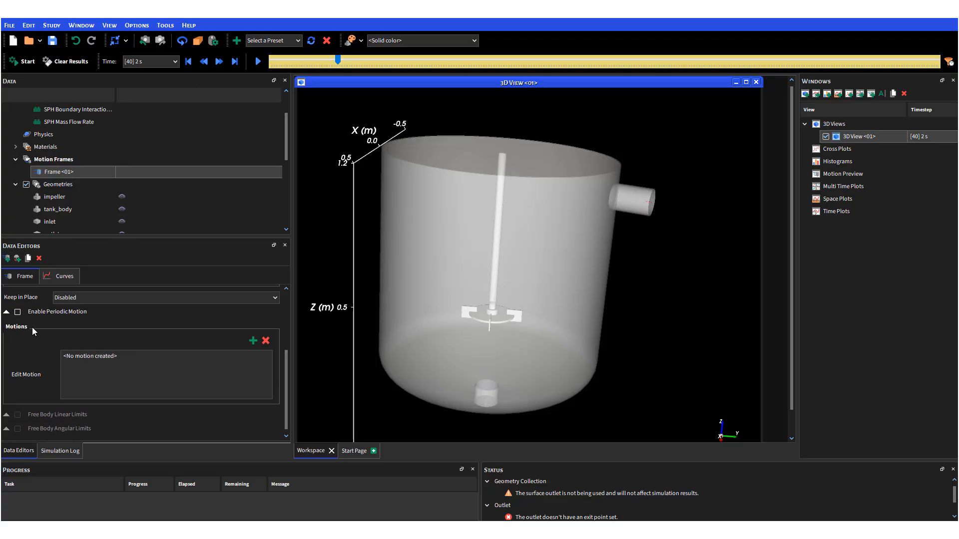
pyautogui.click(253, 341)
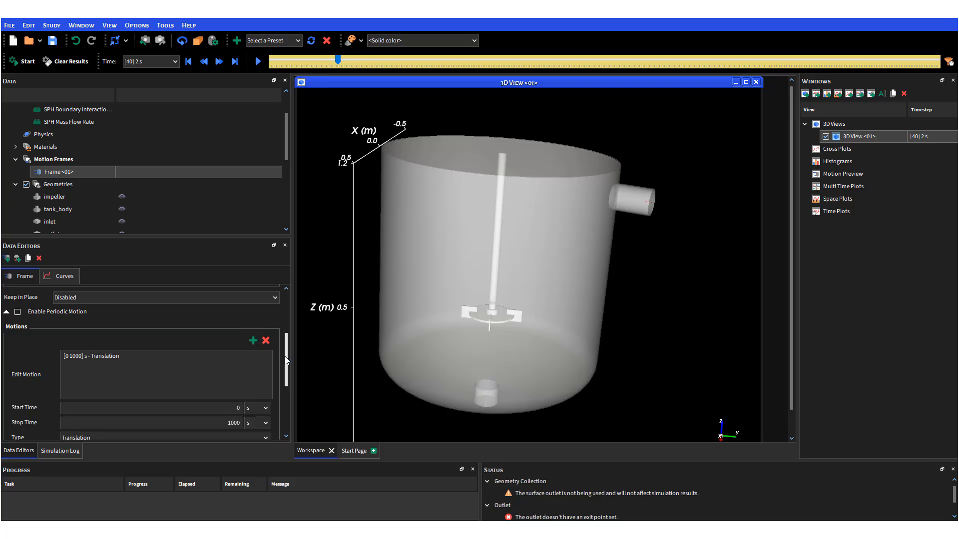
pyautogui.moveTo(287, 360); pyautogui.dragTo(289, 371)
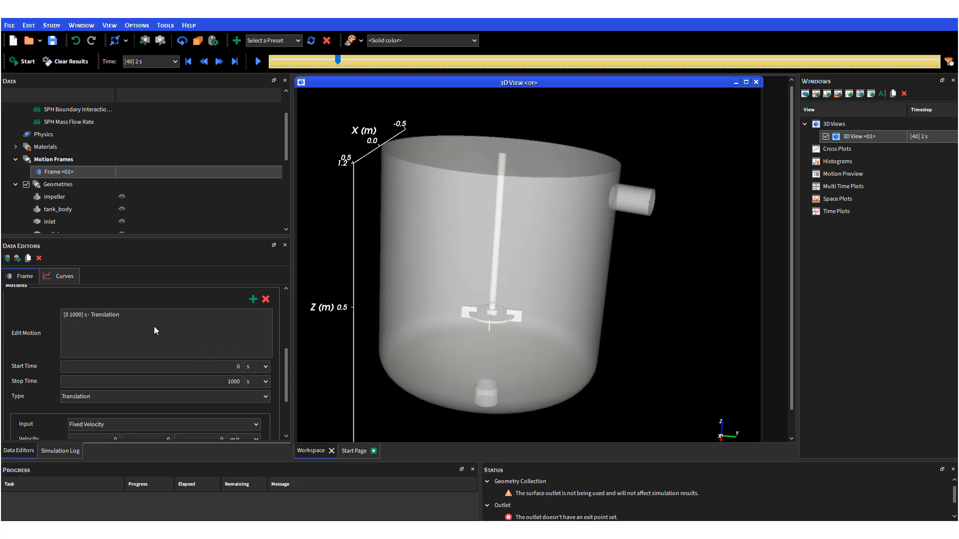
pyautogui.click(121, 397)
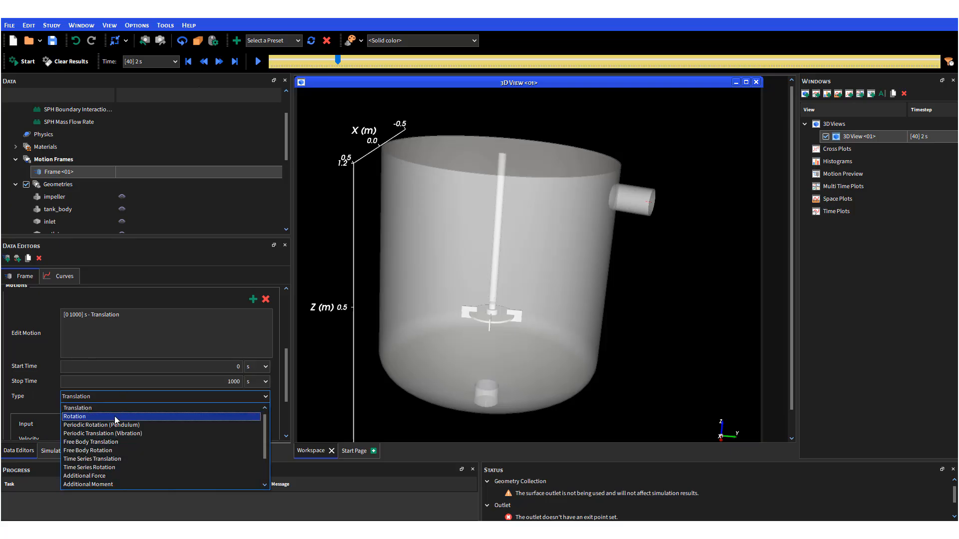
pyautogui.click(115, 417)
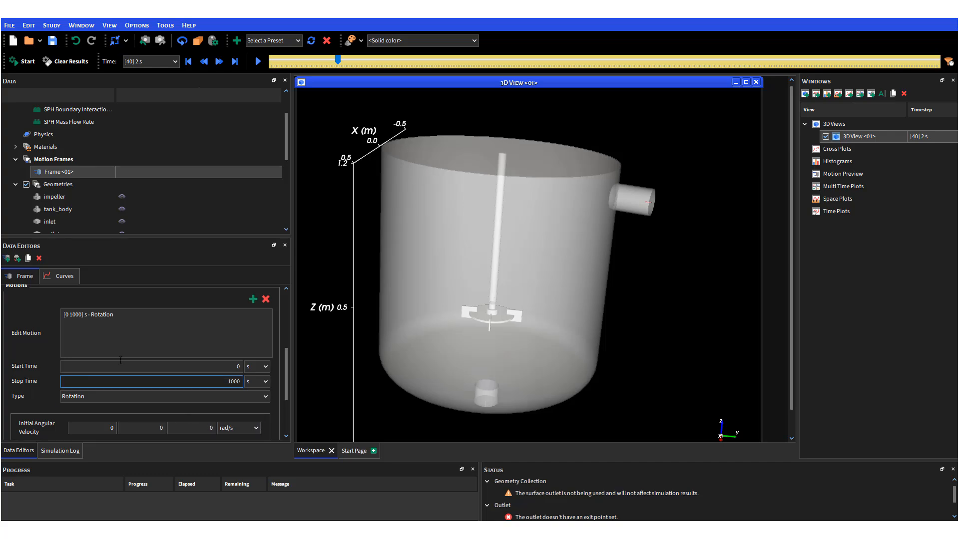
# Set the start time of the frame's rotation motion to 0.5 s.
pyautogui.doubleClick(209, 368)
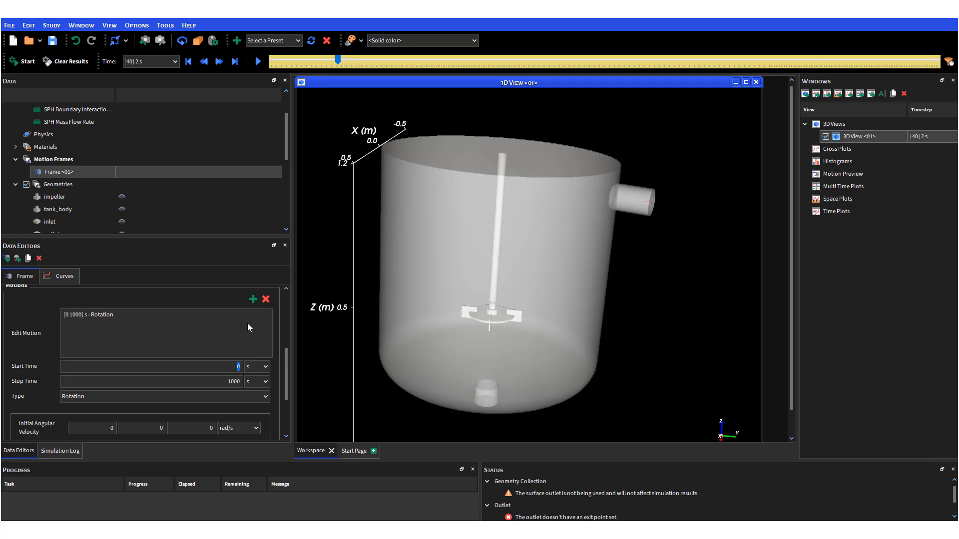
pyautogui.write('0.5')
pyautogui.scroll(-1, 288, 368)
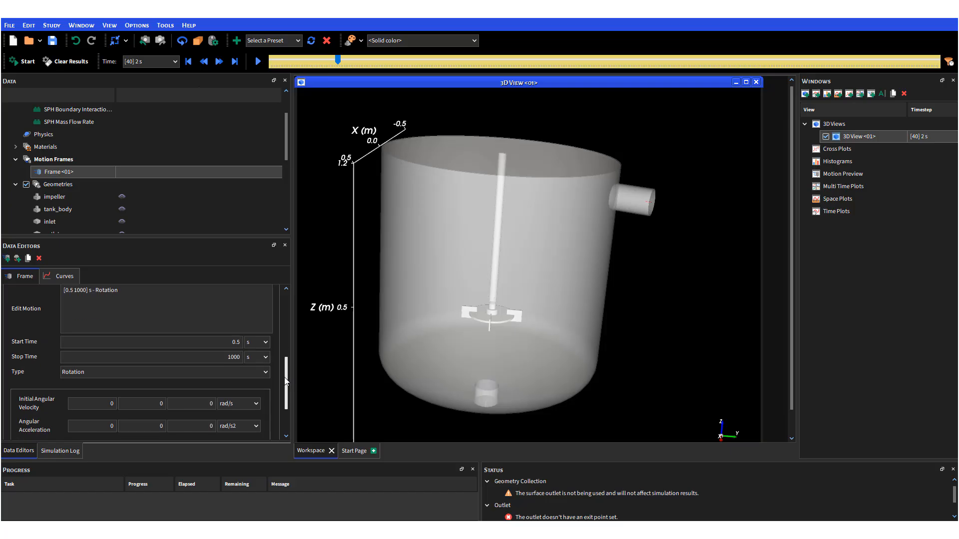
# Set the Z component of the rotation motion's initial angular velocity to 5 rad/s.
pyautogui.click(177, 345)
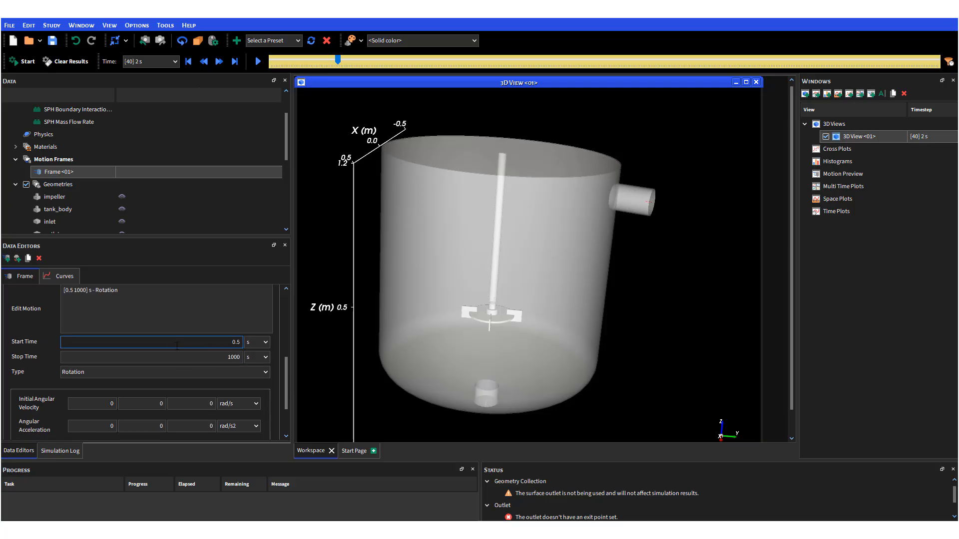
pyautogui.click(213, 355)
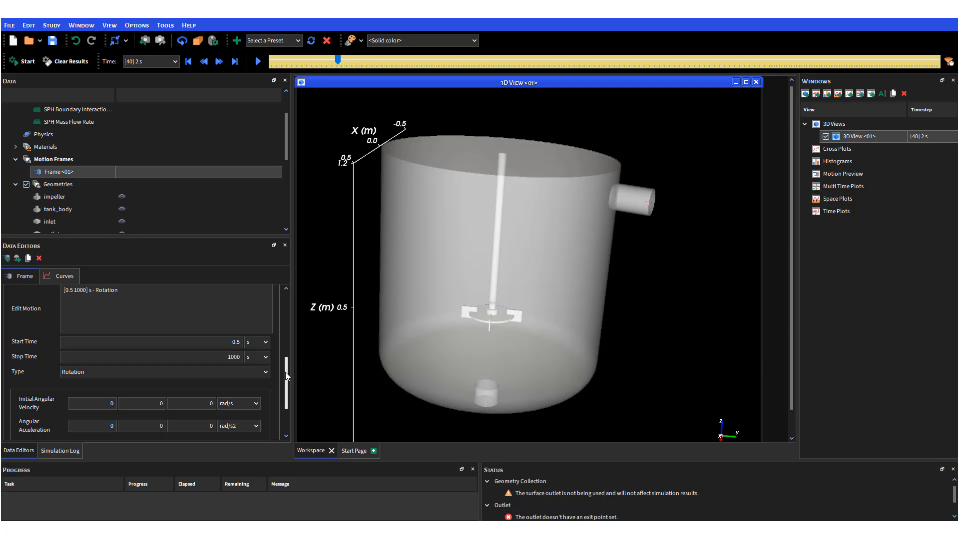
pyautogui.moveTo(287, 378); pyautogui.dragTo(287, 393)
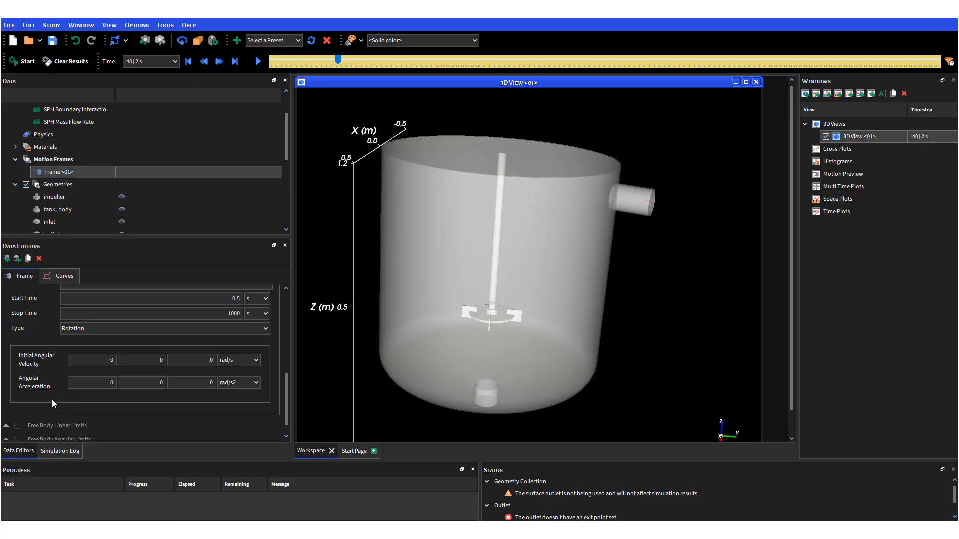
pyautogui.doubleClick(207, 360)
pyautogui.write('2')
pyautogui.press('BackSpace')
pyautogui.click(203, 383)
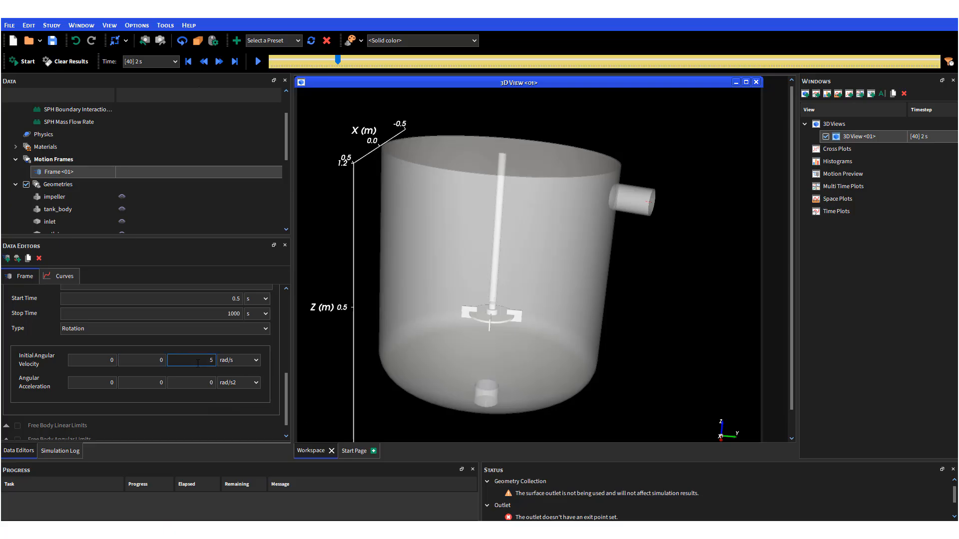
pyautogui.moveTo(624, 397); pyautogui.dragTo(601, 404)
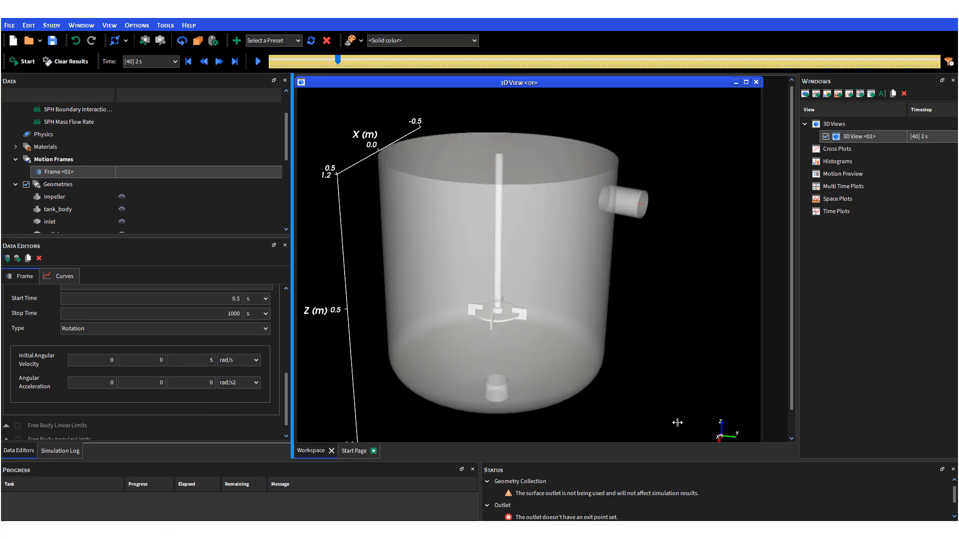
pyautogui.click(202, 361)
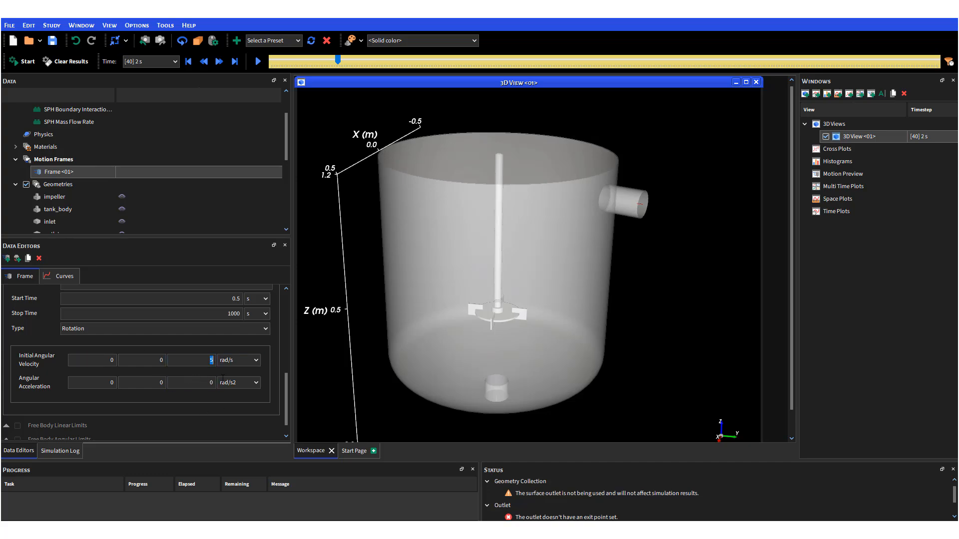
# Assign Frame <01> as the motion frame of the impeller geometry.
pyautogui.moveTo(287, 401); pyautogui.dragTo(295, 311)
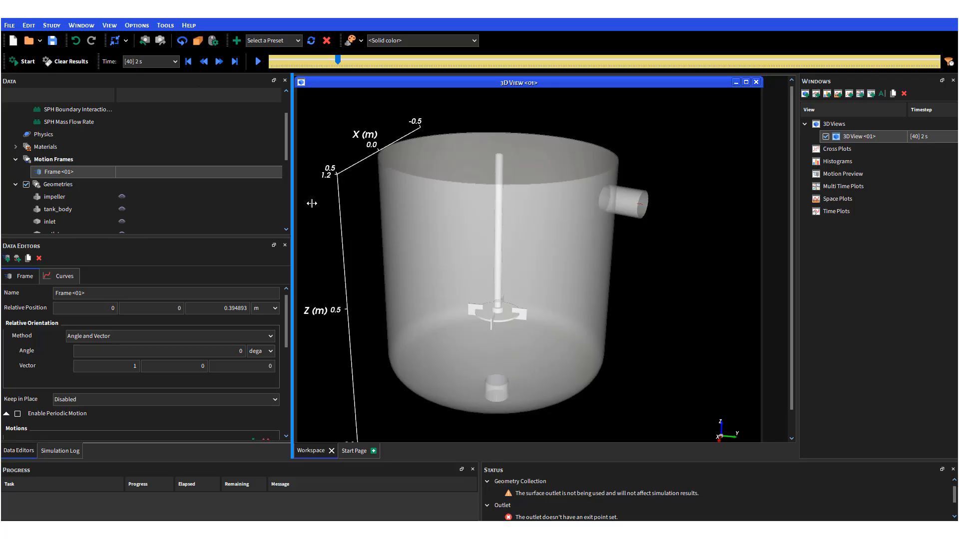
pyautogui.click(68, 197)
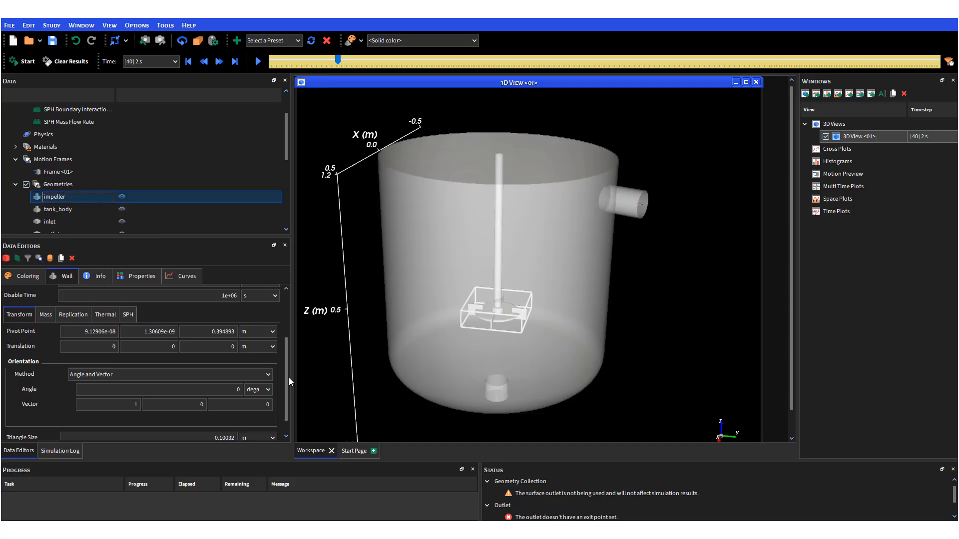
pyautogui.moveTo(288, 377); pyautogui.dragTo(288, 320)
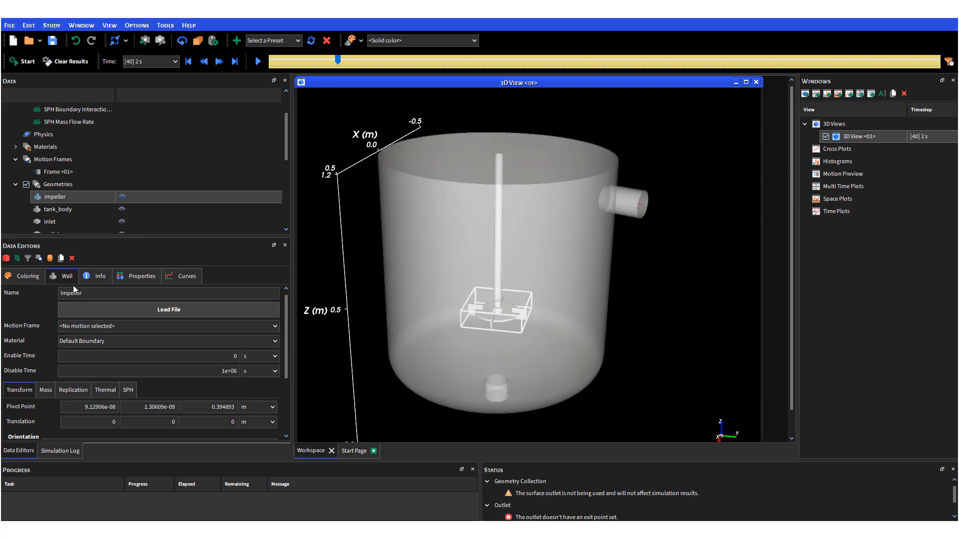
pyautogui.click(275, 327)
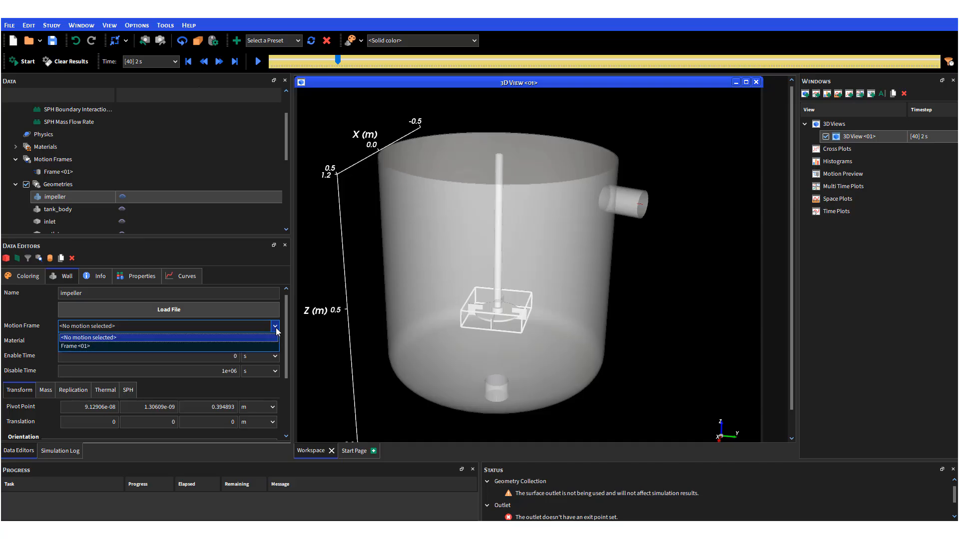
pyautogui.click(121, 346)
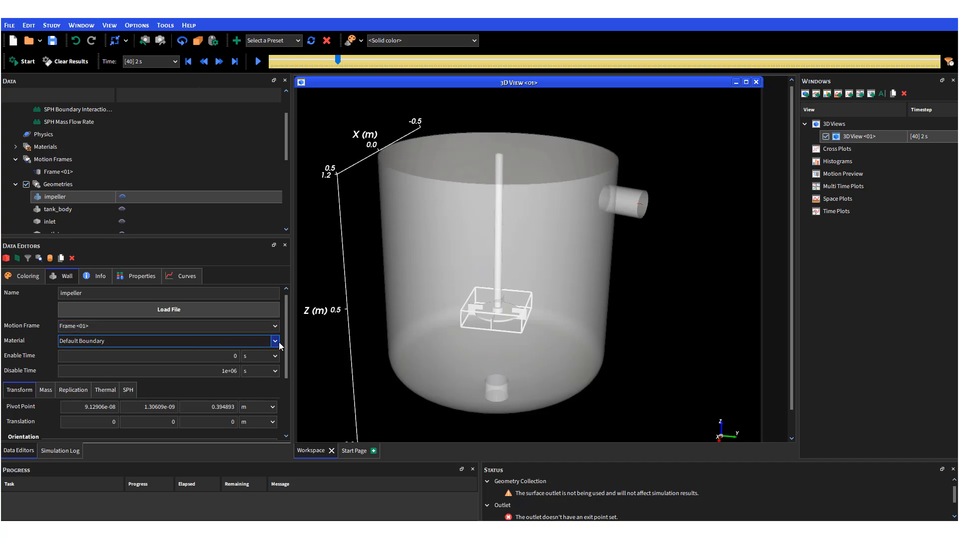
pyautogui.scroll(-3, 282, 375)
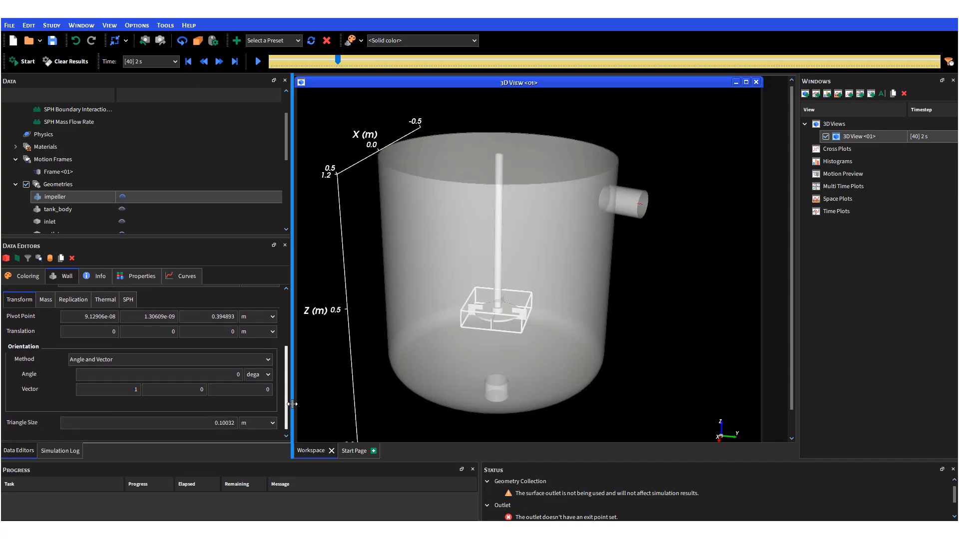
pyautogui.scroll(3, 289, 402)
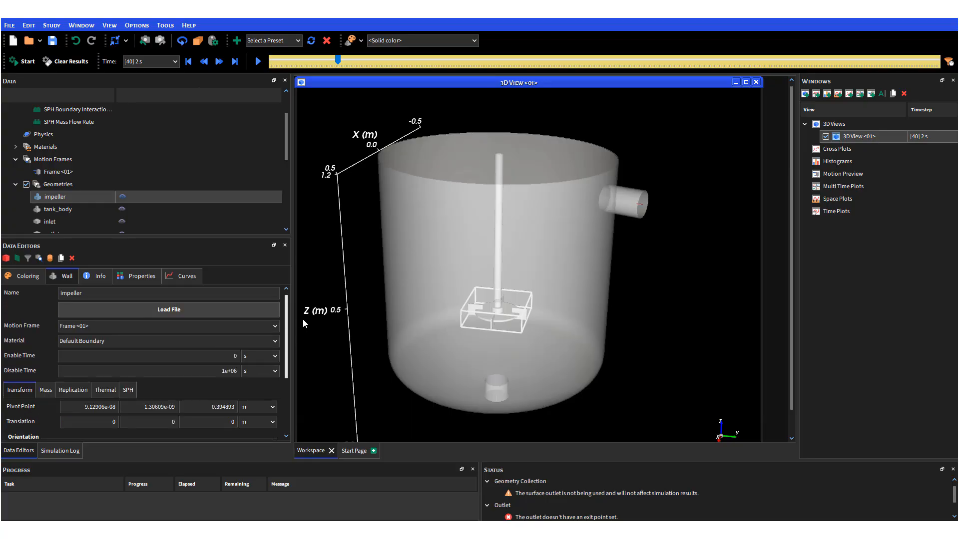
# Open a preview of the motion frames, enlarge its window and orient it to show the tank from the side.
pyautogui.click(58, 160)
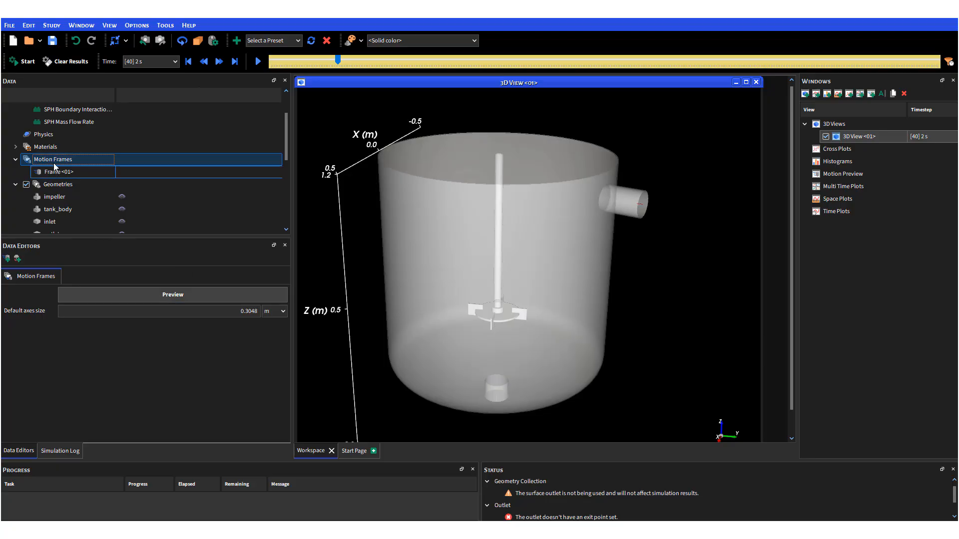
pyautogui.click(145, 298)
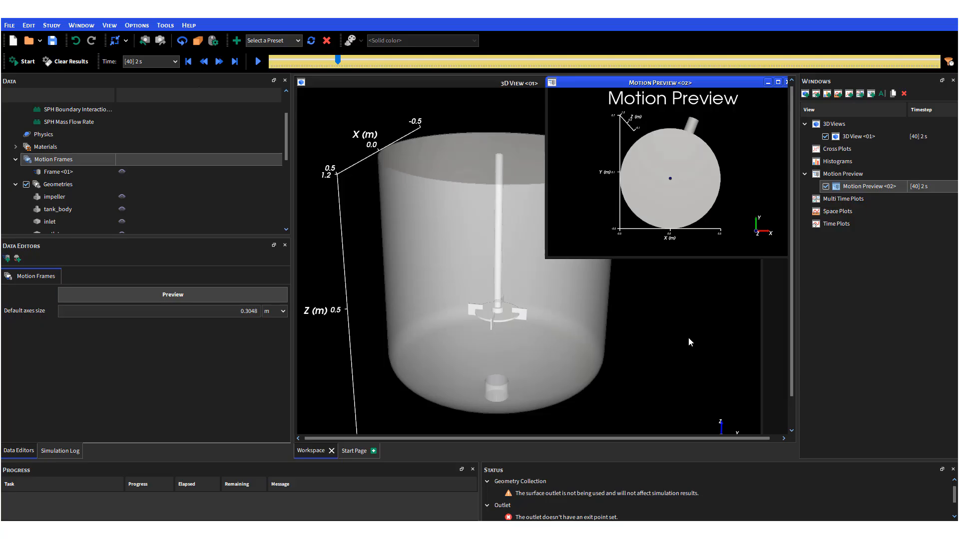
pyautogui.moveTo(546, 256); pyautogui.dragTo(482, 429)
pyautogui.moveTo(638, 353); pyautogui.dragTo(633, 242)
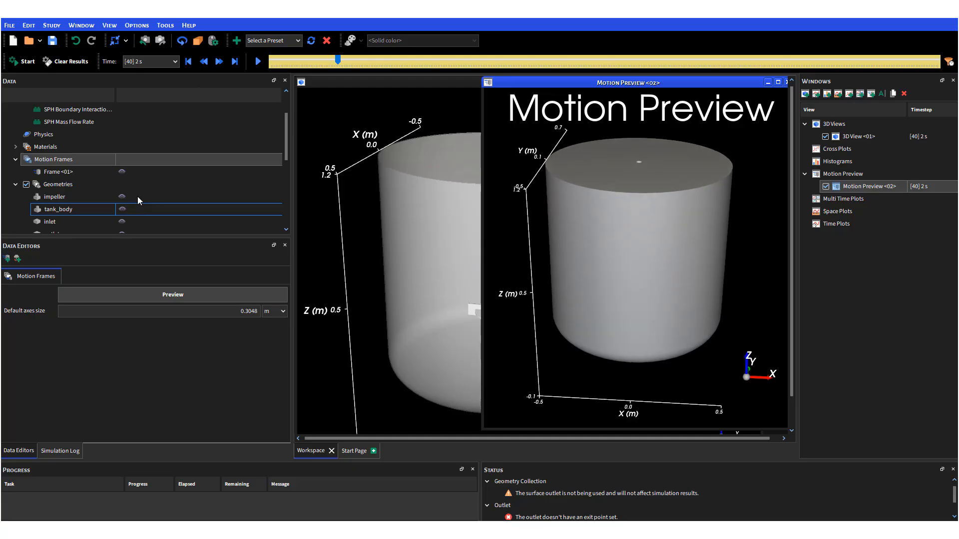
# Turn on 70 transparency for tank_body in the motion preview to expose the impeller inside.
pyautogui.click(58, 211)
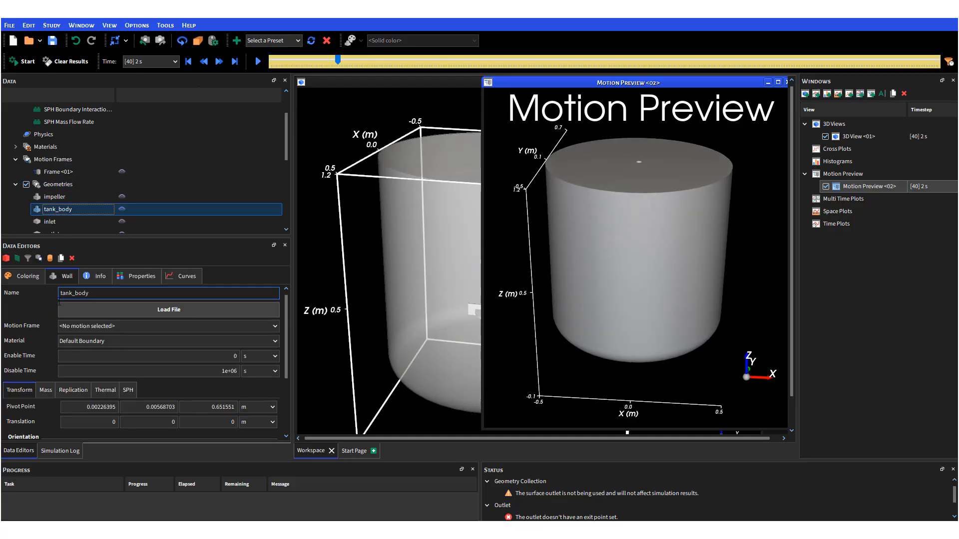
pyautogui.click(24, 280)
pyautogui.click(61, 310)
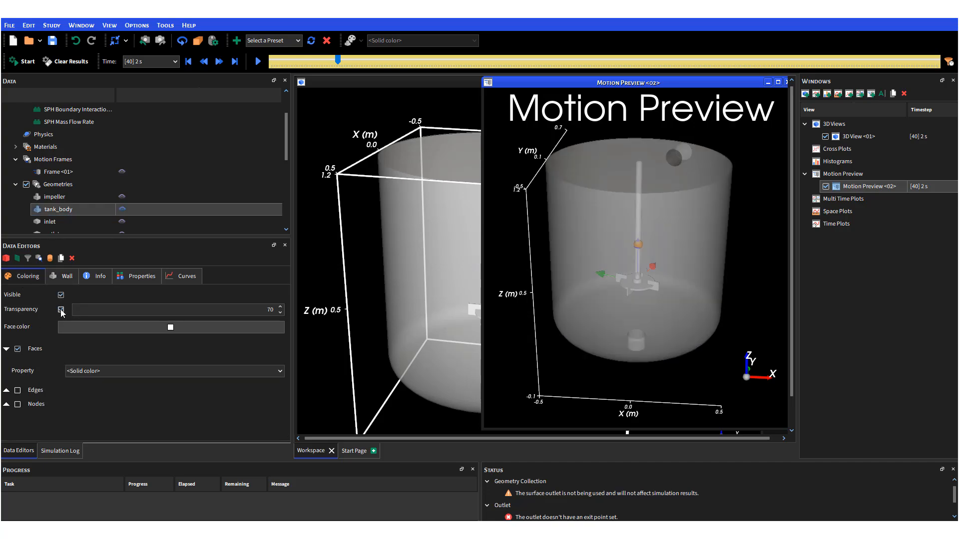
pyautogui.scroll(3, 634, 304)
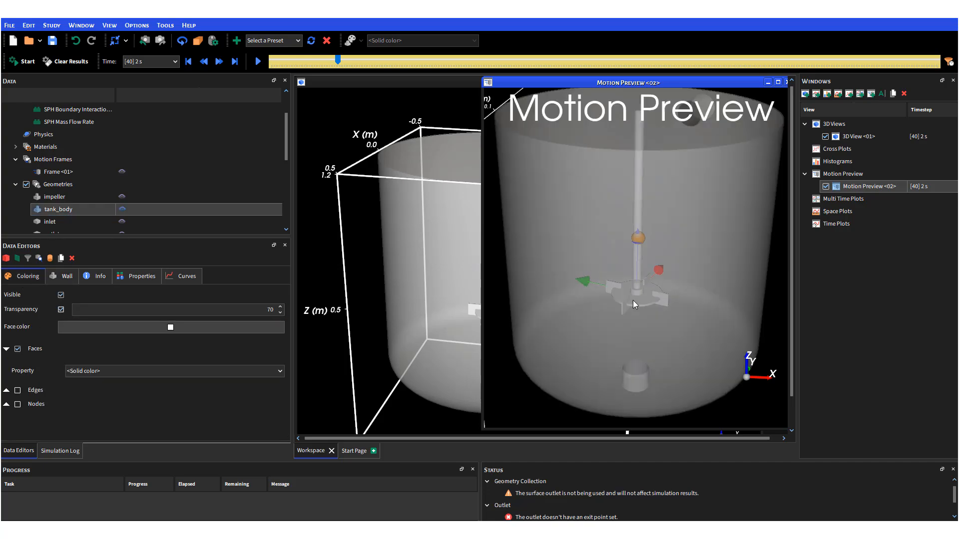
# Play the motion preview to check the impeller's rotation, pause it and close the preview window.
pyautogui.click(50, 160)
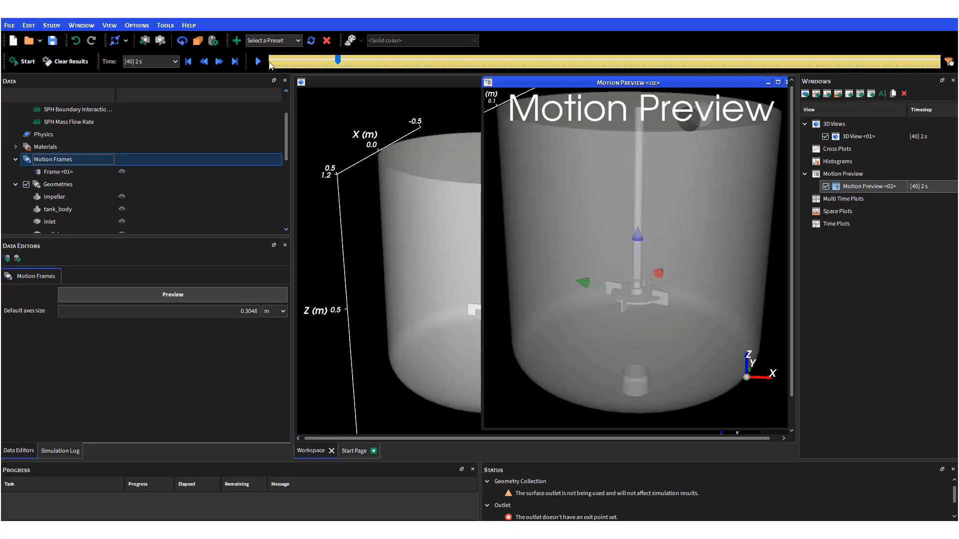
pyautogui.click(337, 62)
pyautogui.click(258, 61)
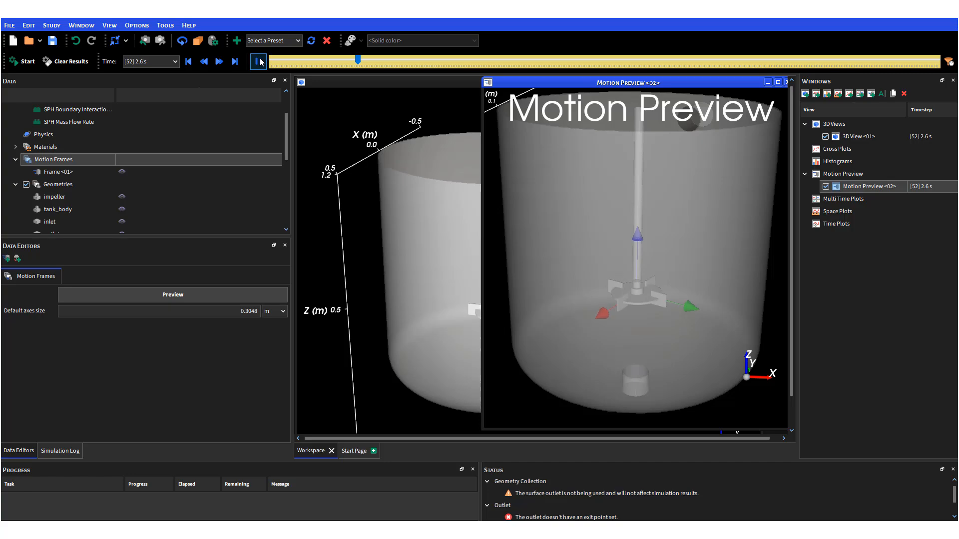
pyautogui.click(259, 61)
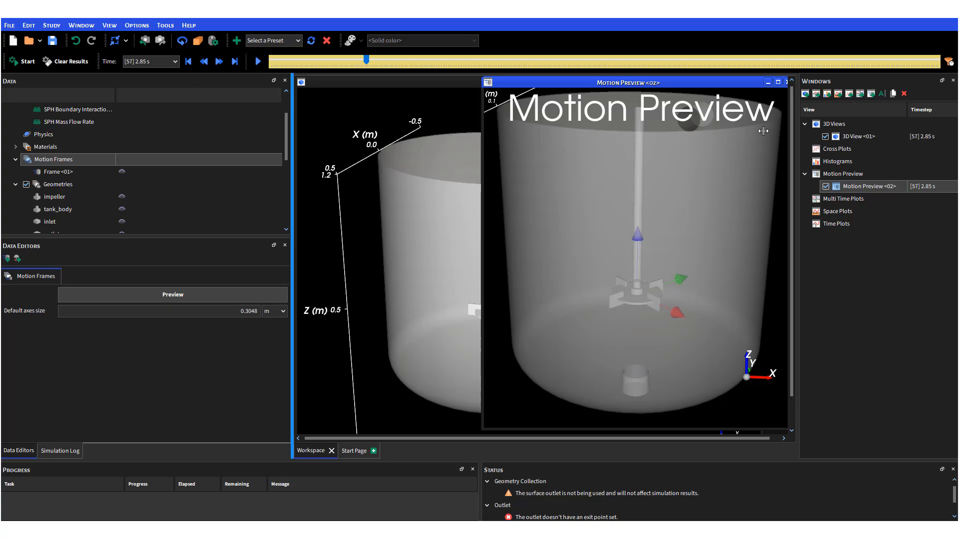
pyautogui.moveTo(724, 86); pyautogui.dragTo(688, 98)
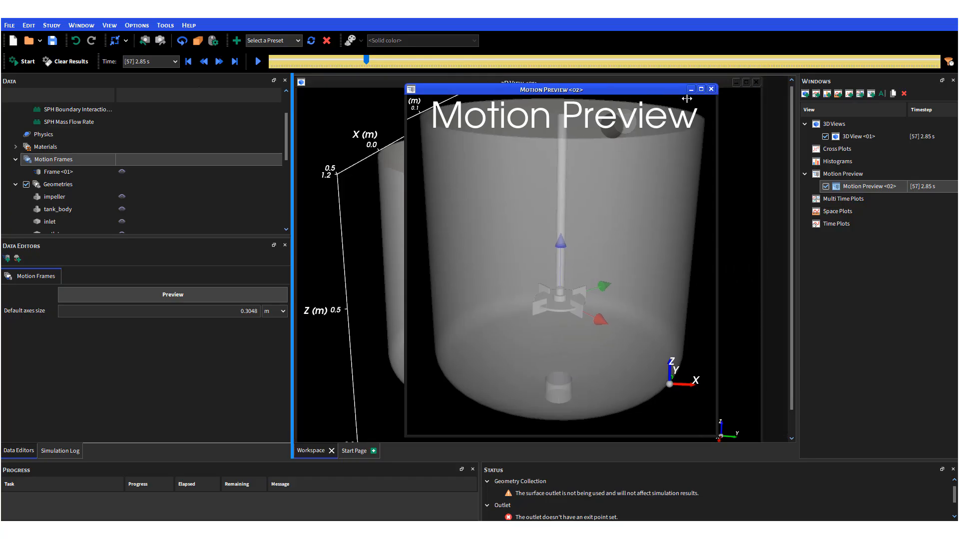
pyautogui.click(711, 89)
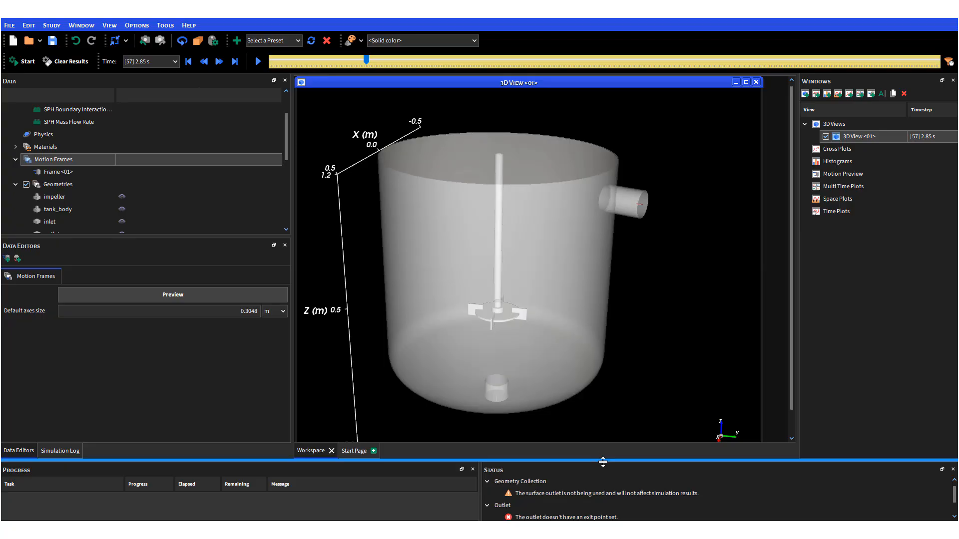
# Set the exit point of Outlet <01> to the outlet surface to resolve the reported setup error.
pyautogui.moveTo(601, 460); pyautogui.dragTo(613, 411)
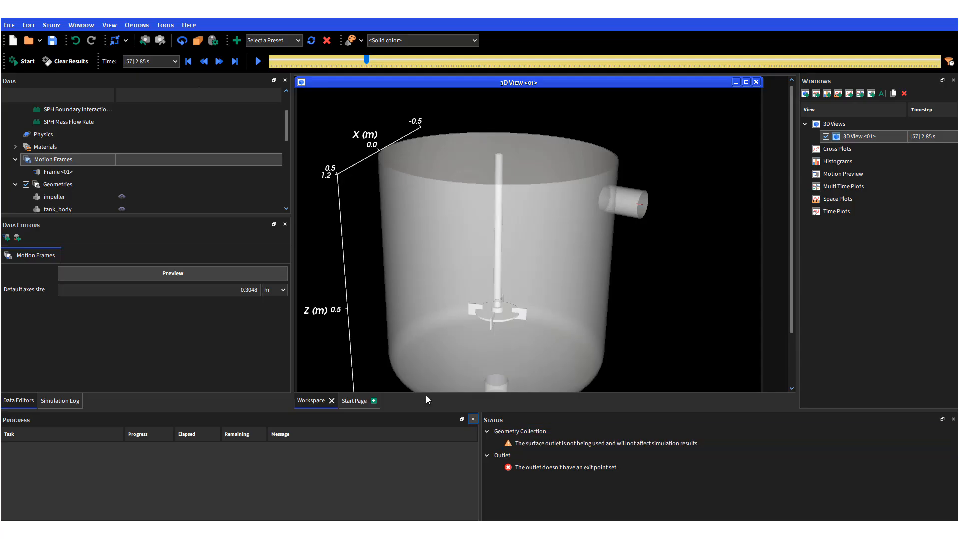
pyautogui.moveTo(285, 133); pyautogui.dragTo(286, 175)
pyautogui.click(85, 184)
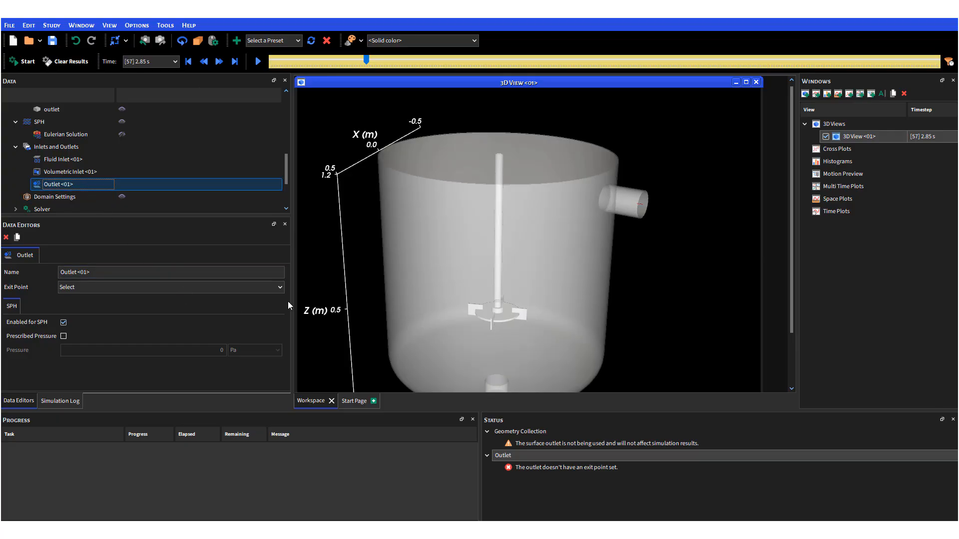
pyautogui.click(280, 287)
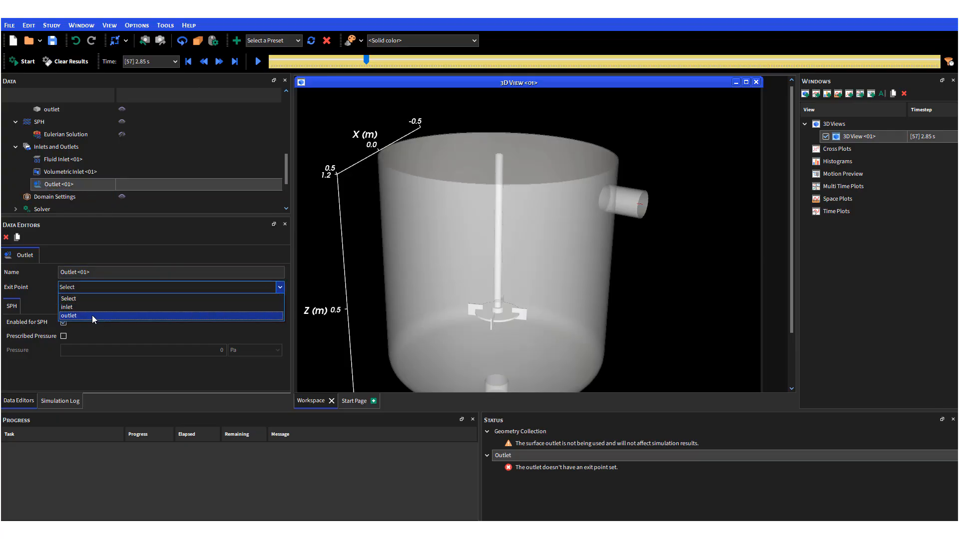
pyautogui.click(92, 316)
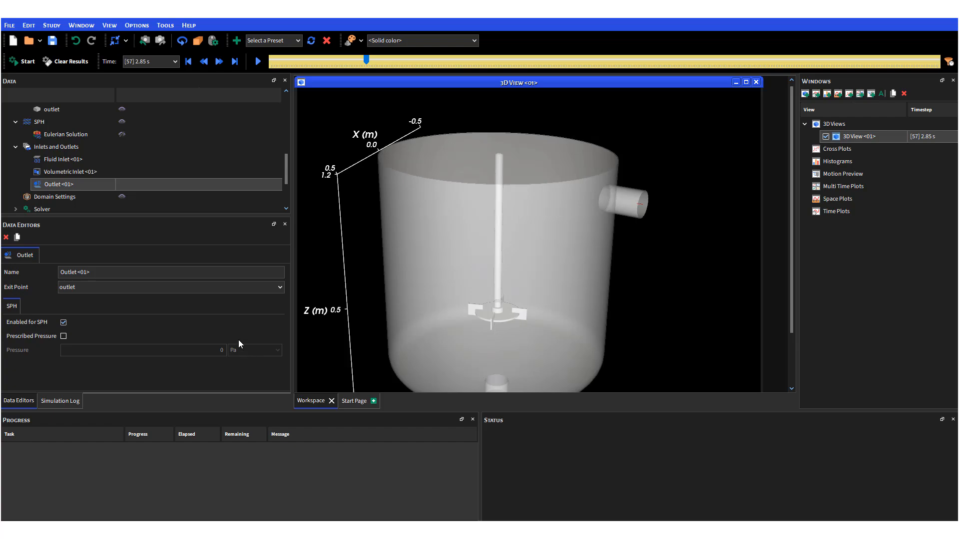
# Expand the materials and examine the density and viscosity of the Default Fluid.
pyautogui.moveTo(287, 178); pyautogui.dragTo(287, 175)
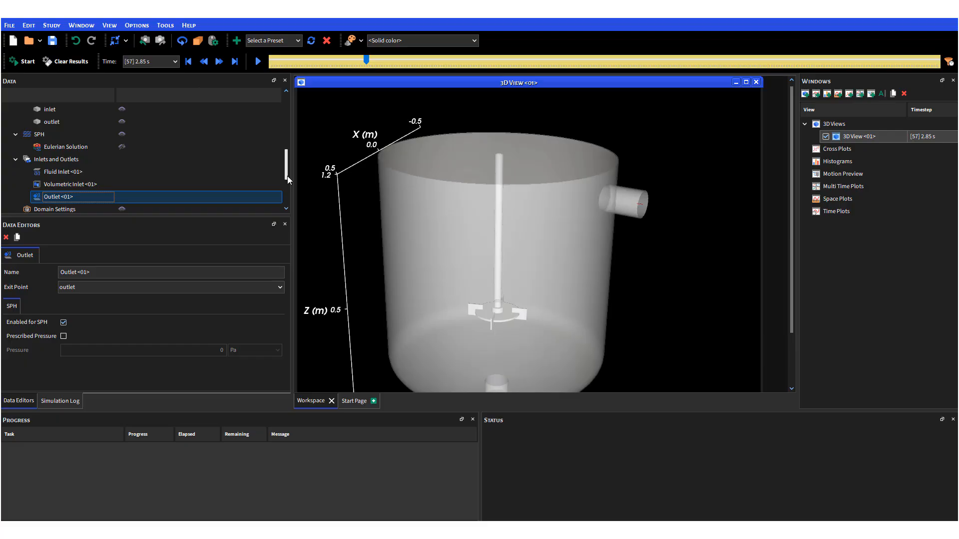
pyautogui.moveTo(287, 176); pyautogui.dragTo(290, 136)
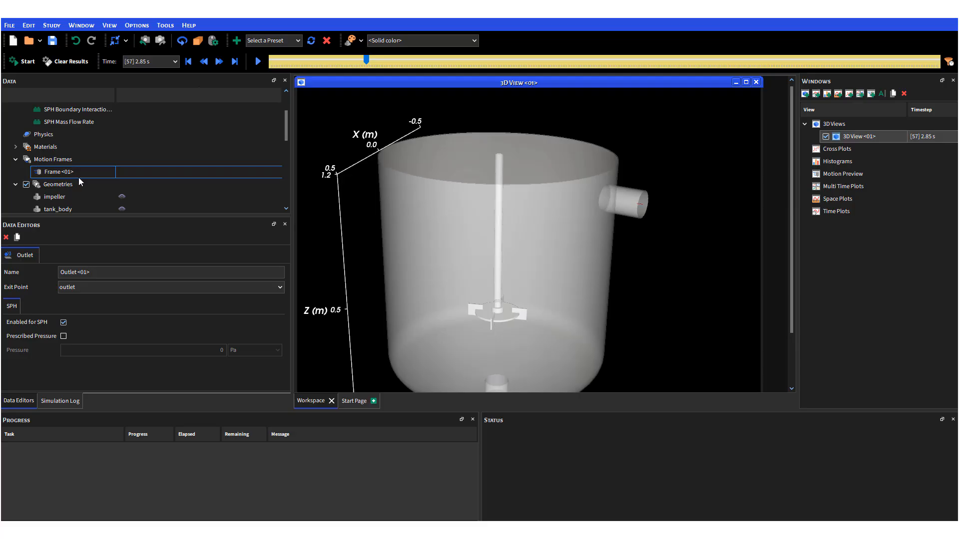
pyautogui.scroll(-1, 72, 202)
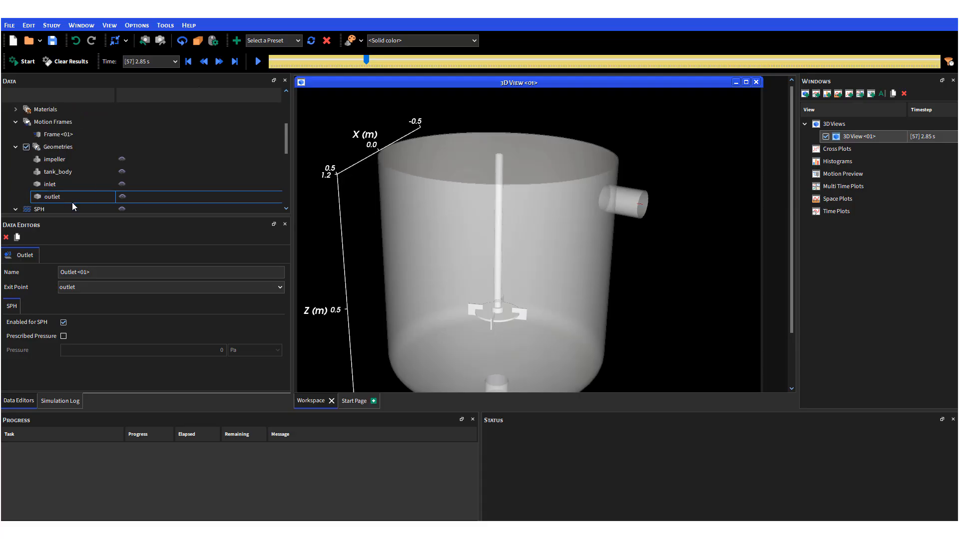
pyautogui.scroll(1, 72, 202)
pyautogui.scroll(1, 71, 202)
pyautogui.scroll(-1, 72, 203)
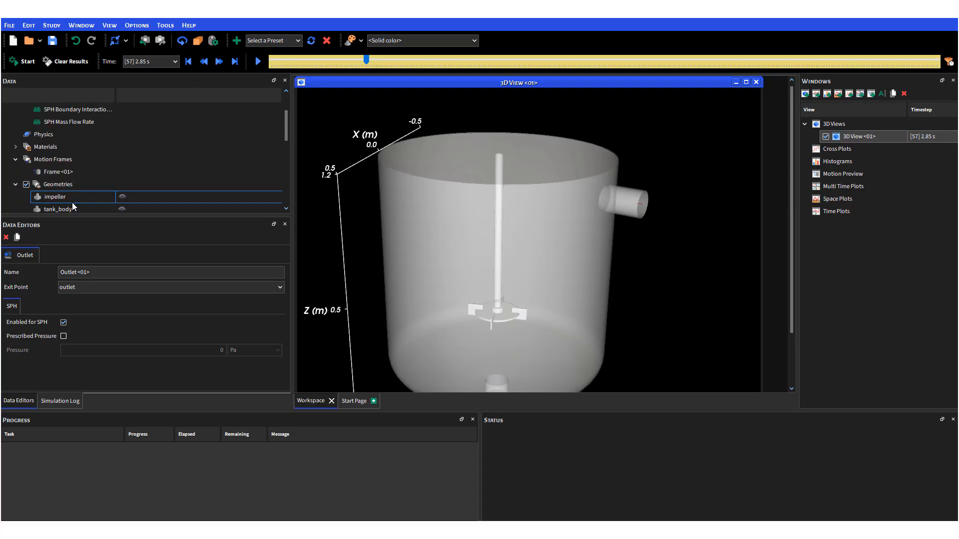
pyautogui.click(15, 147)
pyautogui.doubleClick(23, 148)
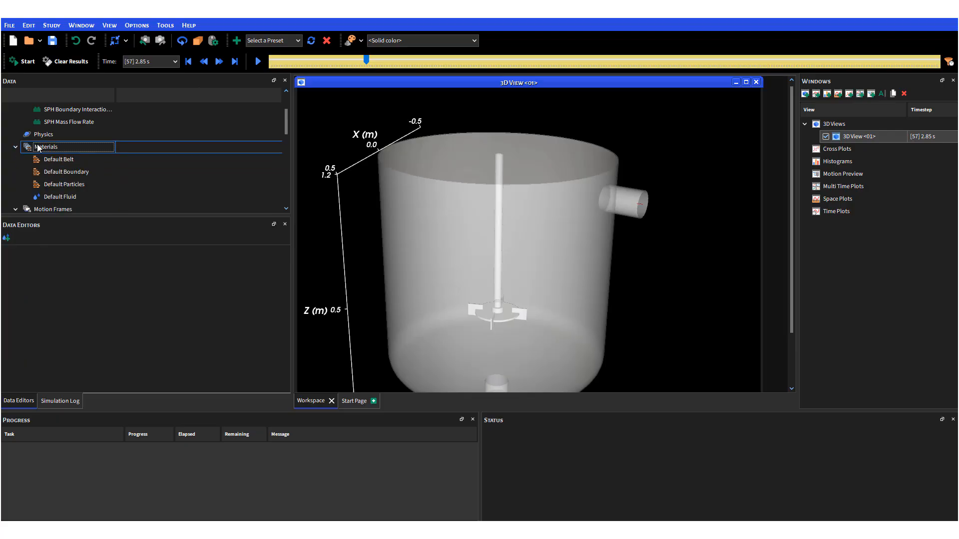
pyautogui.click(15, 147)
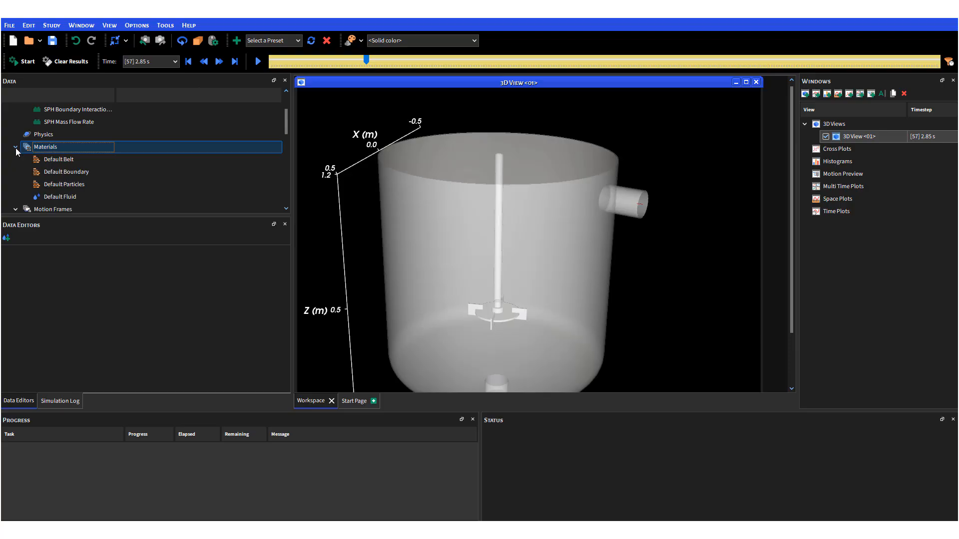
pyautogui.click(57, 197)
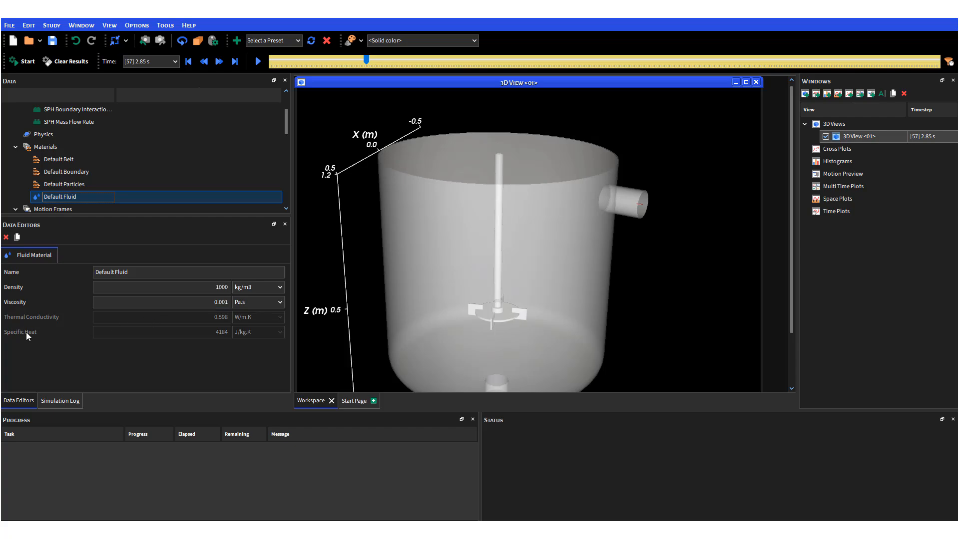
# Set gravity in the physics settings to 0 in the Y-direction and -9.81 m/s2 in the Z-direction.
pyautogui.scroll(1, 103, 159)
pyautogui.click(50, 170)
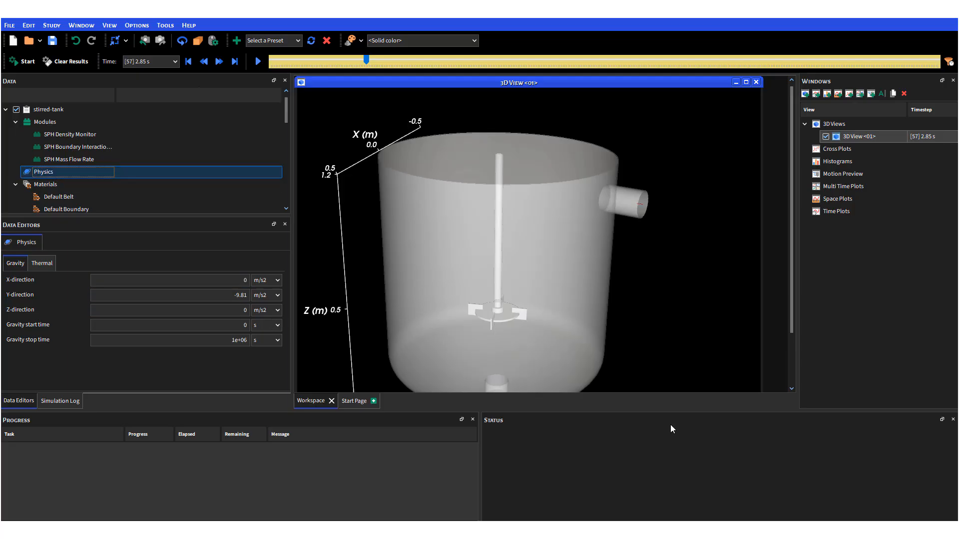
pyautogui.moveTo(672, 412); pyautogui.dragTo(670, 448)
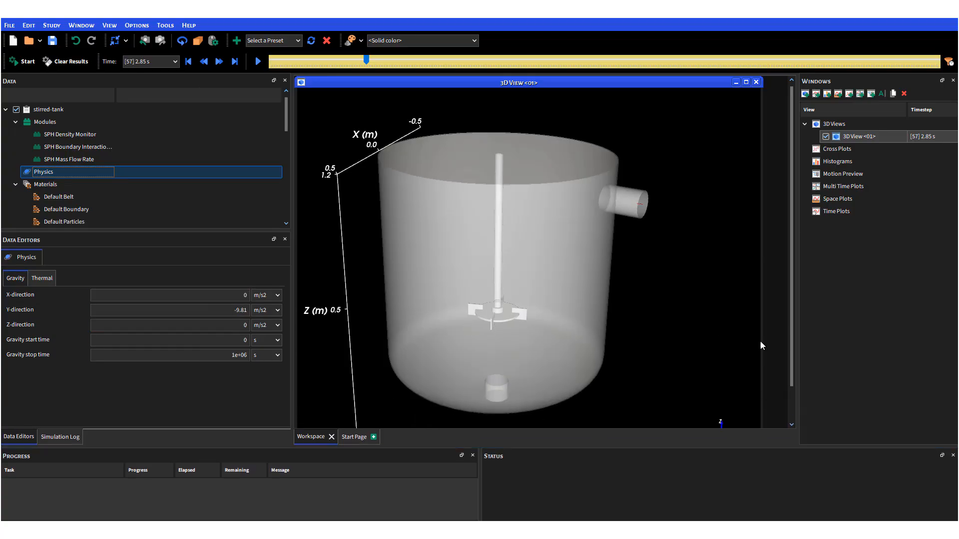
pyautogui.scroll(-2, 793, 337)
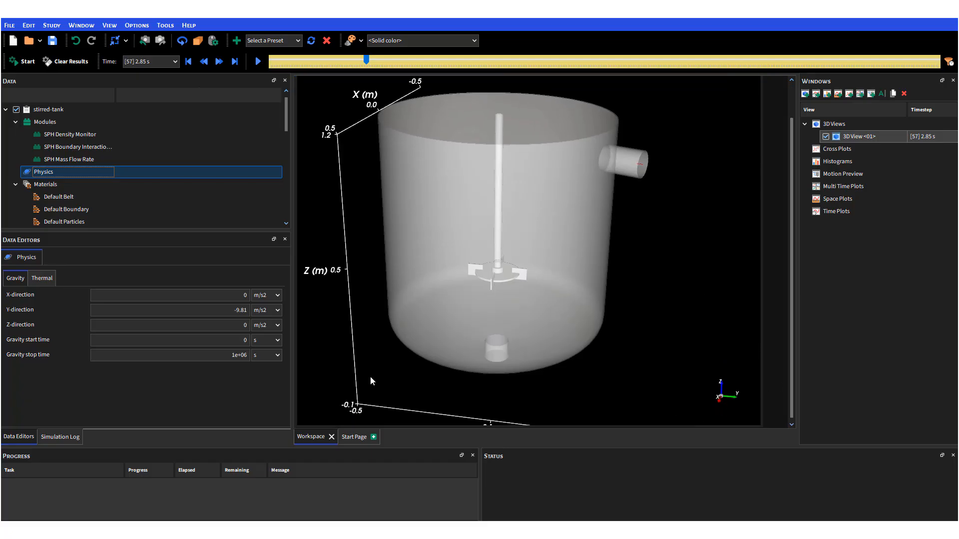
pyautogui.click(241, 311)
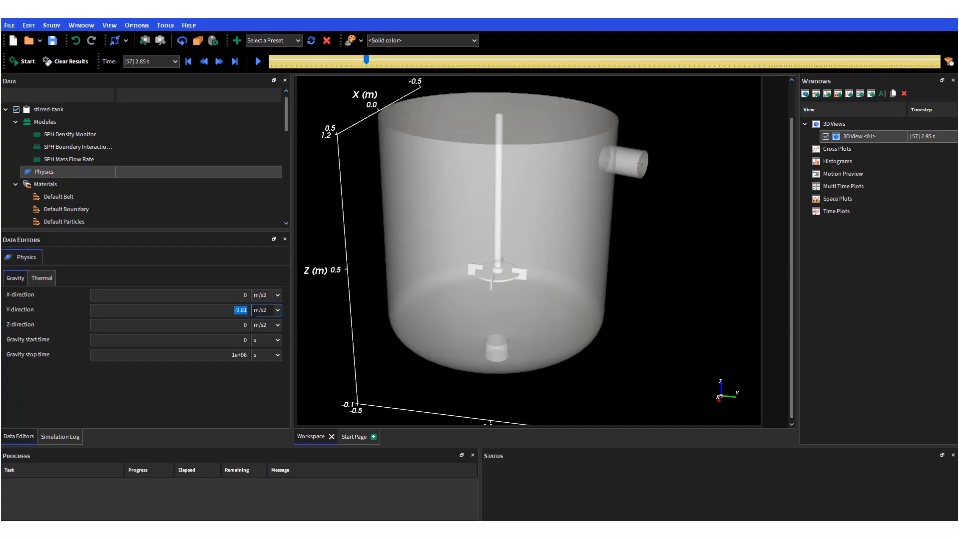
pyautogui.write('0')
pyautogui.press('Tab')
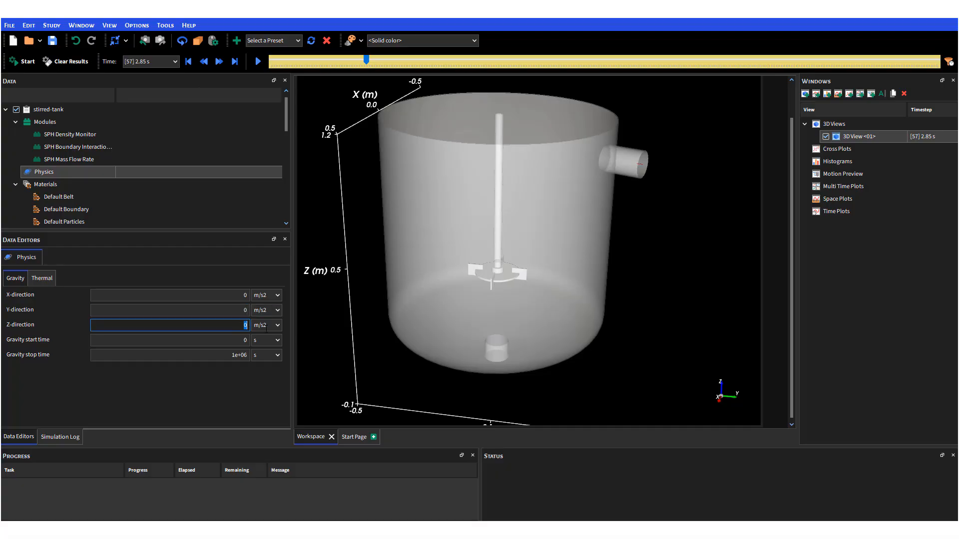
pyautogui.write('-9.81')
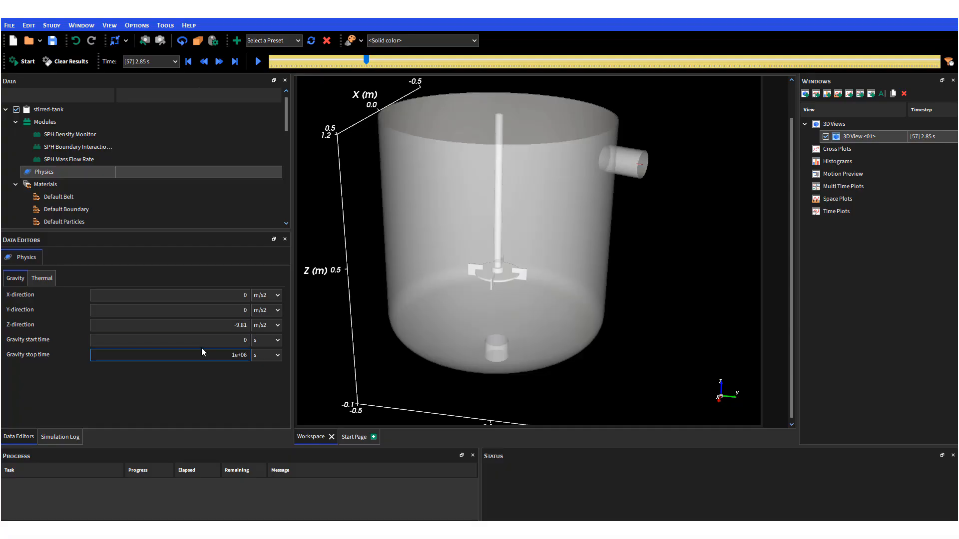
# Open the SPH settings and examine the available solver types, keeping WCSPH (Weakly Compressible SPH).
pyautogui.moveTo(286, 122); pyautogui.dragTo(285, 188)
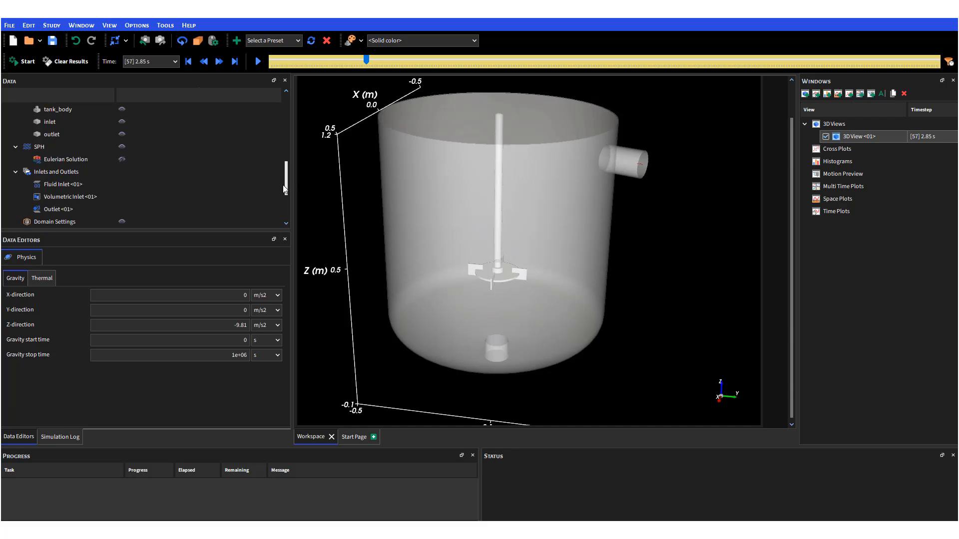
pyautogui.click(93, 163)
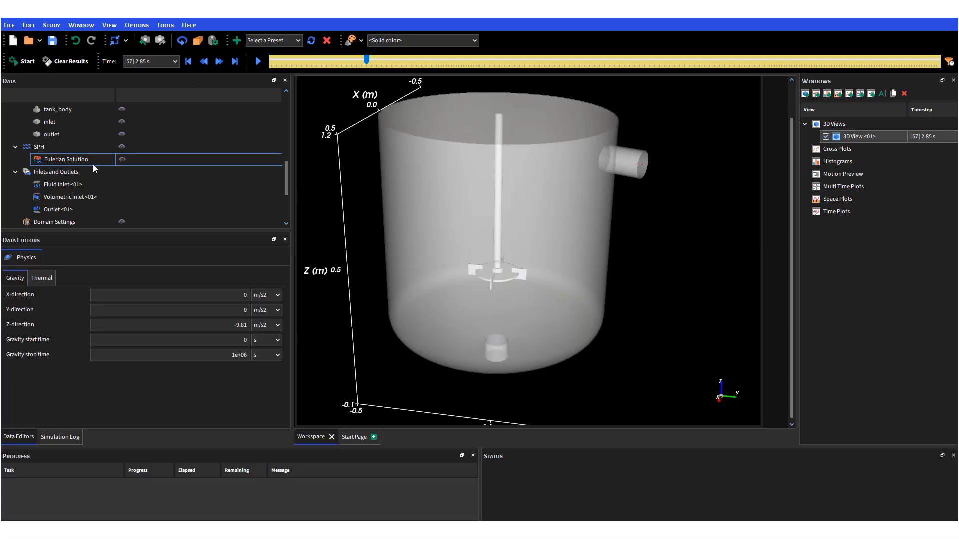
pyautogui.click(49, 146)
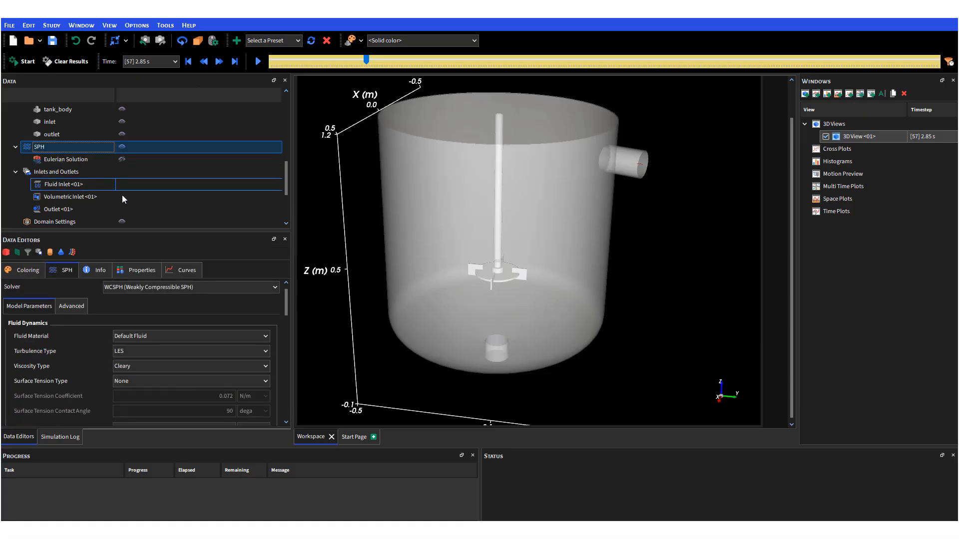
pyautogui.moveTo(286, 301); pyautogui.dragTo(287, 299)
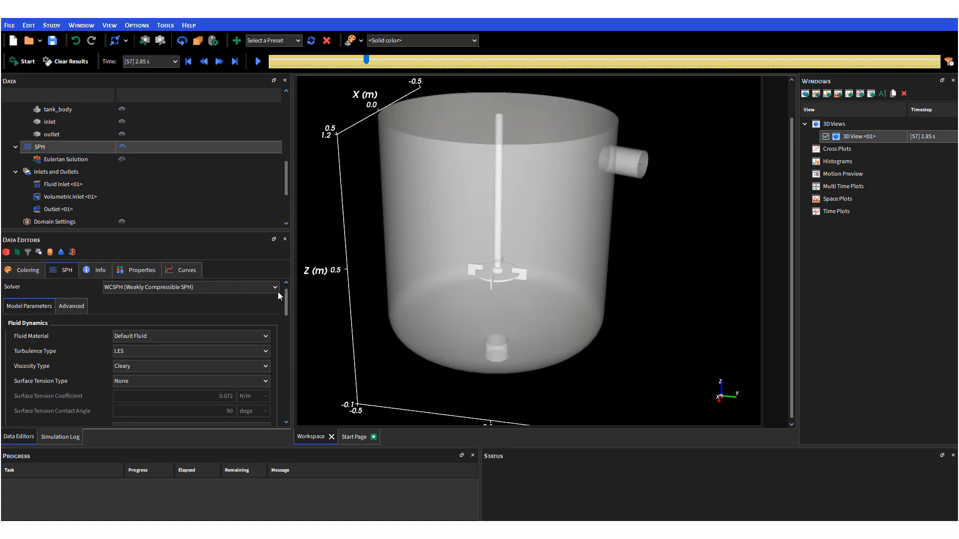
pyautogui.click(273, 292)
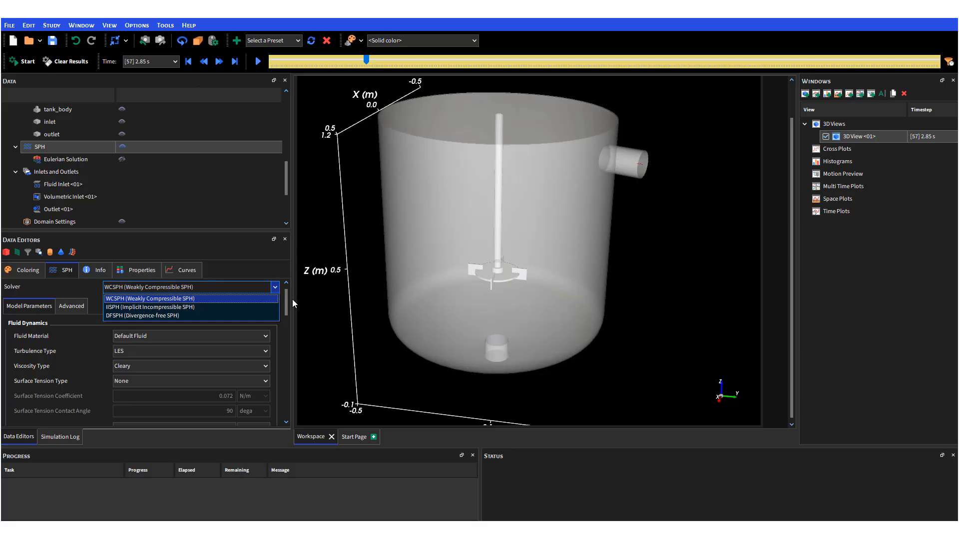
pyautogui.click(288, 300)
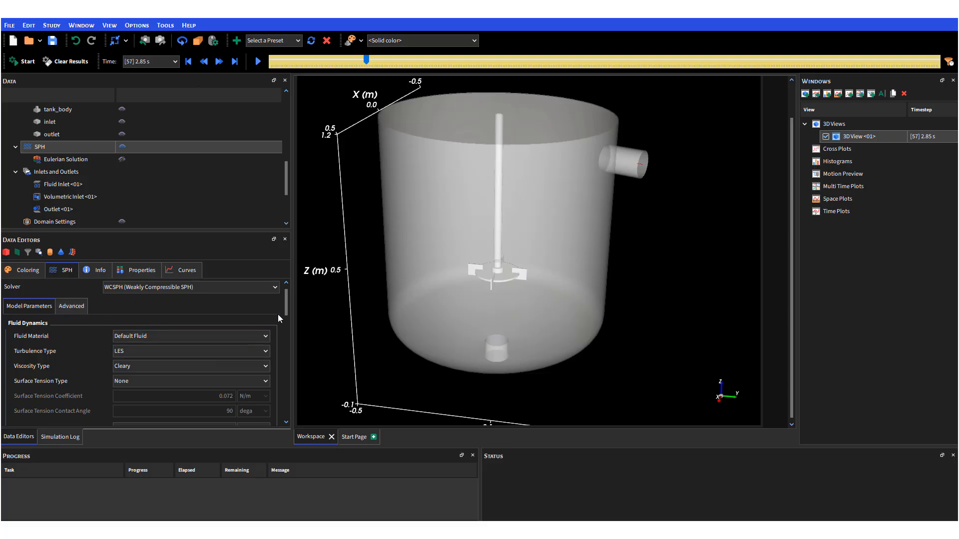
# Check the surface tension type options and set the SPH sound speed to 50 m/s.
pyautogui.scroll(-1, 288, 303)
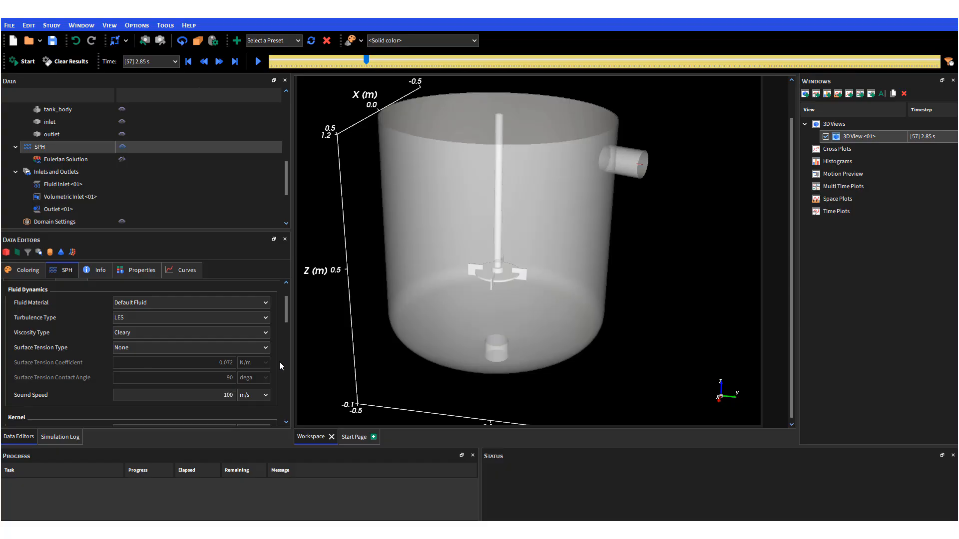
pyautogui.click(267, 350)
pyautogui.click(269, 353)
pyautogui.scroll(-2, 289, 328)
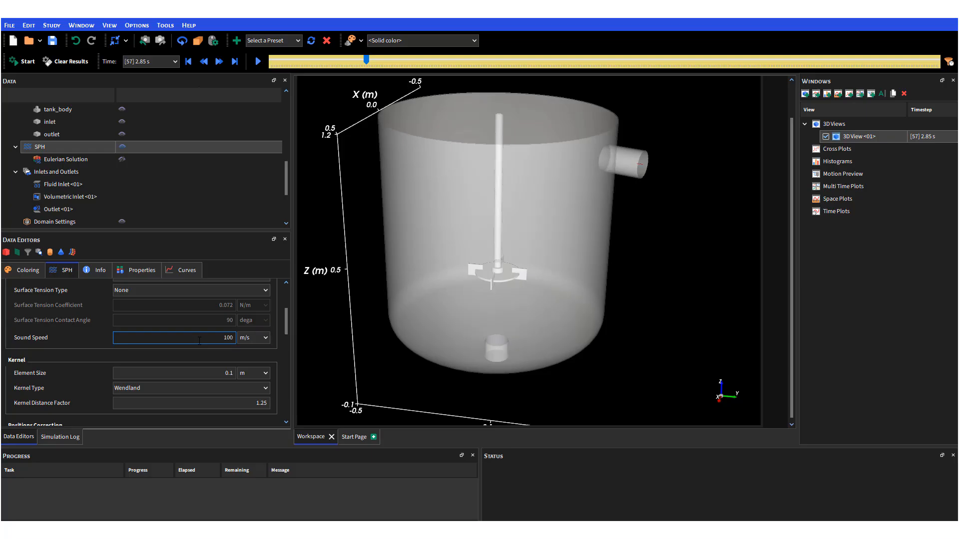
pyautogui.doubleClick(228, 338)
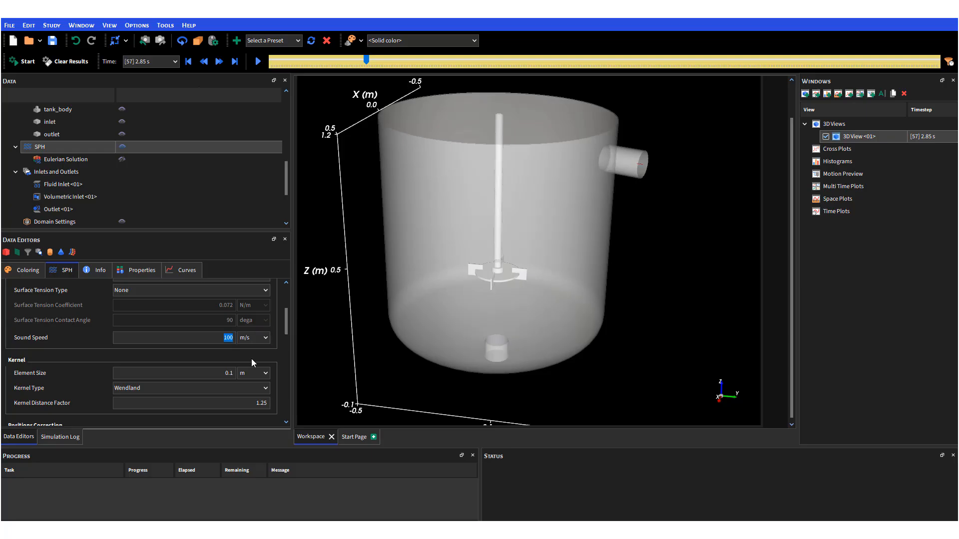
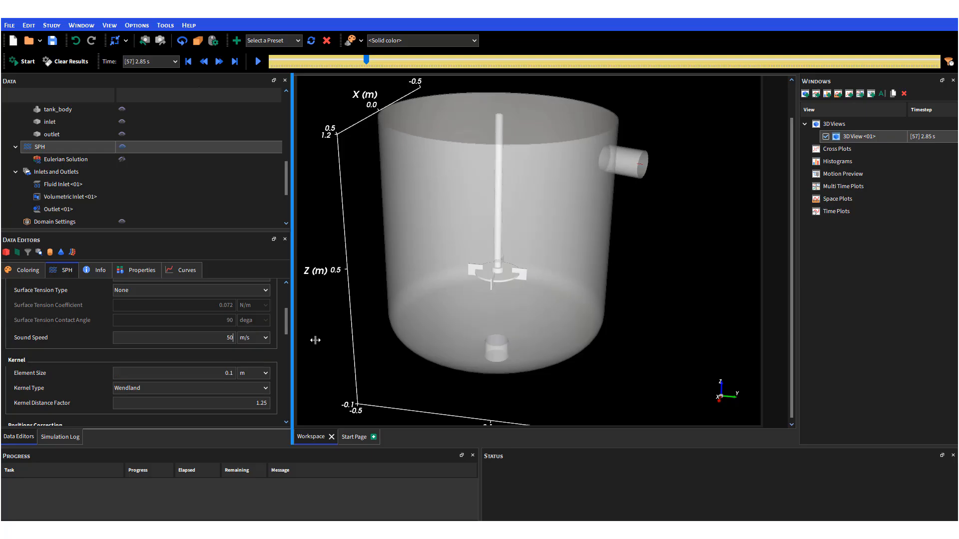
# Set the SPH kernel's element size to 0.005 m.
pyautogui.scroll(-3, 288, 327)
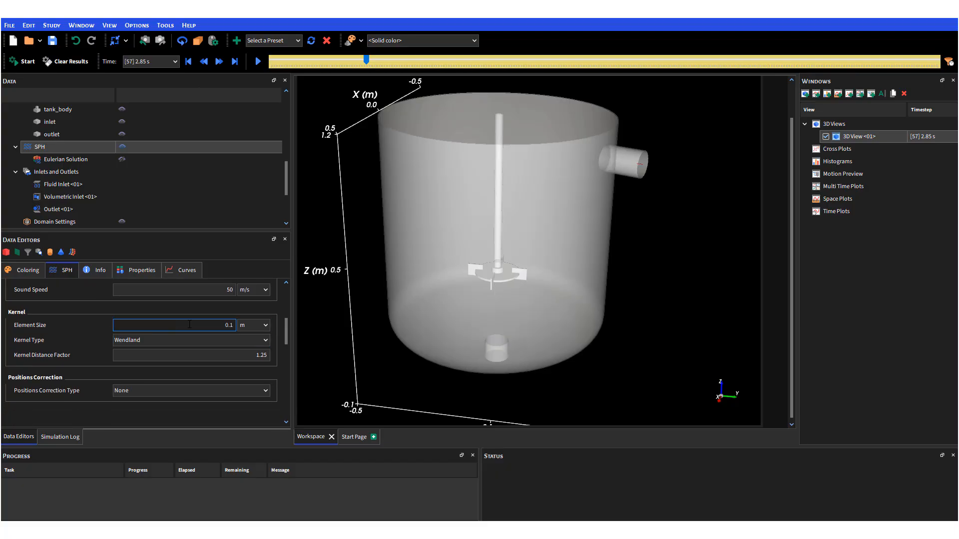
pyautogui.doubleClick(205, 326)
pyautogui.click(204, 326)
pyautogui.doubleClick(205, 326)
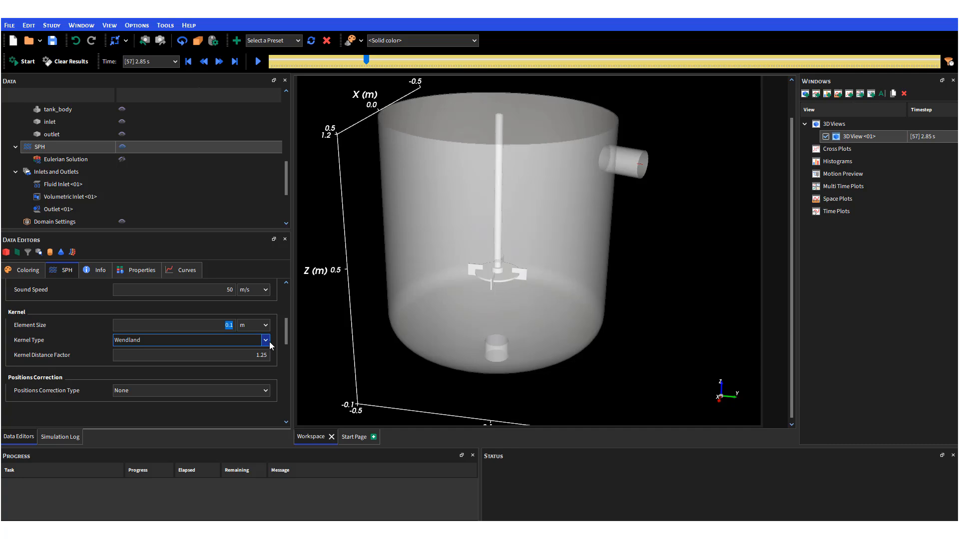
pyautogui.press('BackSpace')
pyautogui.write('0.005')
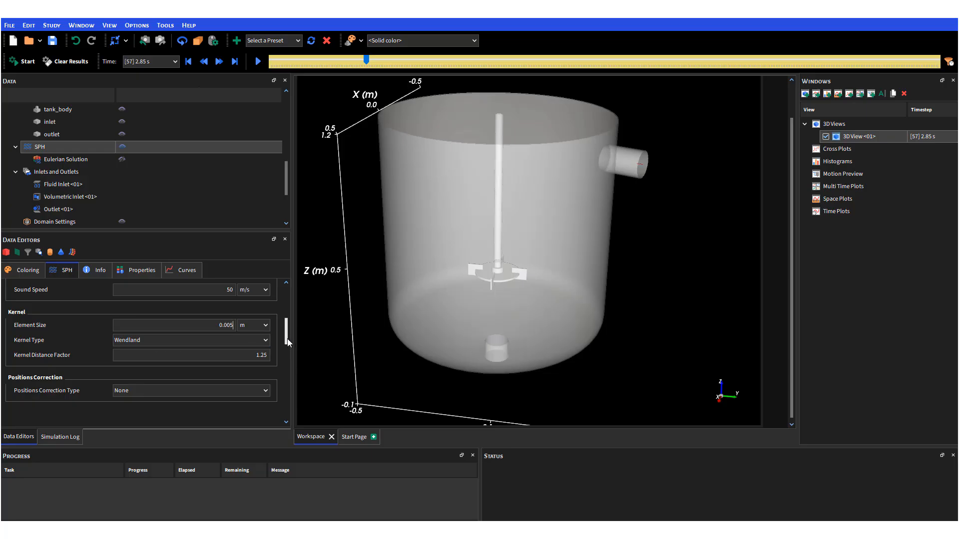
pyautogui.moveTo(287, 339); pyautogui.dragTo(287, 343)
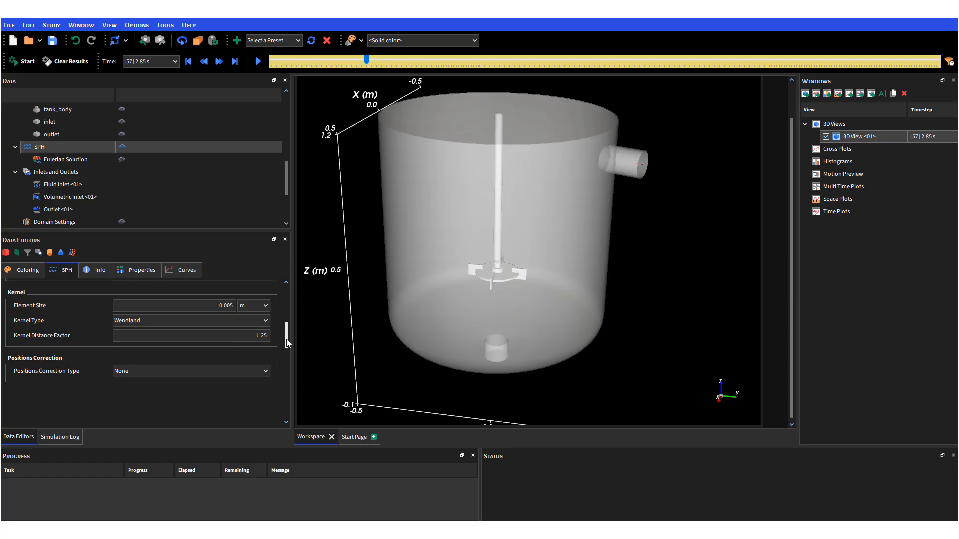
# Examine the advanced SPH parameters for kernel, numerics and turbulence modeling, and return to the model parameters.
pyautogui.scroll(6, 282, 337)
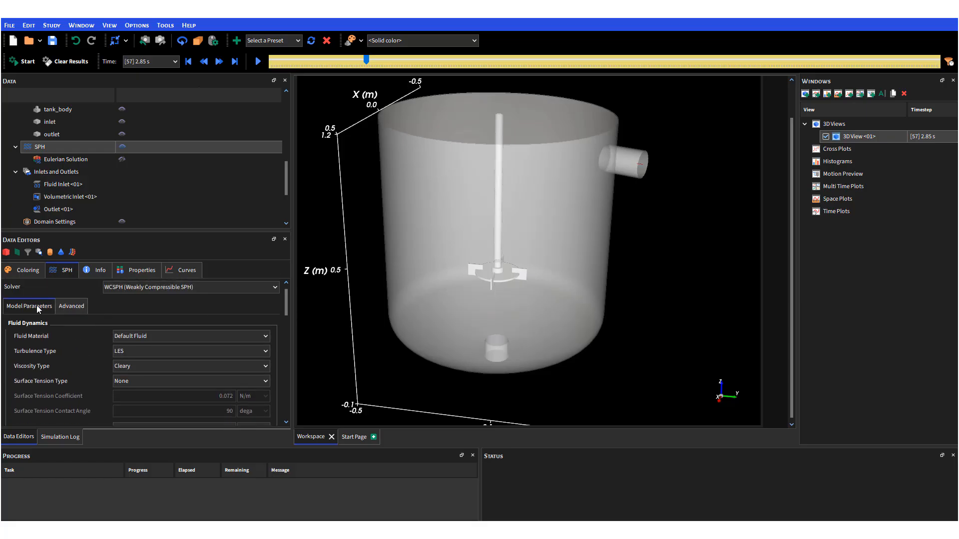
pyautogui.click(71, 306)
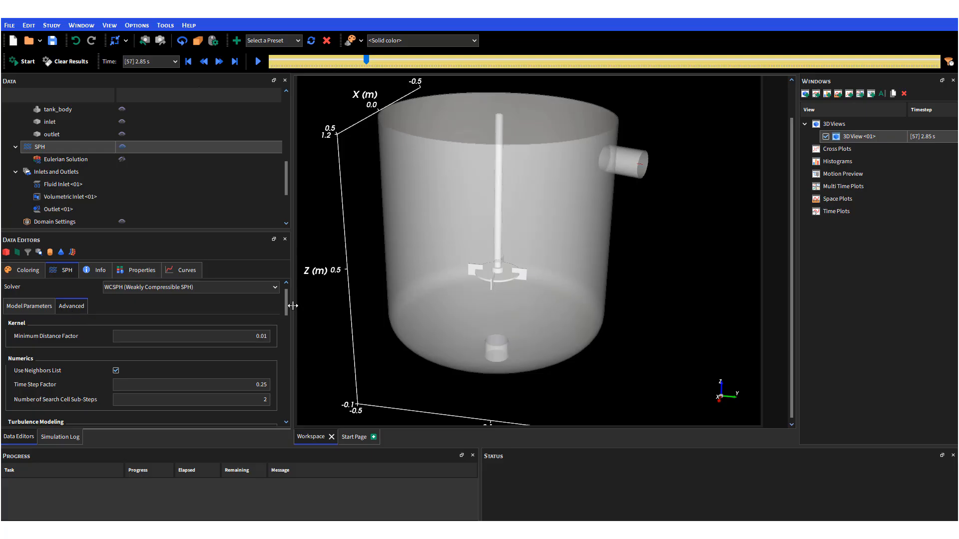
pyautogui.scroll(-3, 289, 319)
pyautogui.scroll(3, 289, 304)
pyautogui.click(33, 310)
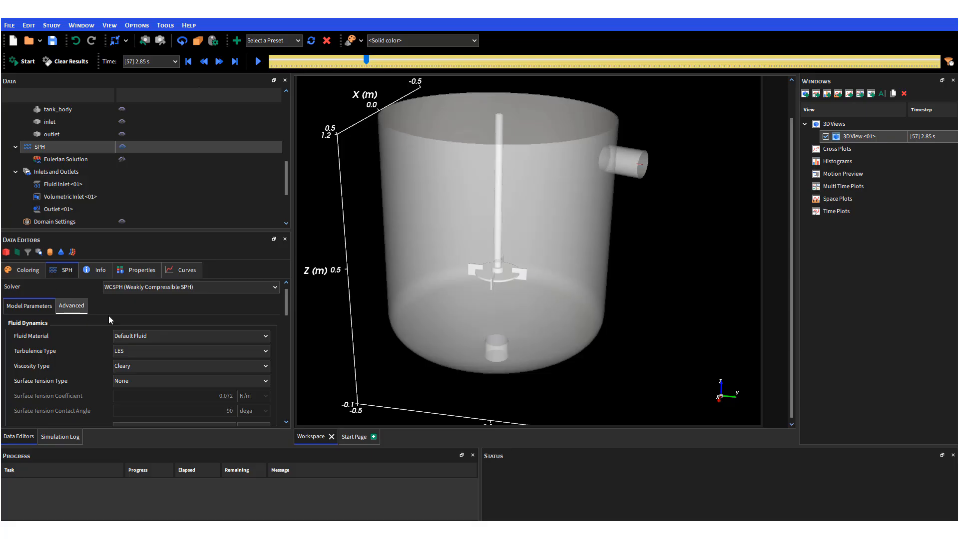
# Open the SPH coloring settings and try a stride of 10 for the displayed nodes.
pyautogui.click(22, 275)
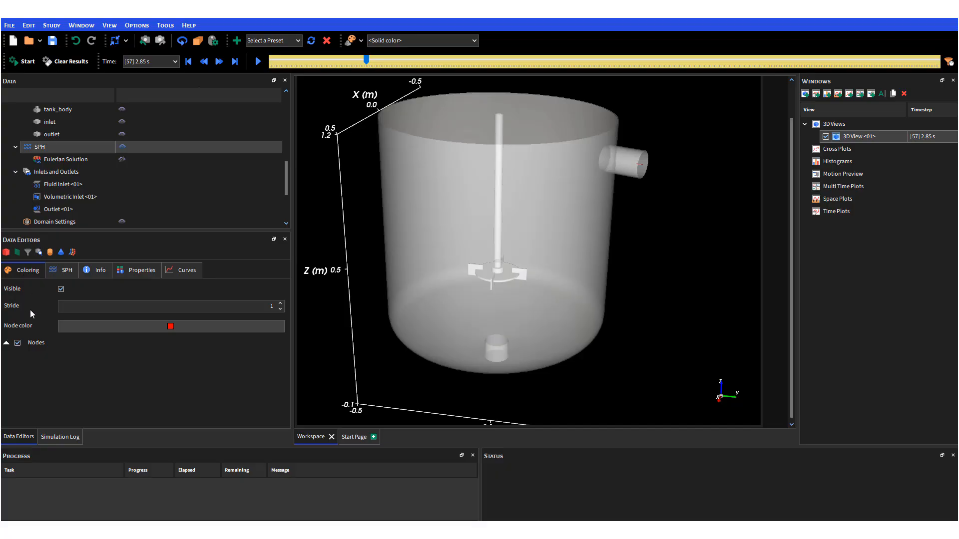
pyautogui.click(102, 307)
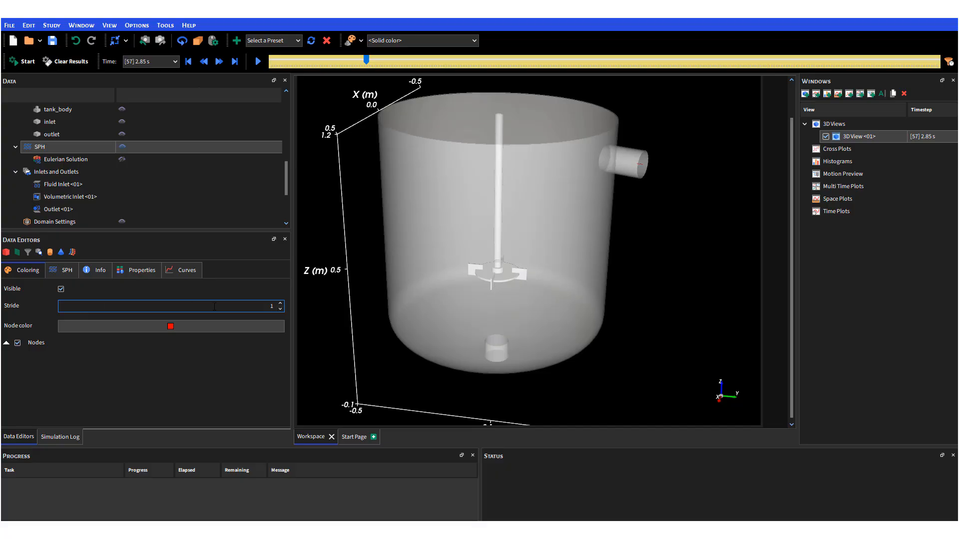
pyautogui.moveTo(271, 307); pyautogui.dragTo(279, 311)
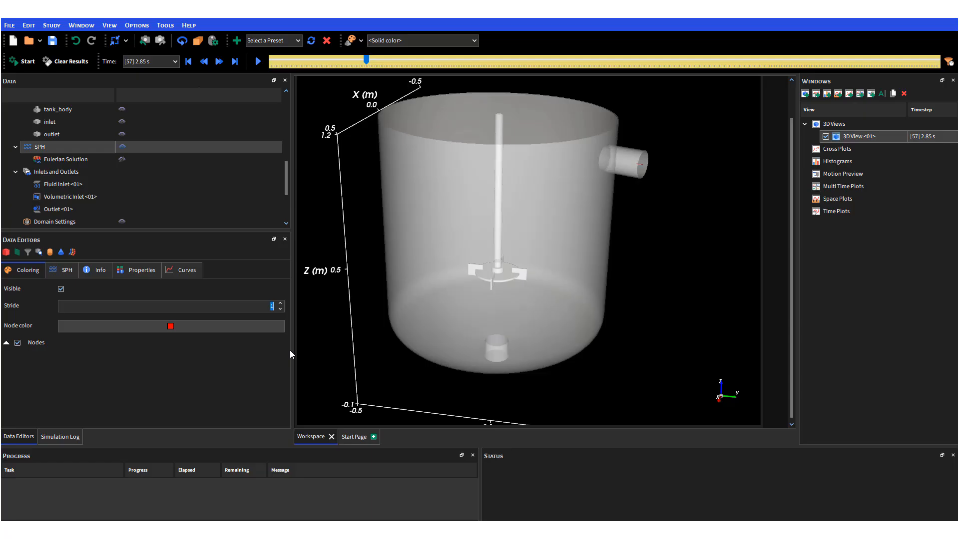
pyautogui.write('10')
pyautogui.press('BackSpace')
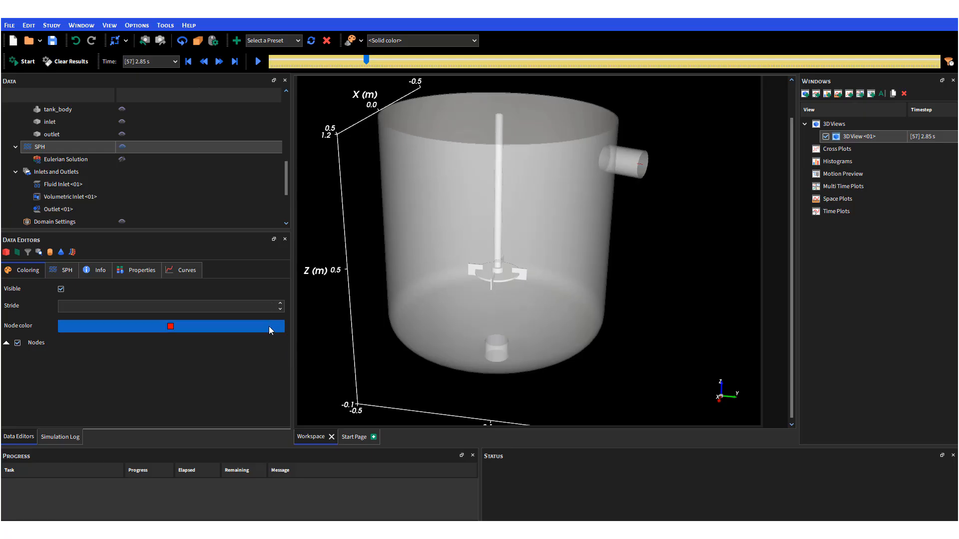
pyautogui.click(272, 307)
# Set the SPH node color to blue and expand the Nodes display options.
pyautogui.click(126, 331)
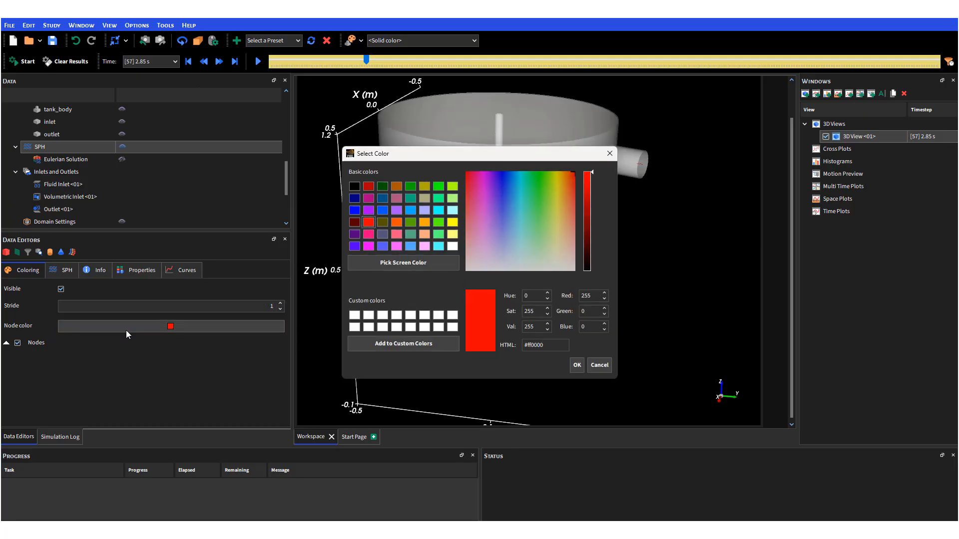
pyautogui.click(609, 155)
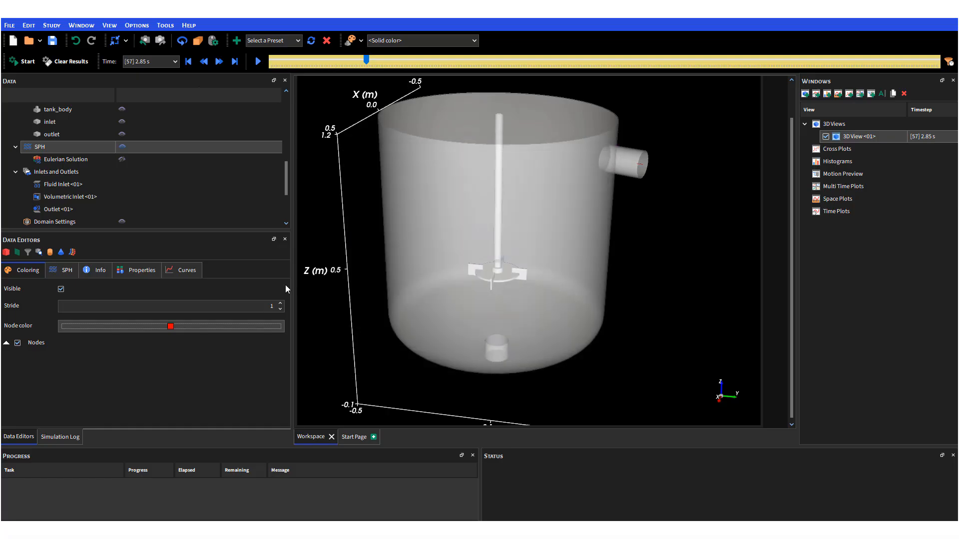
pyautogui.click(7, 343)
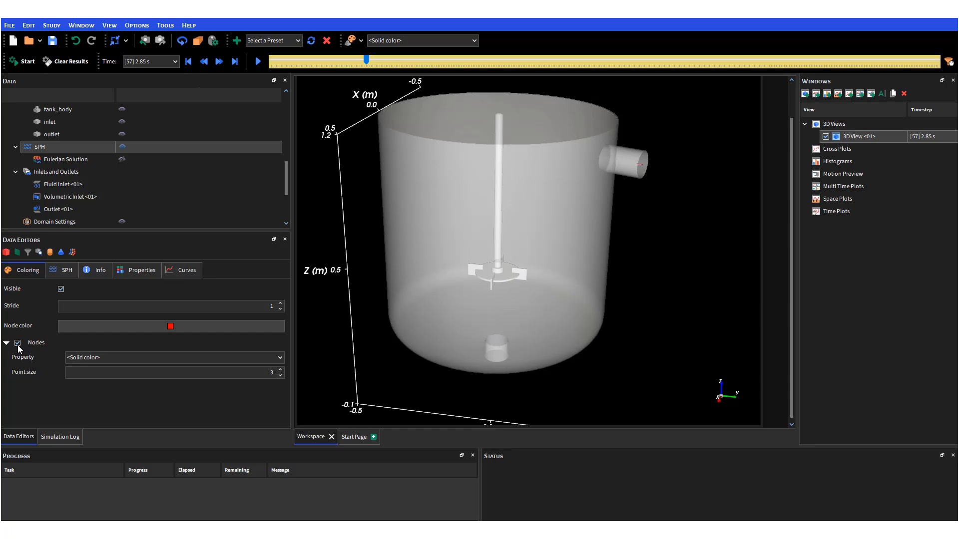
pyautogui.click(193, 331)
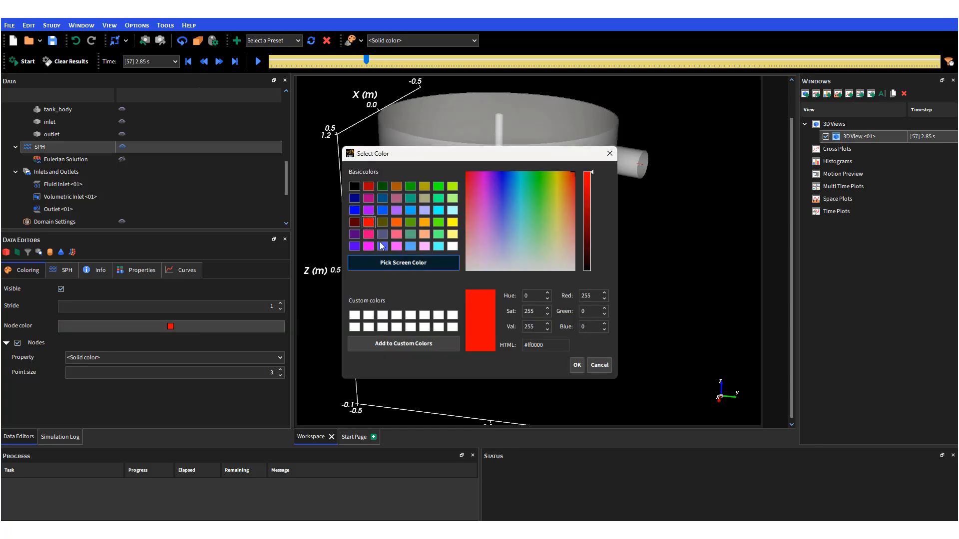
pyautogui.click(383, 212)
pyautogui.click(578, 365)
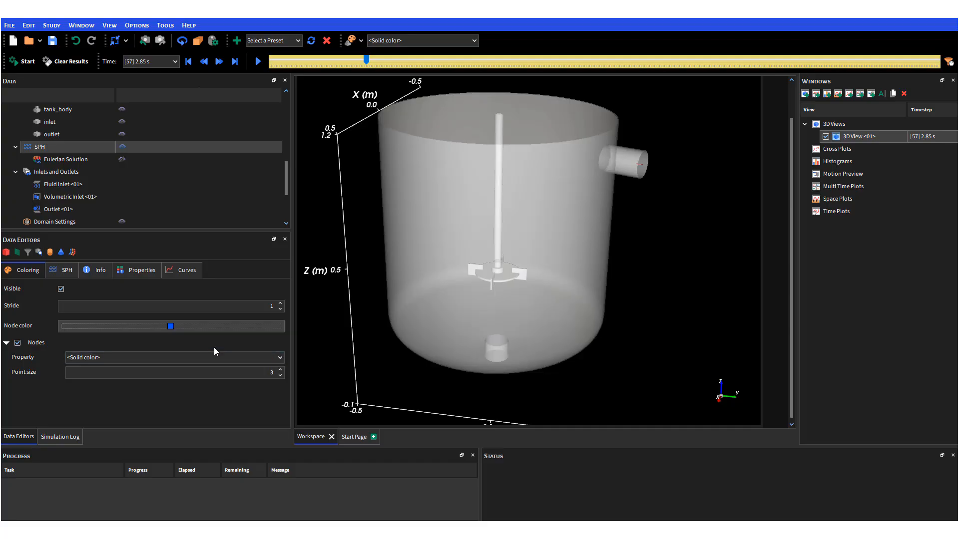
# Examine which properties are available for coloring the SPH nodes, keeping the solid color.
pyautogui.click(170, 358)
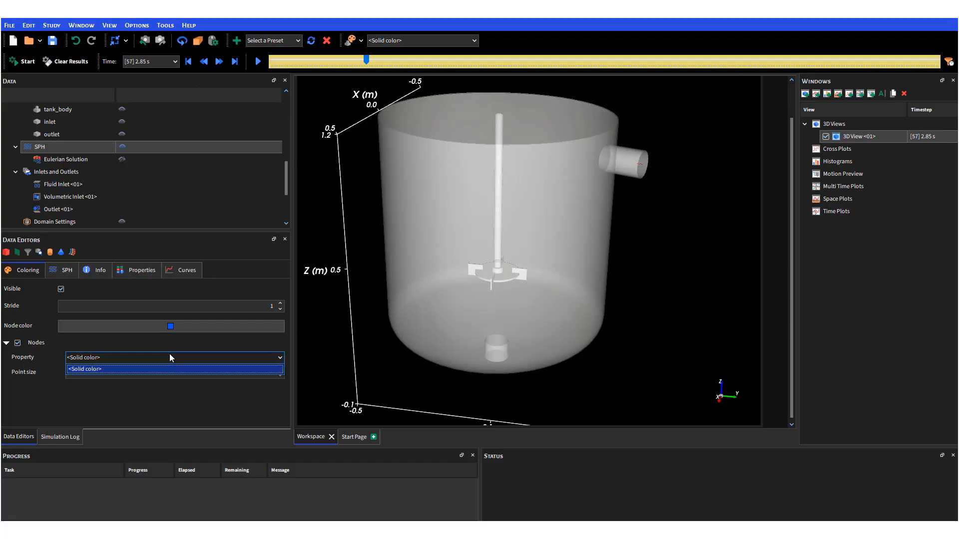
pyautogui.click(229, 345)
pyautogui.click(278, 359)
pyautogui.click(262, 363)
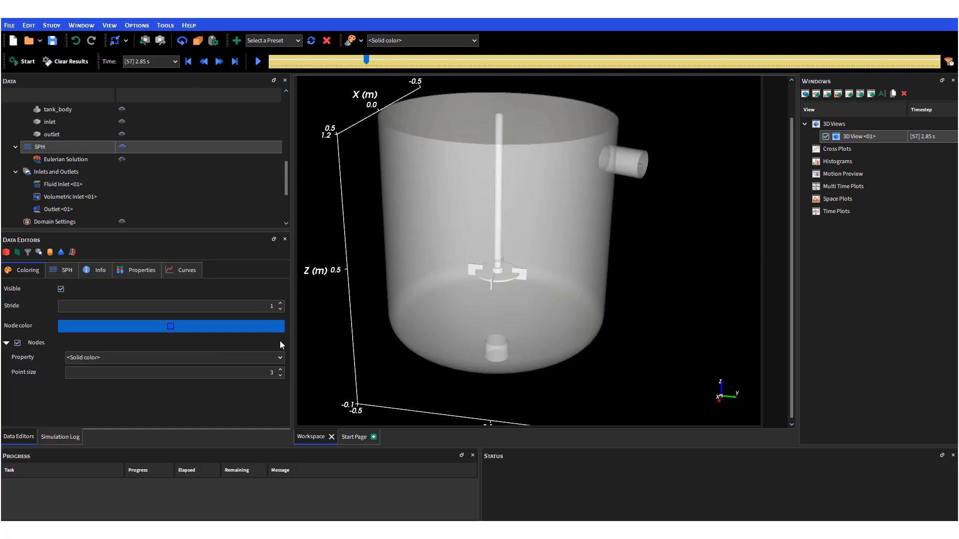
pyautogui.click(281, 357)
pyautogui.click(272, 371)
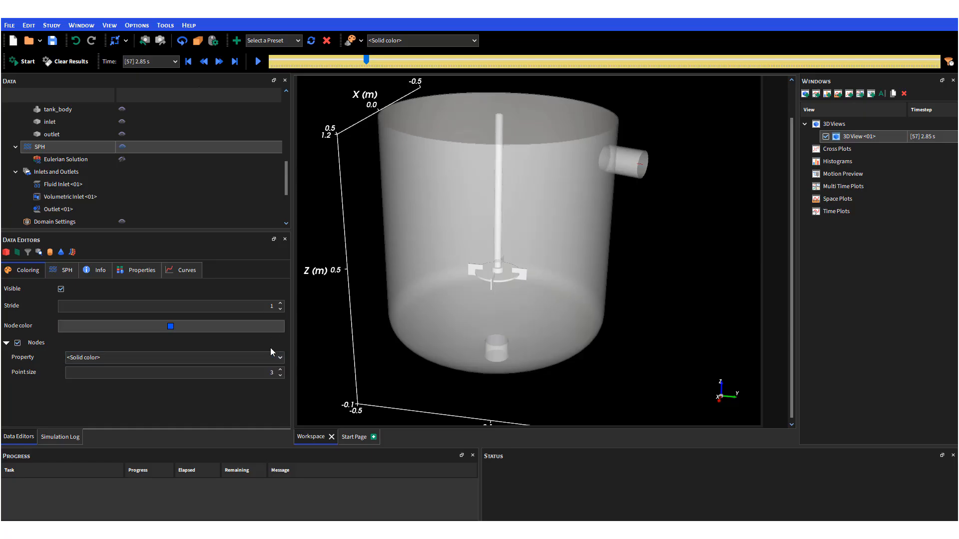
# Examine the Eulerian Solution post-processing setting of the SPH model and return to the SPH entry.
pyautogui.moveTo(287, 191); pyautogui.dragTo(289, 170)
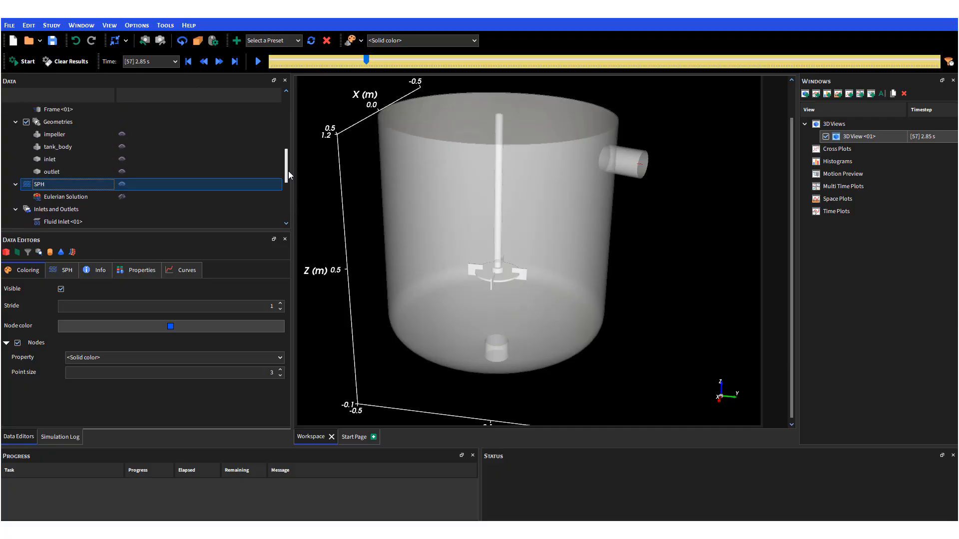
pyautogui.click(66, 270)
pyautogui.click(31, 269)
pyautogui.click(50, 196)
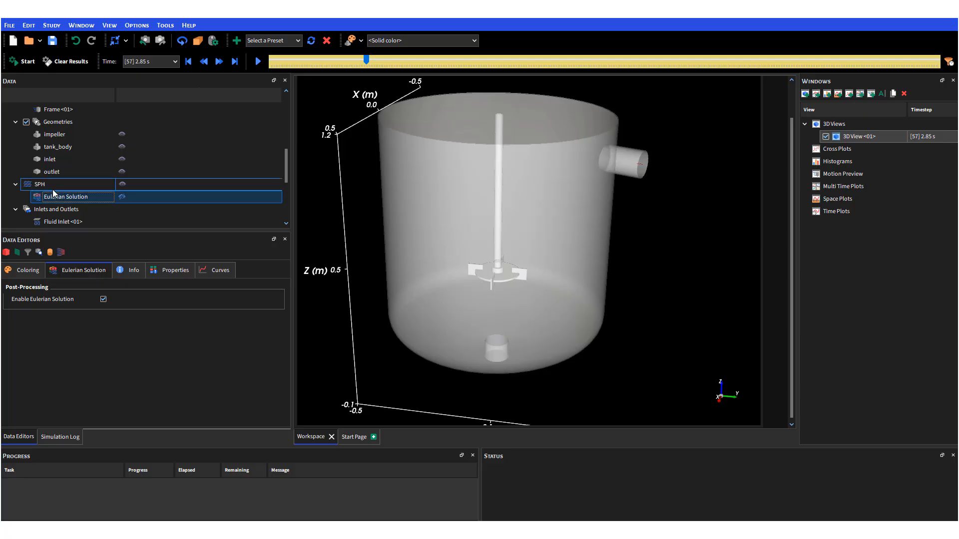
pyautogui.click(53, 189)
pyautogui.click(58, 199)
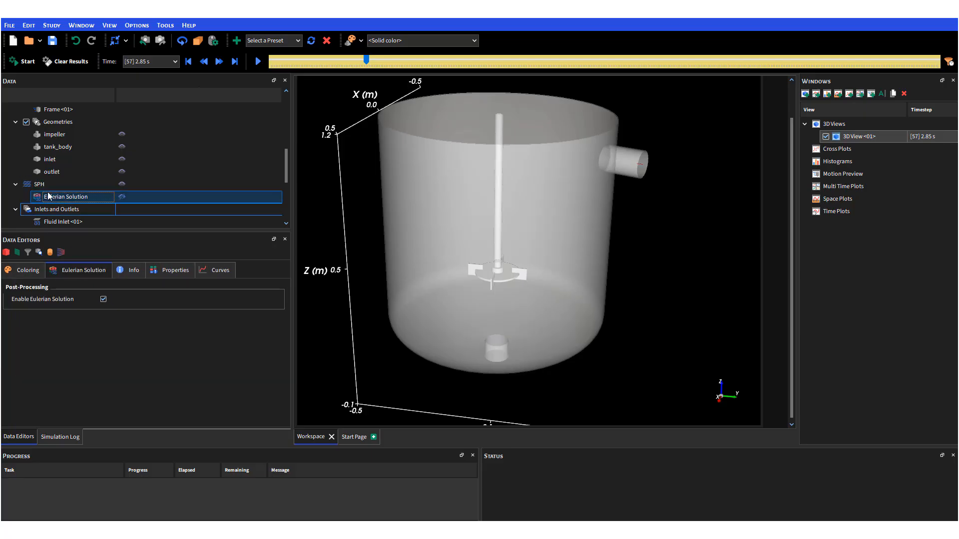
pyautogui.click(46, 189)
# Open the Solver settings and set the simulation duration to 4 s.
pyautogui.scroll(-4, 288, 164)
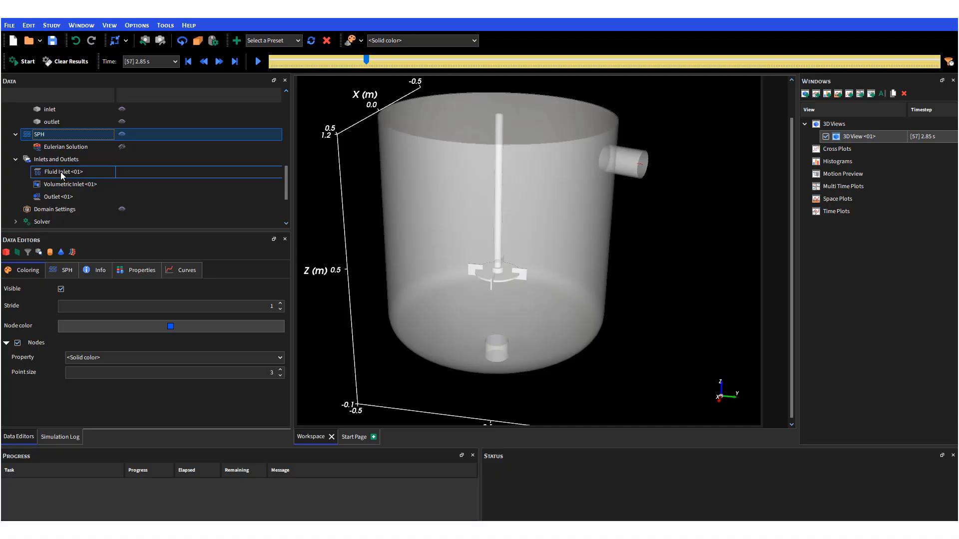
pyautogui.scroll(-2, 61, 172)
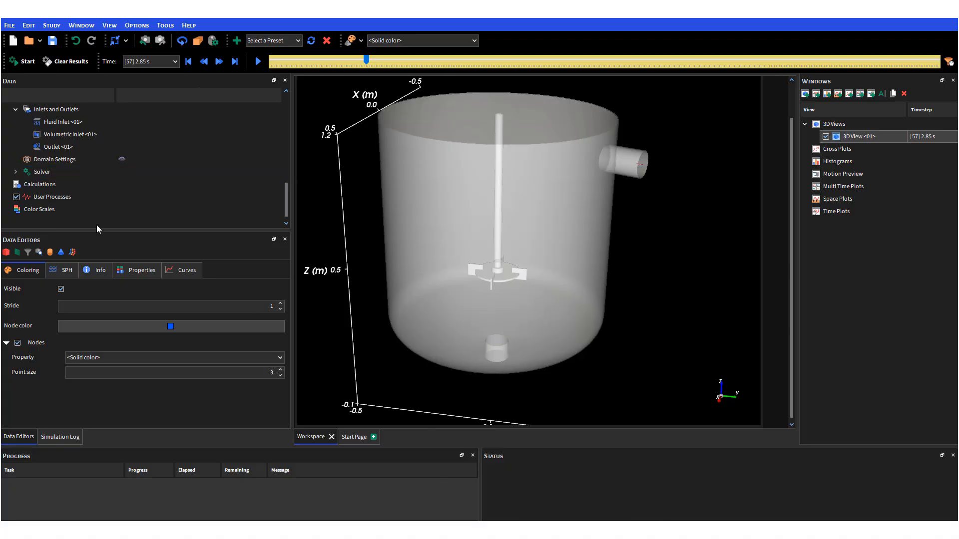
pyautogui.click(41, 172)
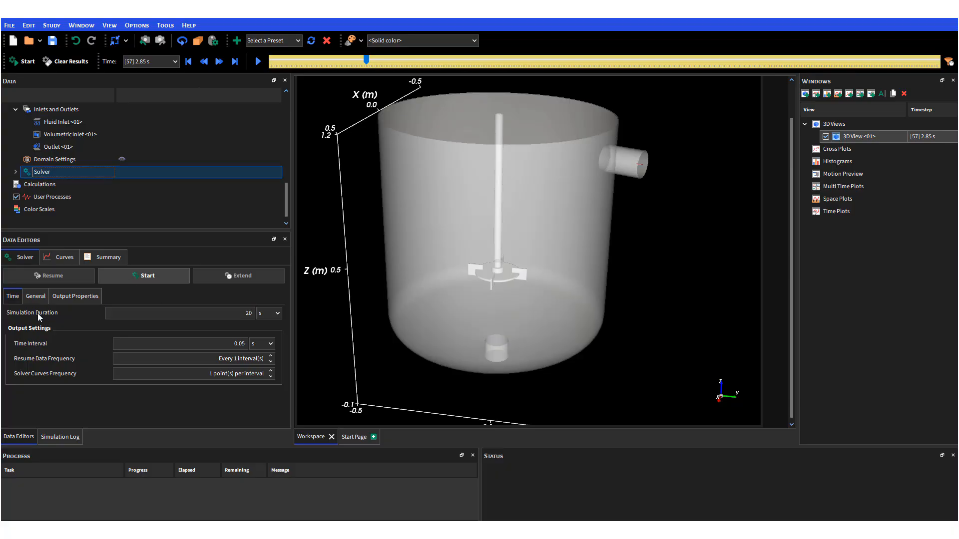
pyautogui.click(235, 316)
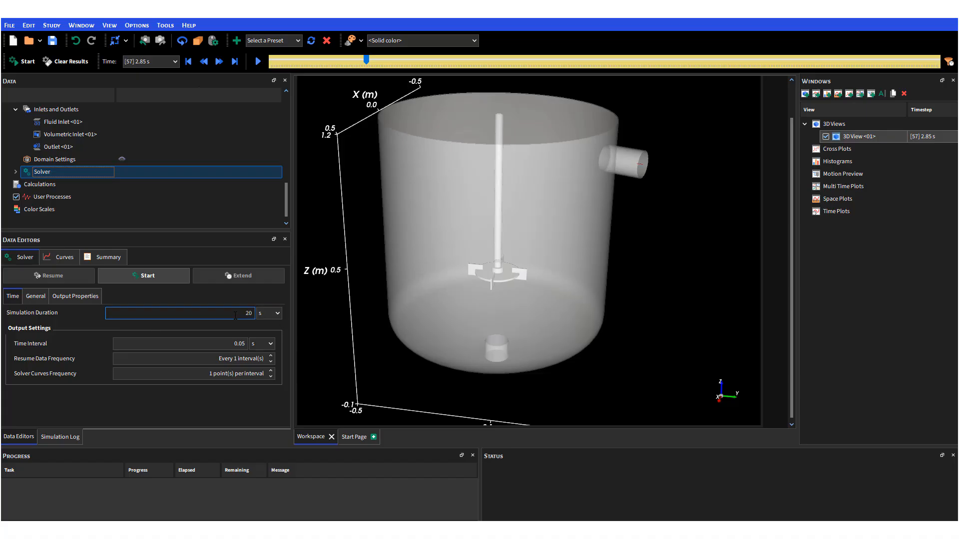
pyautogui.doubleClick(243, 314)
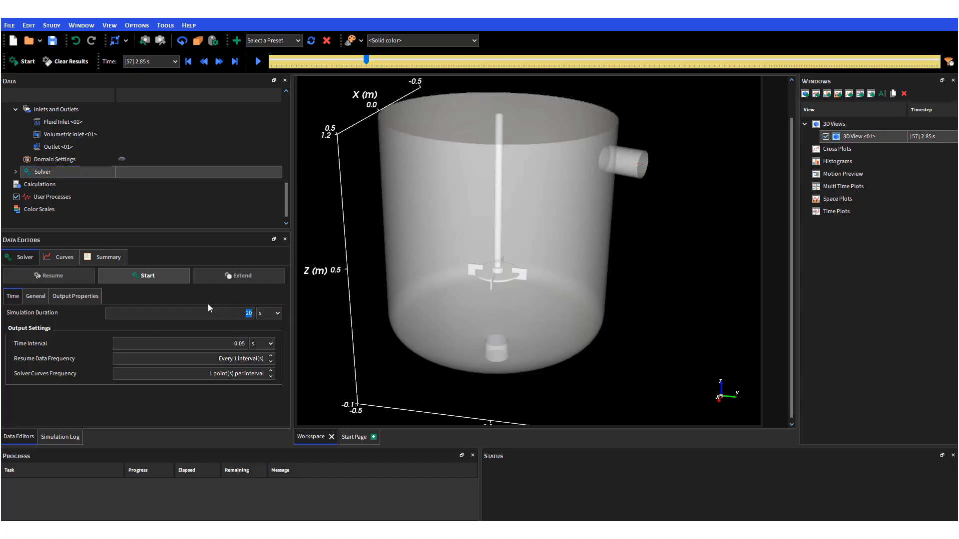
pyautogui.write('4')
pyautogui.press('Return')
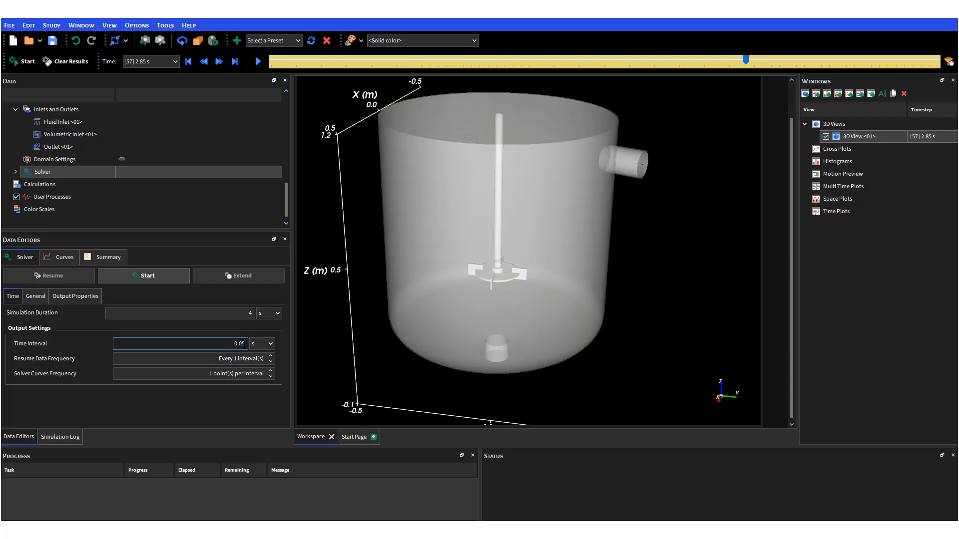
# Set the solver's output time interval to 0.01 s.
pyautogui.doubleClick(243, 345)
pyautogui.moveTo(245, 345); pyautogui.dragTo(242, 346)
pyautogui.write('1')
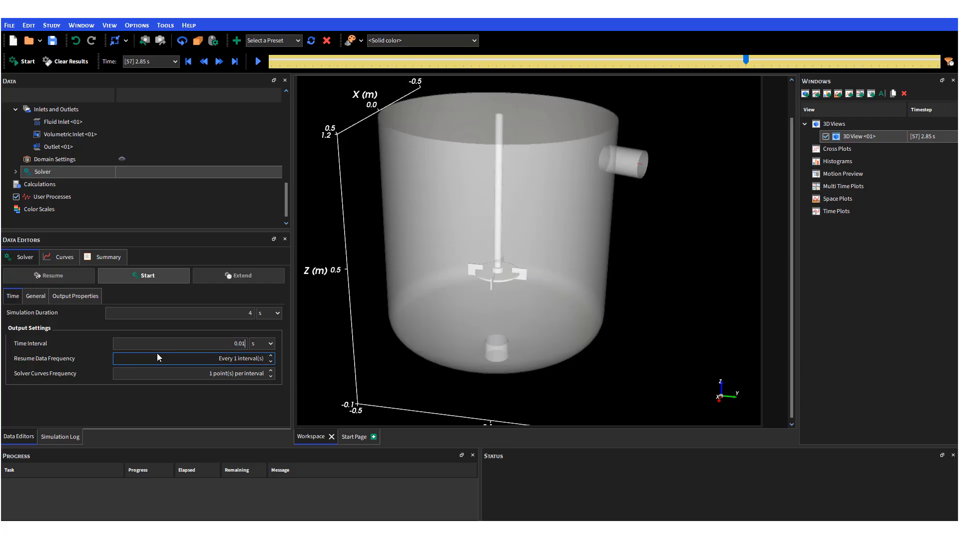
pyautogui.click(82, 331)
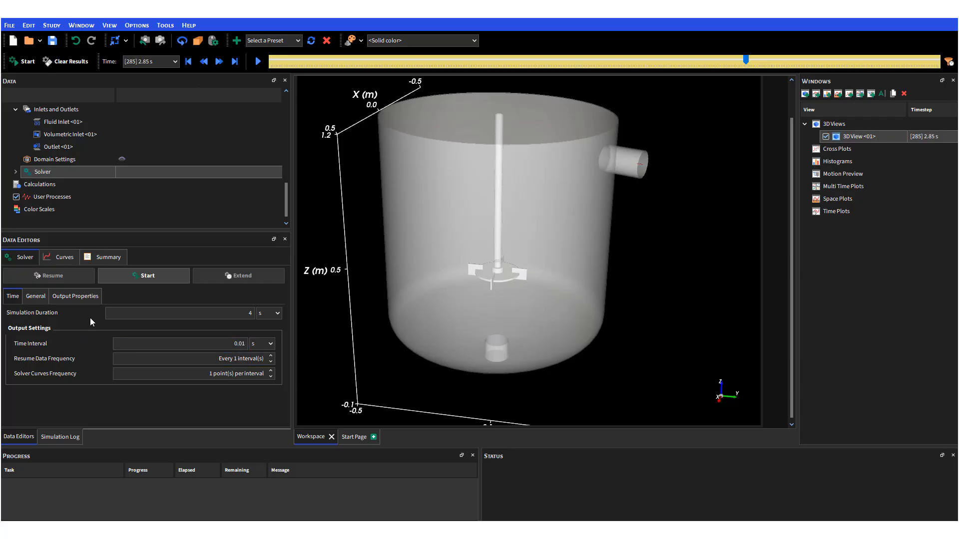
# Set the solver's simulation target to GPU, check the output properties, and return to the time settings.
pyautogui.click(35, 296)
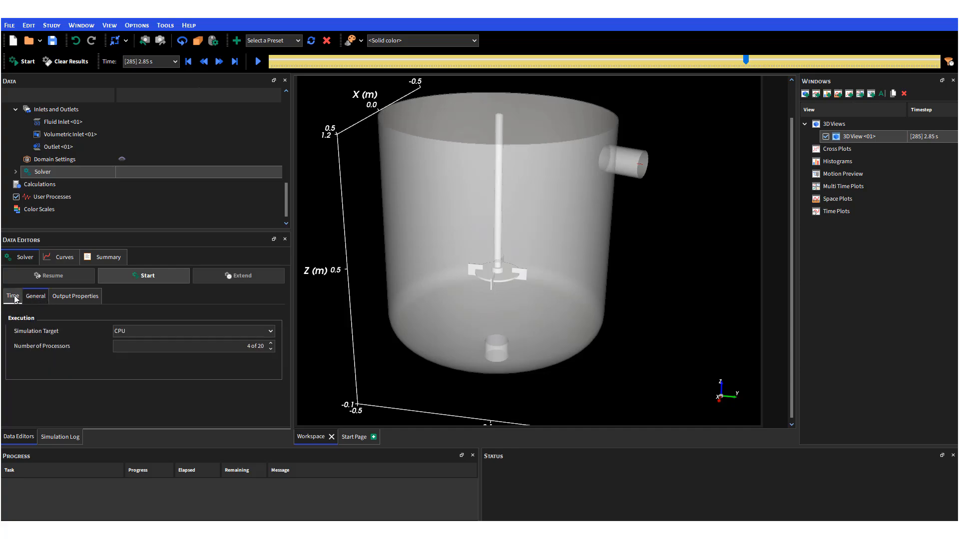
pyautogui.click(158, 334)
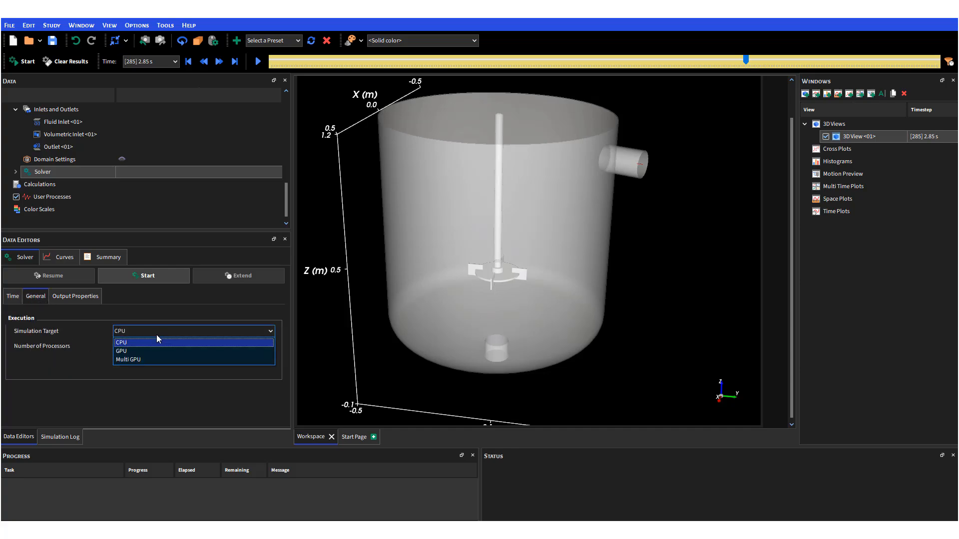
pyautogui.click(143, 349)
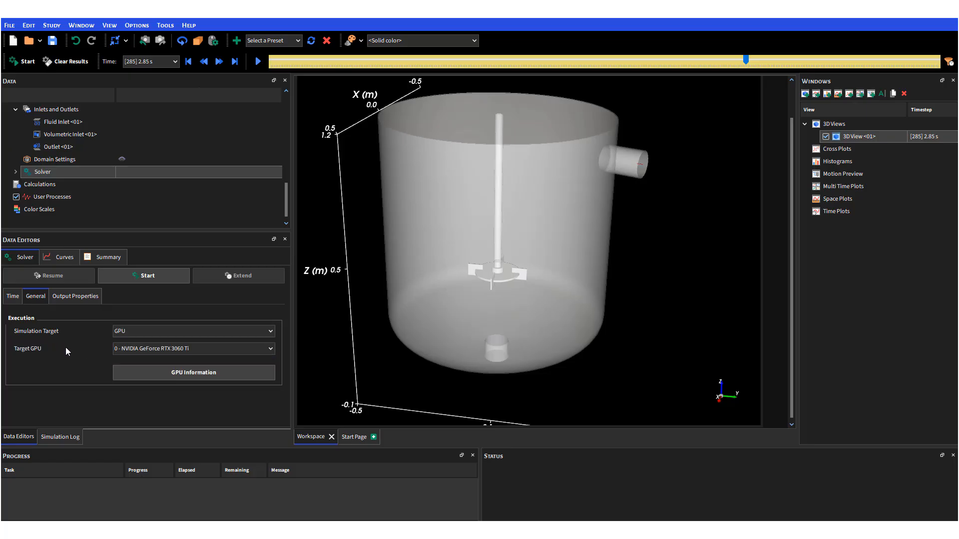
pyautogui.click(58, 299)
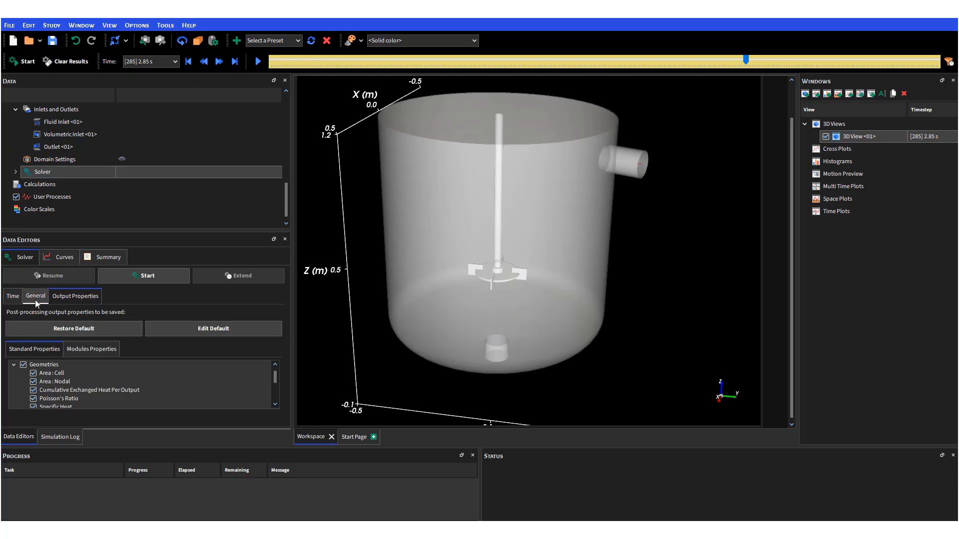
pyautogui.click(35, 300)
pyautogui.click(15, 298)
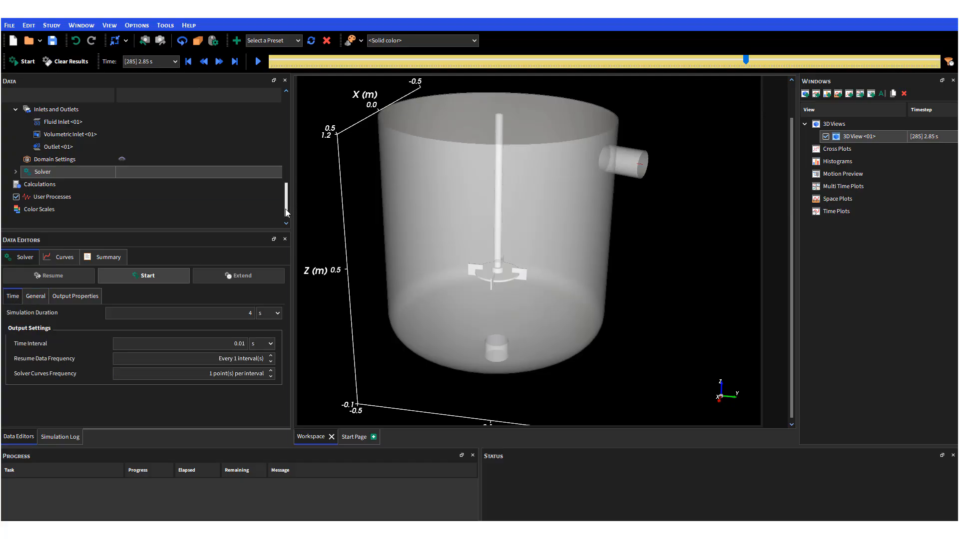
# Examine the settings of the SPH Mass Flow Rate, SPH Density Monitor and SPH Boundary Interaction Statistics modules.
pyautogui.moveTo(287, 211); pyautogui.dragTo(286, 118)
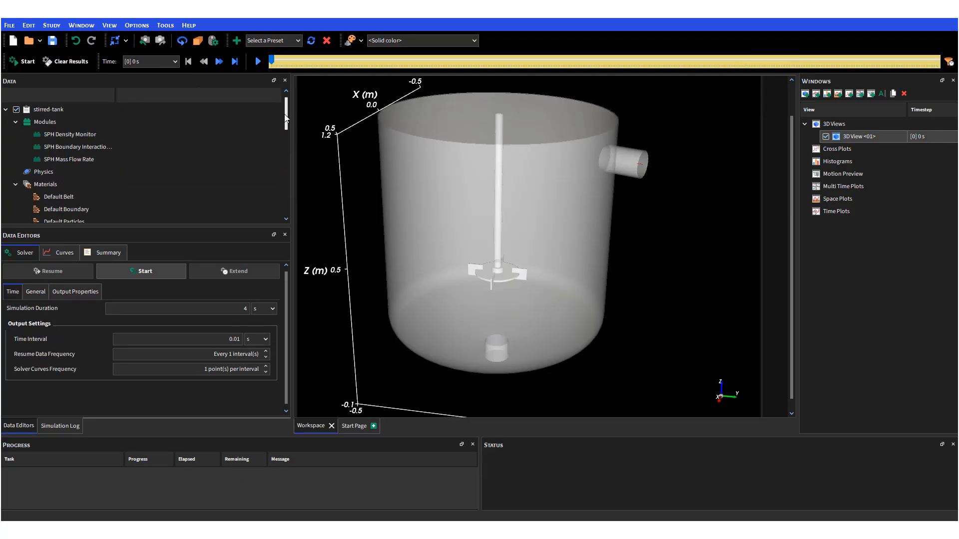
pyautogui.click(89, 160)
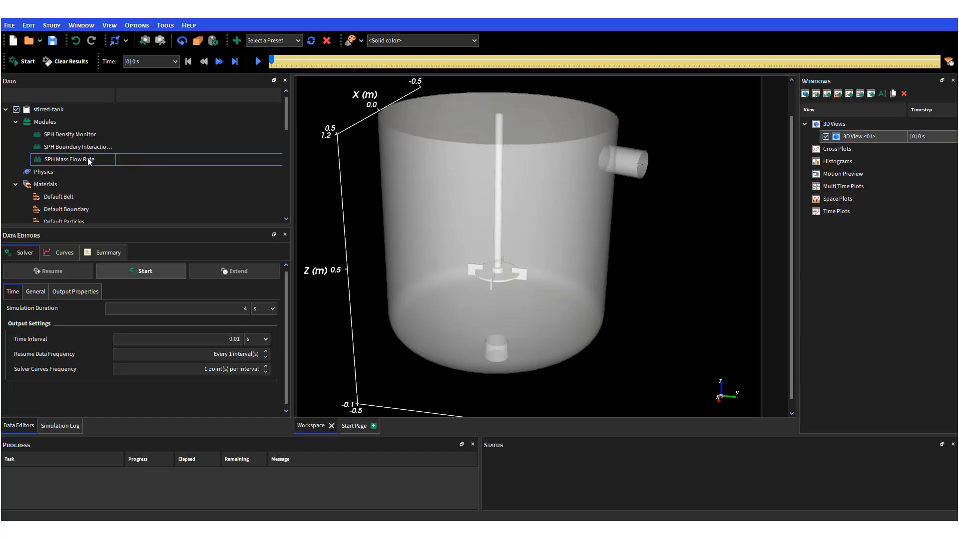
pyautogui.click(89, 160)
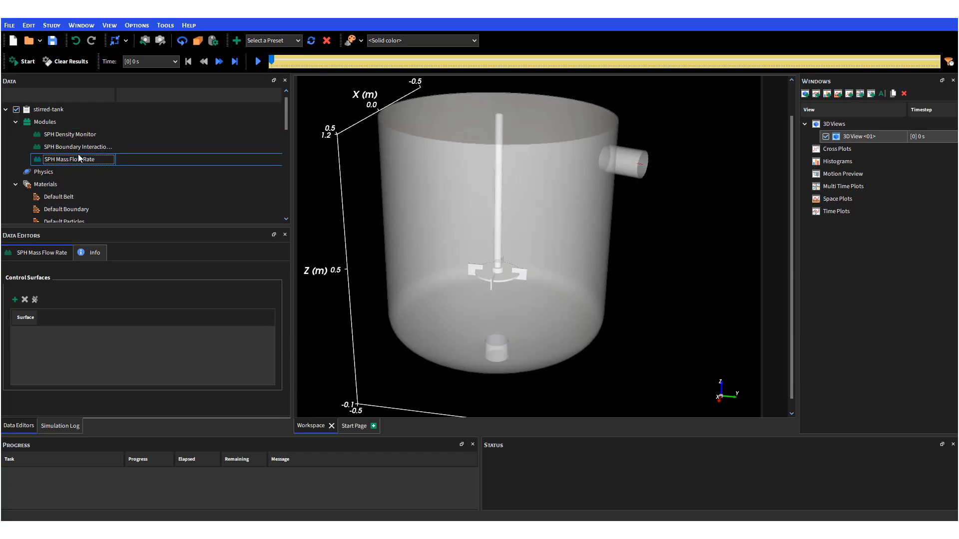
pyautogui.click(70, 137)
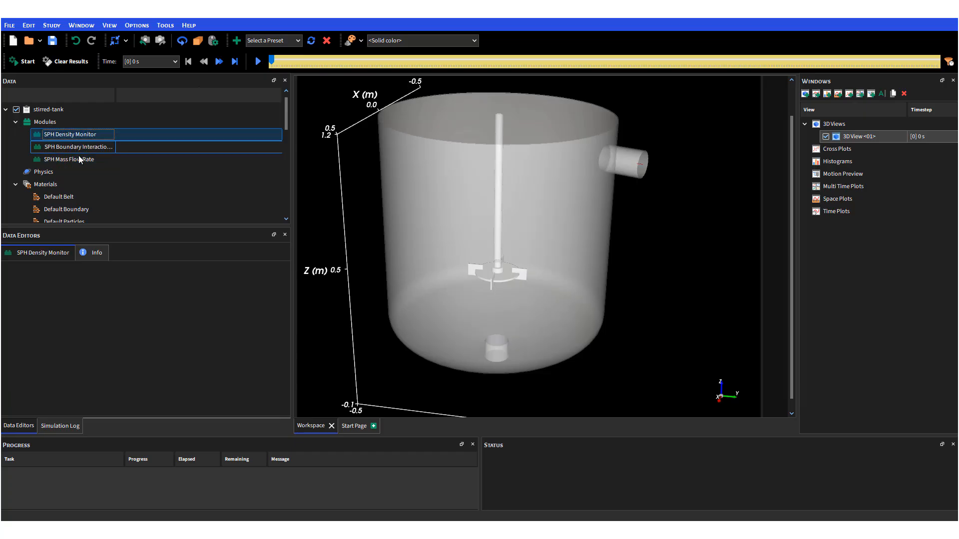
pyautogui.click(79, 148)
pyautogui.click(73, 134)
pyautogui.click(76, 146)
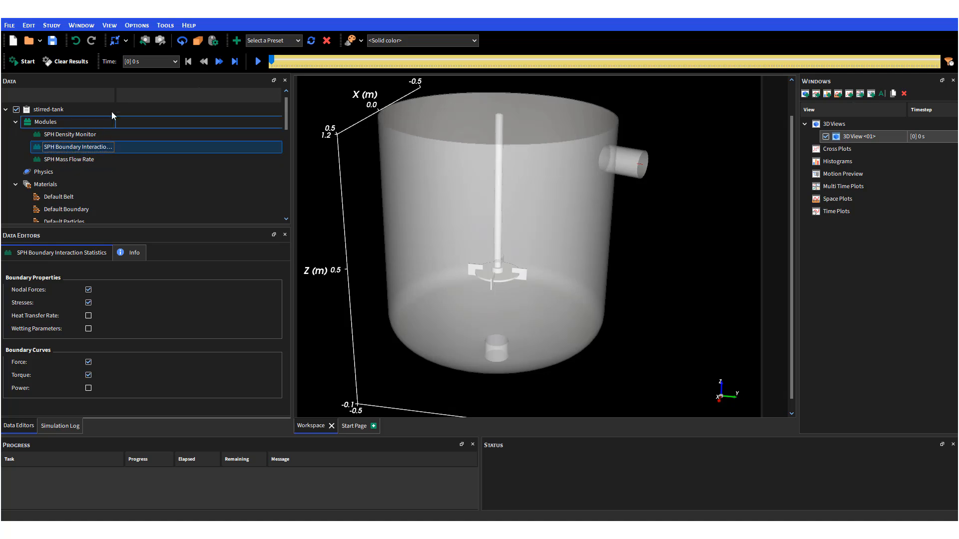
# Add inlet and outlet as the control surfaces of the SPH Mass Flow Rate module.
pyautogui.moveTo(115, 95); pyautogui.dragTo(181, 98)
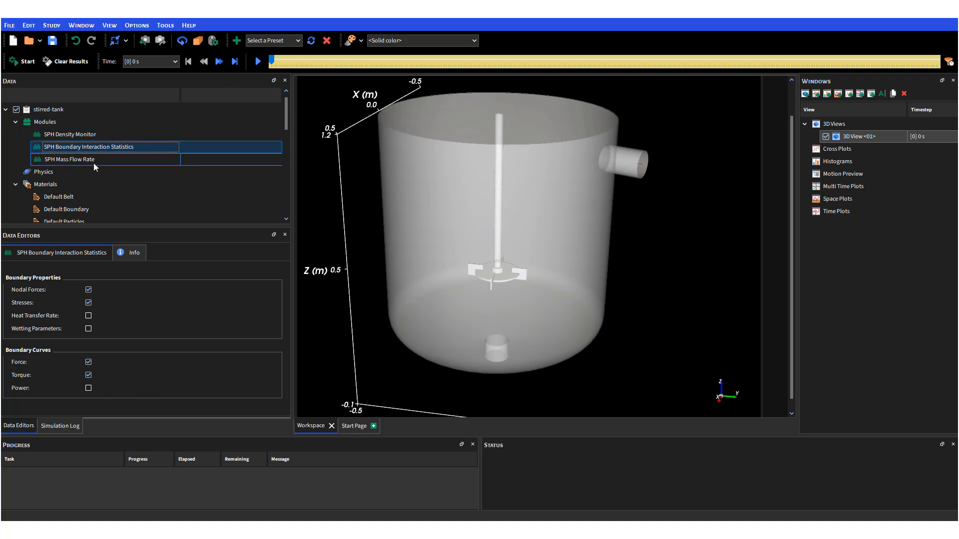
pyautogui.click(93, 161)
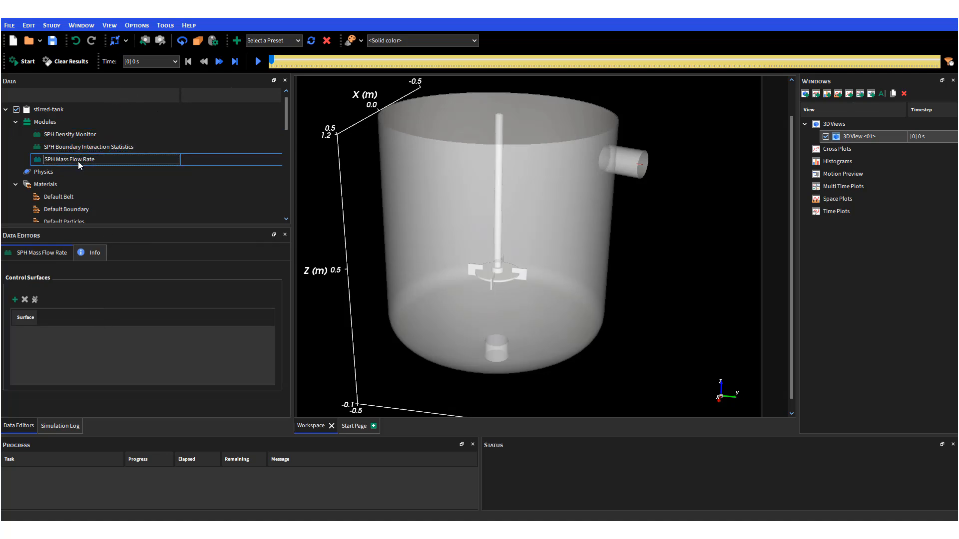
pyautogui.click(15, 301)
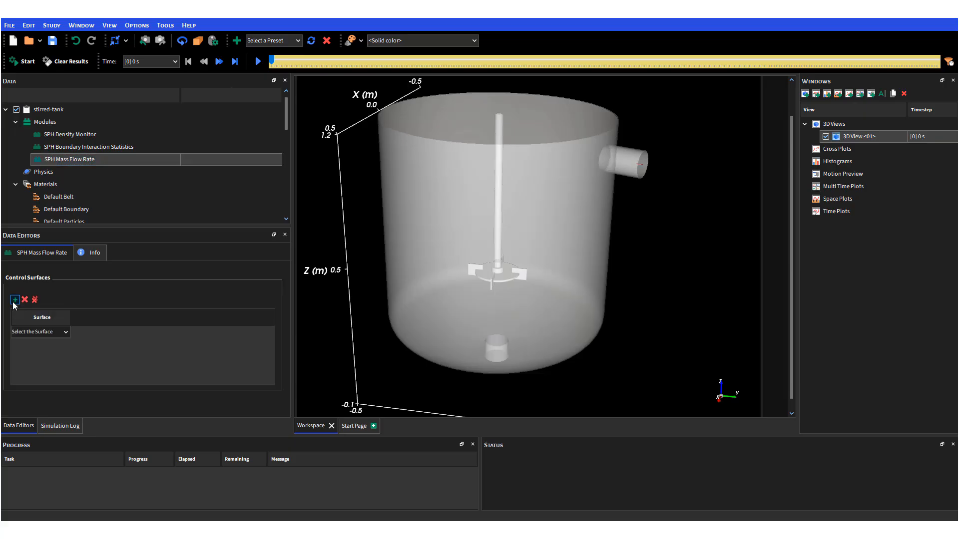
pyautogui.click(65, 332)
pyautogui.click(36, 354)
pyautogui.click(15, 300)
pyautogui.click(66, 345)
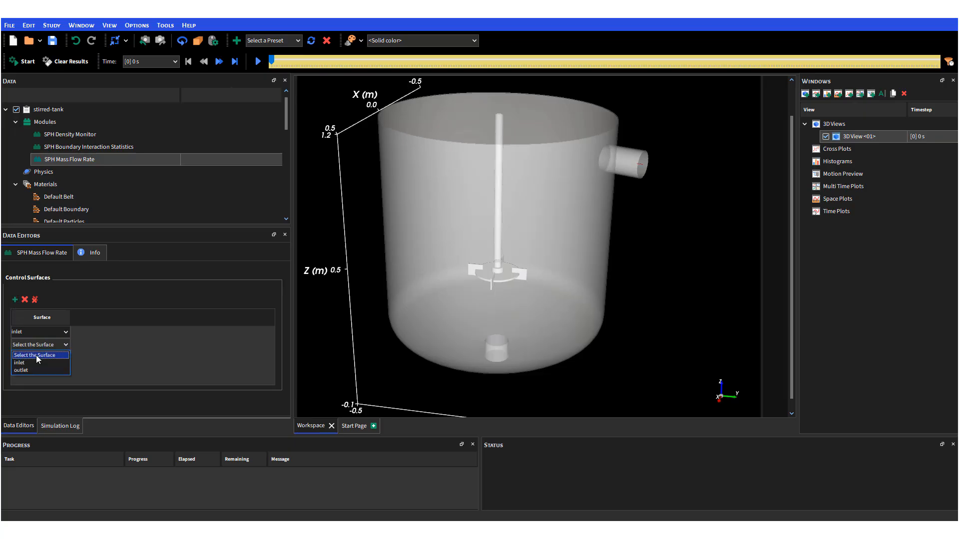
pyautogui.click(26, 370)
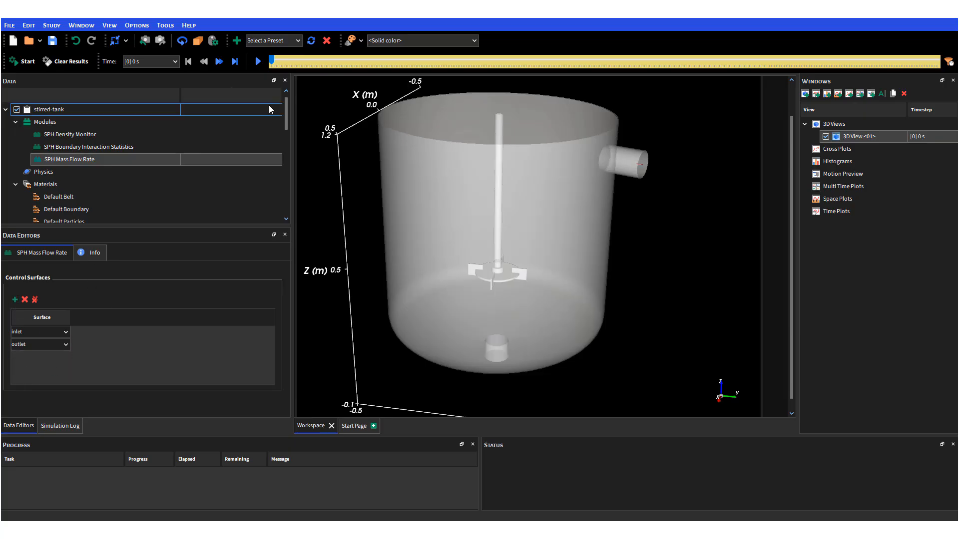
# Save the stirred-tank project and start its simulation with Auto Refresh enabled.
pyautogui.moveTo(286, 129); pyautogui.dragTo(282, 205)
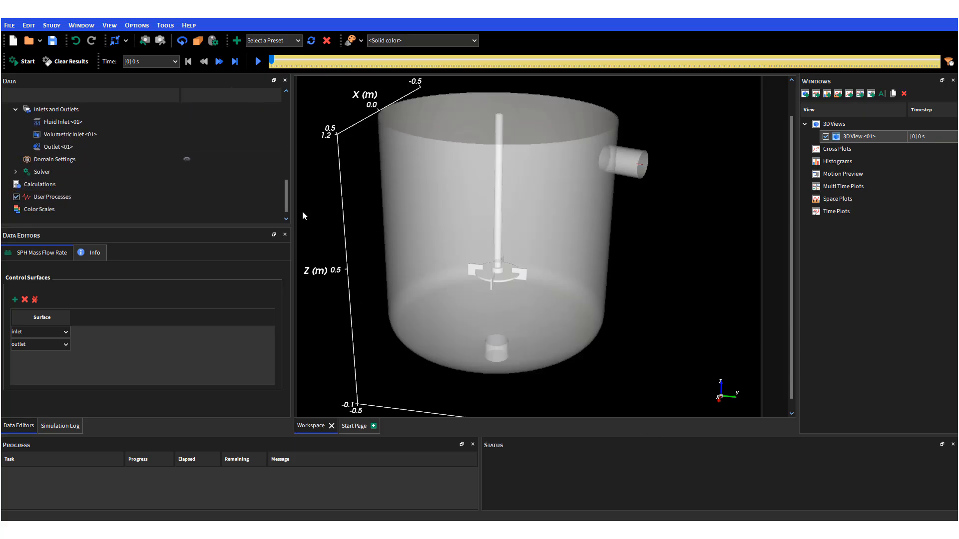
pyautogui.moveTo(286, 207); pyautogui.dragTo(300, 115)
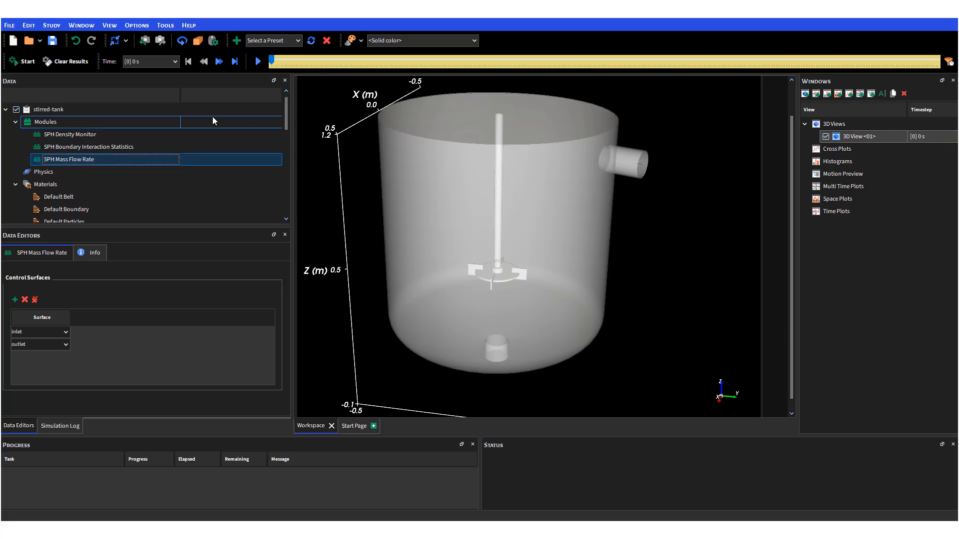
pyautogui.click(55, 42)
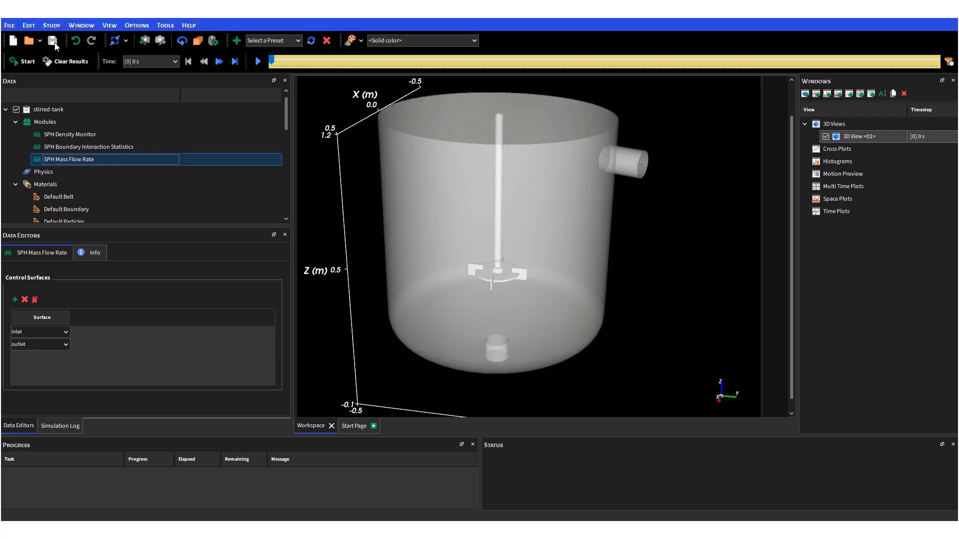
pyautogui.click(22, 64)
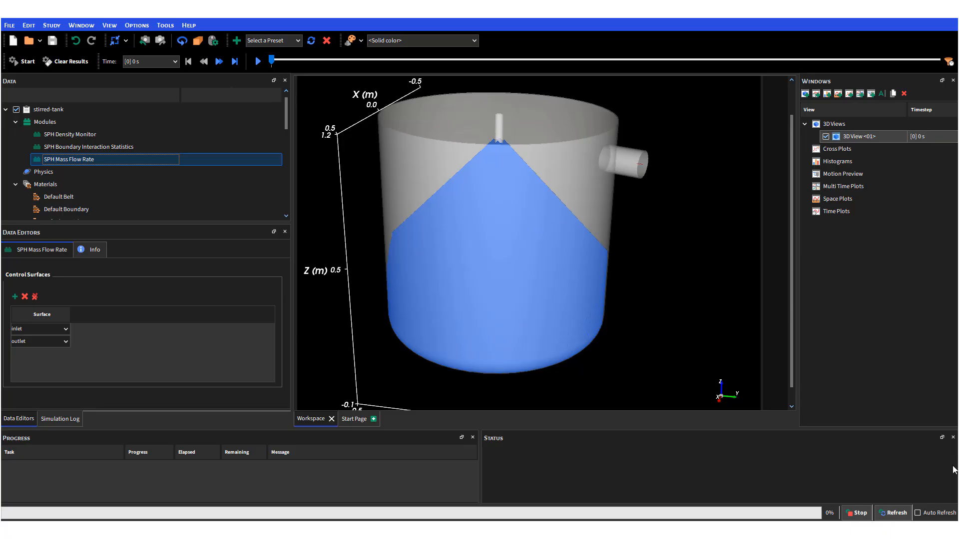
pyautogui.click(918, 513)
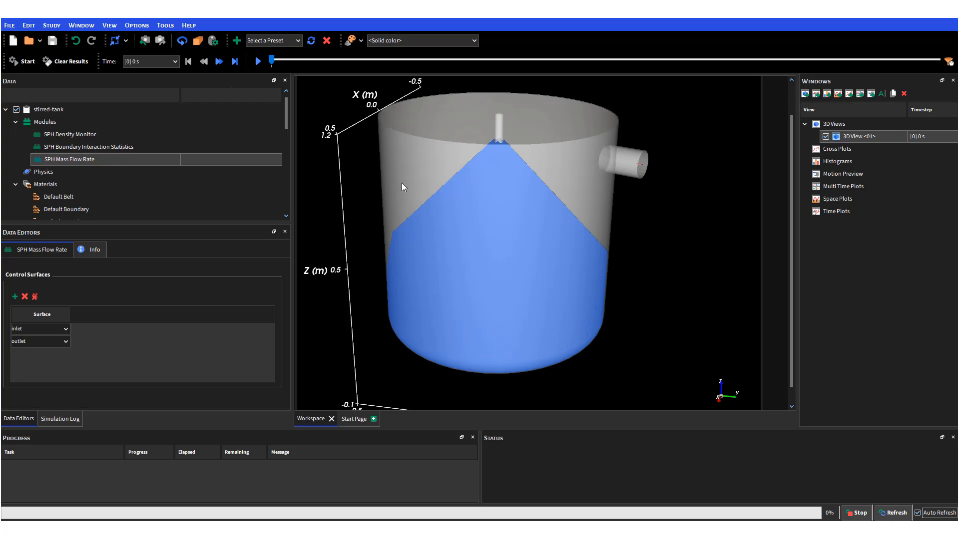
# Temporarily hide and reshow tank_body and the SPH fluid to examine the initial fluid fill in the 3D view.
pyautogui.moveTo(288, 119); pyautogui.dragTo(294, 176)
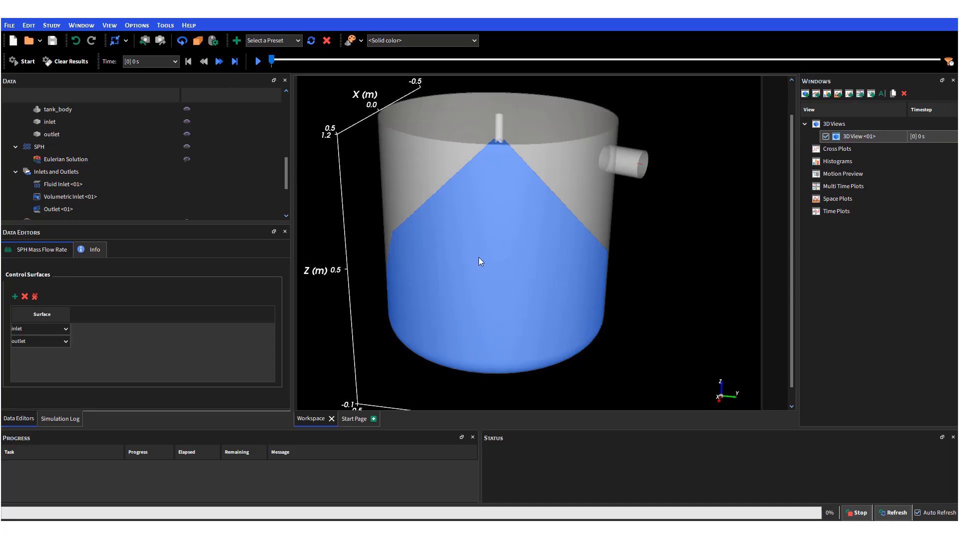
pyautogui.click(38, 148)
pyautogui.moveTo(288, 167); pyautogui.dragTo(287, 155)
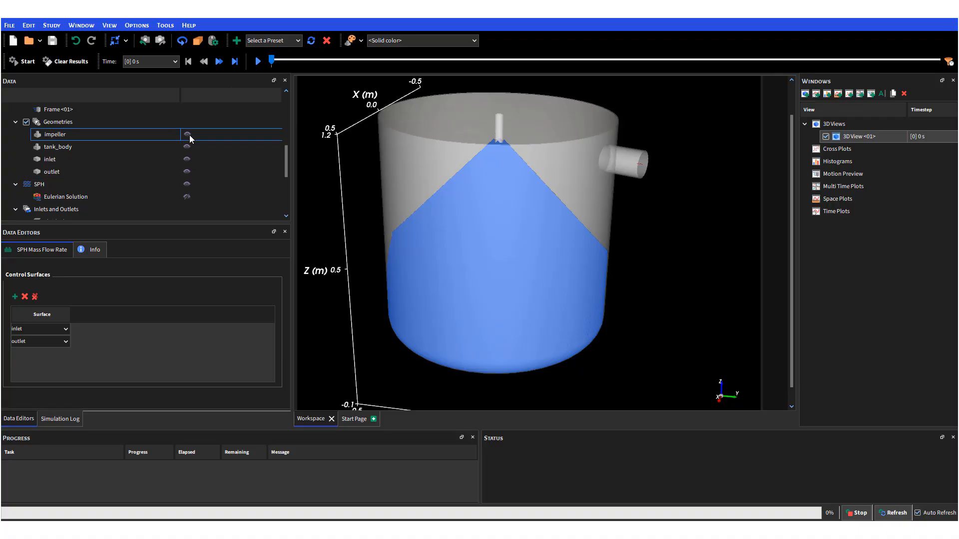
pyautogui.click(187, 148)
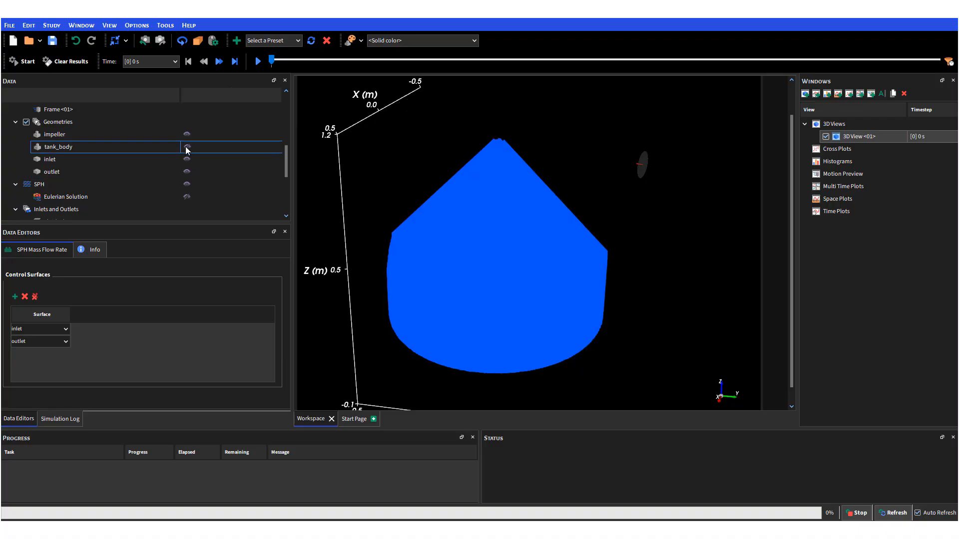
pyautogui.click(187, 148)
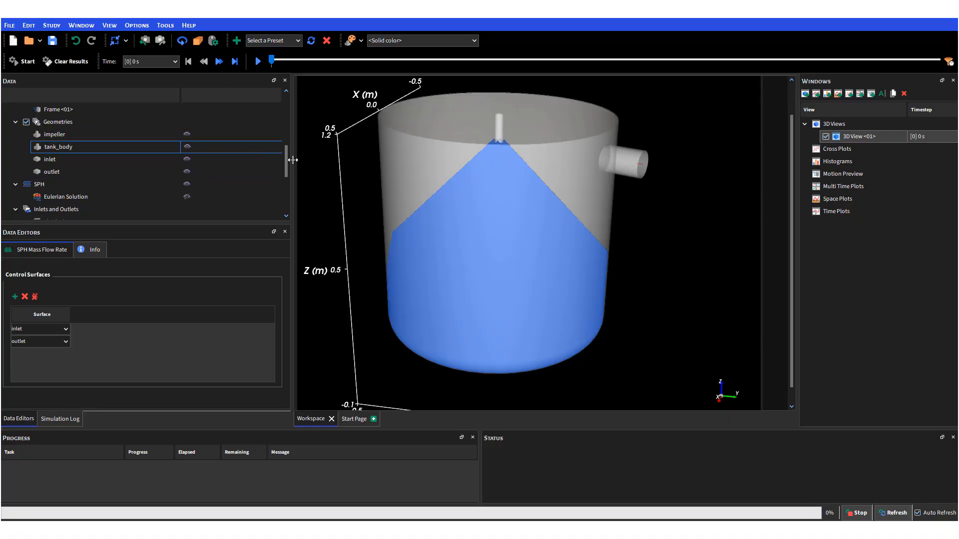
pyautogui.click(186, 185)
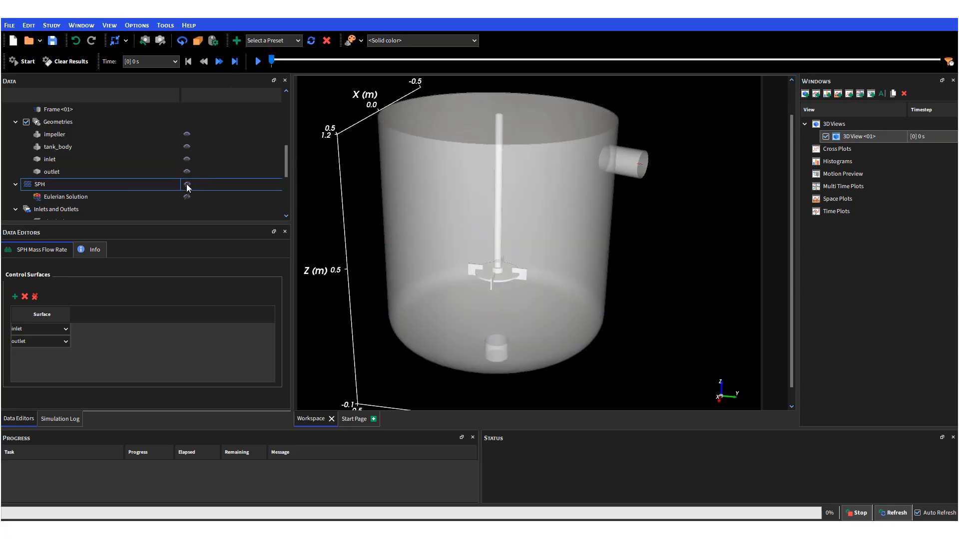
pyautogui.click(187, 185)
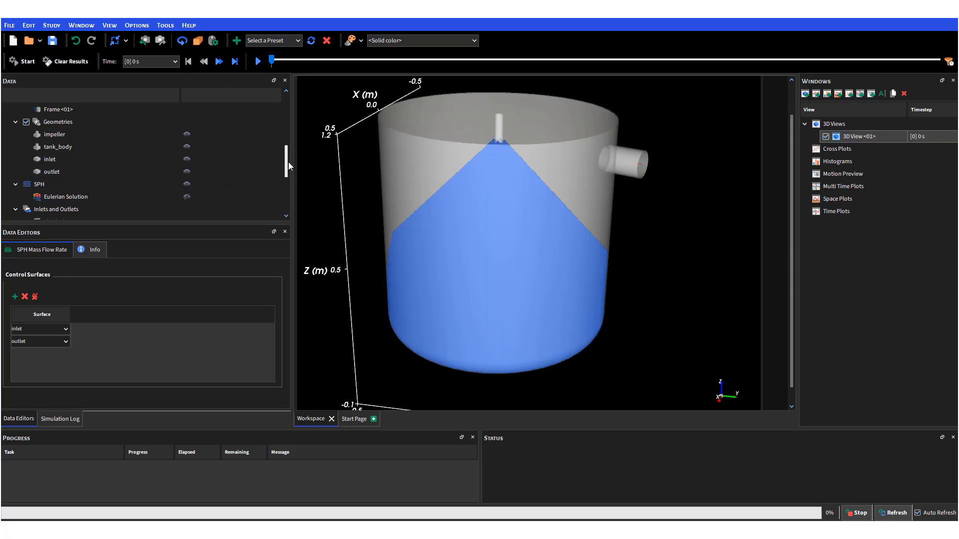
# Create a time plot and add the inlet geometry's Mass Flow Rate curve to it.
pyautogui.moveTo(287, 162)
pyautogui.mouseDown()
pyautogui.moveTo(287, 204)
pyautogui.moveTo(288, 170)
pyautogui.mouseUp()
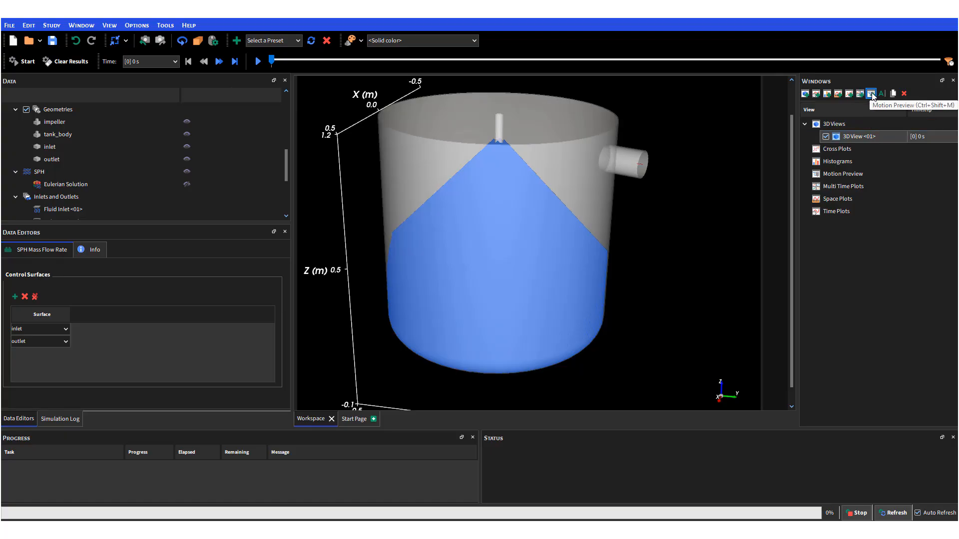
pyautogui.click(817, 94)
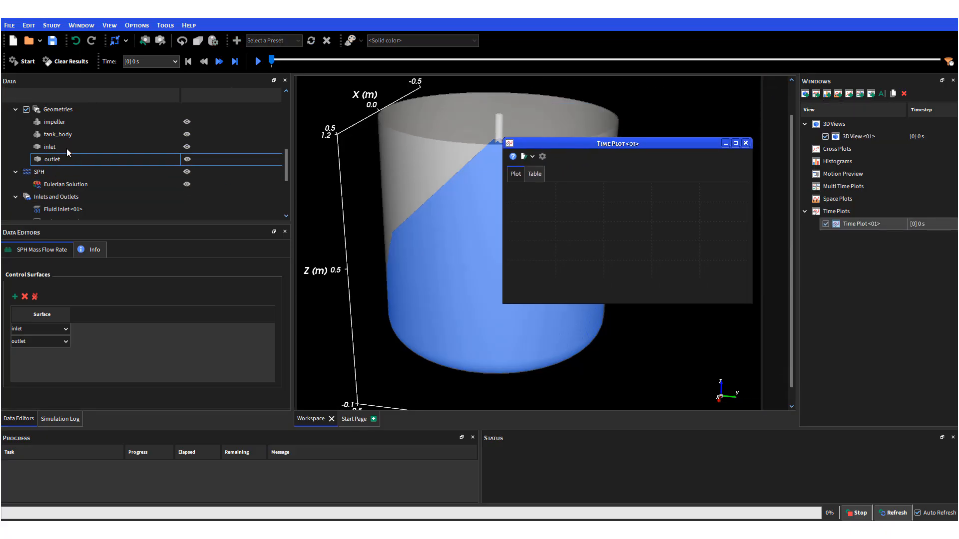
pyautogui.click(54, 148)
pyautogui.click(147, 265)
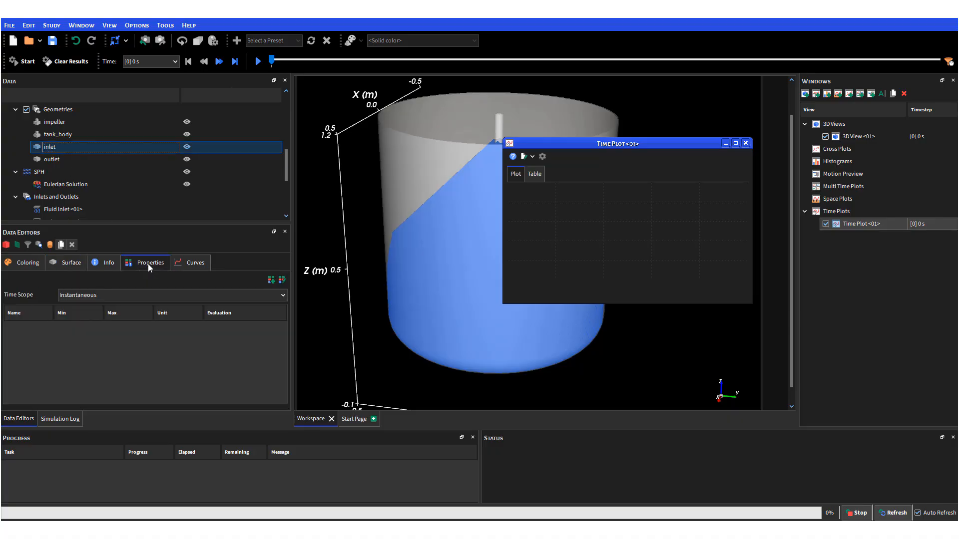
pyautogui.click(196, 263)
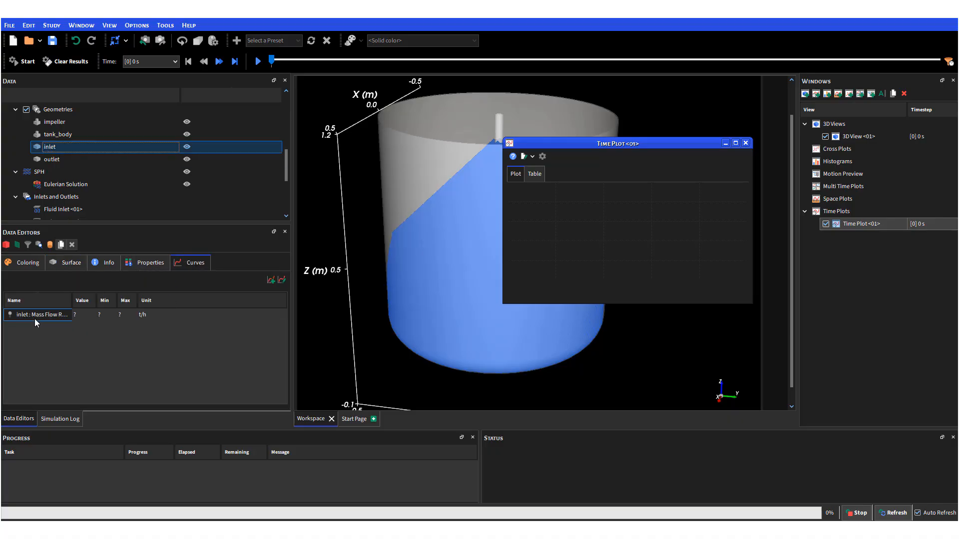
pyautogui.moveTo(32, 314); pyautogui.dragTo(565, 214)
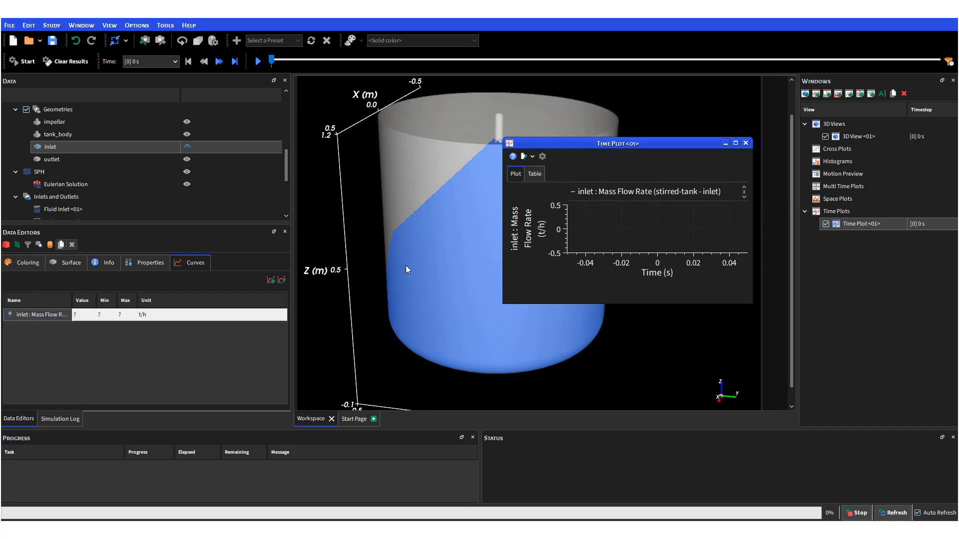
# Add the outlet's Mass Flow Rate curve to the time plot, then enlarge and reposition the plot window.
pyautogui.click(43, 157)
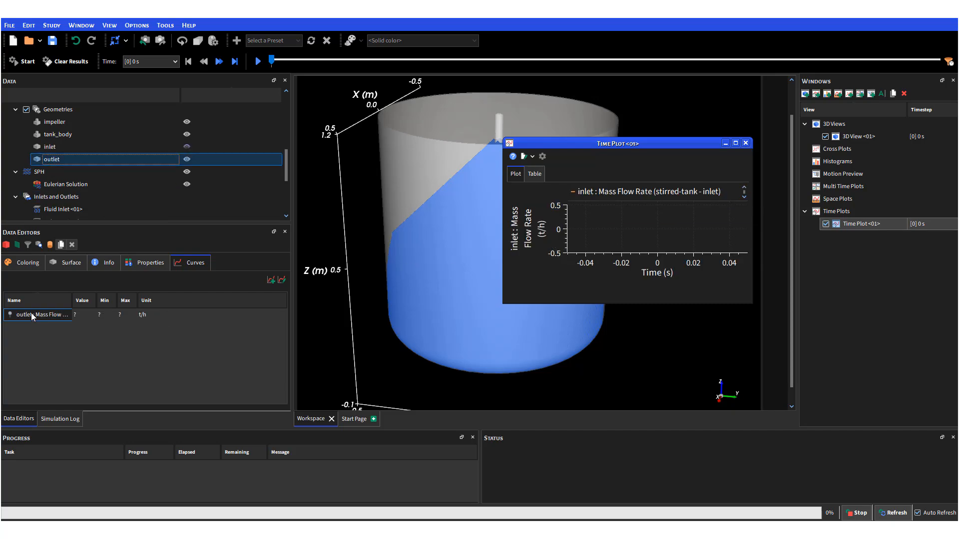
pyautogui.moveTo(31, 312); pyautogui.dragTo(580, 244)
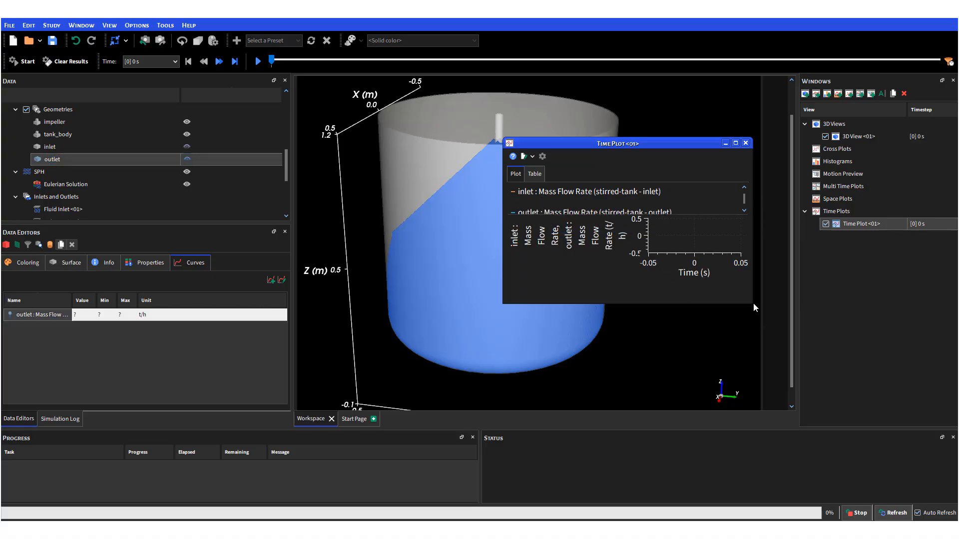
pyautogui.moveTo(753, 306); pyautogui.dragTo(762, 400)
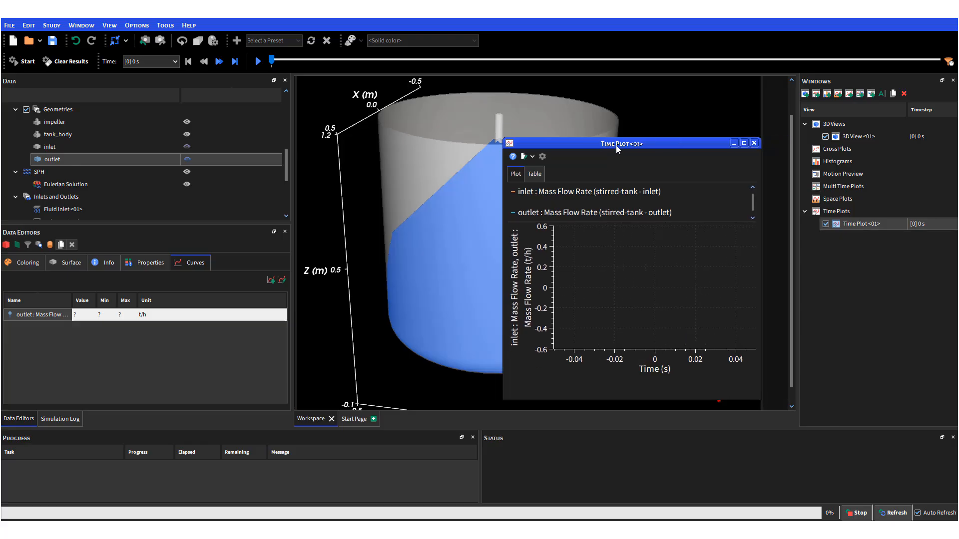
pyautogui.moveTo(616, 145); pyautogui.dragTo(494, 128)
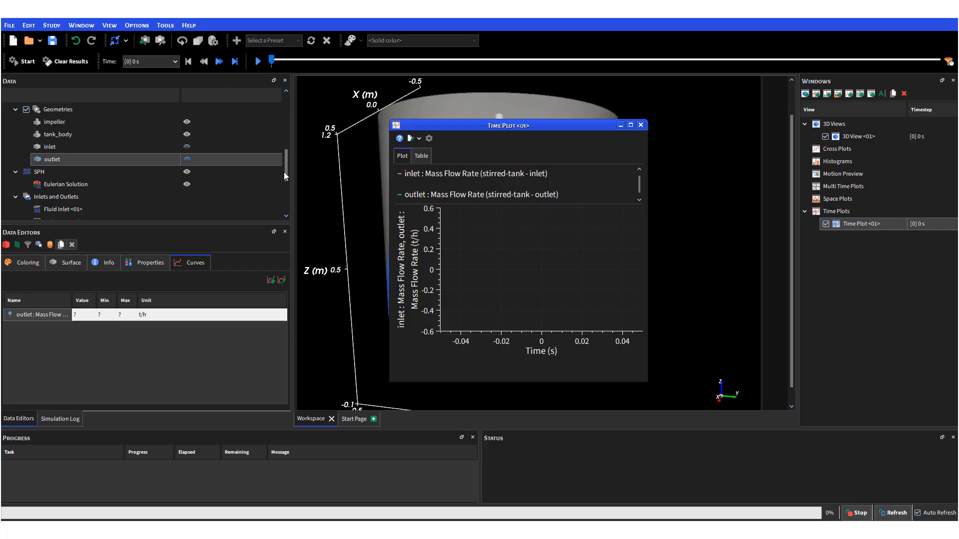
# Create a Plane process from the SPH data.
pyautogui.moveTo(287, 174); pyautogui.dragTo(290, 144)
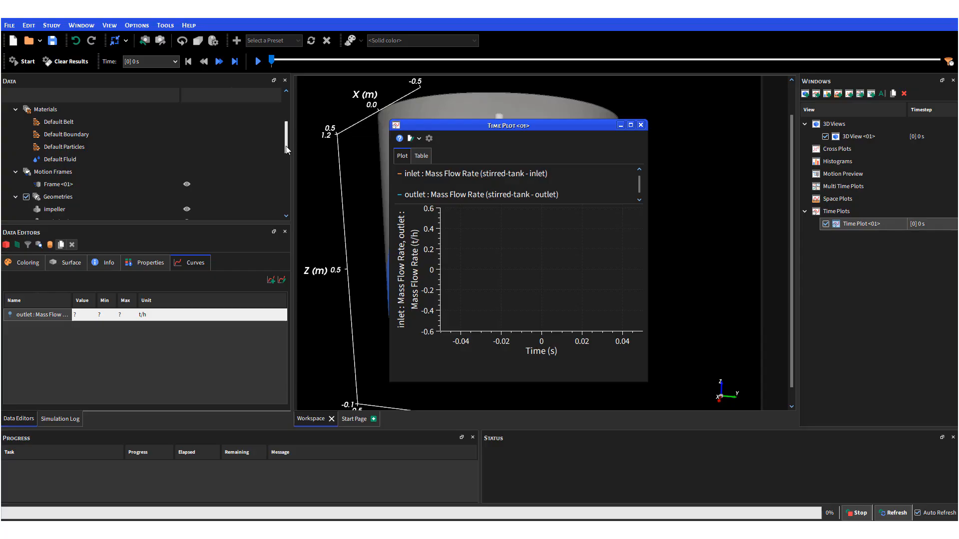
pyautogui.moveTo(286, 150); pyautogui.dragTo(290, 183)
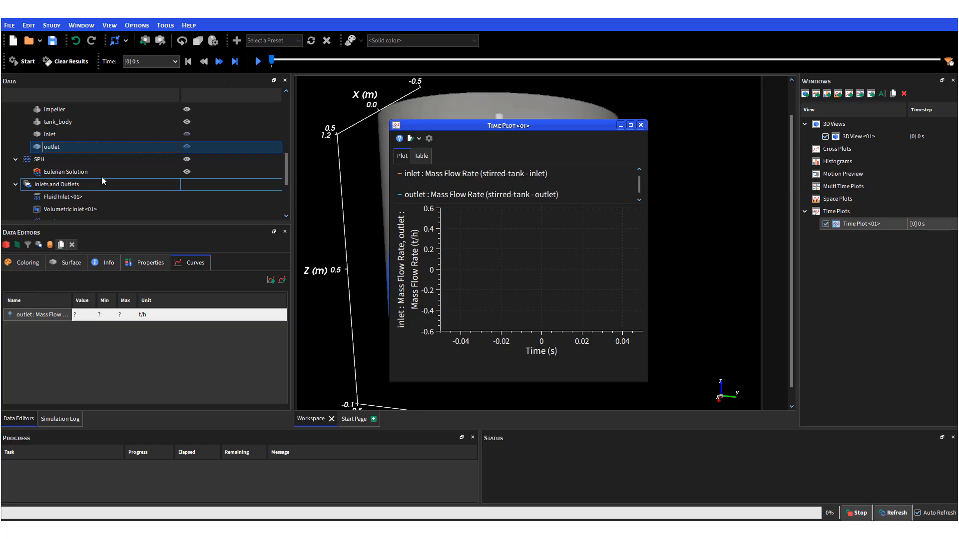
pyautogui.click(43, 160)
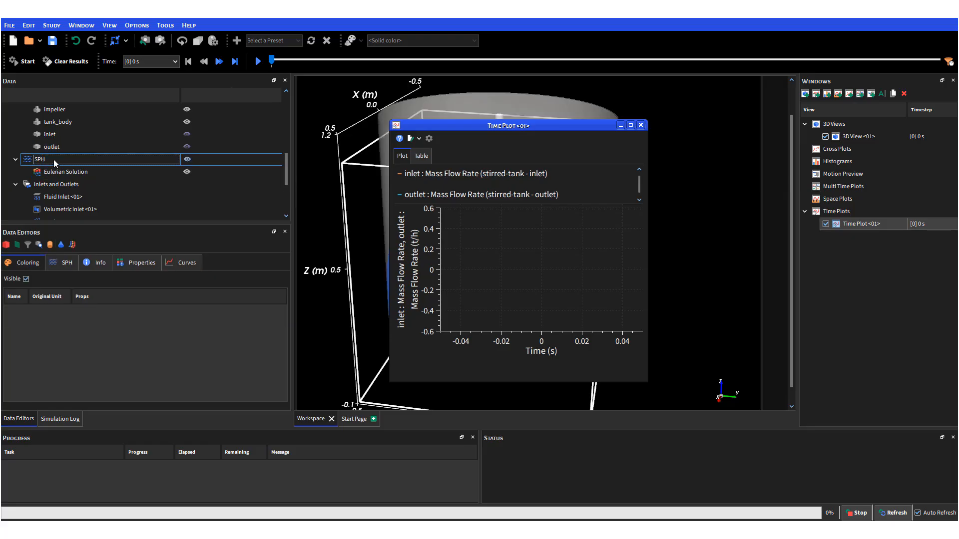
pyautogui.rightClick(59, 161)
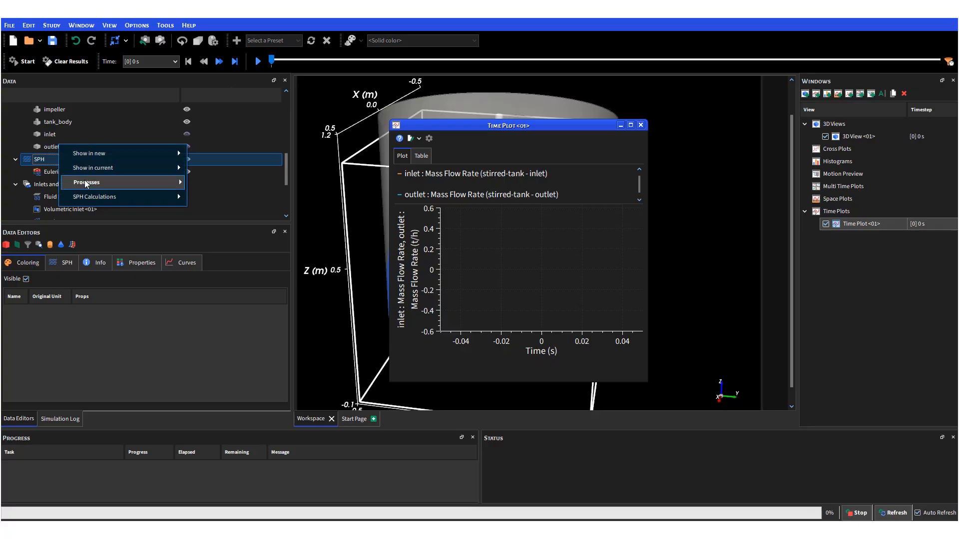
pyautogui.moveTo(87, 183)
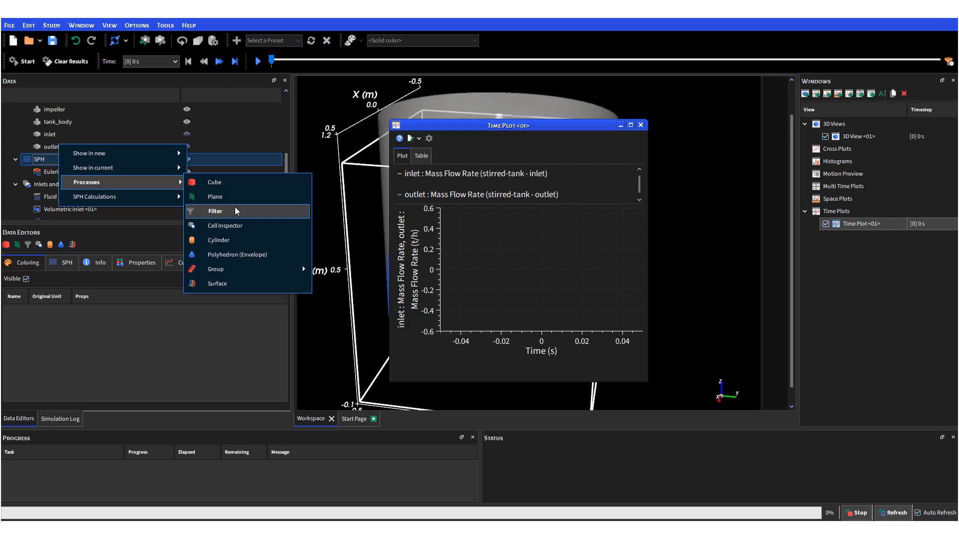
pyautogui.click(228, 199)
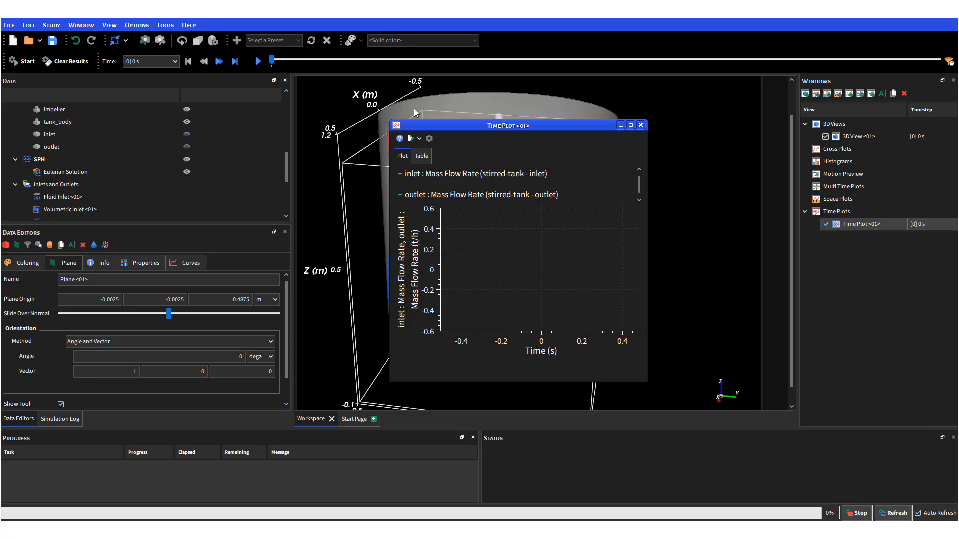
# Move the time plot window aside and examine the new plane's orientation within the tank.
pyautogui.moveTo(461, 130); pyautogui.dragTo(729, 141)
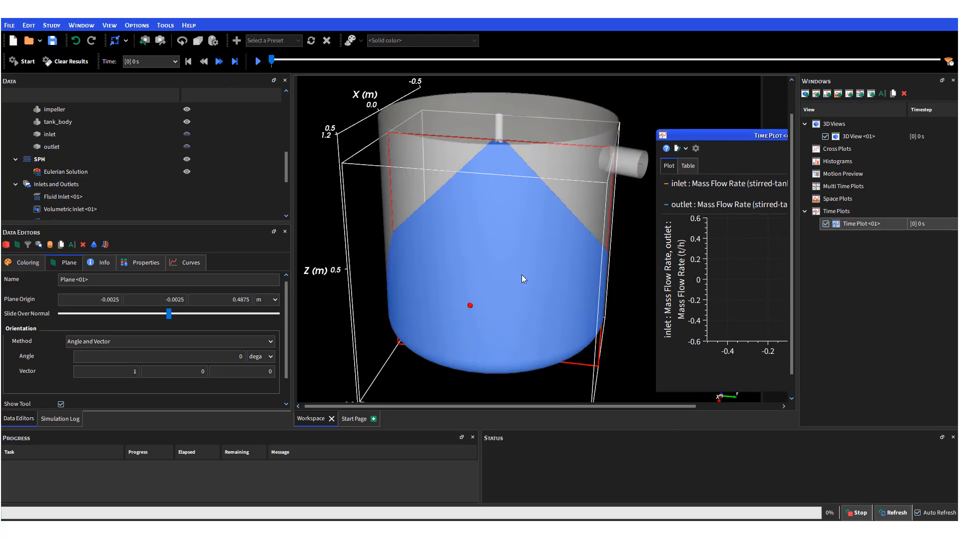
pyautogui.moveTo(621, 305); pyautogui.dragTo(432, 327)
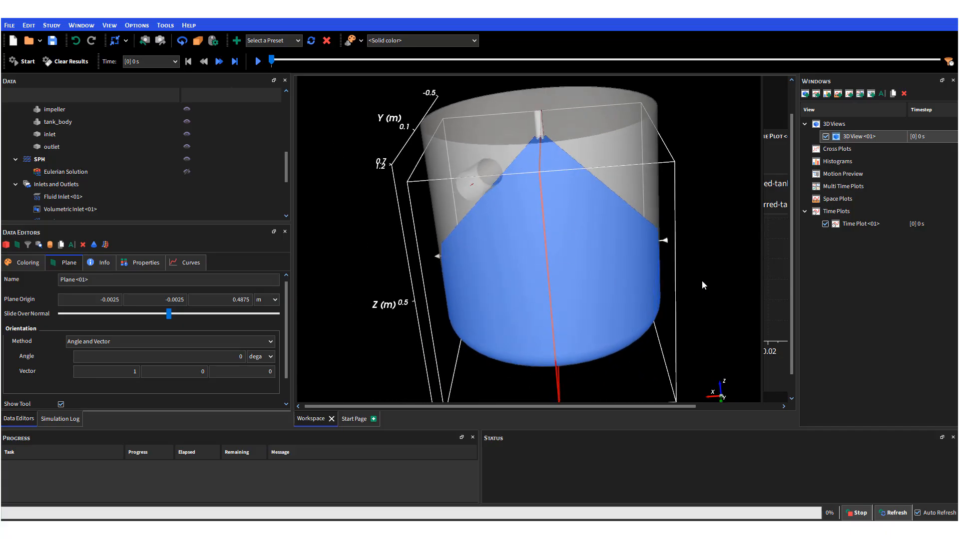
pyautogui.moveTo(702, 281)
pyautogui.mouseDown()
pyautogui.moveTo(668, 266)
pyautogui.moveTo(669, 291)
pyautogui.moveTo(707, 267)
pyautogui.mouseUp()
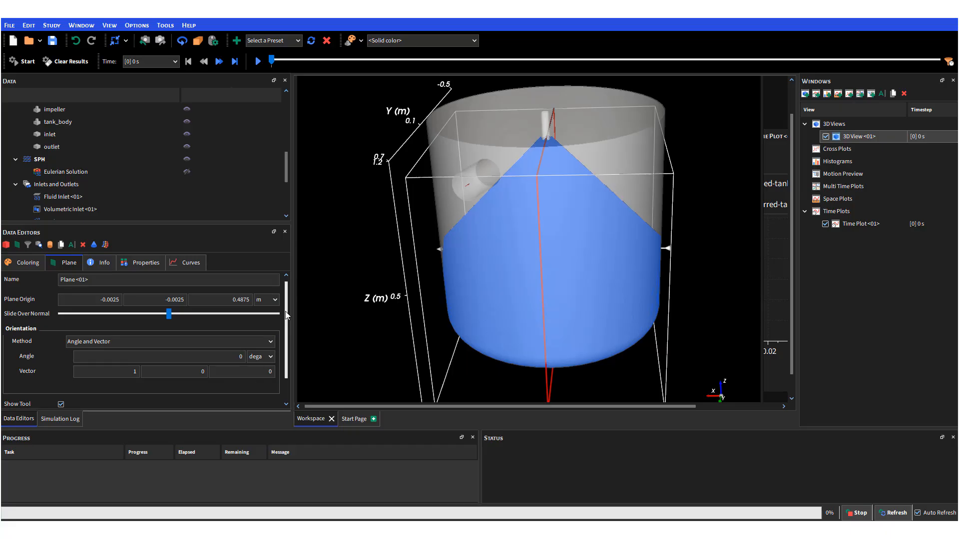
pyautogui.moveTo(286, 315); pyautogui.dragTo(288, 327)
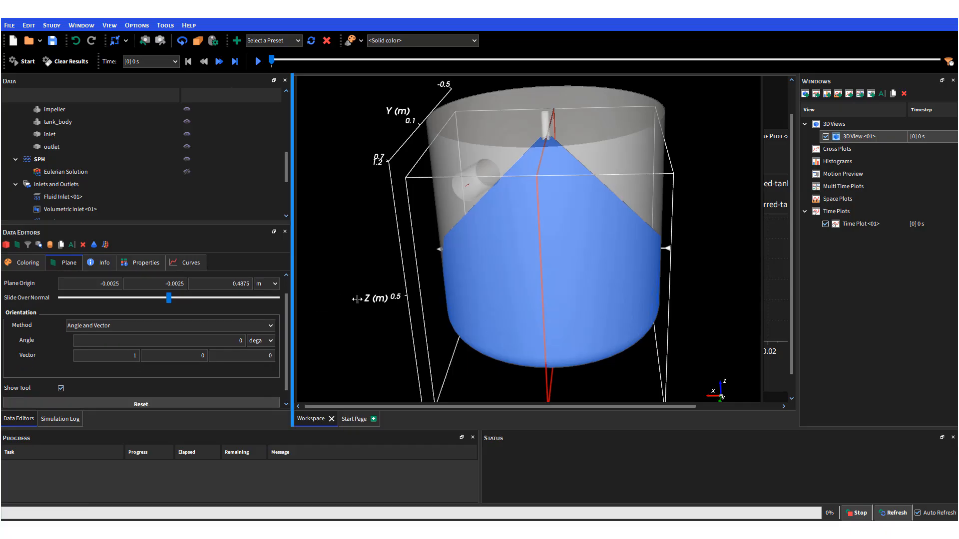
# Adjust the plane's orientation freehand with its manipulator in the 3D view, to an angle of about 2.49 degrees.
pyautogui.moveTo(700, 306); pyautogui.dragTo(719, 292)
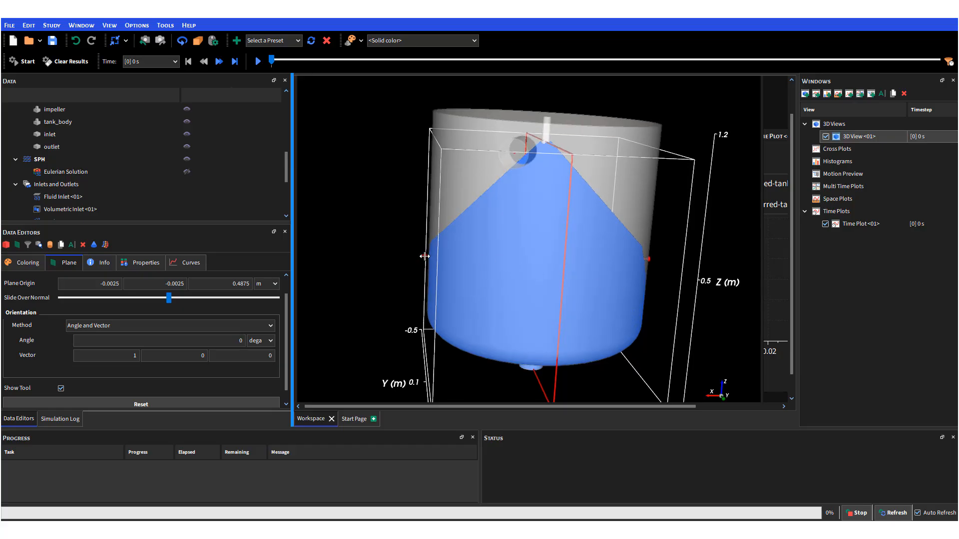
pyautogui.moveTo(424, 256)
pyautogui.mouseDown()
pyautogui.moveTo(501, 271)
pyautogui.moveTo(471, 277)
pyautogui.moveTo(420, 255)
pyautogui.mouseUp()
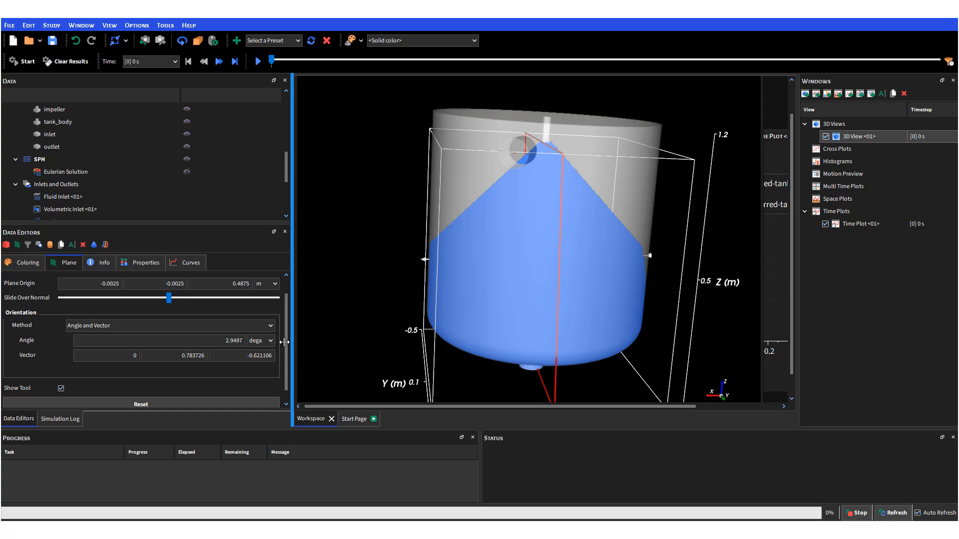
pyautogui.scroll(-1, 272, 371)
pyautogui.click(132, 346)
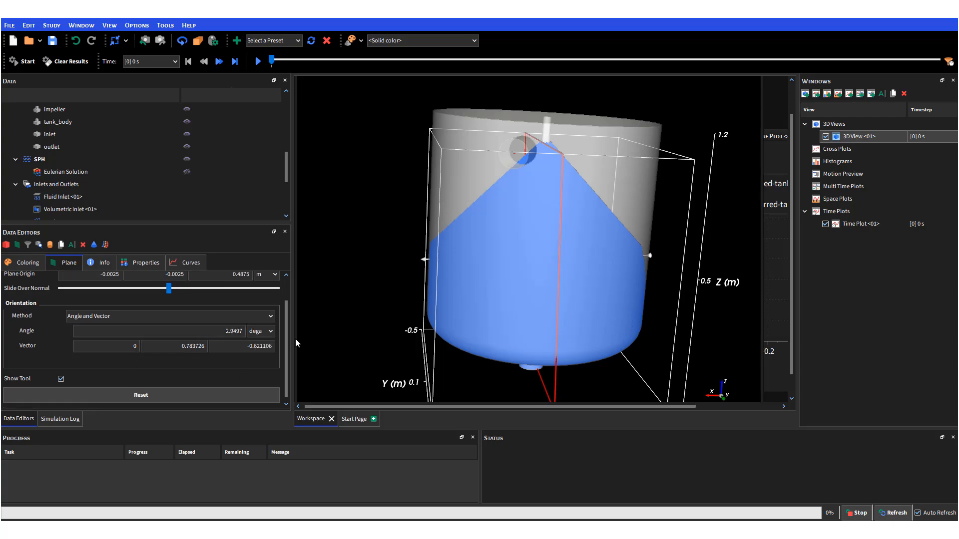
pyautogui.scroll(1, 287, 314)
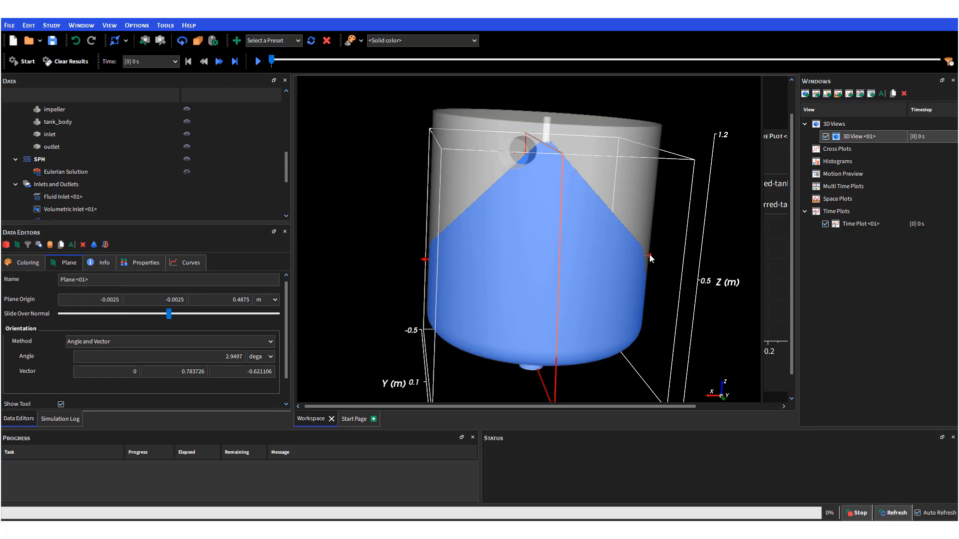
pyautogui.moveTo(649, 254)
pyautogui.mouseDown()
pyautogui.moveTo(689, 251)
pyautogui.moveTo(651, 254)
pyautogui.mouseUp()
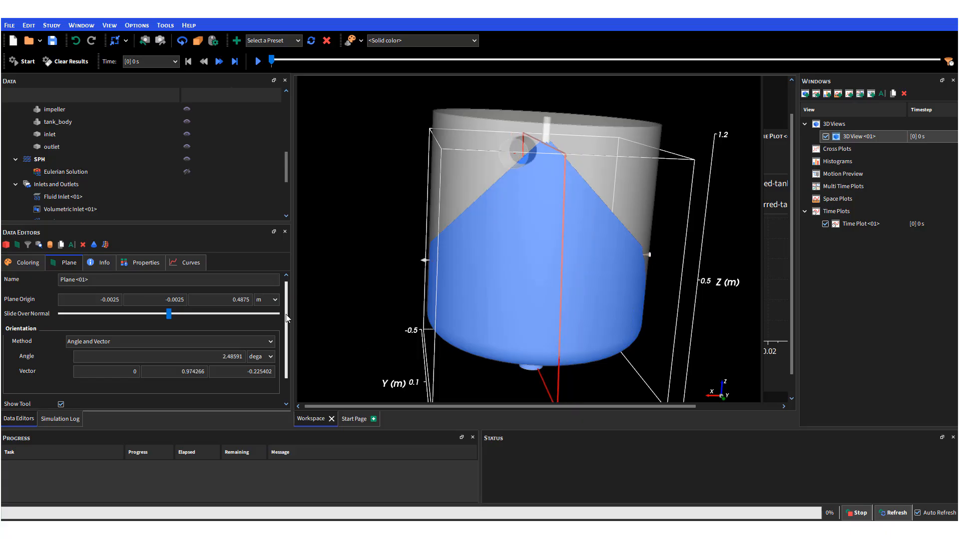
pyautogui.moveTo(285, 326); pyautogui.dragTo(285, 282)
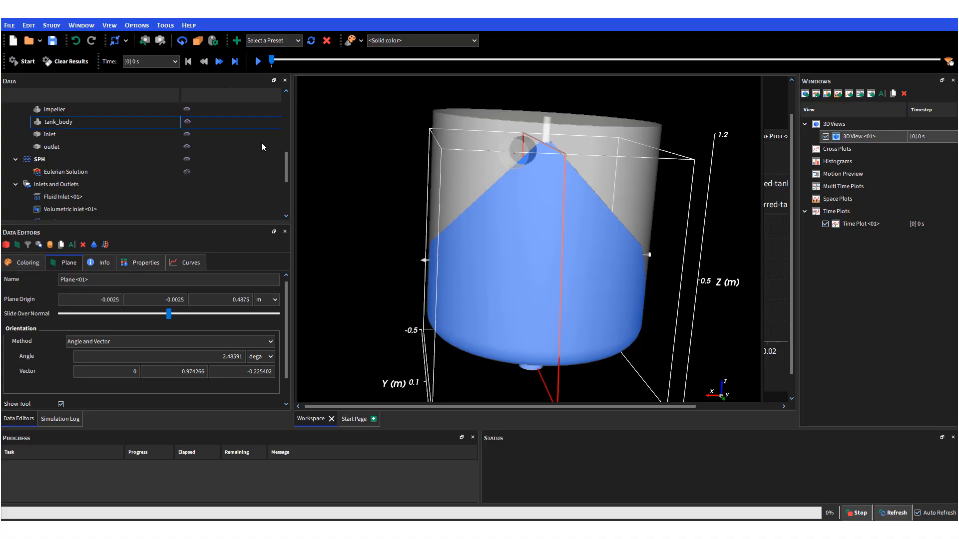
# Hide the SPH particles, then make the plane visible with its nodes shown in blue (#0055ff).
pyautogui.click(188, 161)
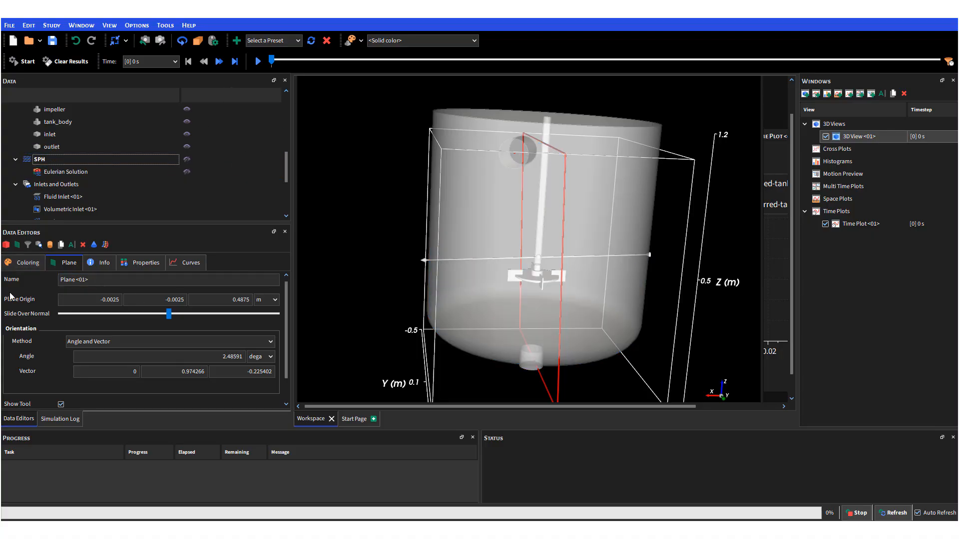
pyautogui.click(24, 263)
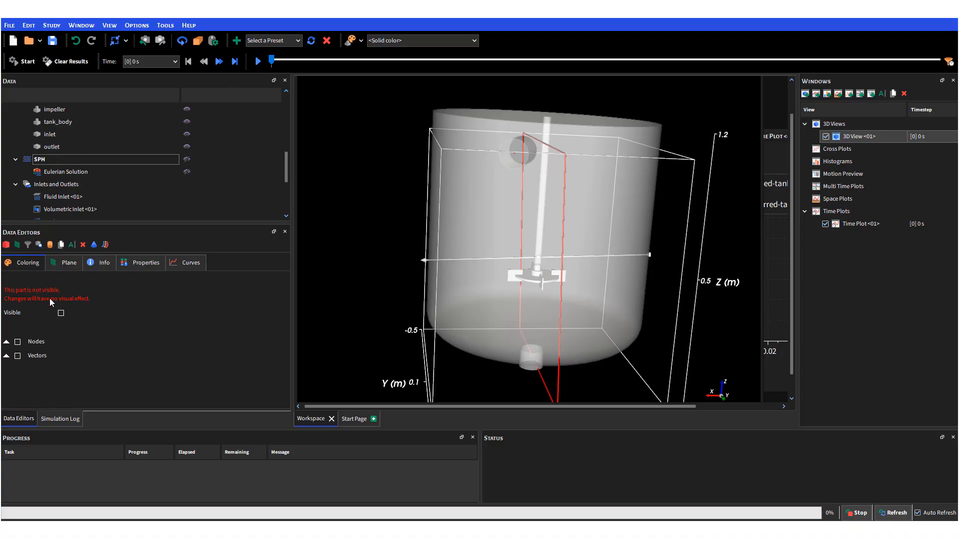
pyautogui.click(61, 314)
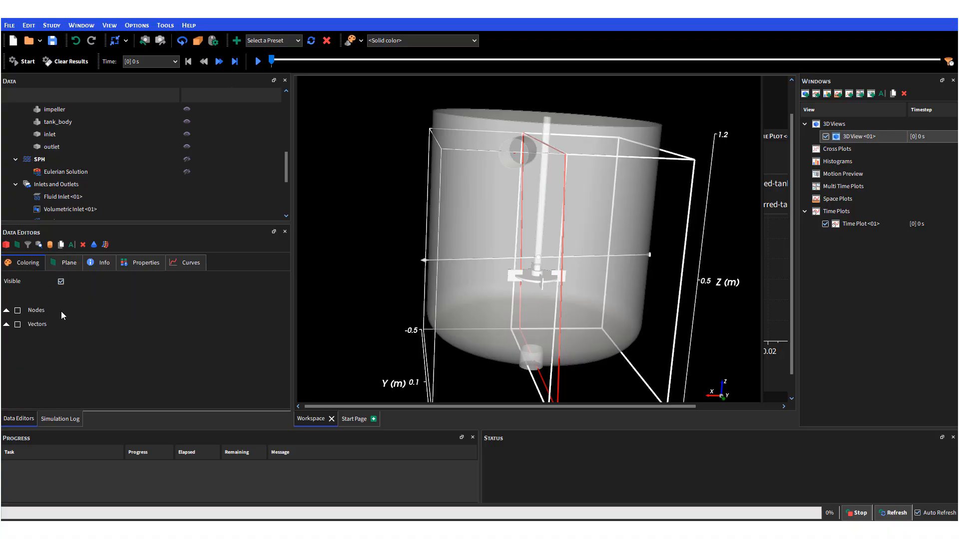
pyautogui.click(17, 311)
pyautogui.click(173, 321)
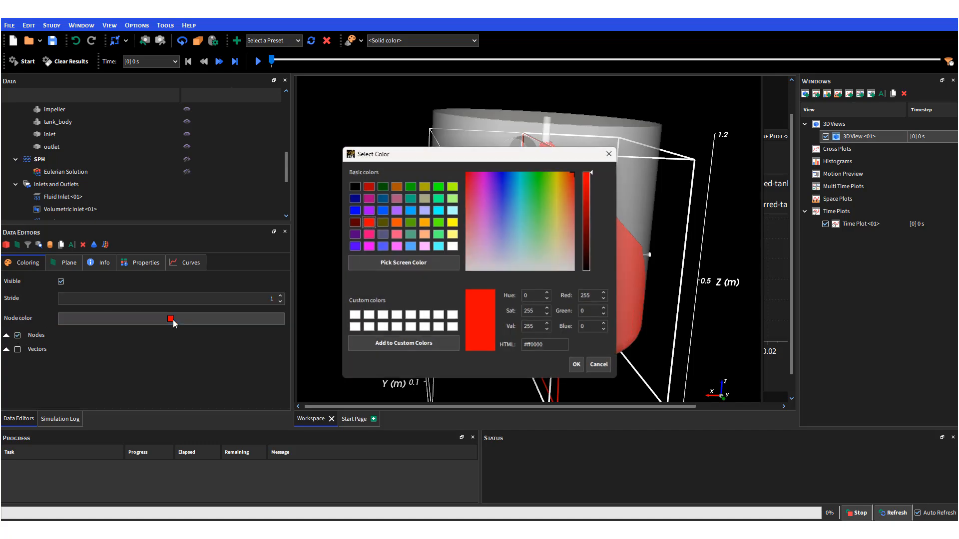
pyautogui.click(383, 209)
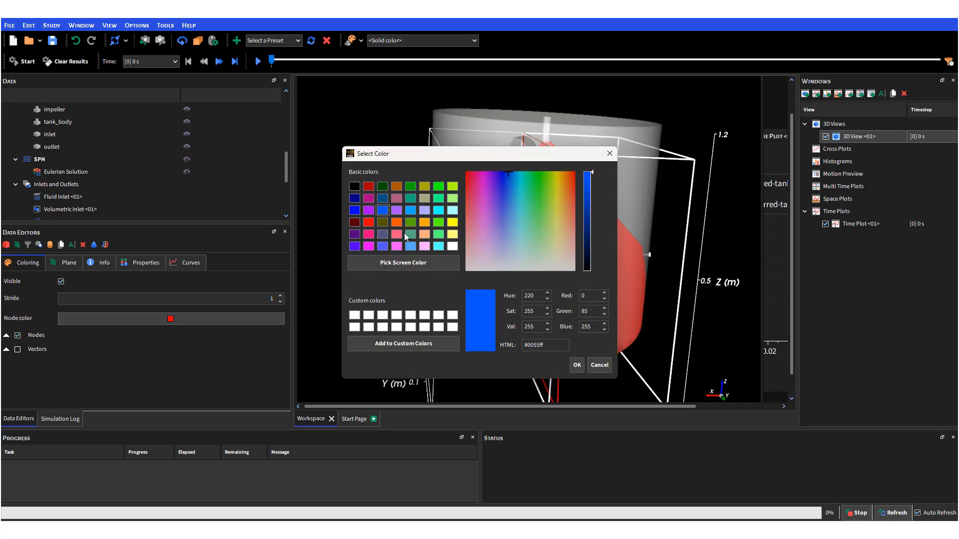
pyautogui.click(577, 365)
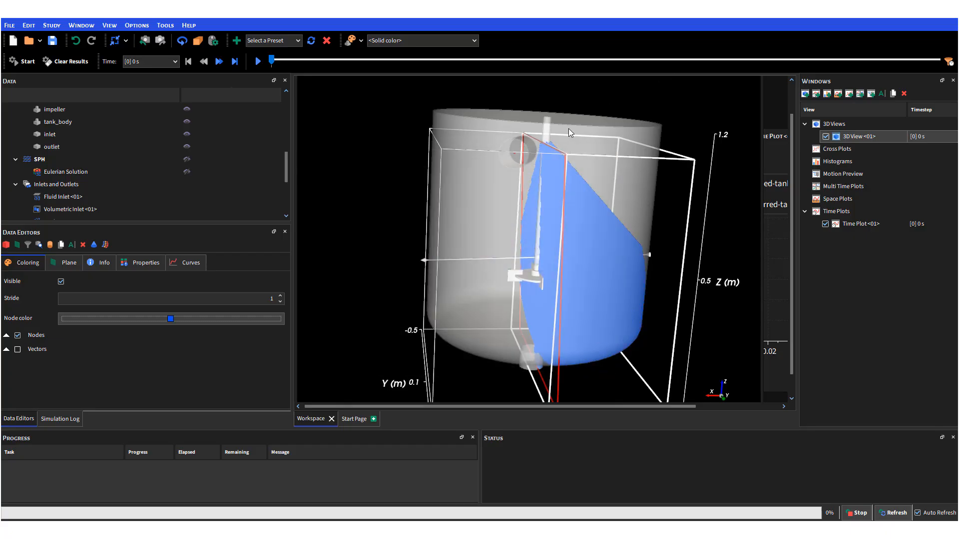
# Examine the fluid section cut by the plane from several angles and review the study's entries down to User Processes.
pyautogui.moveTo(501, 337); pyautogui.dragTo(629, 360)
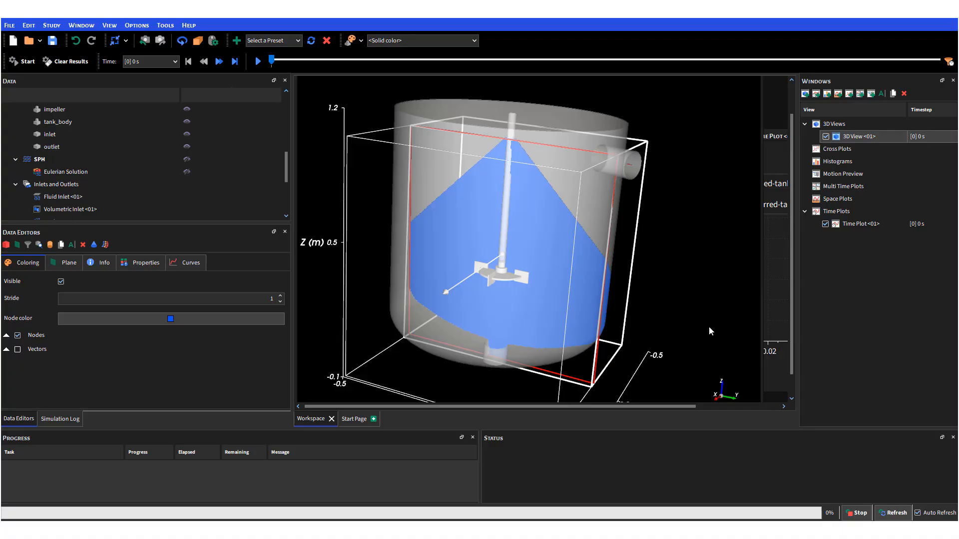
pyautogui.moveTo(708, 325); pyautogui.dragTo(582, 322)
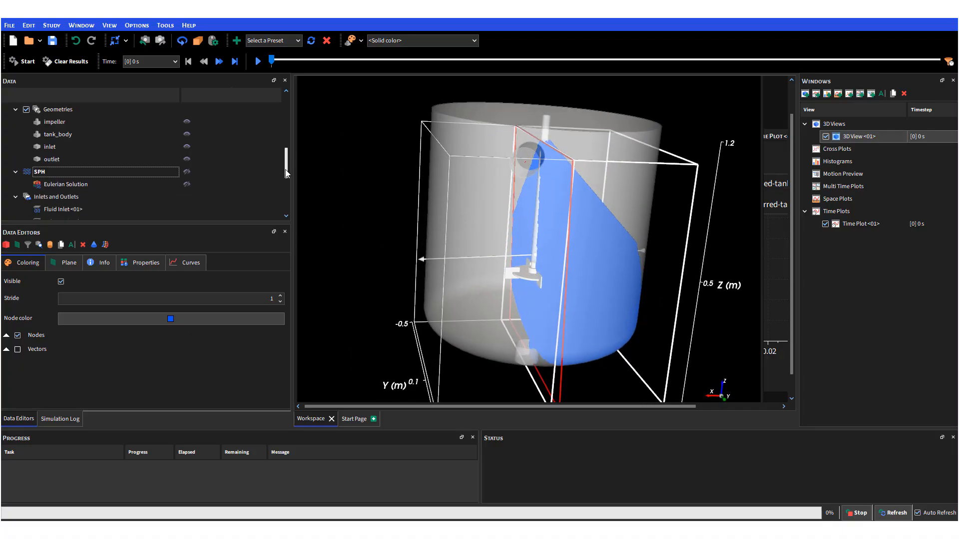
pyautogui.scroll(-1, 100, 172)
pyautogui.click(54, 139)
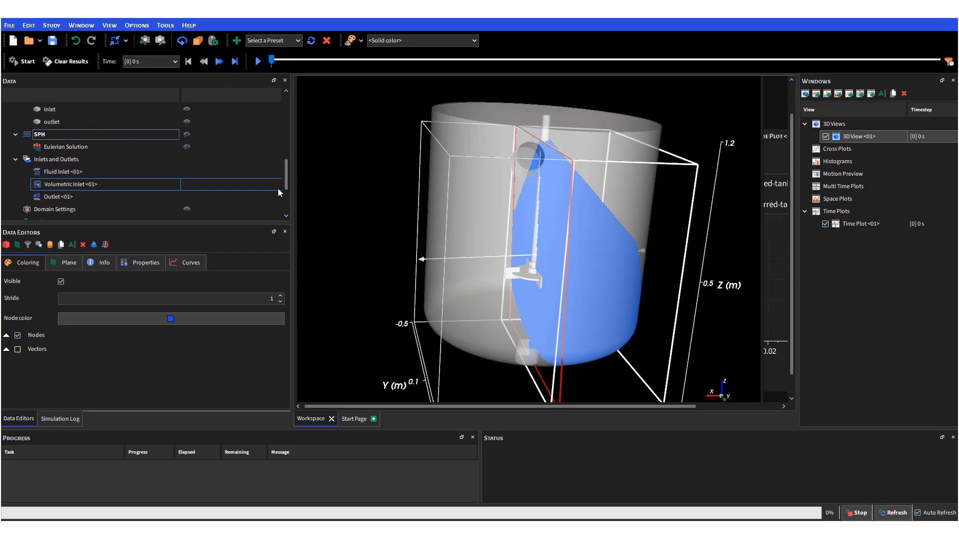
pyautogui.scroll(2, 288, 167)
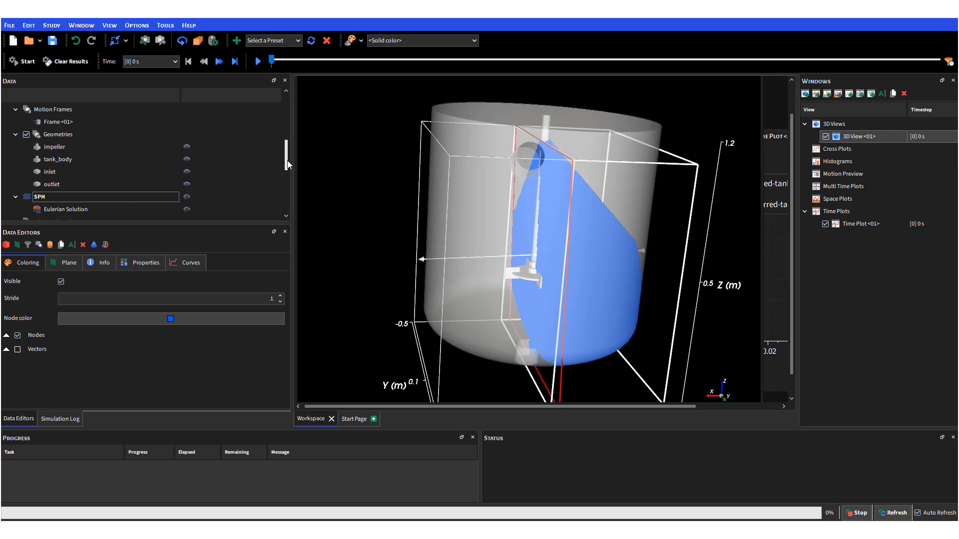
pyautogui.moveTo(289, 164); pyautogui.dragTo(290, 181)
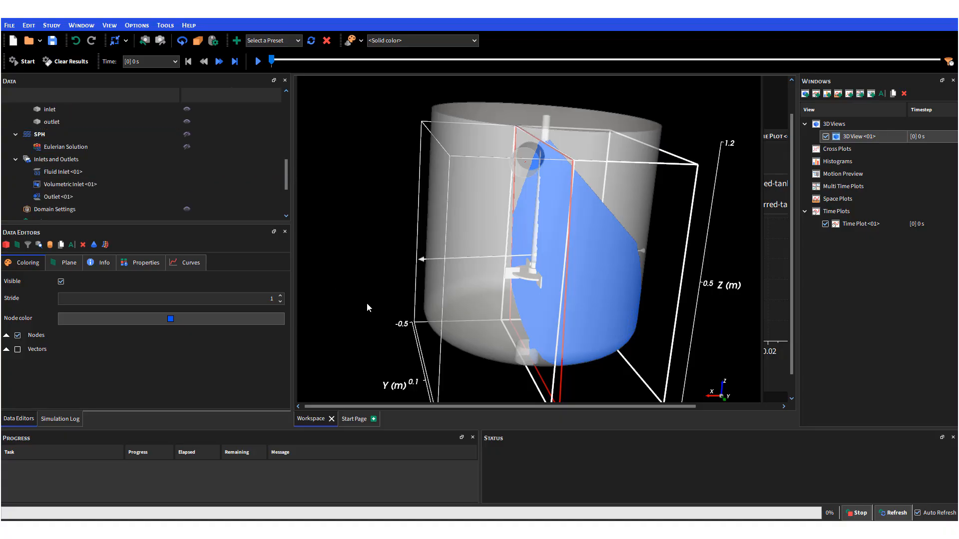
pyautogui.moveTo(367, 302)
pyautogui.mouseDown()
pyautogui.moveTo(344, 313)
pyautogui.moveTo(360, 295)
pyautogui.moveTo(380, 309)
pyautogui.mouseUp()
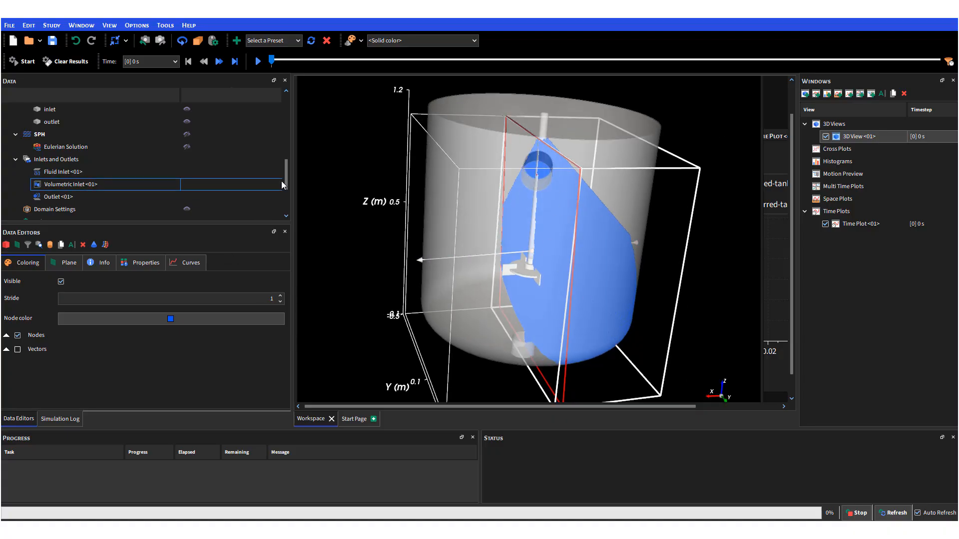
pyautogui.moveTo(284, 181); pyautogui.dragTo(289, 209)
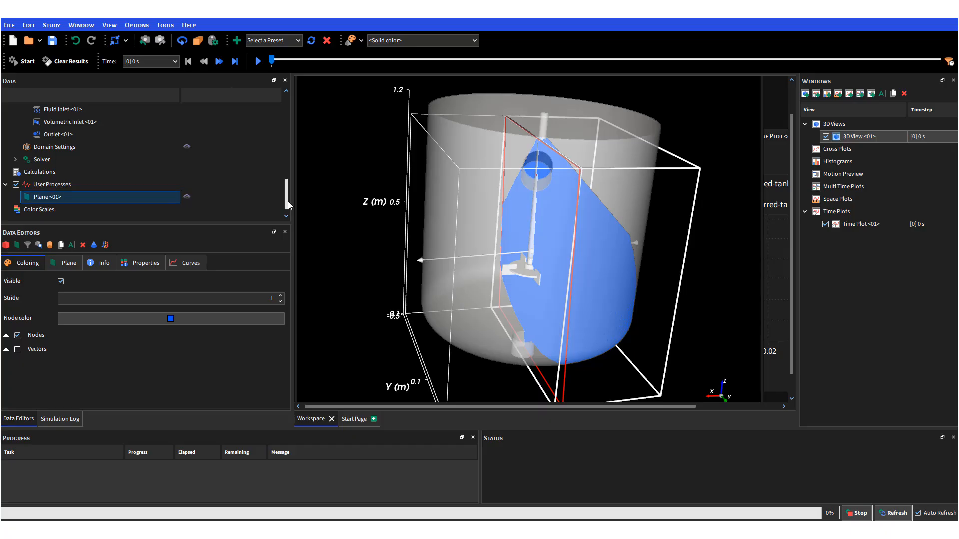
pyautogui.moveTo(288, 200)
pyautogui.mouseDown()
pyautogui.moveTo(288, 188)
pyautogui.moveTo(288, 206)
pyautogui.mouseUp()
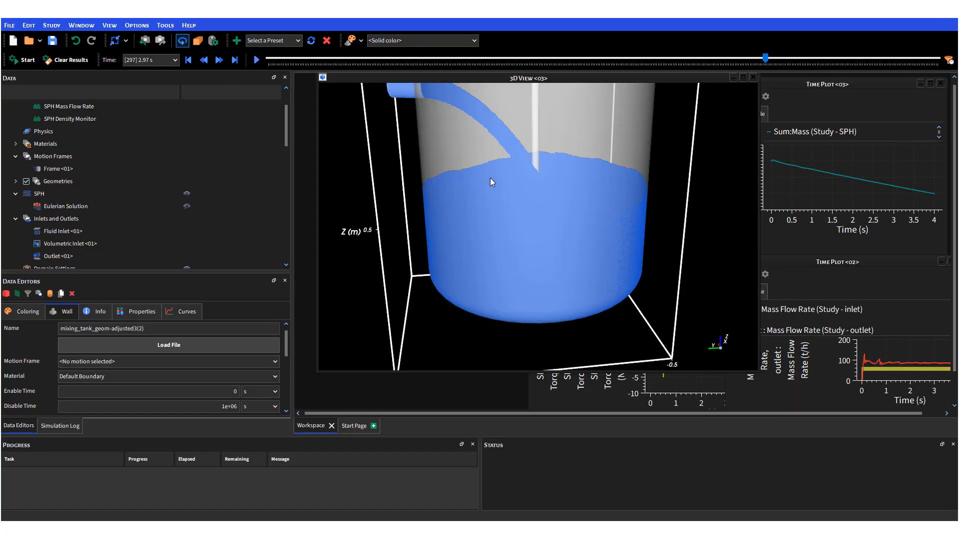
# Examine the fluid surface and inlet jet inside the tank at 2.97 s from different angles and distances.
pyautogui.moveTo(521, 294); pyautogui.dragTo(522, 230)
pyautogui.scroll(4, 514, 300)
pyautogui.scroll(-6, 513, 301)
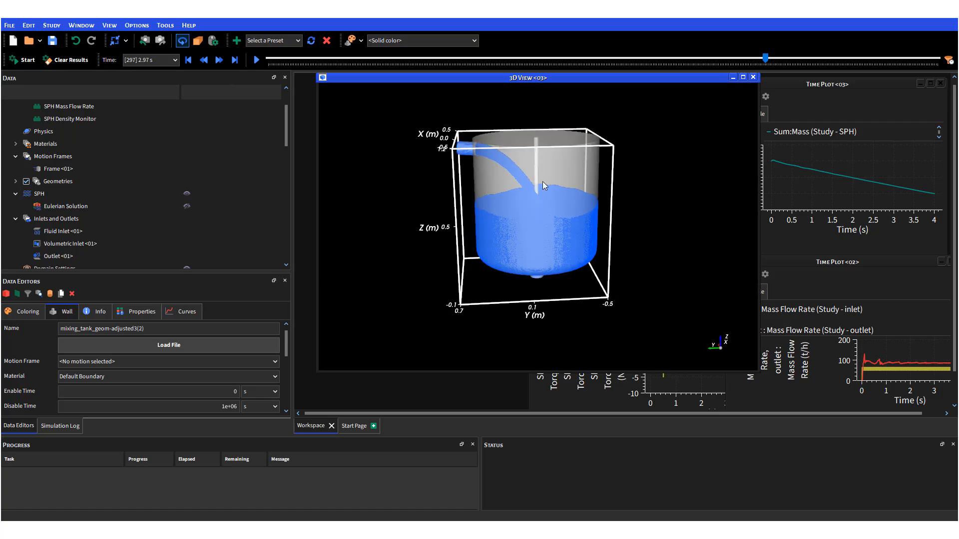
pyautogui.scroll(2, 543, 181)
pyautogui.moveTo(532, 212); pyautogui.dragTo(533, 232)
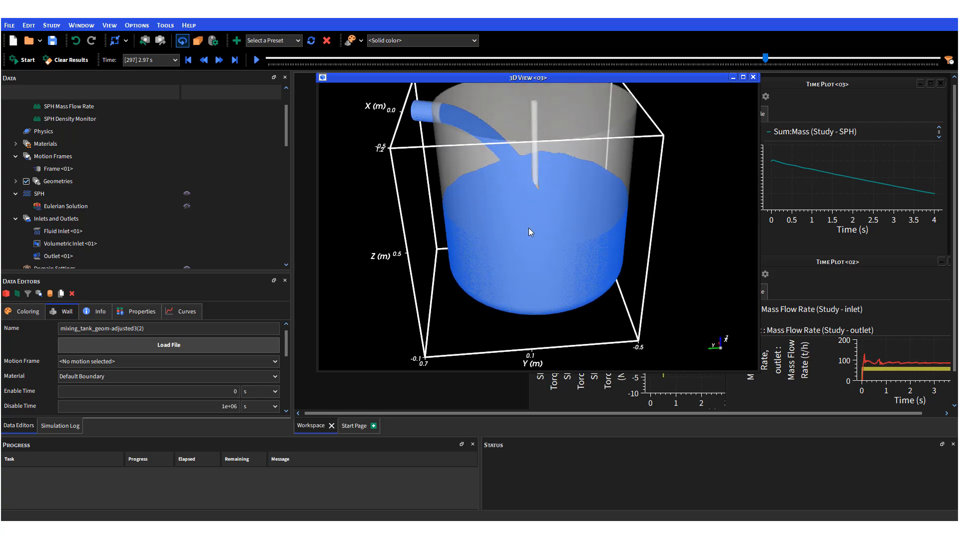
pyautogui.scroll(3, 288, 111)
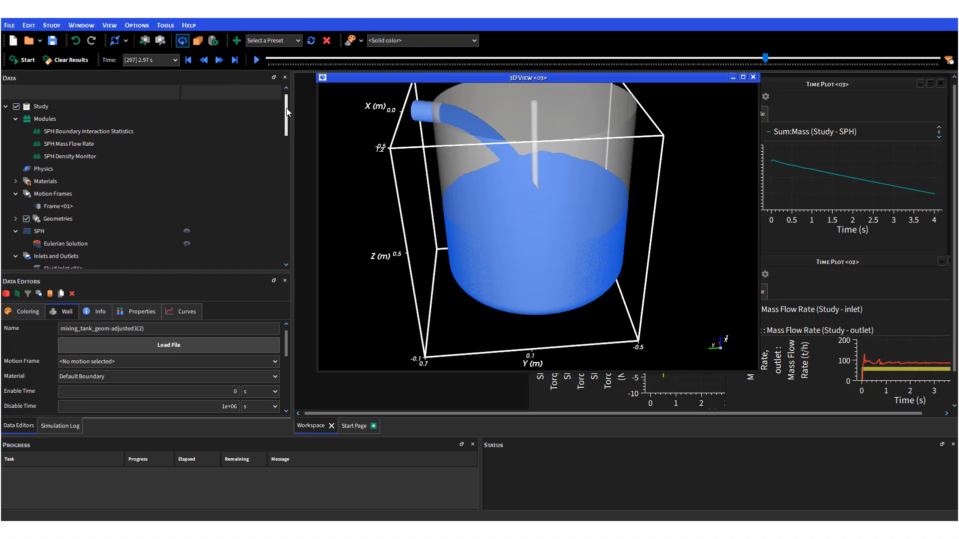
pyautogui.moveTo(558, 262); pyautogui.dragTo(532, 217)
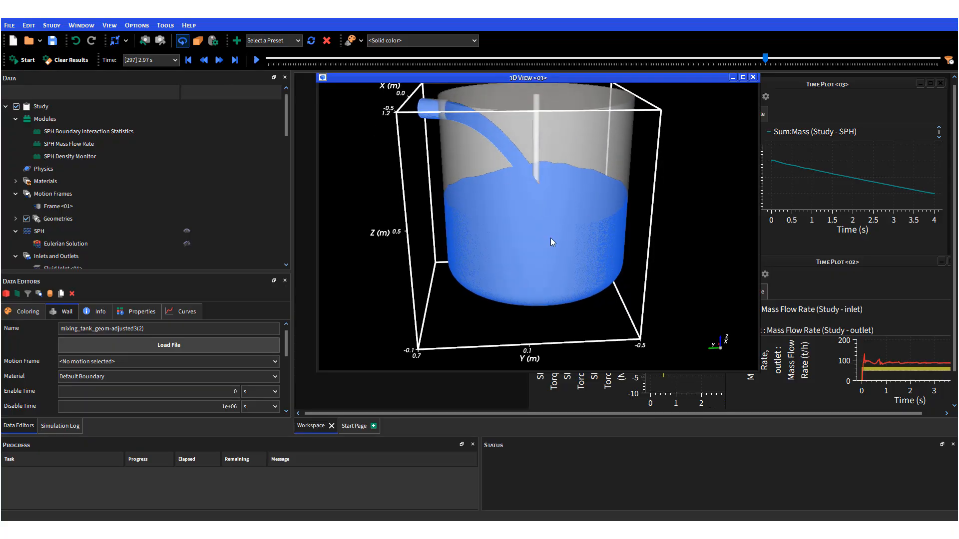
pyautogui.scroll(3, 551, 241)
pyautogui.scroll(-5, 551, 240)
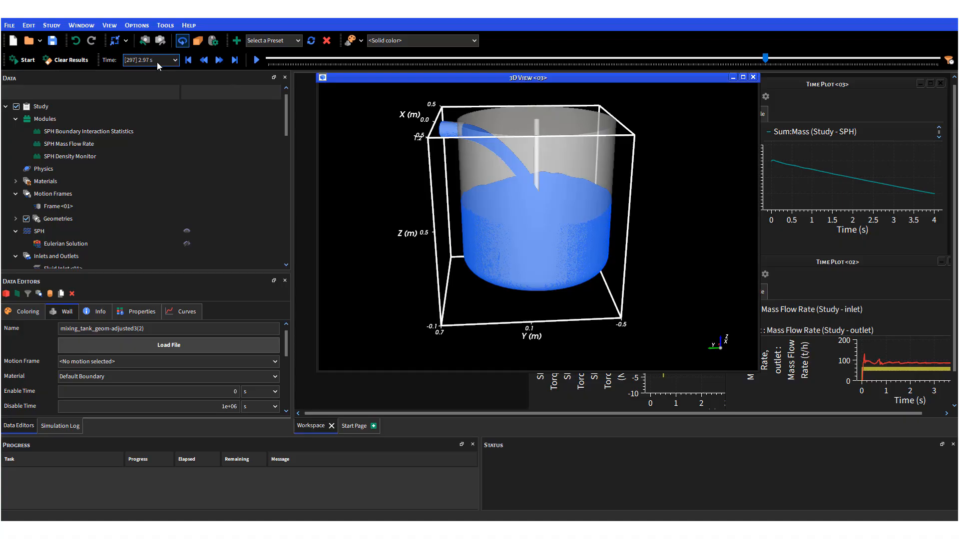
# Return the simulation time to 0 s, play the first moments of the animation and pause it at 0.06 s.
pyautogui.click(766, 58)
pyautogui.moveTo(467, 42); pyautogui.dragTo(264, 59)
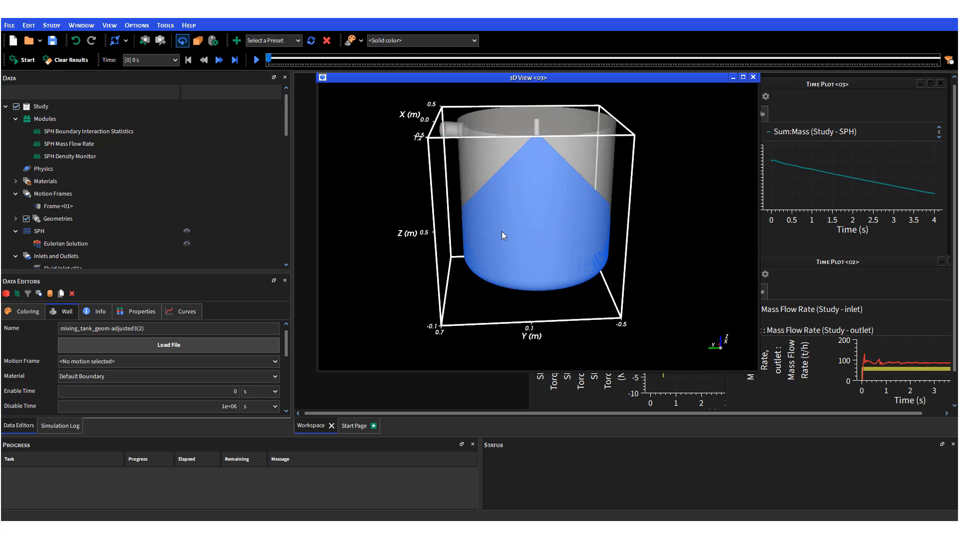
pyautogui.click(256, 60)
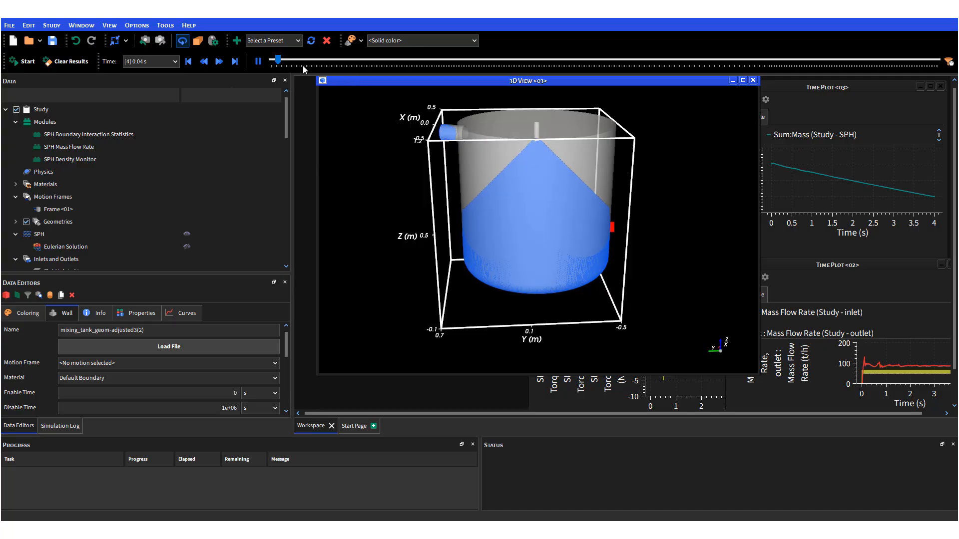
pyautogui.click(258, 61)
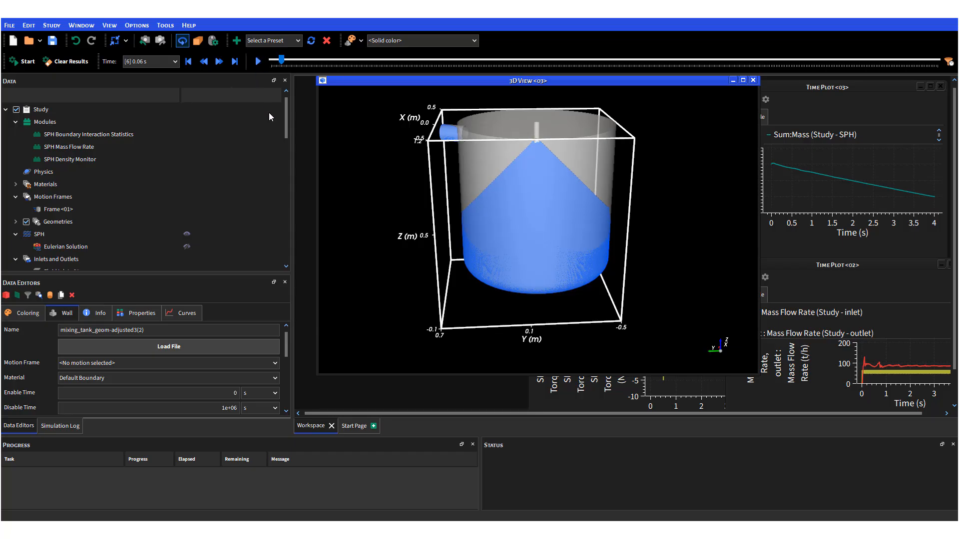
pyautogui.moveTo(287, 122); pyautogui.dragTo(291, 183)
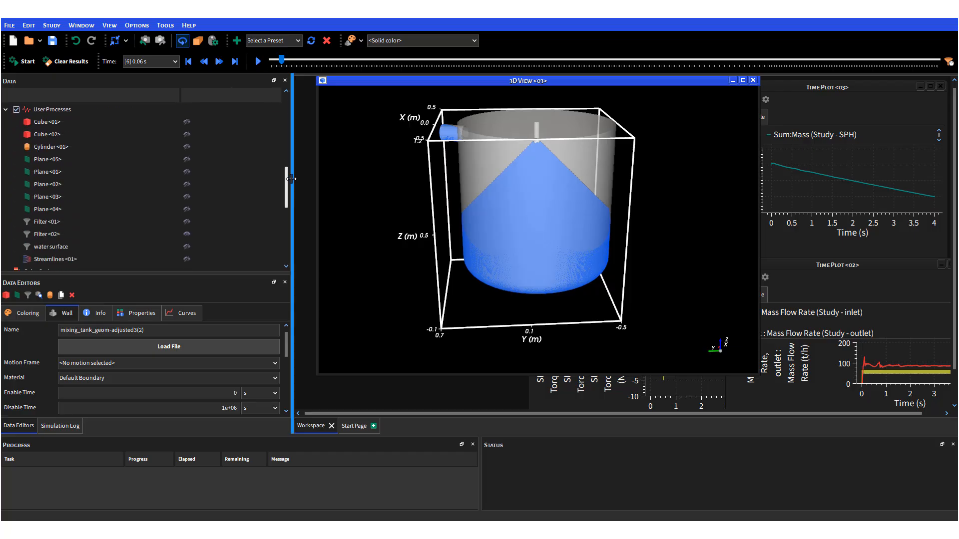
pyautogui.click(215, 233)
pyautogui.scroll(8, 214, 231)
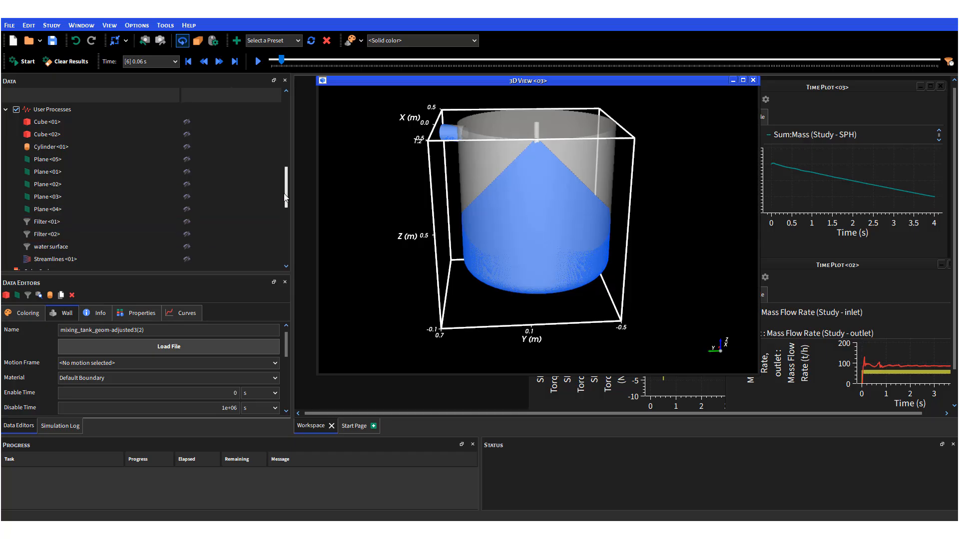
# Resume the animation, examine the inflow and collapsing fluid in the tank, and pause at 0.26 s.
pyautogui.click(263, 62)
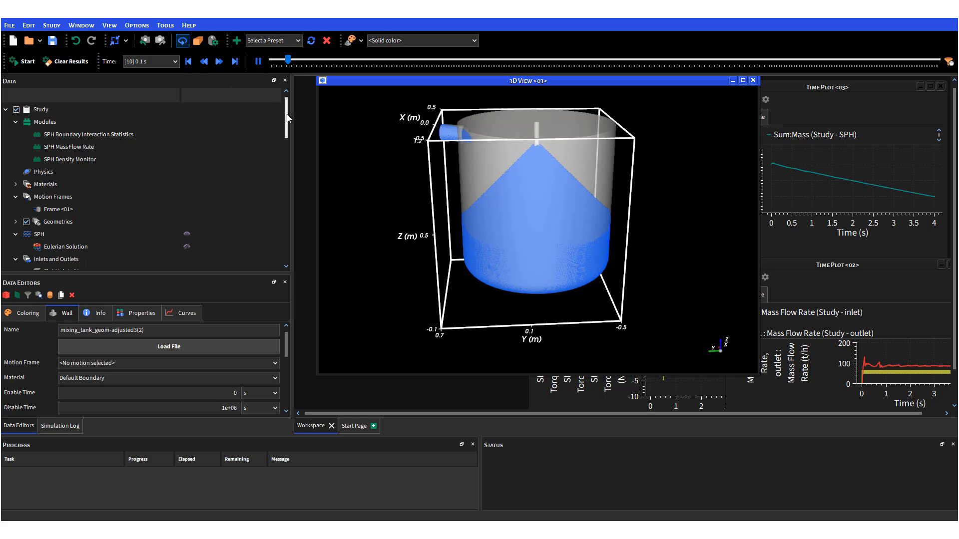
pyautogui.moveTo(288, 118)
pyautogui.mouseDown()
pyautogui.moveTo(290, 172)
pyautogui.moveTo(289, 112)
pyautogui.mouseUp()
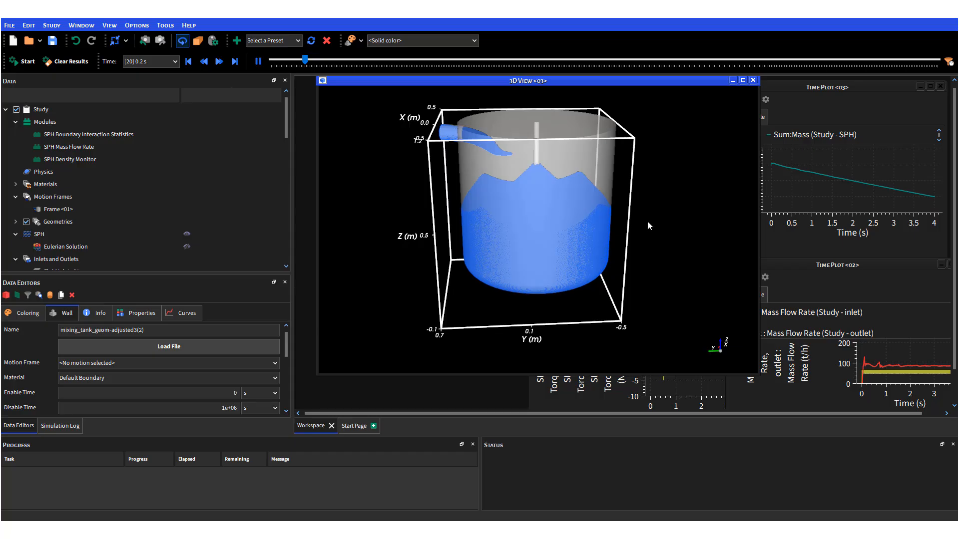
pyautogui.moveTo(648, 221); pyautogui.dragTo(542, 261)
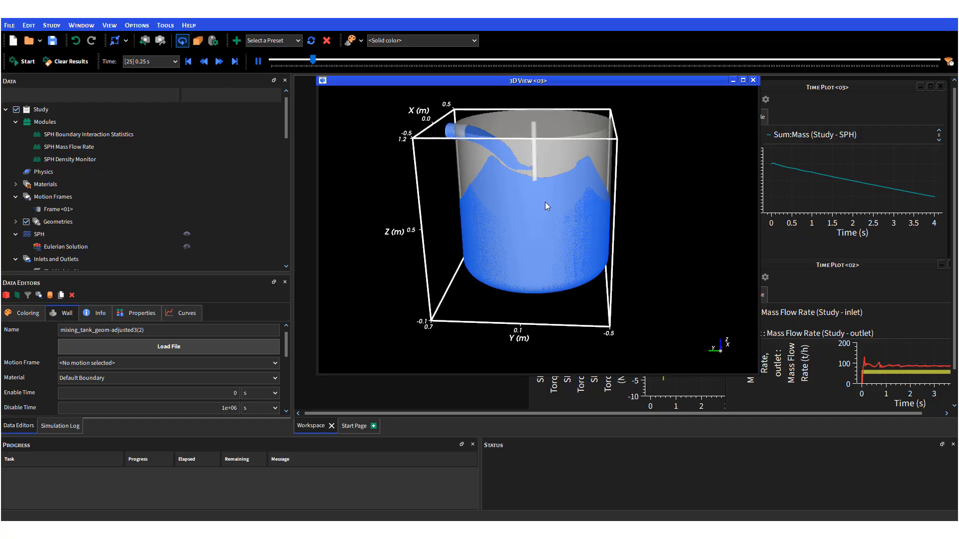
pyautogui.click(257, 61)
# Color the SPH fluid nodes by the Velocity property.
pyautogui.scroll(-2, 284, 130)
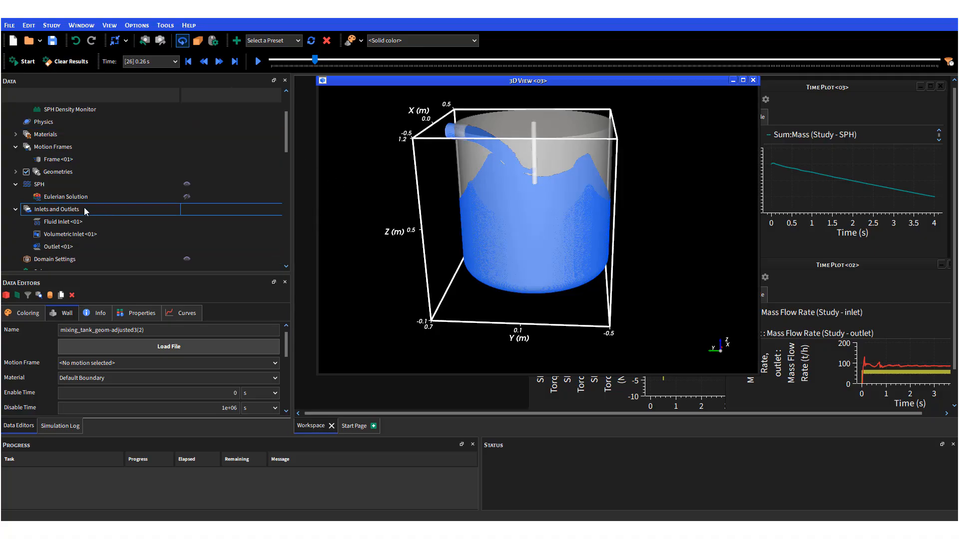
pyautogui.click(46, 186)
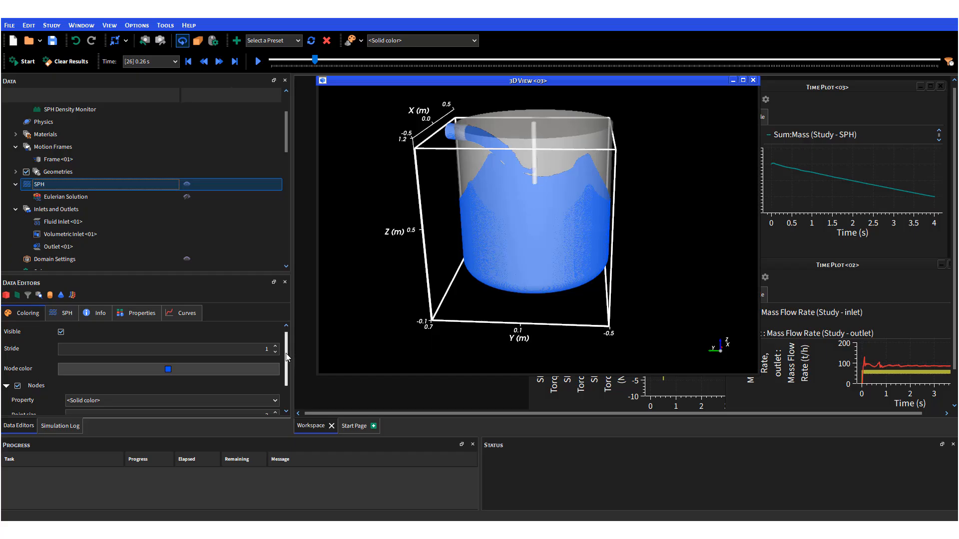
pyautogui.scroll(-1, 271, 357)
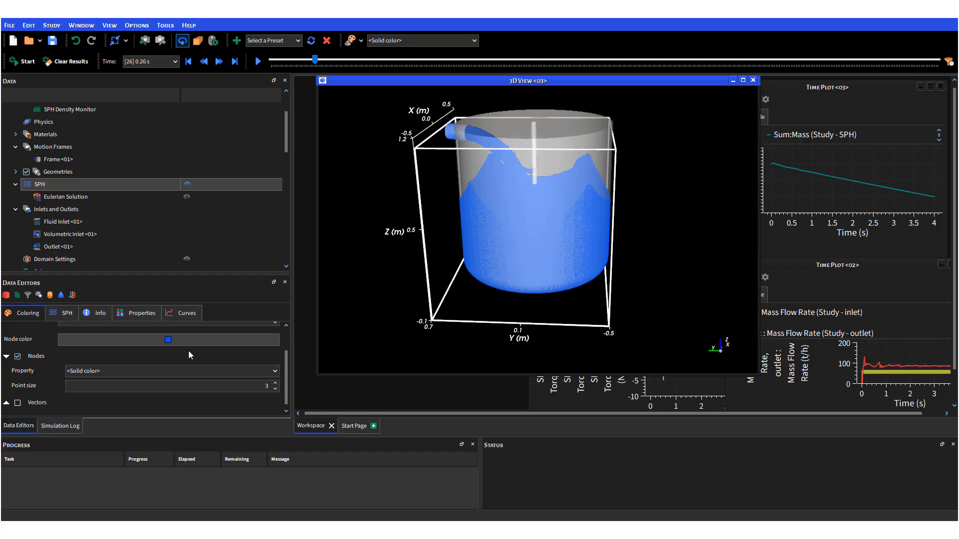
pyautogui.click(219, 370)
pyautogui.scroll(-5, 238, 400)
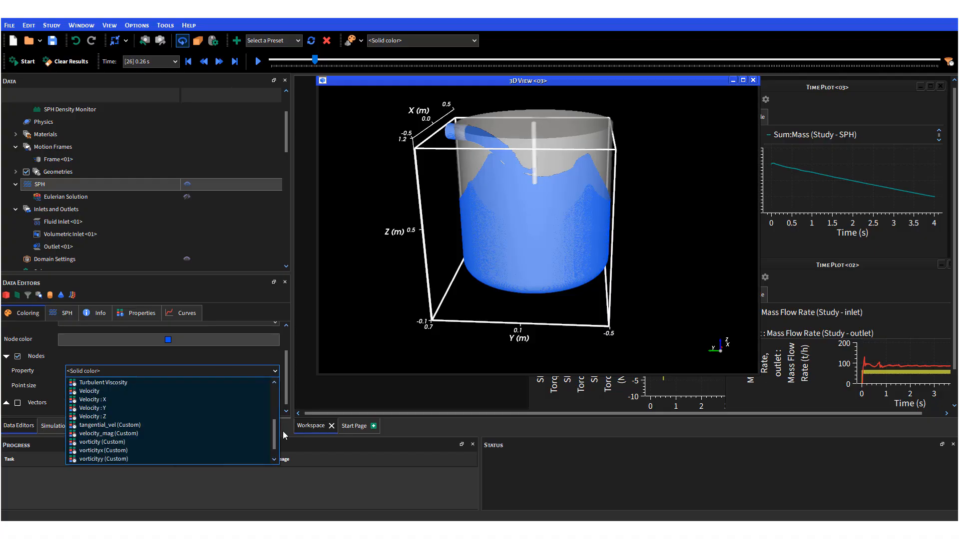
pyautogui.click(103, 389)
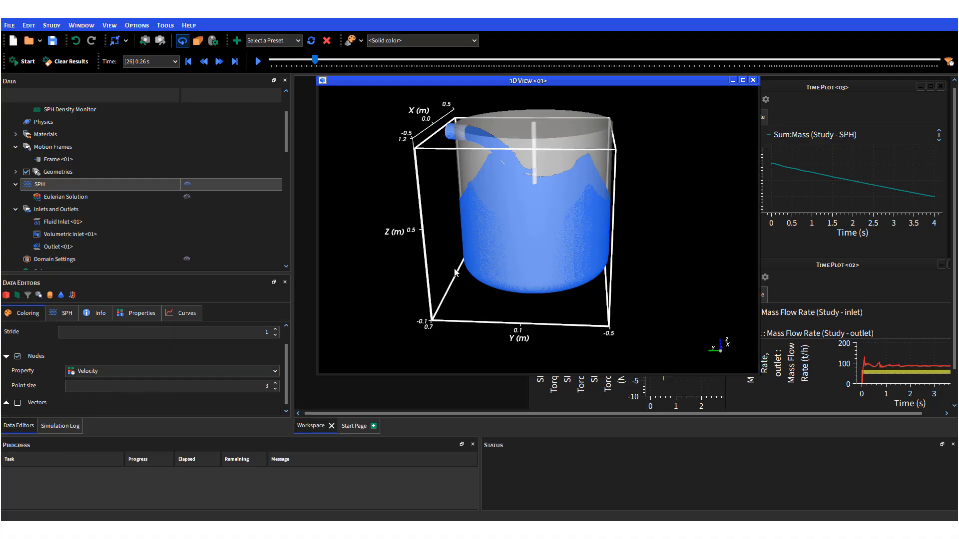
# Examine the velocity-colored fluid surface, inlet jet and lower outlet at 0.26 s from several angles and distances.
pyautogui.moveTo(518, 281); pyautogui.dragTo(586, 196)
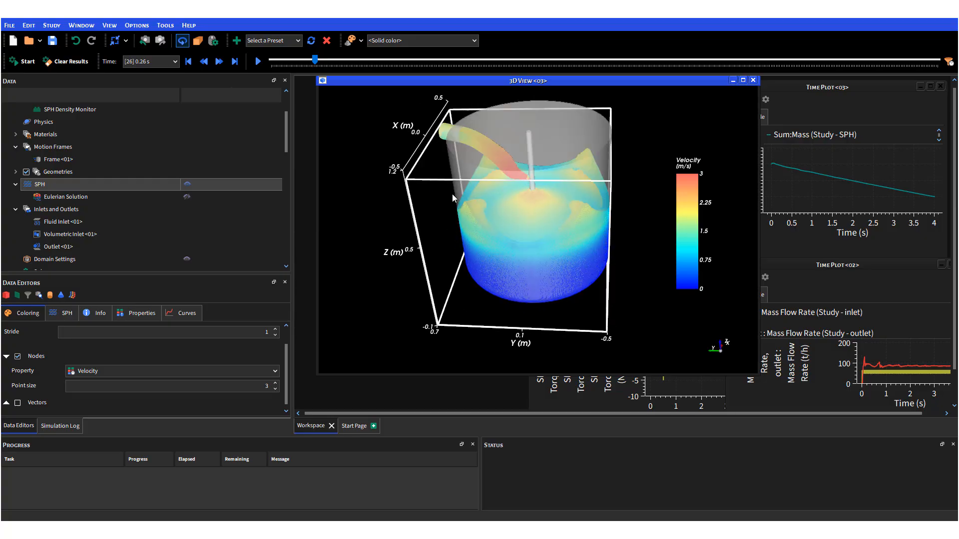
pyautogui.moveTo(521, 302); pyautogui.dragTo(540, 250)
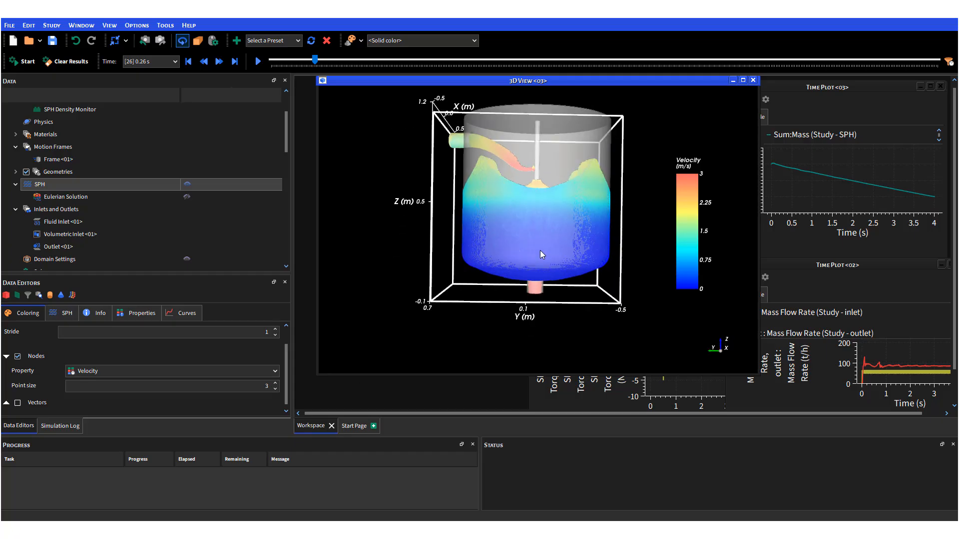
pyautogui.scroll(2, 538, 300)
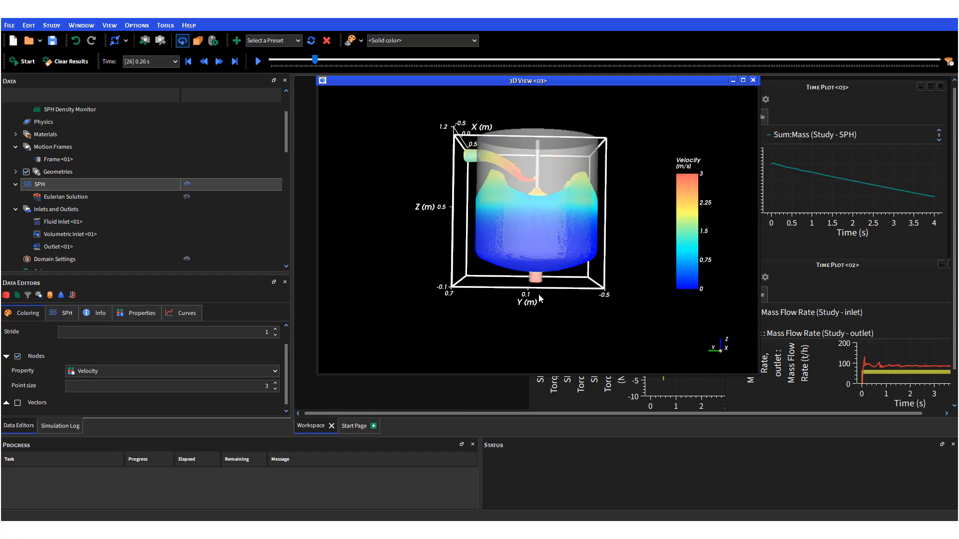
pyautogui.moveTo(539, 314)
pyautogui.mouseDown()
pyautogui.moveTo(540, 278)
pyautogui.moveTo(540, 295)
pyautogui.mouseUp()
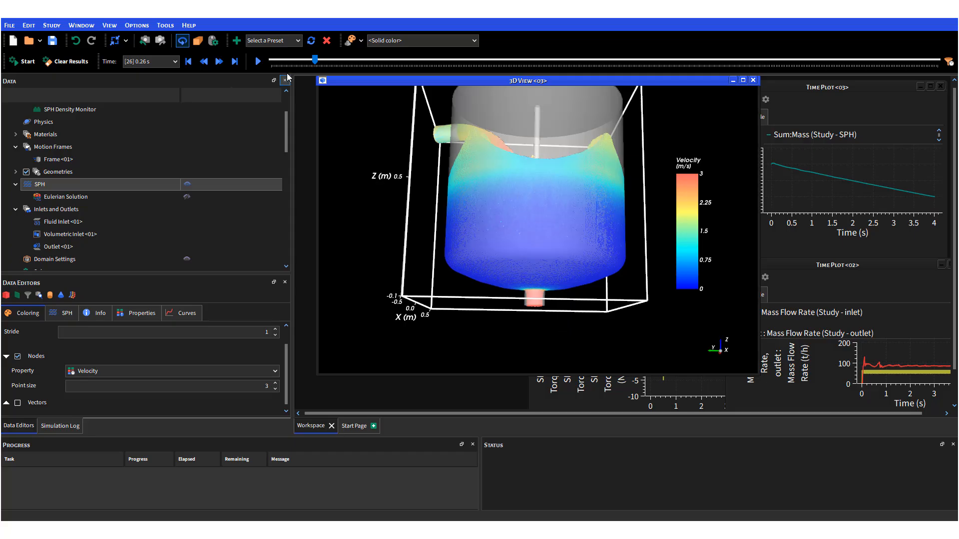
# Advance the simulation time in stages through 0.4, 0.69 and 0.79 s to 1 s, examining the velocity-colored splash from above.
pyautogui.moveTo(315, 60); pyautogui.dragTo(338, 60)
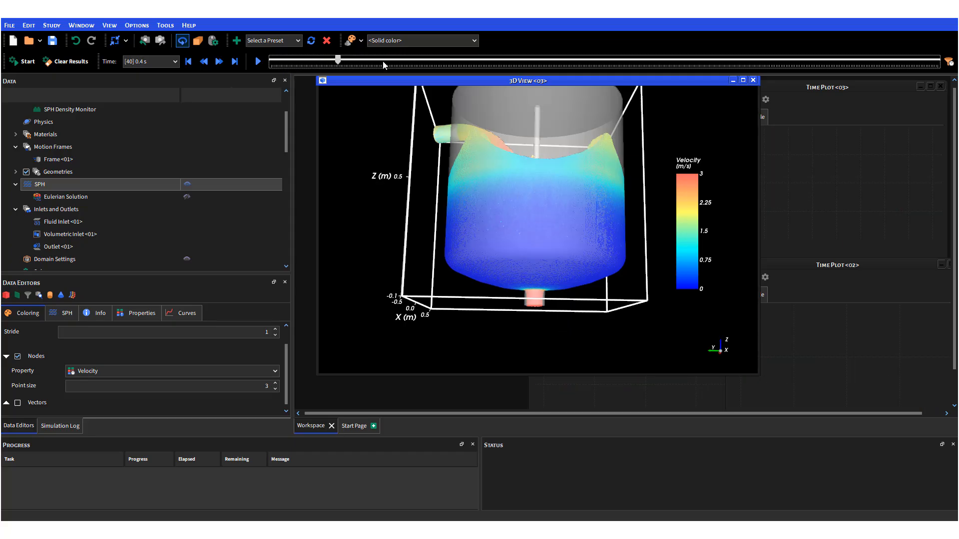
pyautogui.click(387, 61)
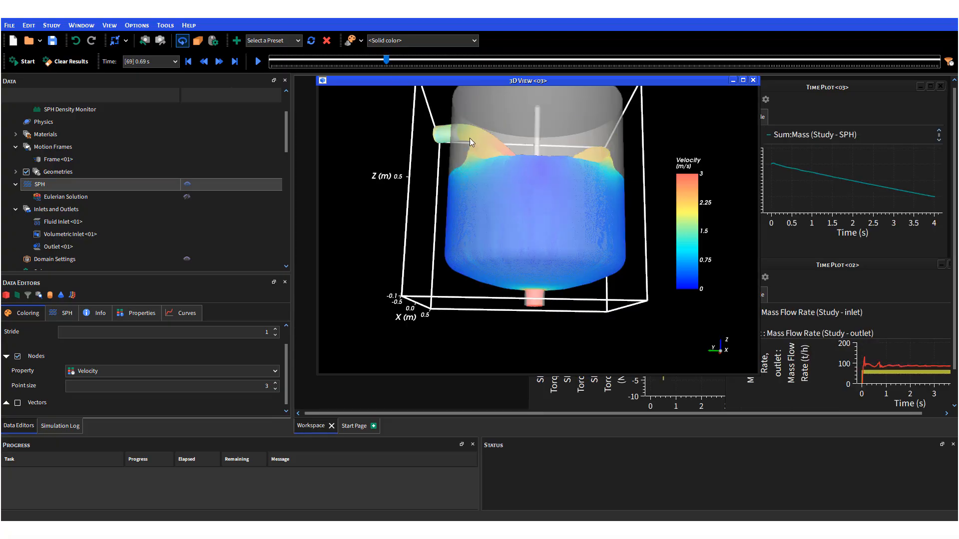
pyautogui.moveTo(470, 138); pyautogui.dragTo(516, 273)
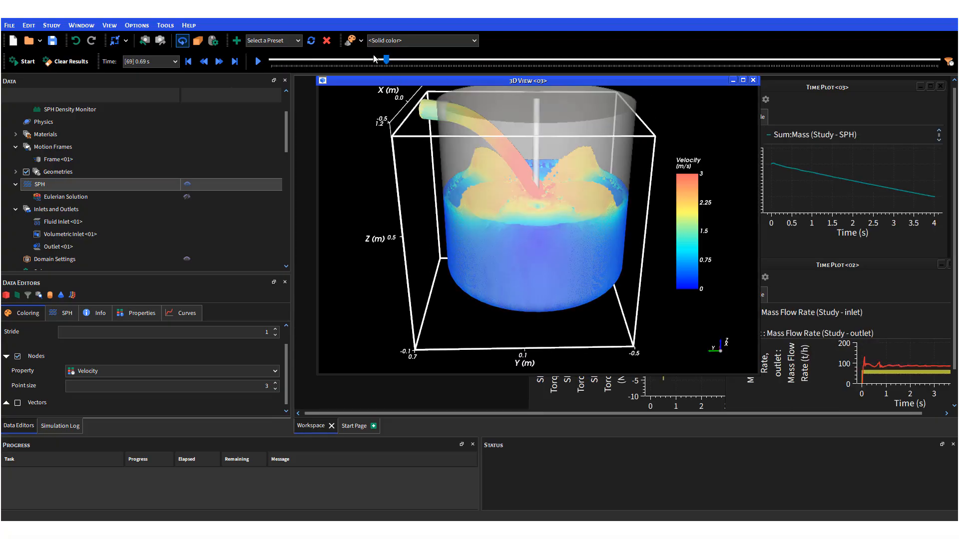
pyautogui.click(402, 60)
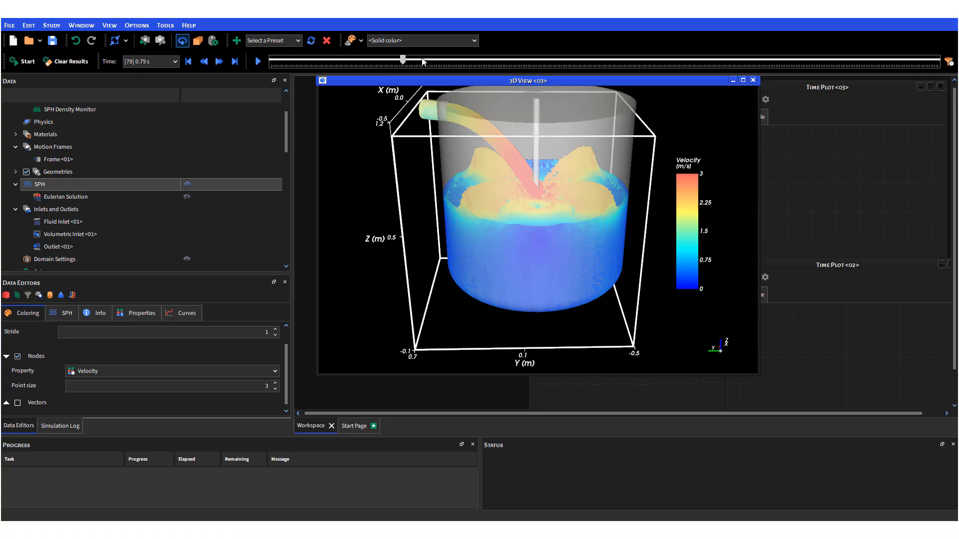
pyautogui.click(441, 61)
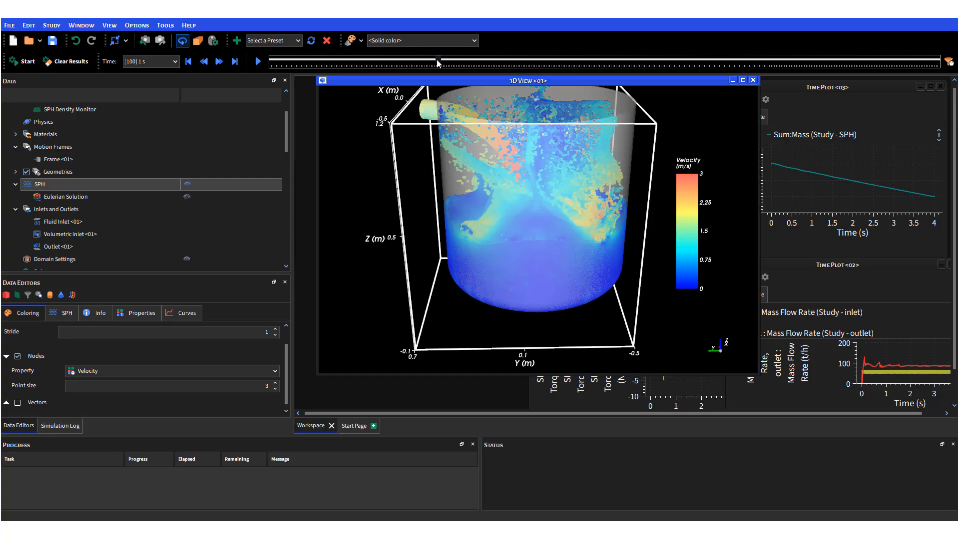
# Advance the simulation time from 1 s through 1.57 s to 1.71 s and examine the inlet jet and settling fluid surface.
pyautogui.click(457, 61)
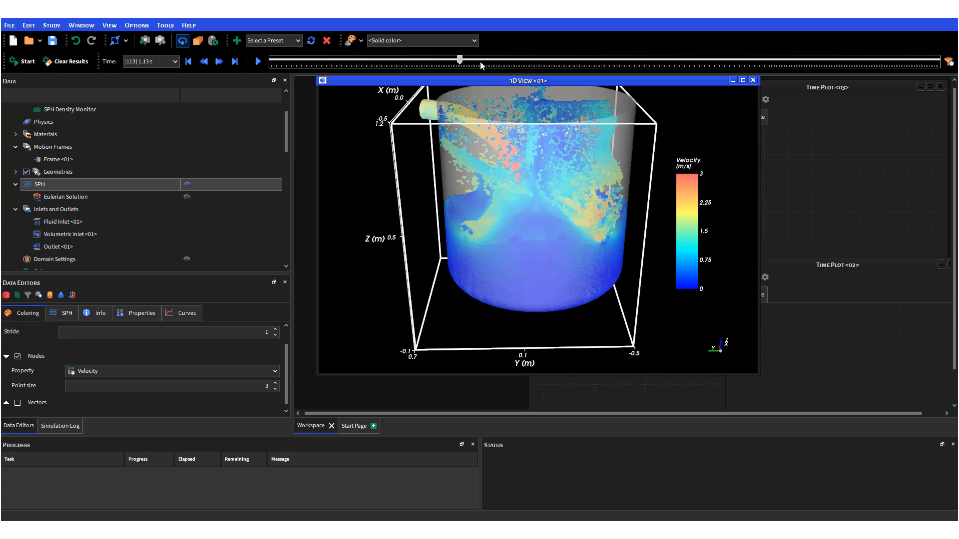
pyautogui.click(502, 62)
pyautogui.moveTo(503, 61); pyautogui.dragTo(528, 61)
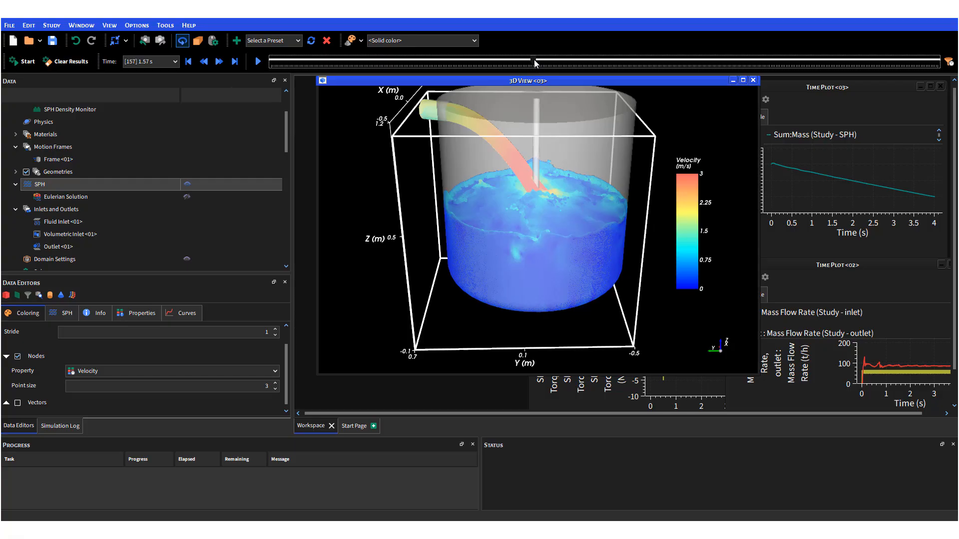
pyautogui.moveTo(535, 62); pyautogui.dragTo(552, 64)
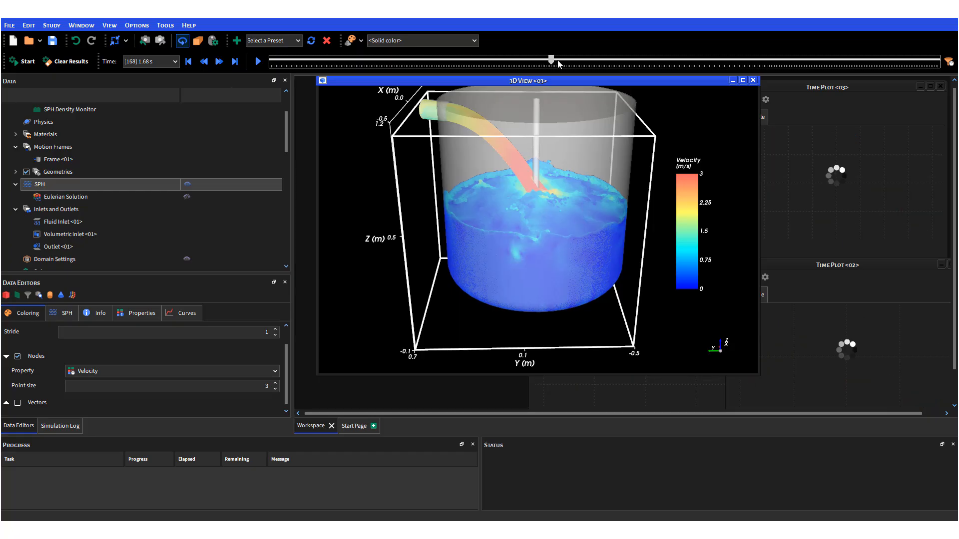
pyautogui.click(557, 62)
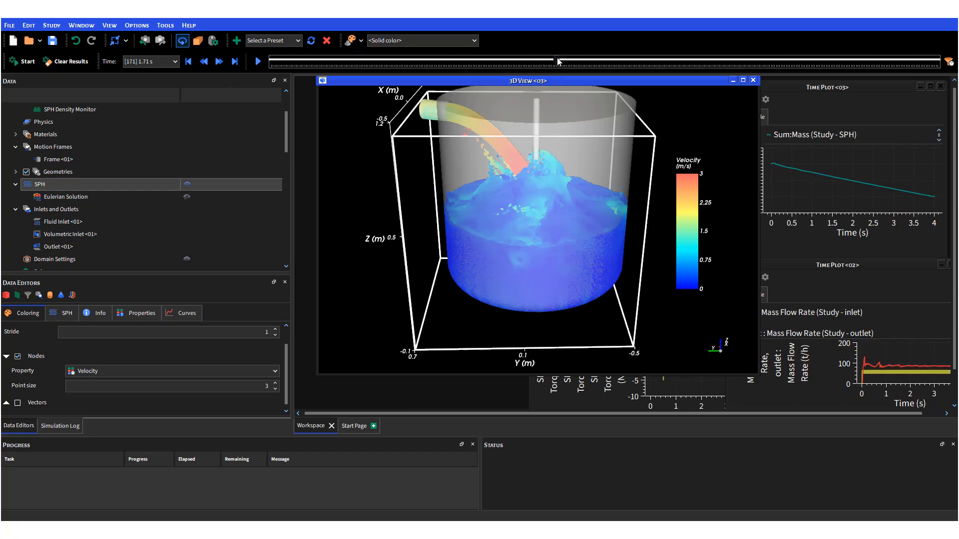
# Advance the simulation time to 1.97 s, play the animation from there and pause it at 2.06 s.
pyautogui.click(581, 64)
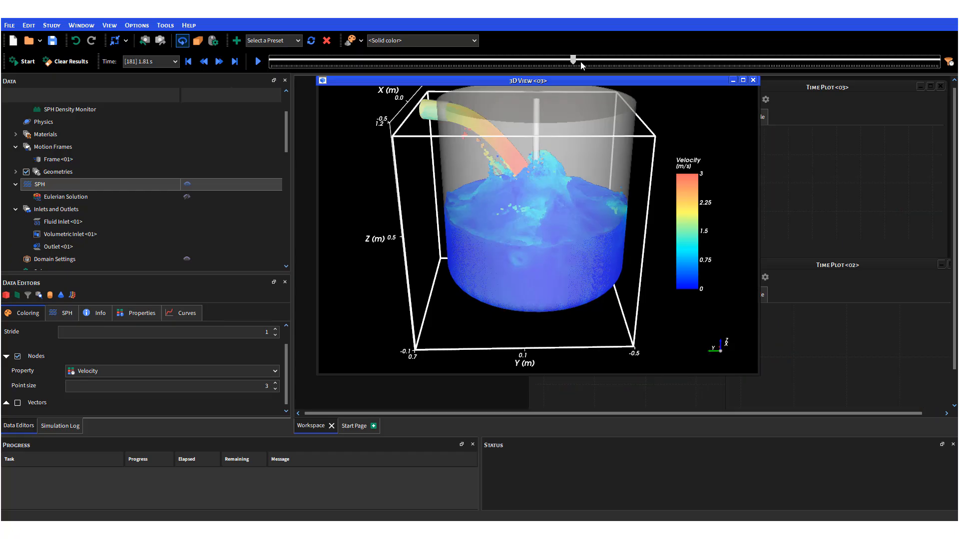
pyautogui.click(581, 65)
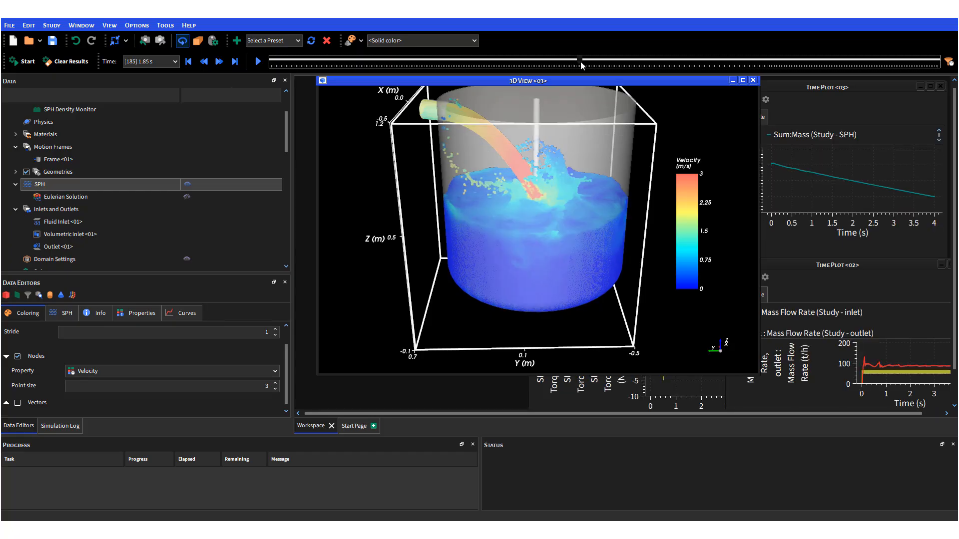
pyautogui.click(600, 63)
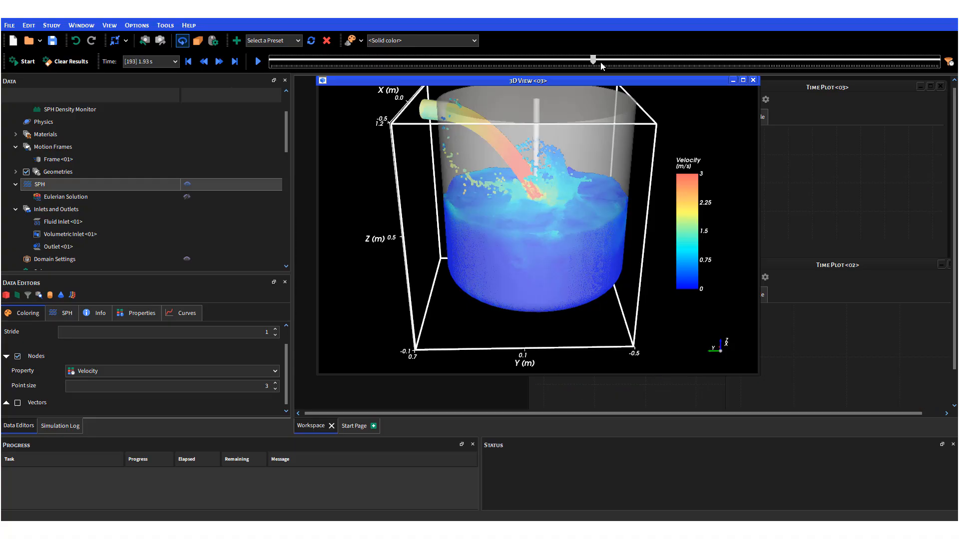
pyautogui.click(600, 62)
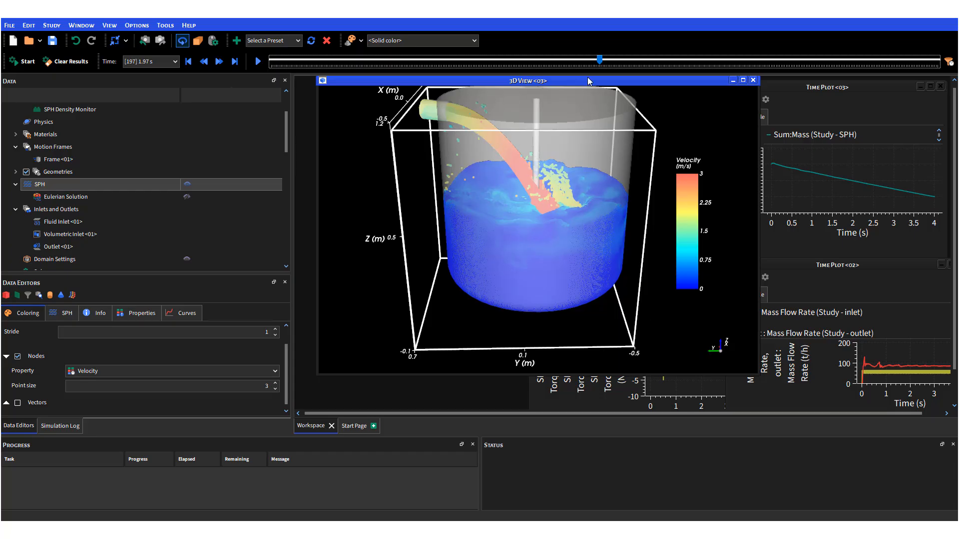
pyautogui.click(254, 62)
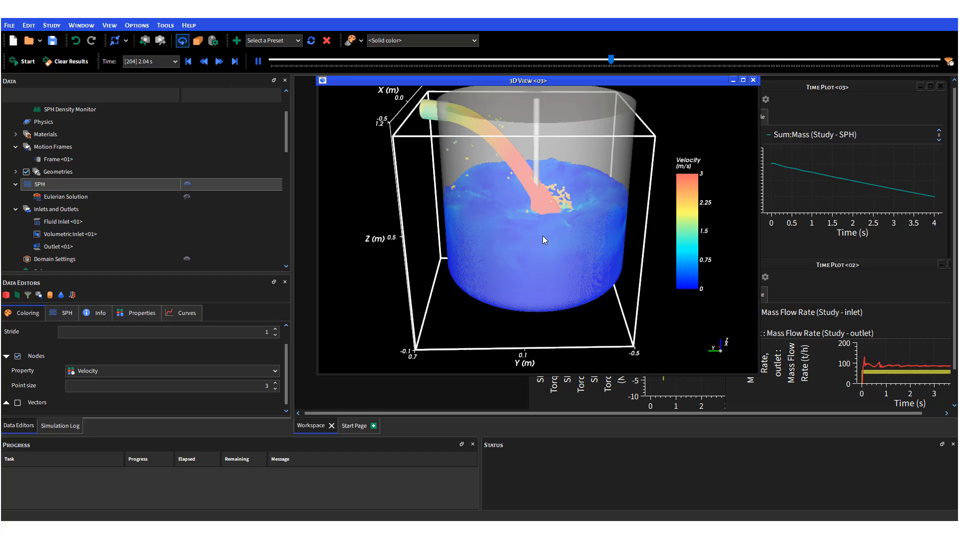
pyautogui.click(258, 64)
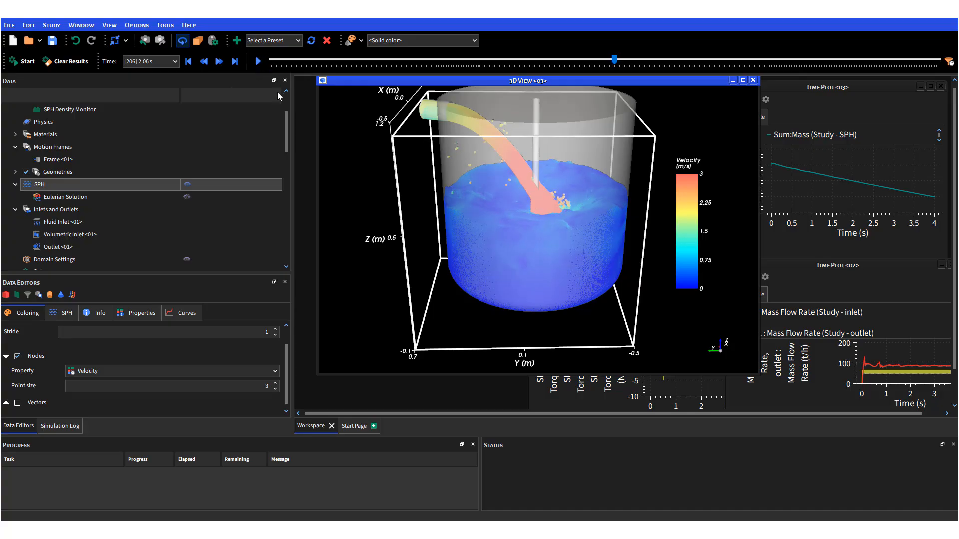
# Set the type of Plane <01> under User Processes to Cut.
pyautogui.scroll(-1, 288, 134)
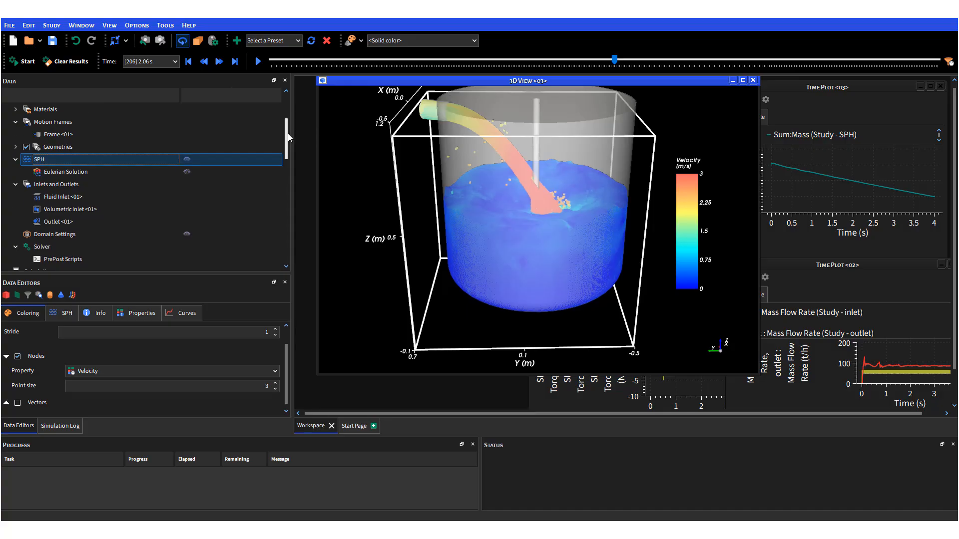
pyautogui.moveTo(558, 295); pyautogui.dragTo(490, 305)
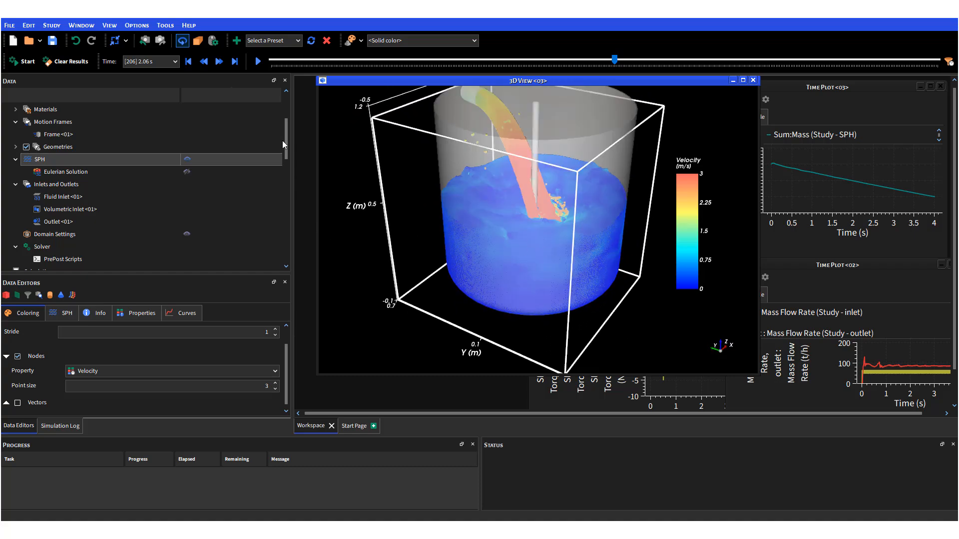
pyautogui.moveTo(283, 140); pyautogui.dragTo(288, 174)
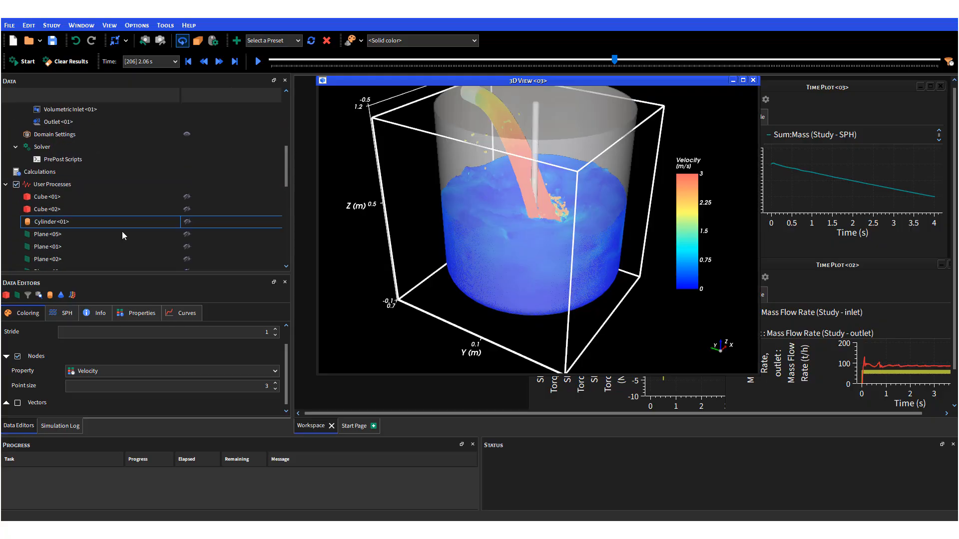
pyautogui.click(52, 248)
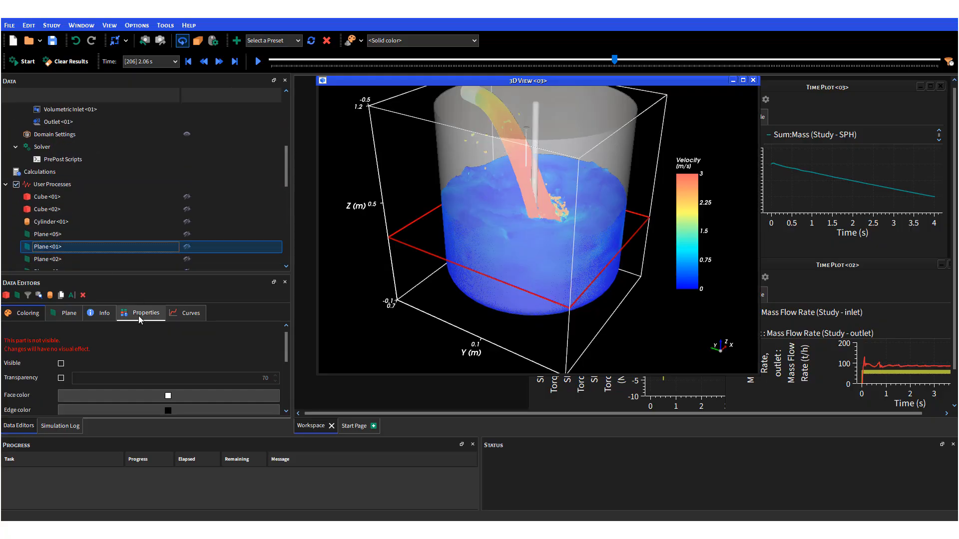
pyautogui.click(62, 316)
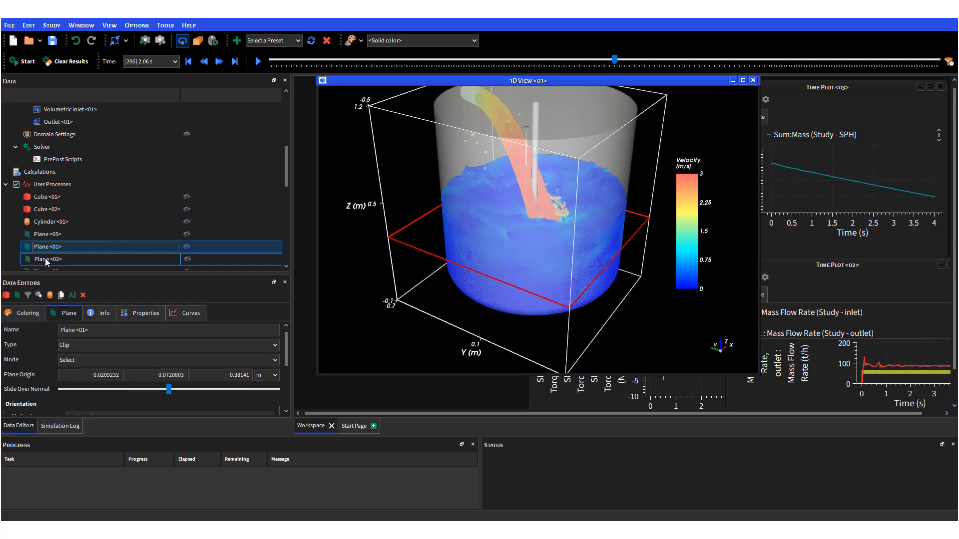
pyautogui.click(277, 345)
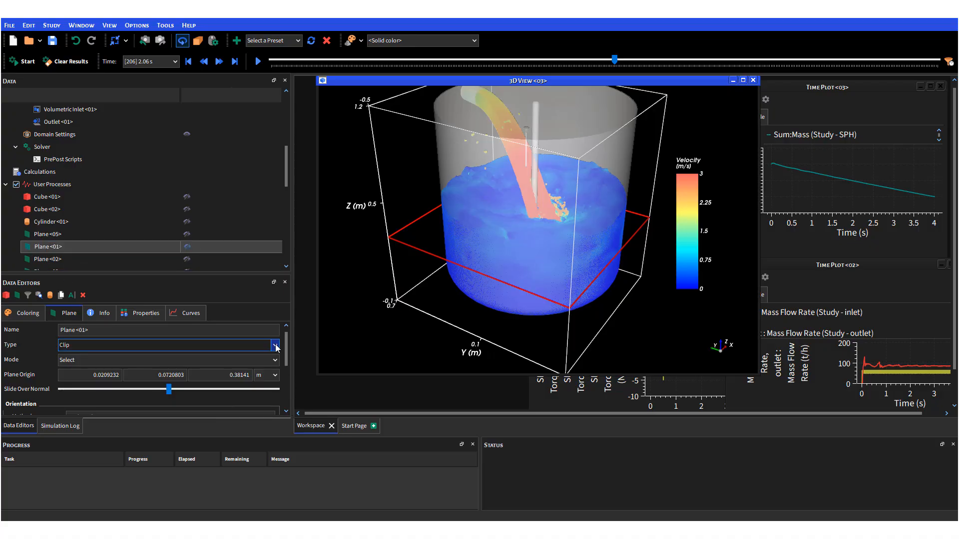
pyautogui.click(191, 358)
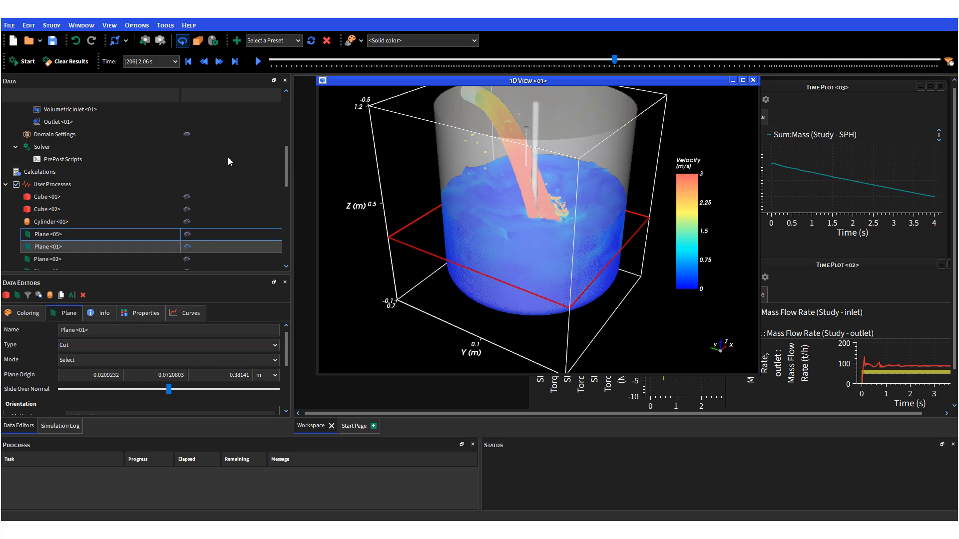
# Hide the SPH fluid and show Plane <01> in the 3D view.
pyautogui.moveTo(287, 165); pyautogui.dragTo(288, 145)
pyautogui.click(188, 147)
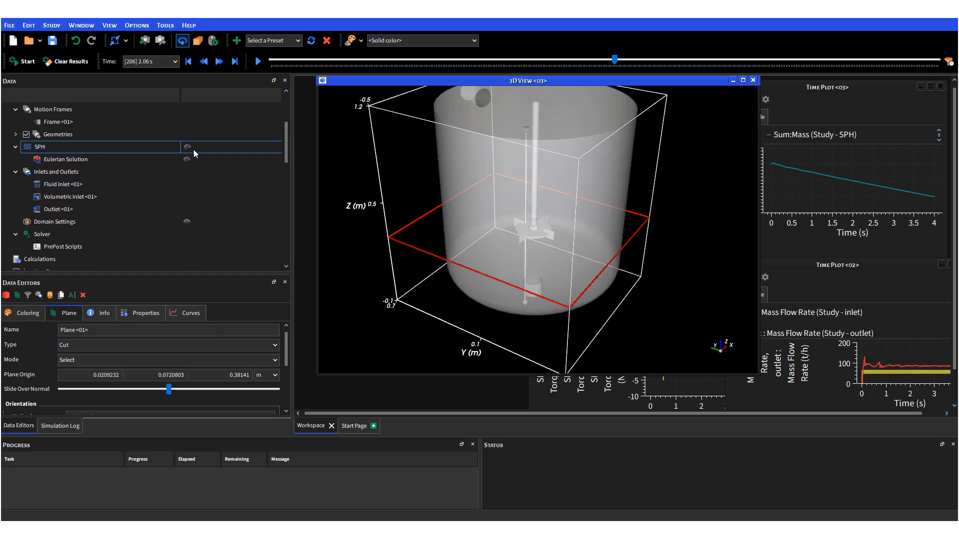
pyautogui.moveTo(287, 152); pyautogui.dragTo(287, 183)
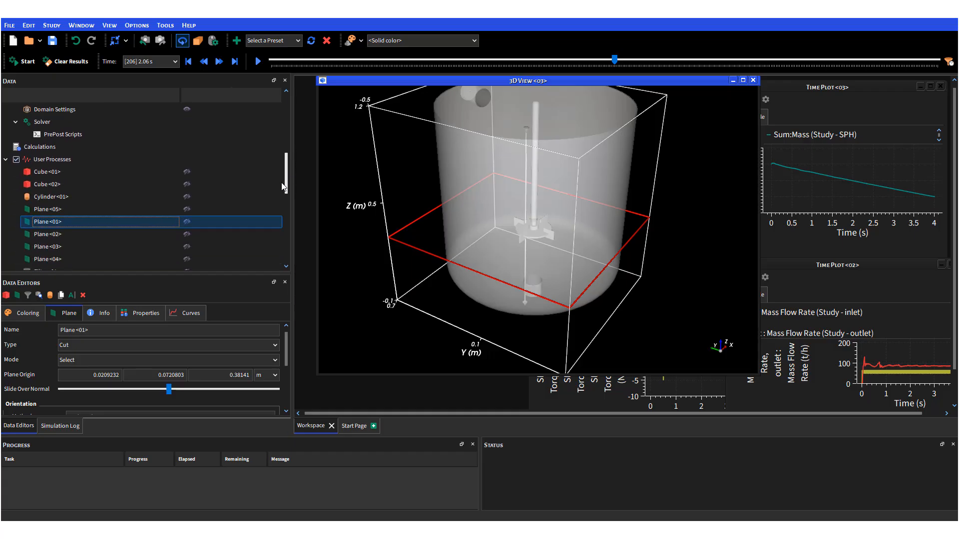
pyautogui.click(187, 222)
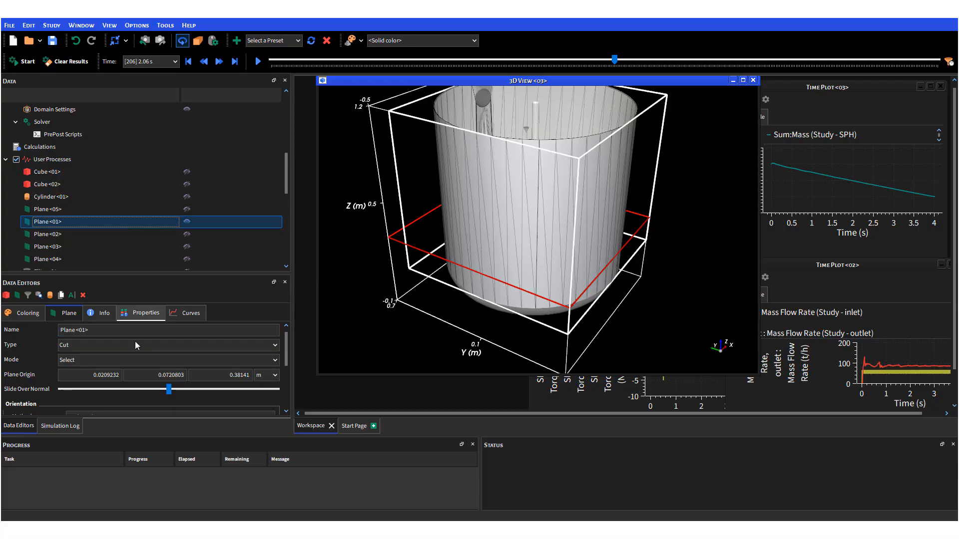
# Try displaying Plane <01> with transparency.
pyautogui.click(23, 315)
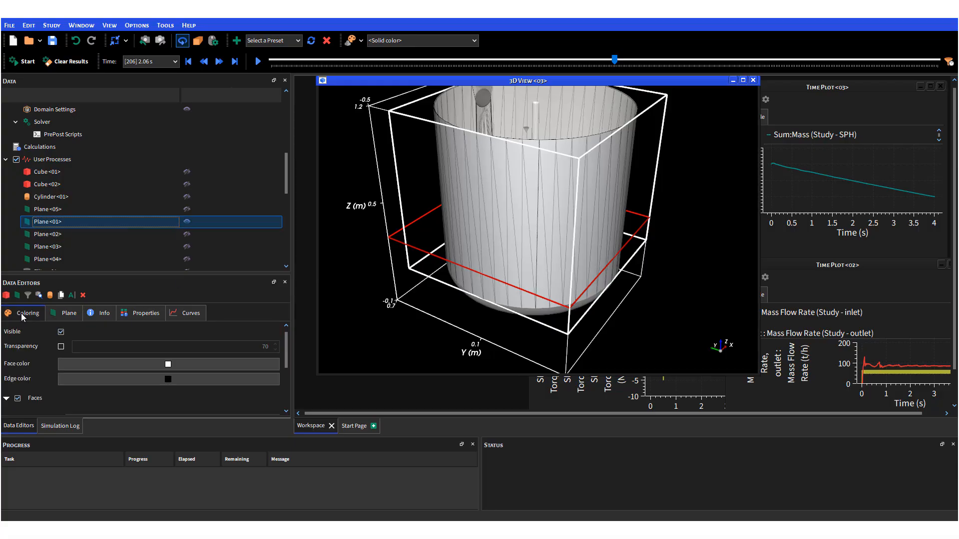
pyautogui.click(61, 347)
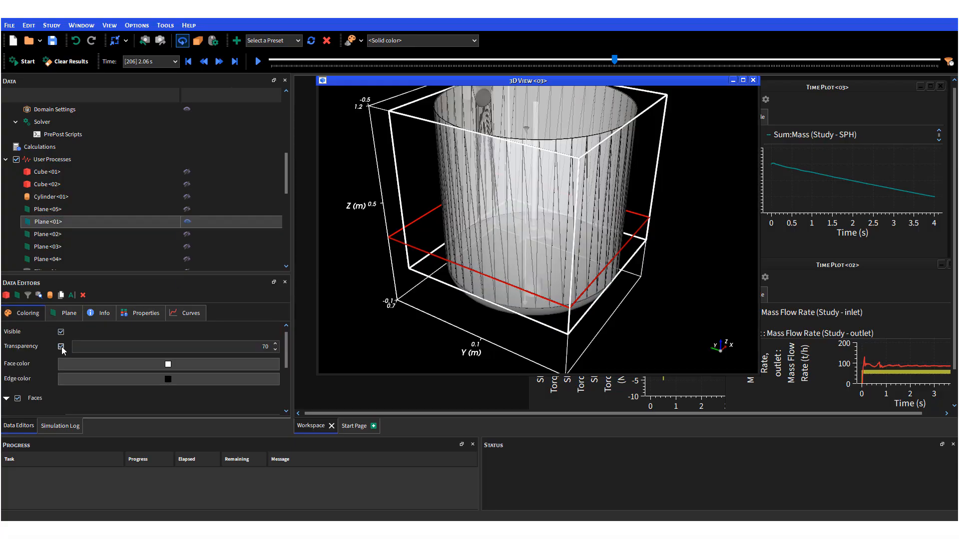
pyautogui.click(61, 347)
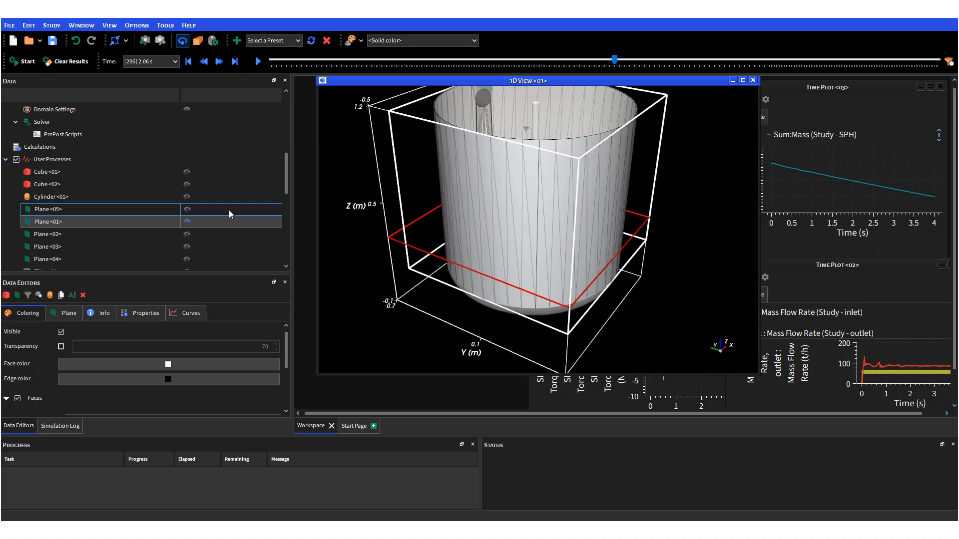
# Hide Plane <01> and show Plane <02> in the 3D view.
pyautogui.click(188, 222)
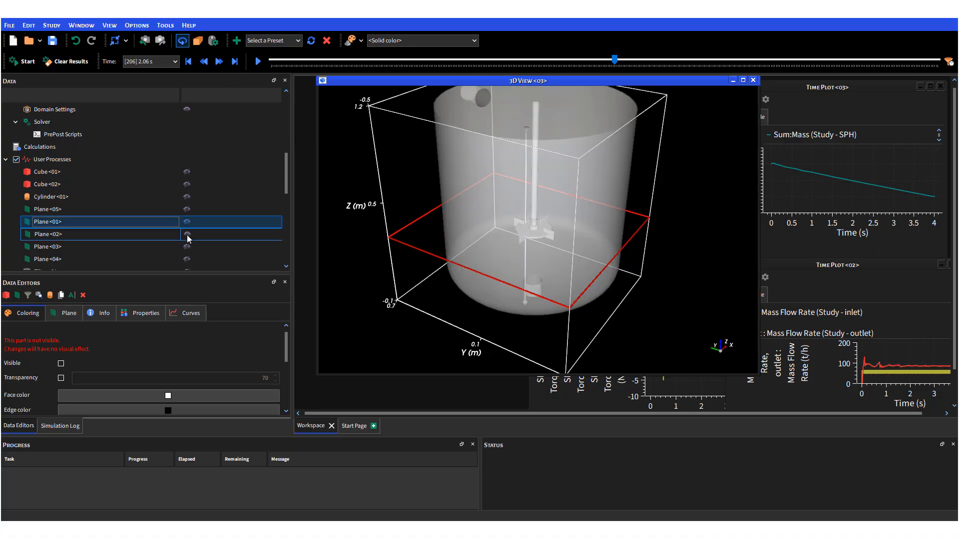
pyautogui.click(187, 234)
pyautogui.scroll(-1, 287, 198)
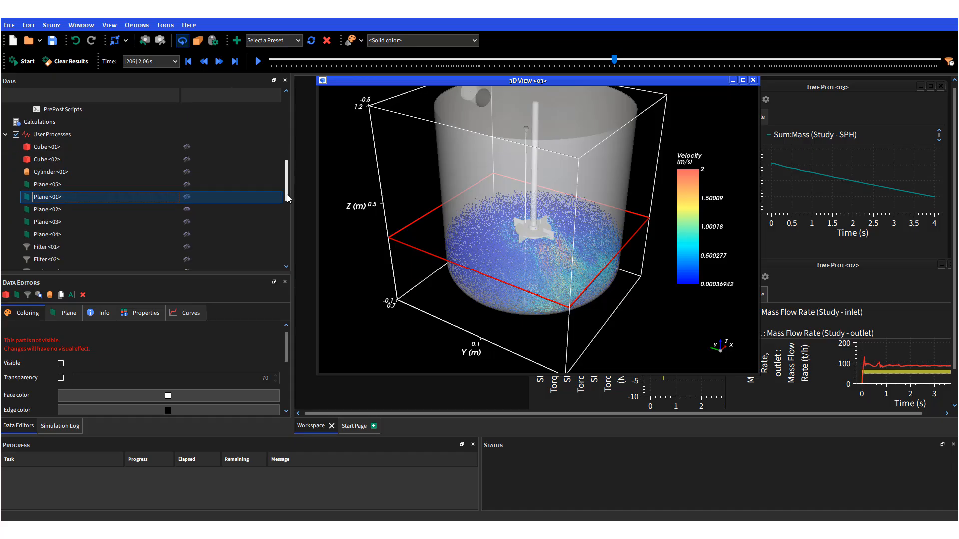
pyautogui.moveTo(287, 198); pyautogui.dragTo(287, 203)
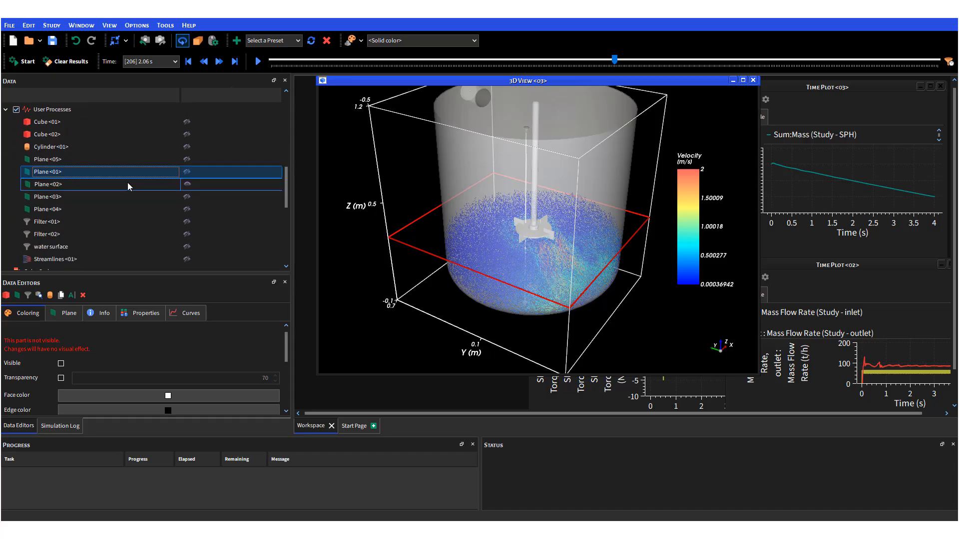
# Set the node coloring property of Plane <02> to Velocity.
pyautogui.click(58, 185)
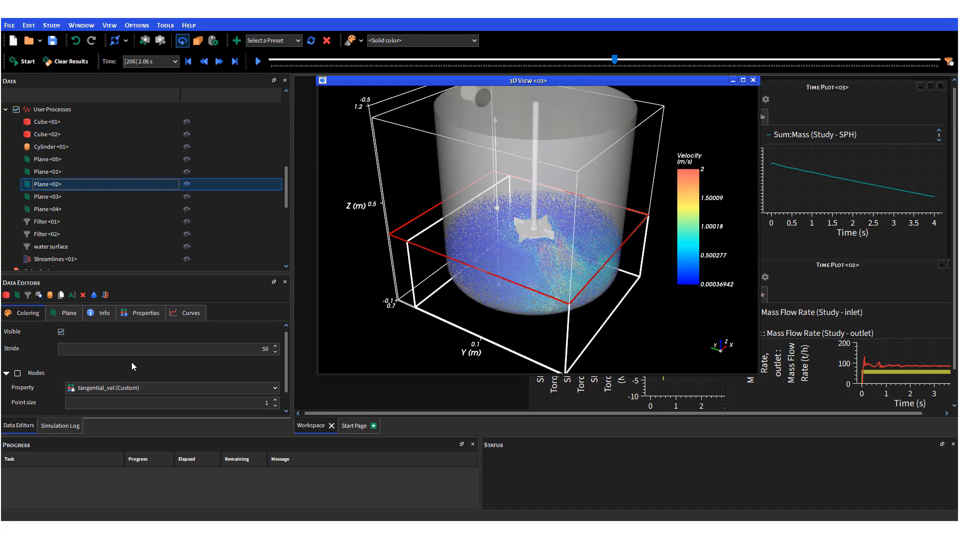
pyautogui.click(64, 312)
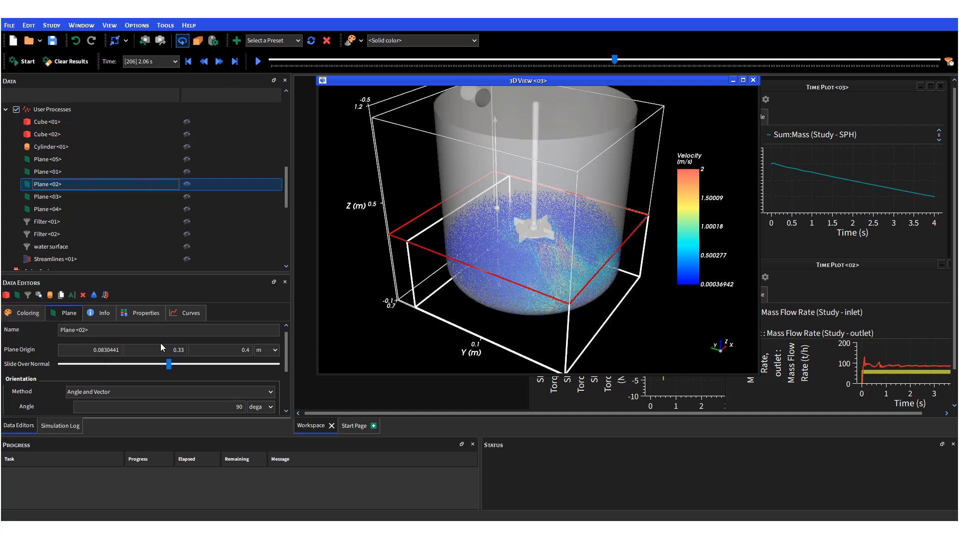
pyautogui.click(29, 313)
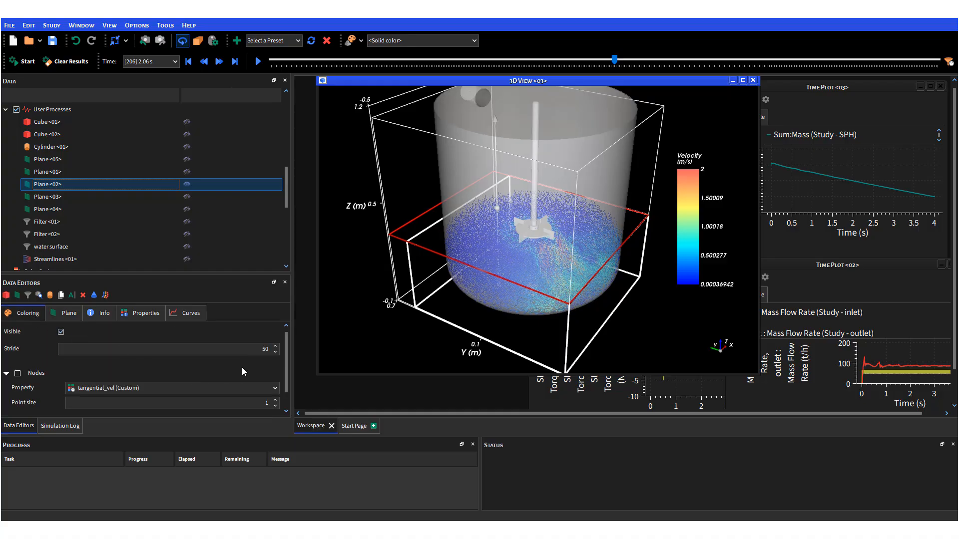
pyautogui.click(275, 388)
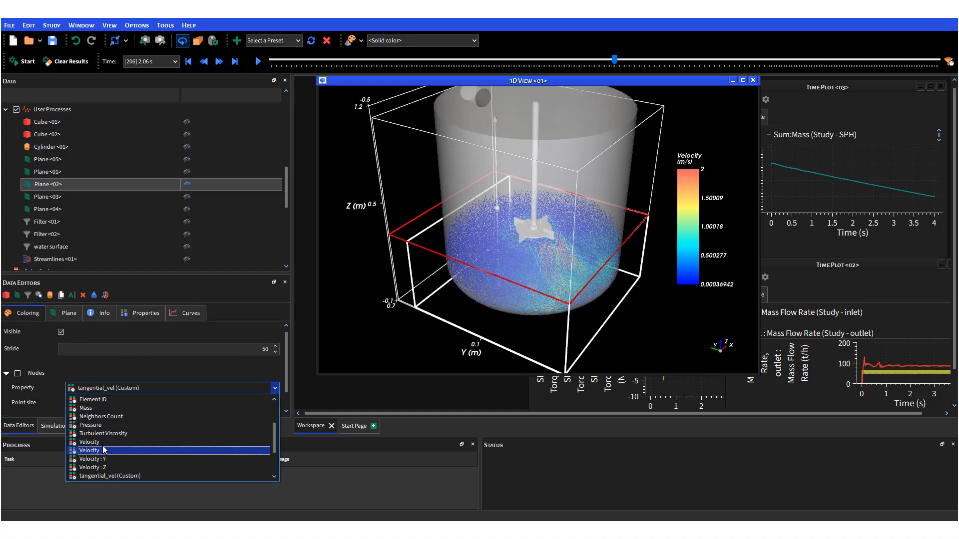
pyautogui.click(105, 444)
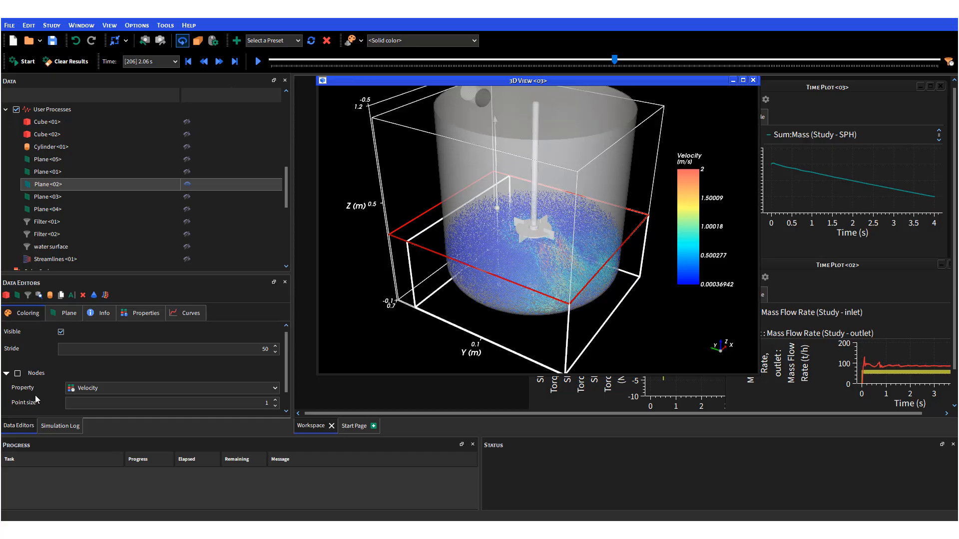
# Examine the node properties available for coloring Plane <02> and its vector display settings.
pyautogui.click(274, 389)
pyautogui.scroll(-3, 274, 431)
pyautogui.scroll(2, 271, 434)
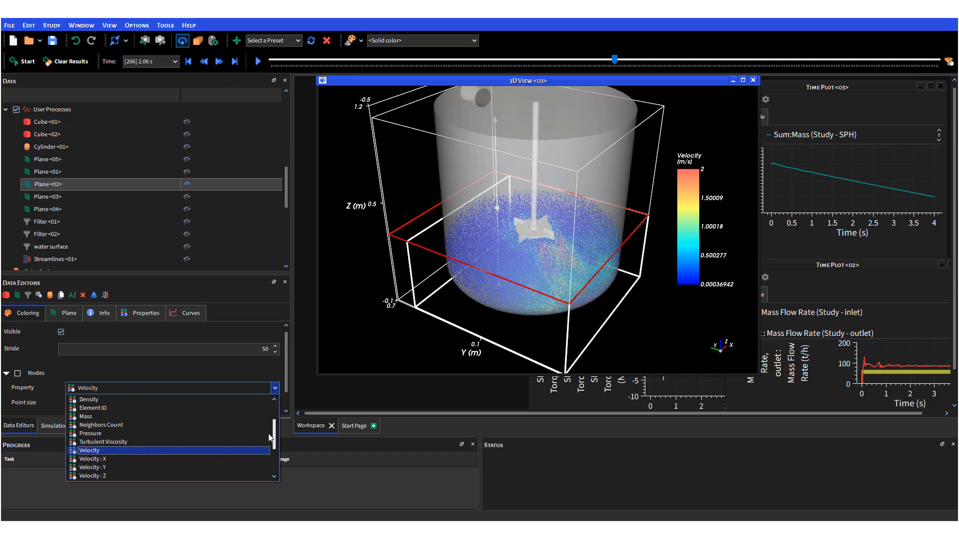
pyautogui.scroll(-1, 269, 436)
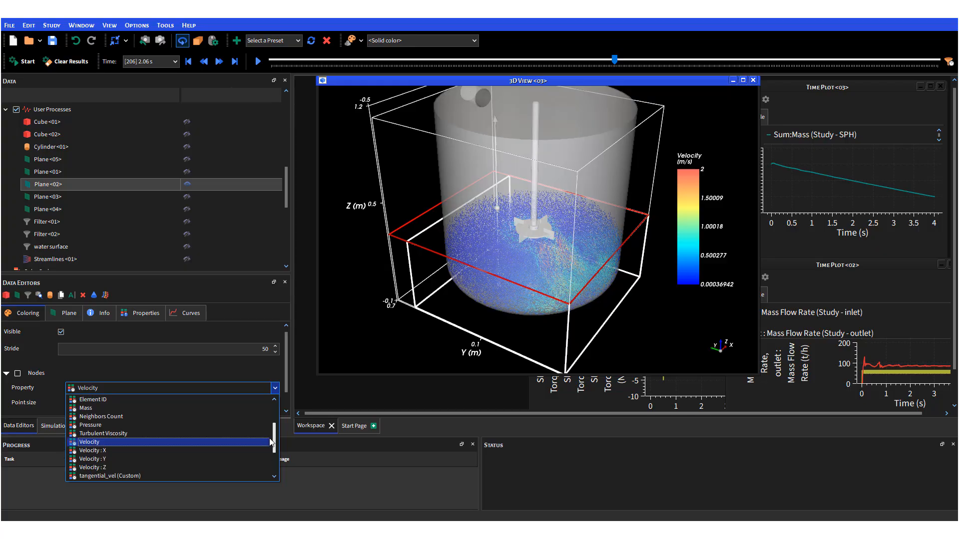
pyautogui.scroll(1, 271, 440)
pyautogui.scroll(1, 271, 438)
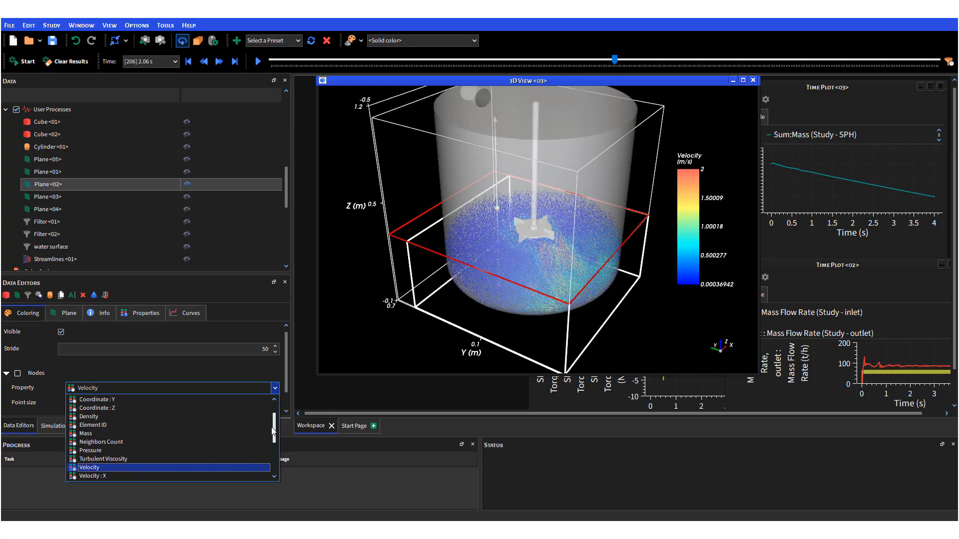
pyautogui.click(287, 363)
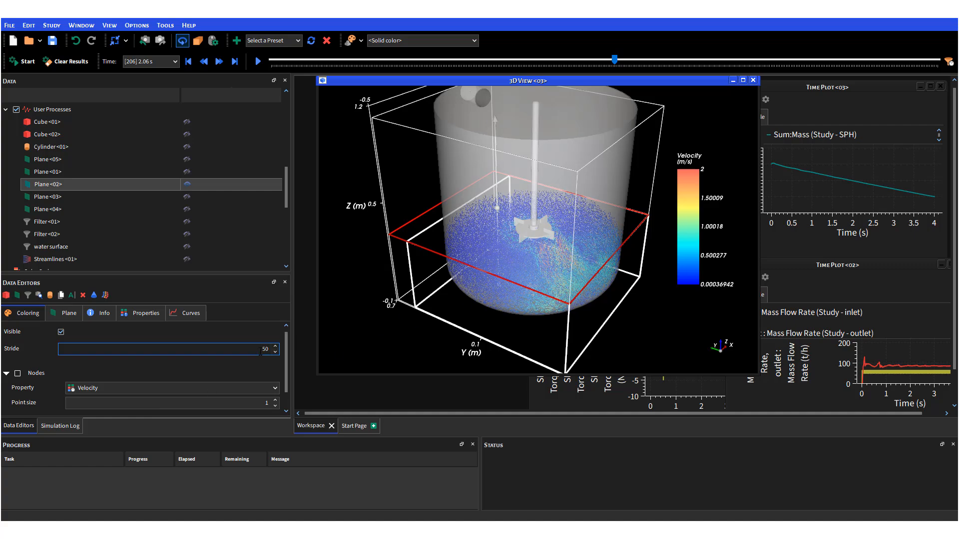
pyautogui.scroll(-1, 288, 359)
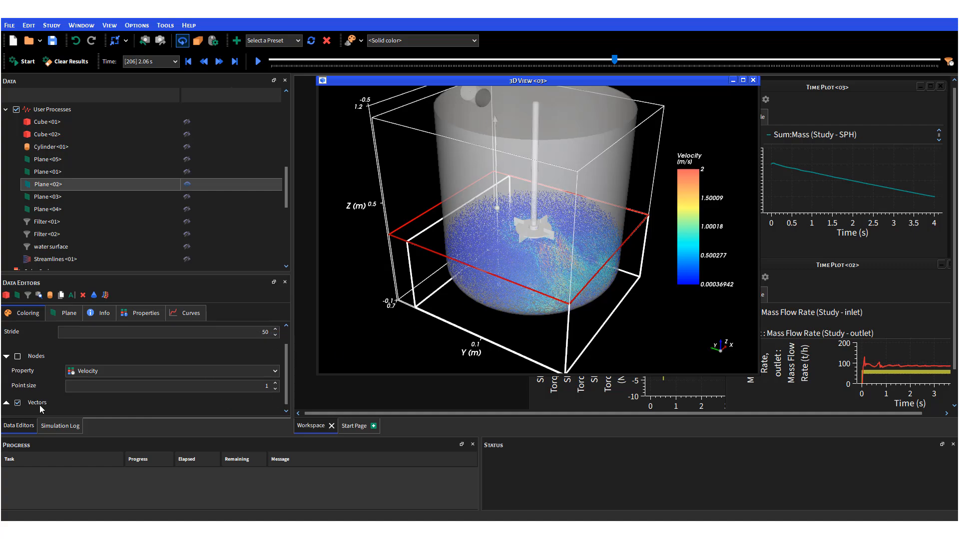
pyautogui.click(6, 403)
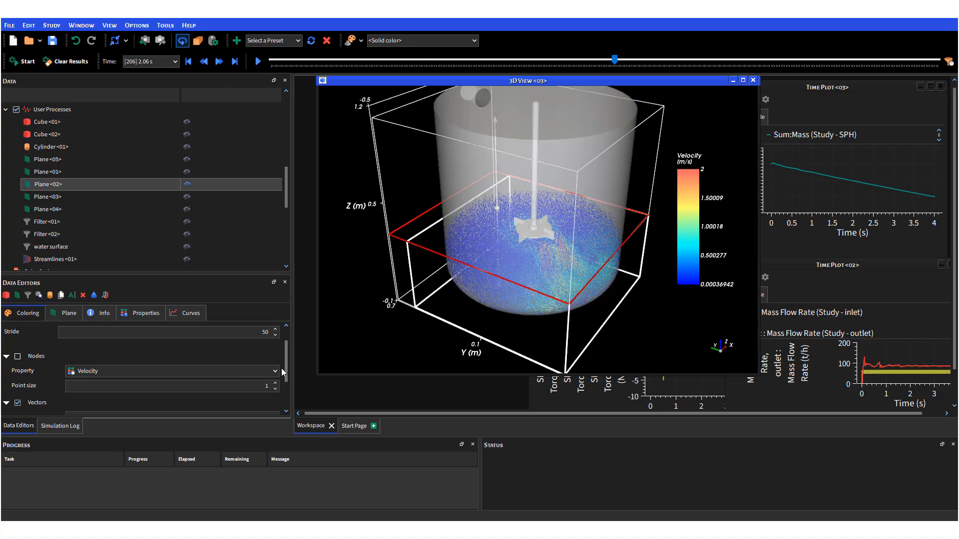
pyautogui.moveTo(287, 373); pyautogui.dragTo(286, 399)
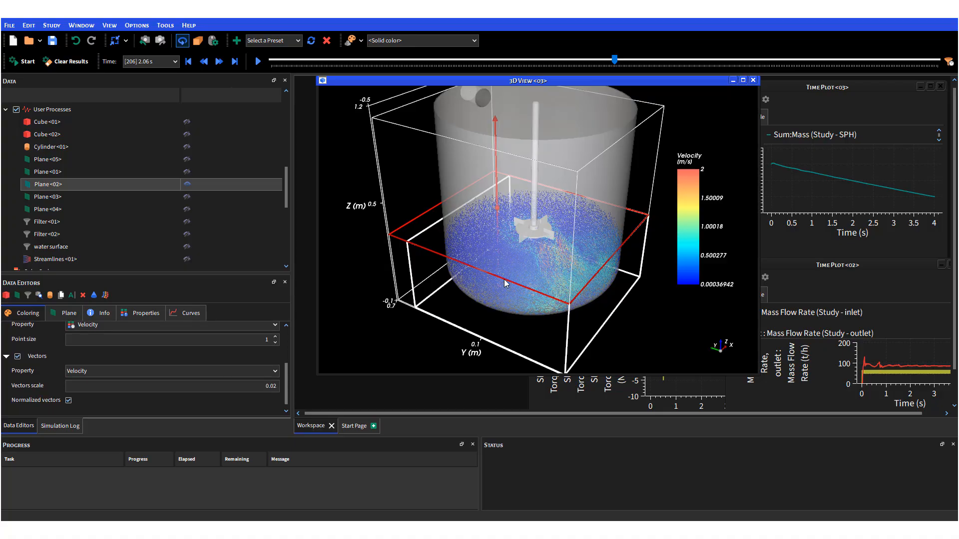
# Clear the Plane <02> selection and examine the velocity vectors around the impeller up close.
pyautogui.click(50, 110)
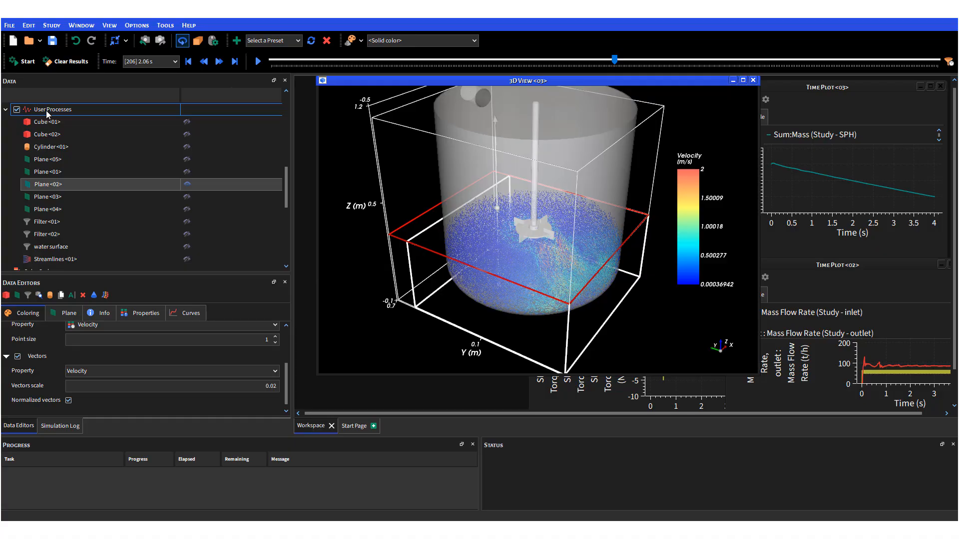
pyautogui.moveTo(501, 263); pyautogui.dragTo(525, 289)
pyautogui.scroll(-1, 540, 254)
pyautogui.scroll(7, 535, 268)
pyautogui.scroll(2, 535, 273)
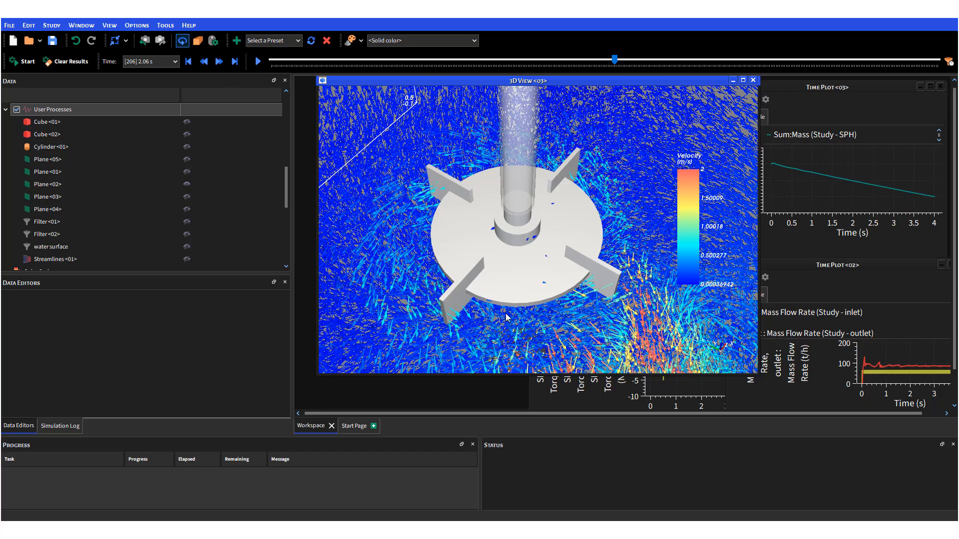
pyautogui.scroll(-2, 589, 314)
pyautogui.moveTo(577, 317); pyautogui.dragTo(564, 298)
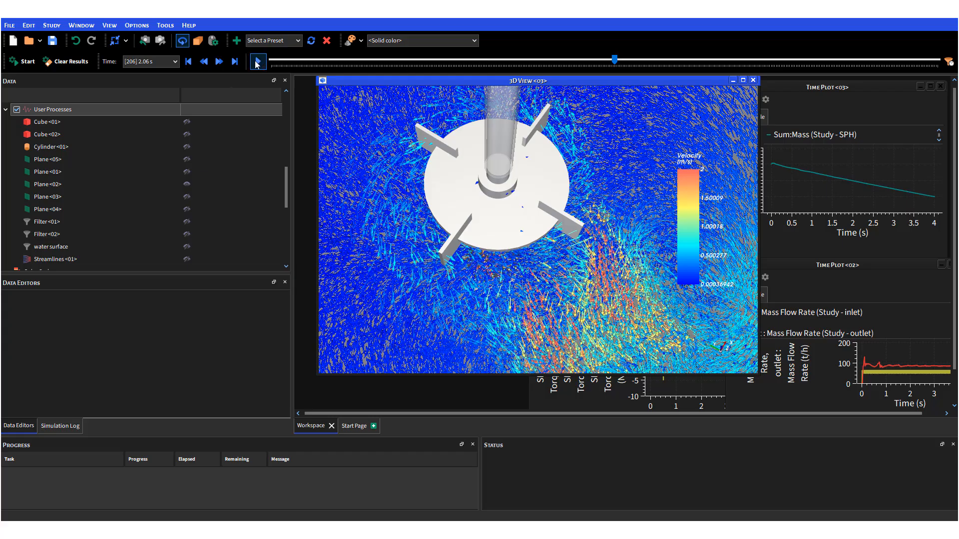
# Examine the position of Plane <03> in the tank together with its plane and coloring settings.
pyautogui.click(274, 189)
pyautogui.click(57, 197)
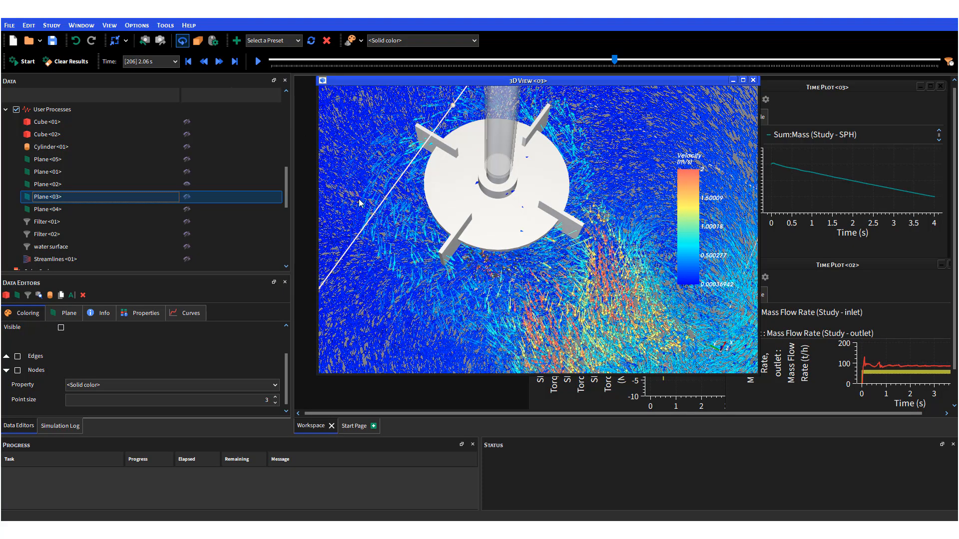
pyautogui.click(50, 113)
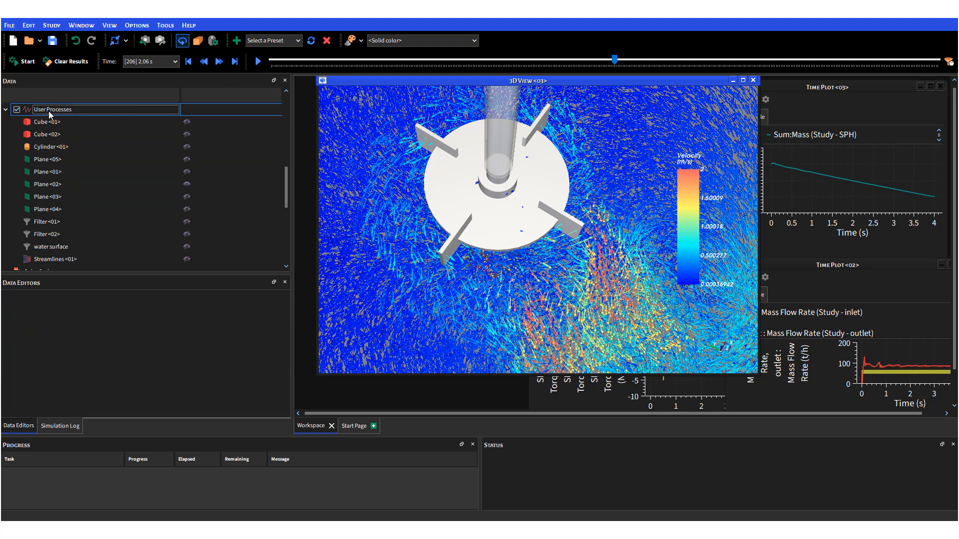
pyautogui.scroll(-6, 449, 294)
pyautogui.moveTo(449, 293); pyautogui.dragTo(424, 229)
pyautogui.click(56, 195)
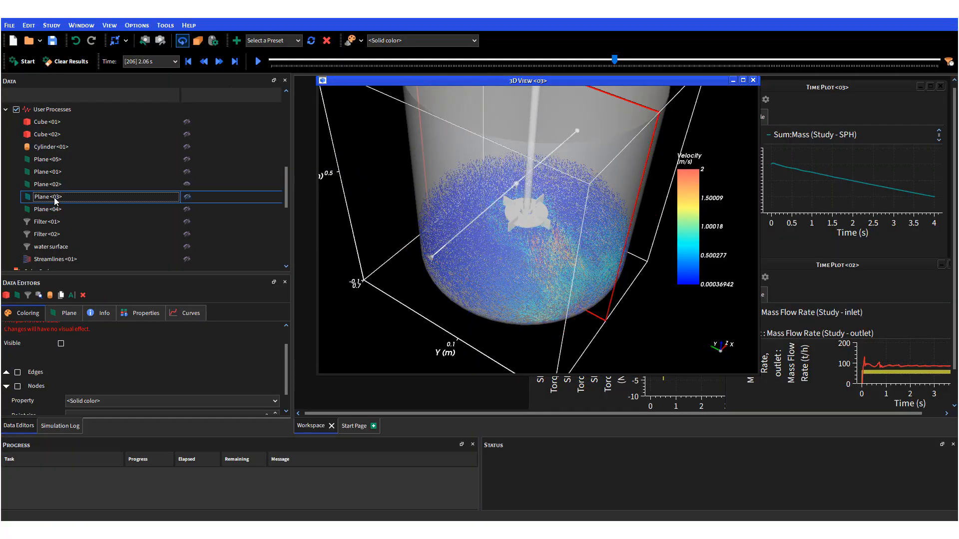
pyautogui.moveTo(336, 330); pyautogui.dragTo(394, 310)
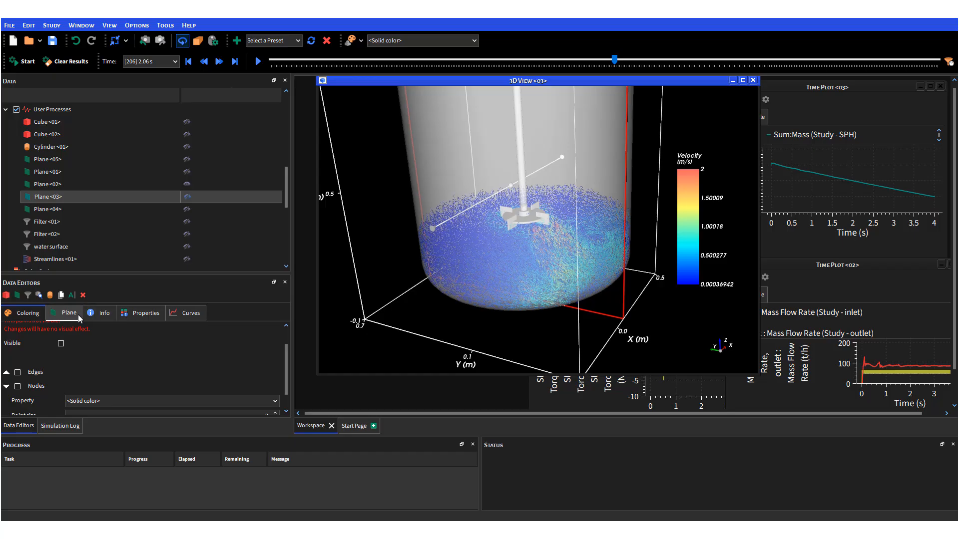
pyautogui.click(69, 313)
pyautogui.click(28, 314)
pyautogui.scroll(-1, 280, 373)
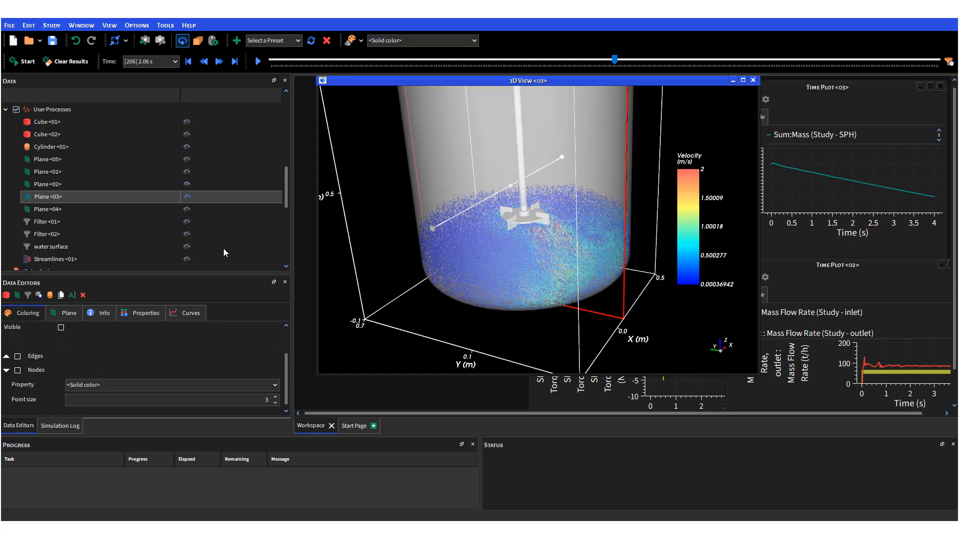
# Hide Plane <02> and show Plane <03> in the 3D view.
pyautogui.click(186, 185)
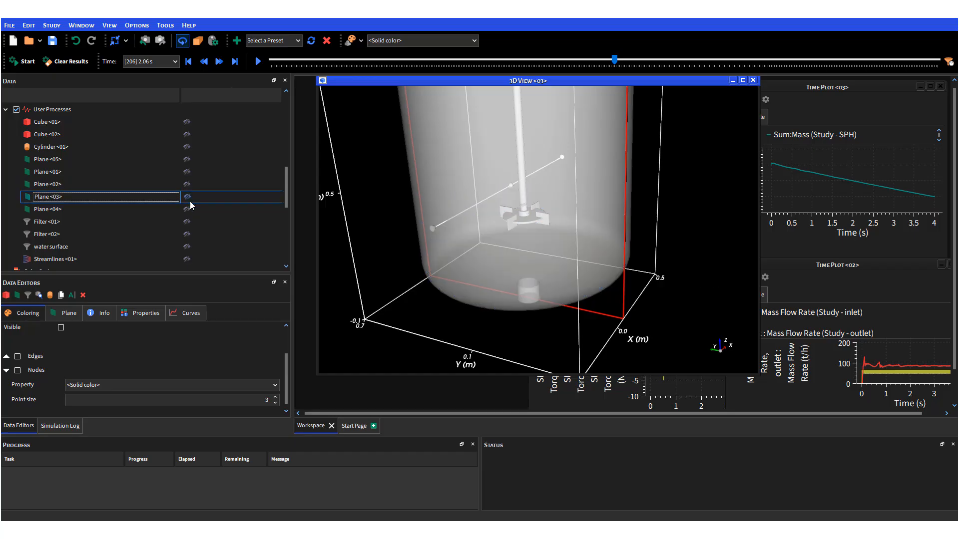
pyautogui.click(188, 198)
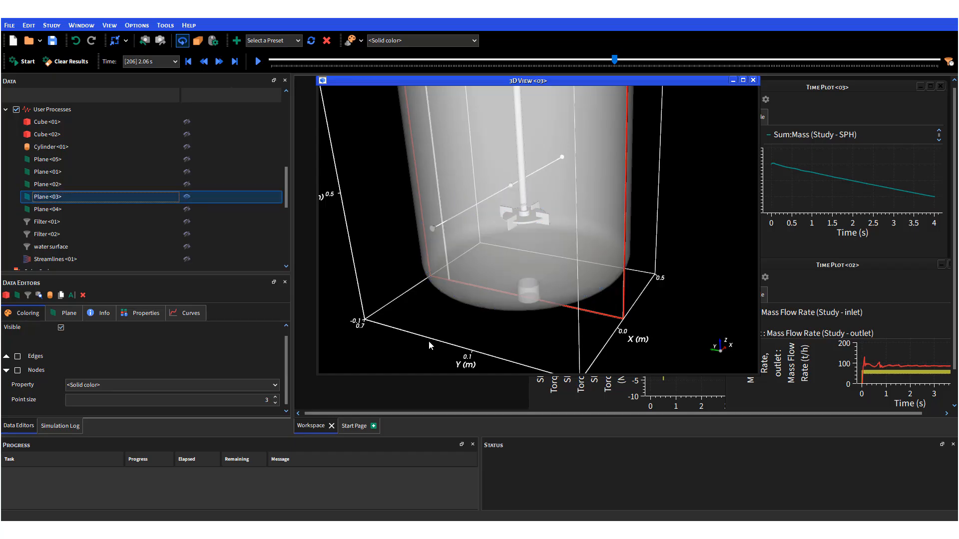
pyautogui.moveTo(490, 332); pyautogui.dragTo(443, 338)
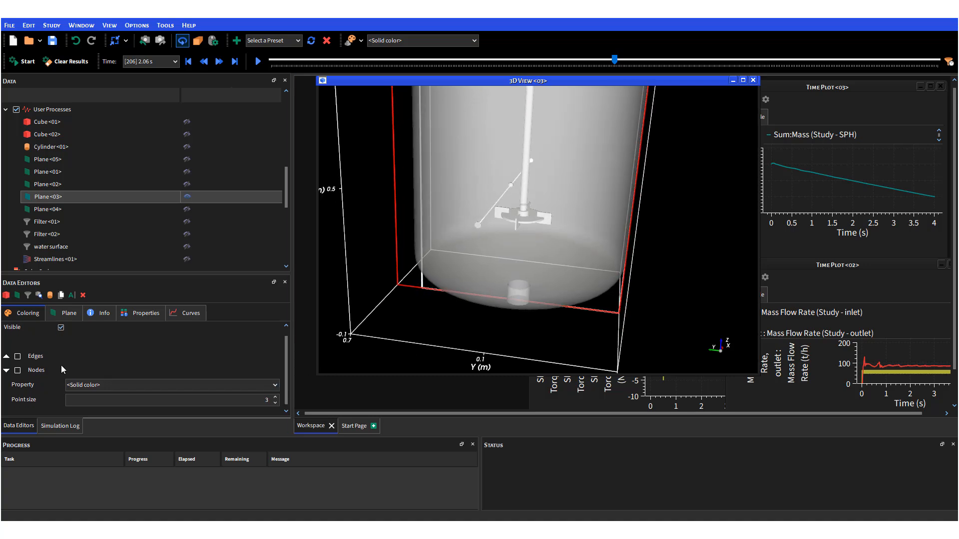
# Check the coloring settings of Plane <04>, and display it in the 3D view in place of Plane <03>.
pyautogui.click(57, 211)
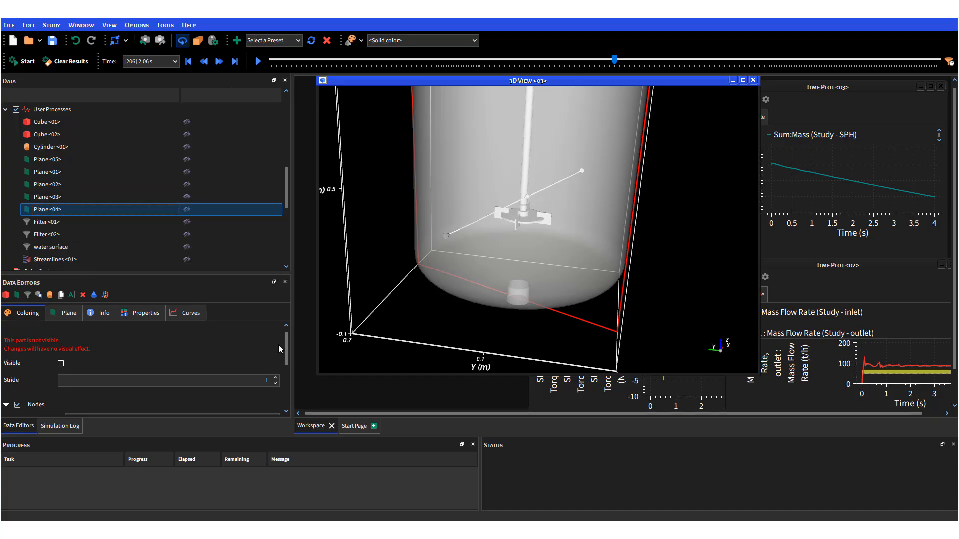
pyautogui.moveTo(286, 350); pyautogui.dragTo(288, 394)
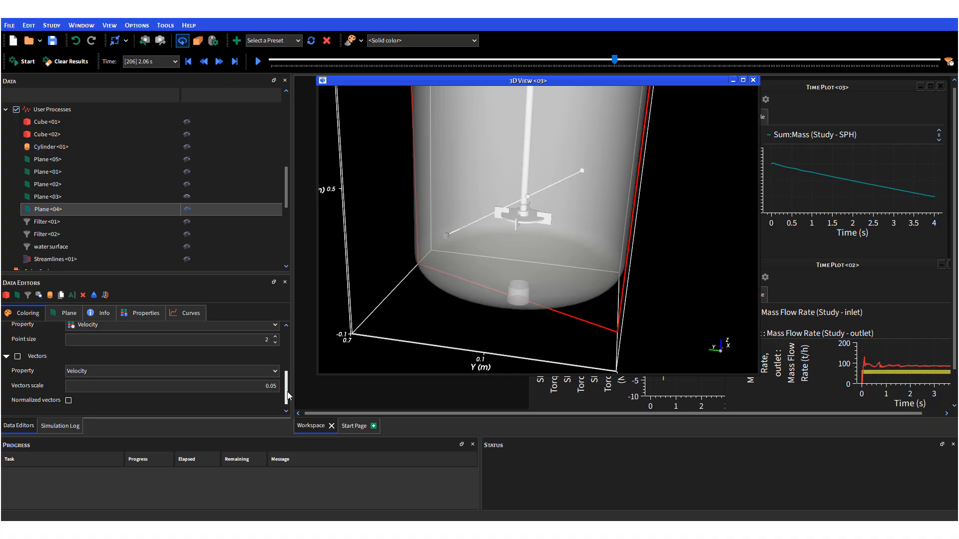
pyautogui.click(188, 197)
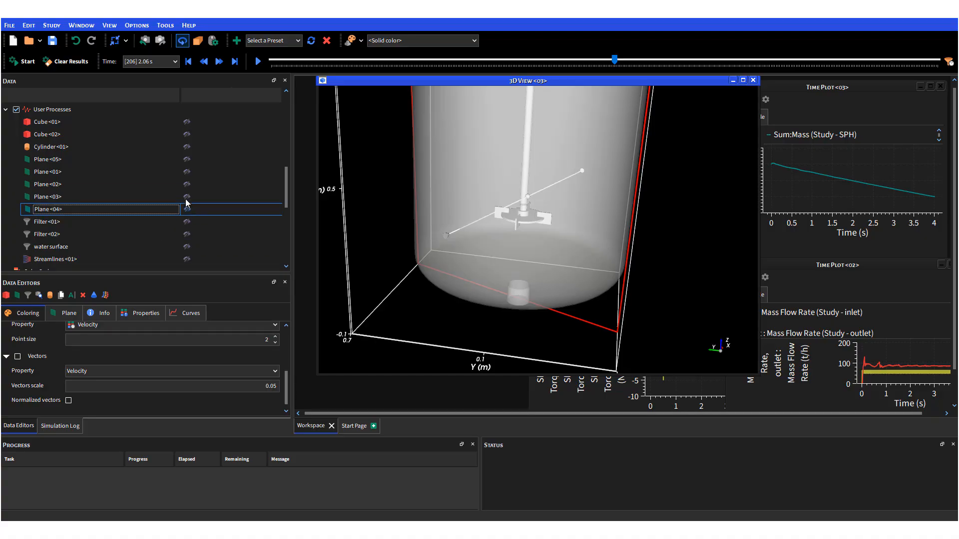
pyautogui.click(287, 396)
pyautogui.moveTo(287, 395); pyautogui.dragTo(289, 391)
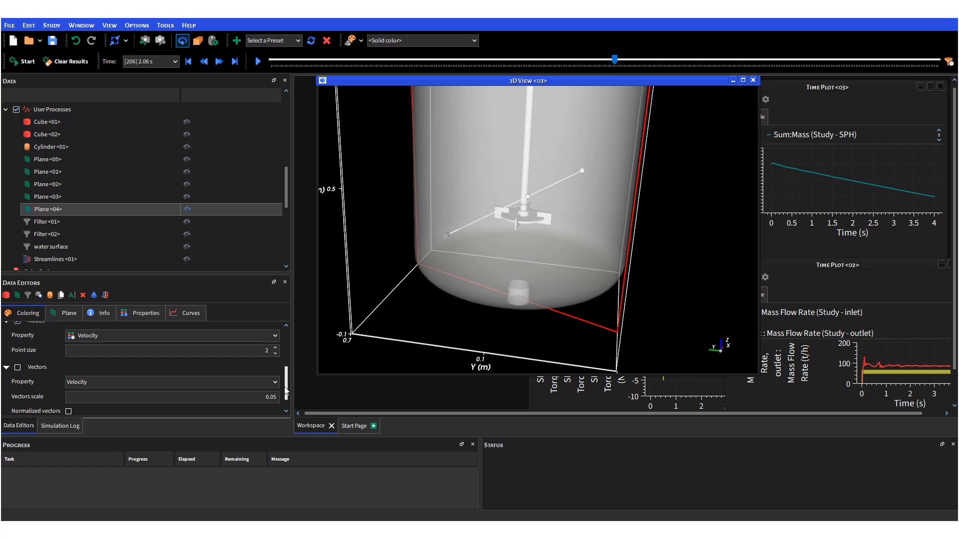
pyautogui.scroll(3, 287, 391)
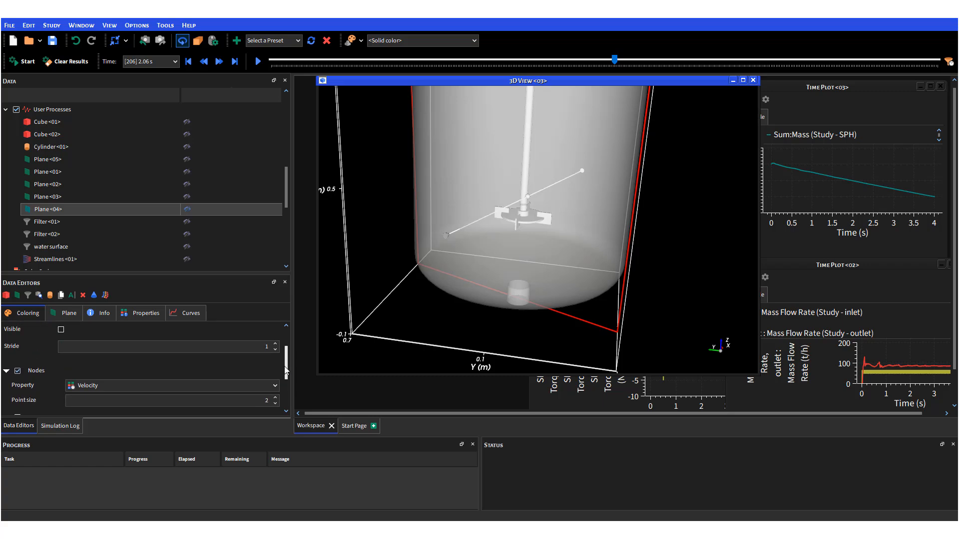
pyautogui.click(187, 205)
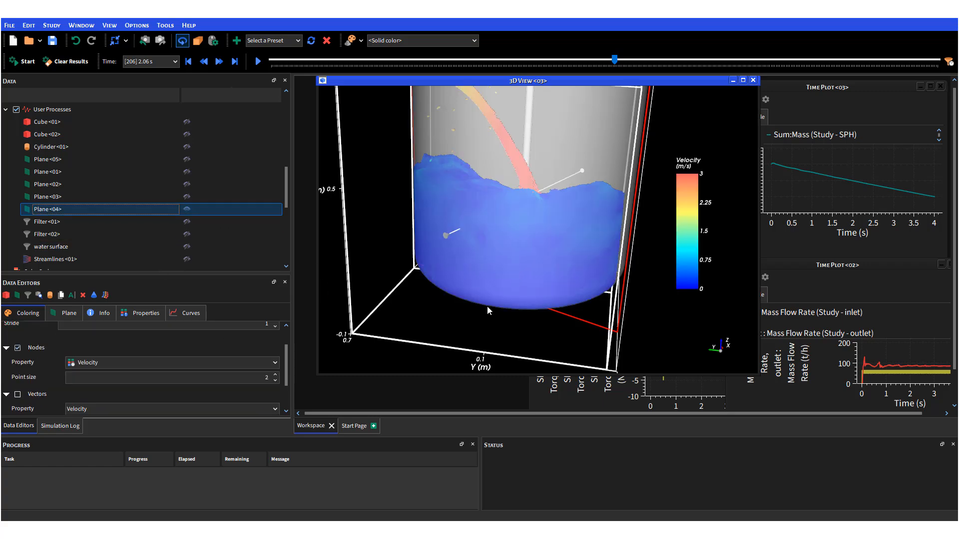
# Clear the Plane <04> selection and examine the section's velocity coloring around the impeller up close.
pyautogui.moveTo(527, 343); pyautogui.dragTo(290, 318)
pyautogui.moveTo(594, 345); pyautogui.dragTo(511, 329)
pyautogui.click(47, 110)
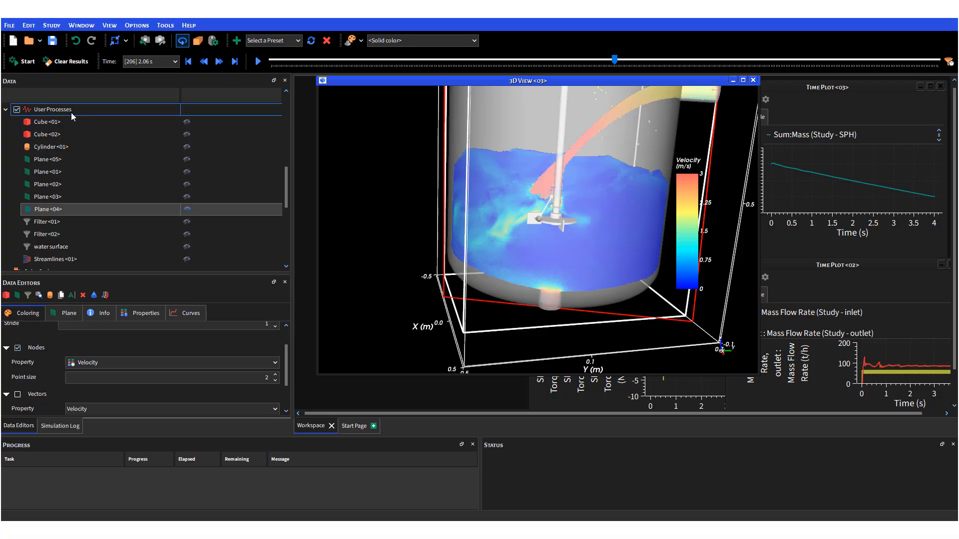
pyautogui.scroll(-2, 574, 226)
pyautogui.scroll(5, 559, 234)
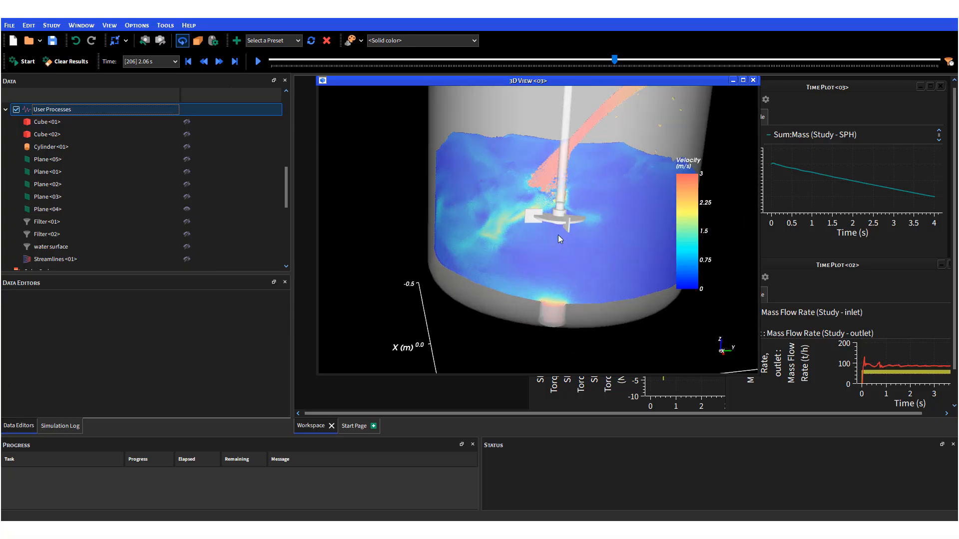
pyautogui.scroll(-3, 623, 201)
pyautogui.scroll(2, 639, 196)
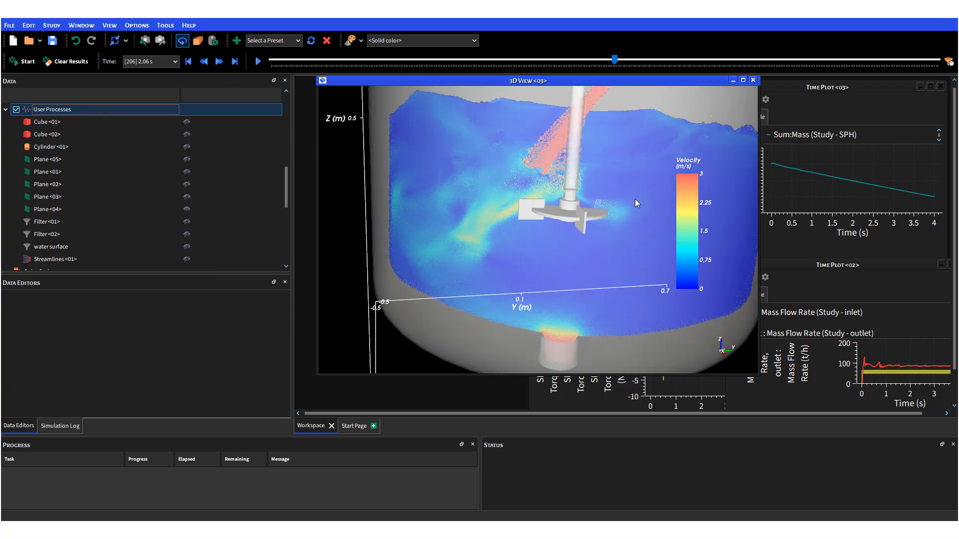
pyautogui.moveTo(618, 216); pyautogui.dragTo(555, 282)
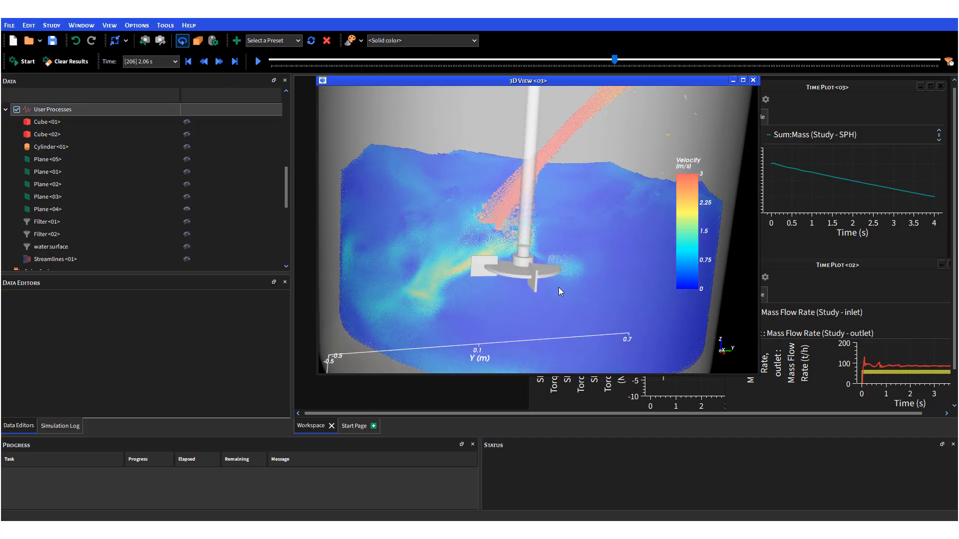
pyautogui.scroll(2, 559, 287)
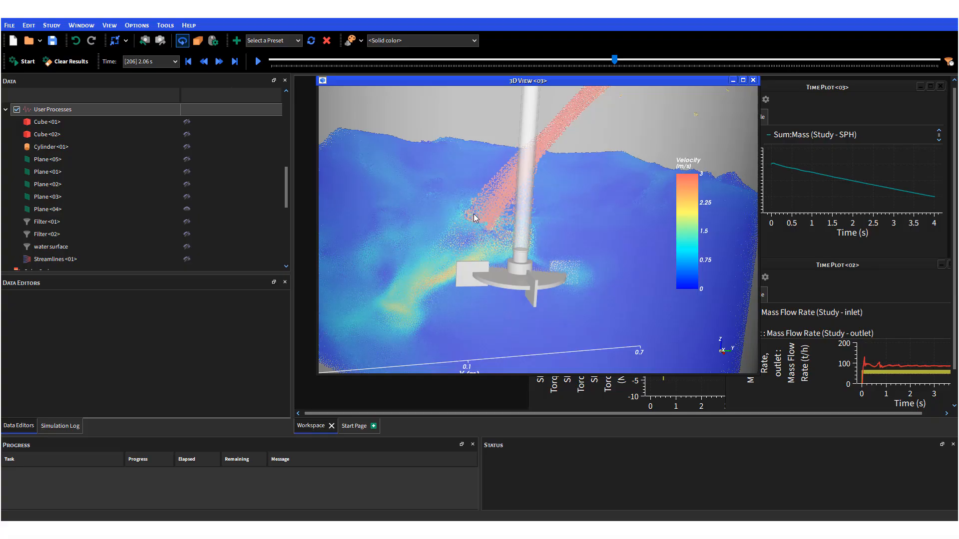
pyautogui.moveTo(287, 190); pyautogui.dragTo(286, 180)
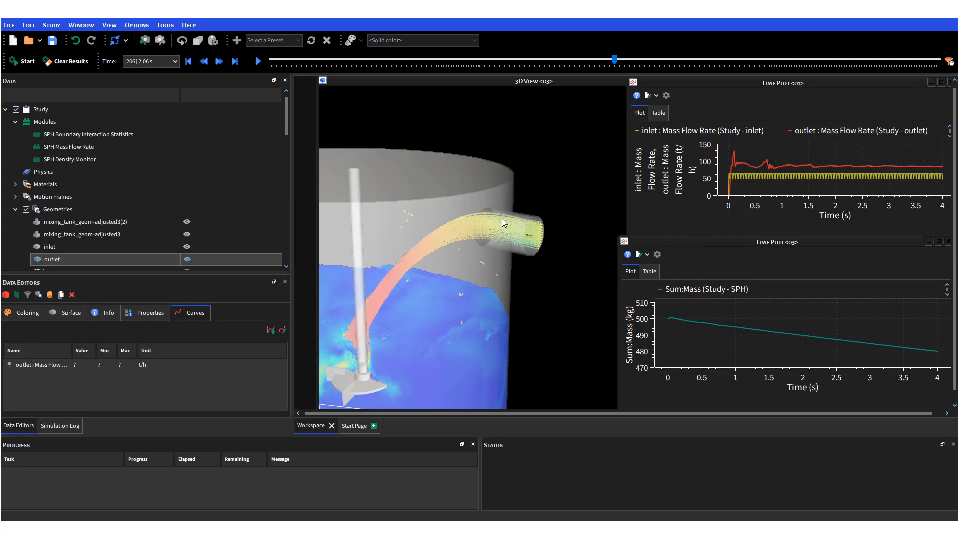
# Bring the inlet and outlet mass flow rate plot forward, enlarge it, and place it over the upper part of the workspace.
pyautogui.click(505, 201)
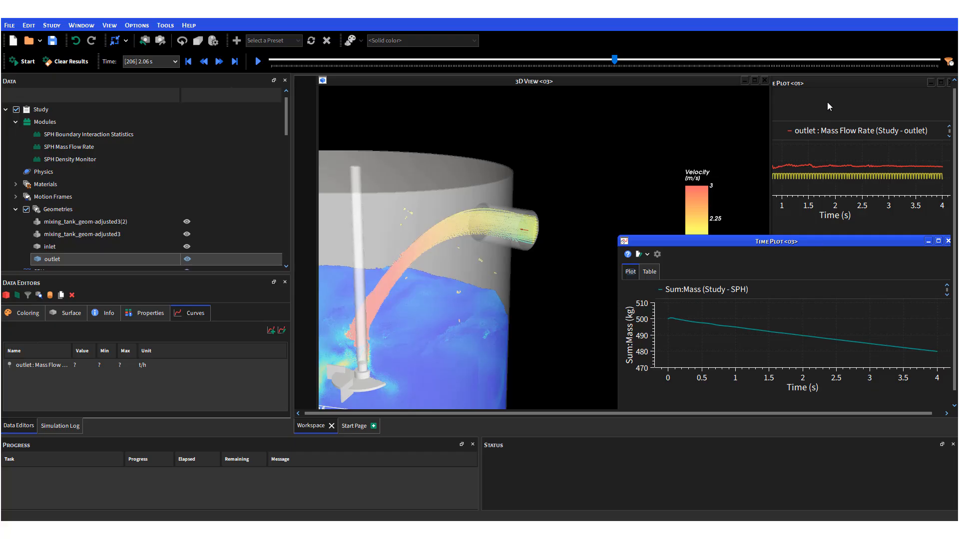
pyautogui.moveTo(815, 83)
pyautogui.mouseDown()
pyautogui.moveTo(782, 84)
pyautogui.moveTo(803, 84)
pyautogui.mouseUp()
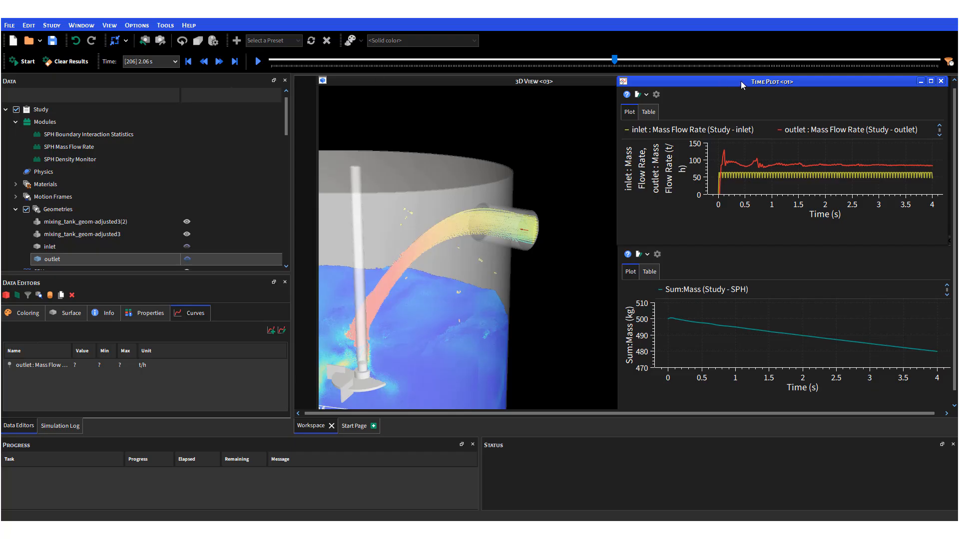
pyautogui.moveTo(741, 81); pyautogui.dragTo(733, 80)
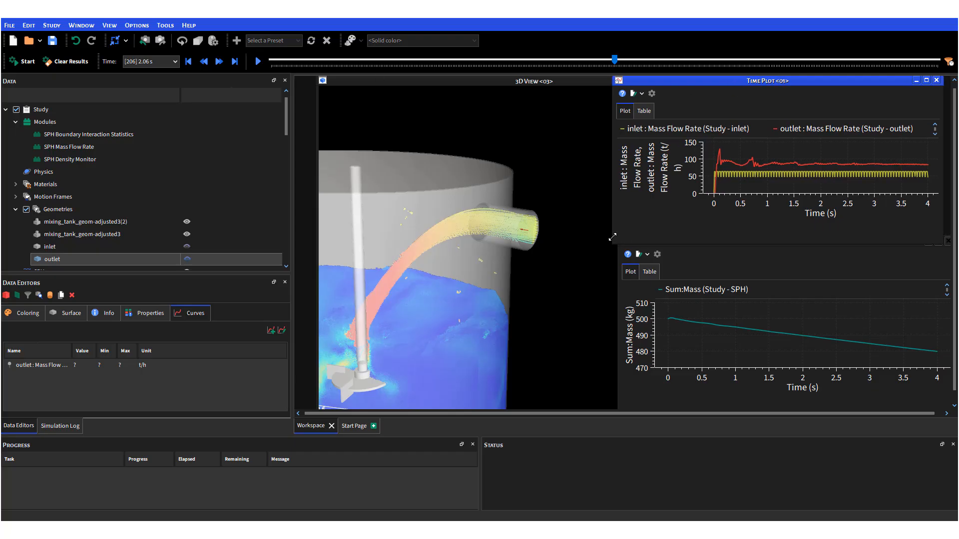
pyautogui.moveTo(612, 242); pyautogui.dragTo(588, 296)
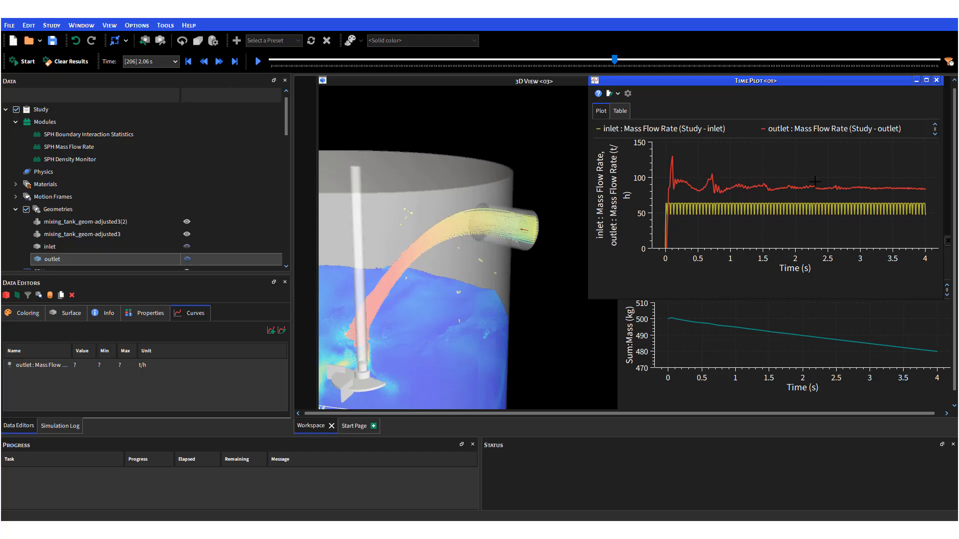
pyautogui.moveTo(691, 84); pyautogui.dragTo(703, 83)
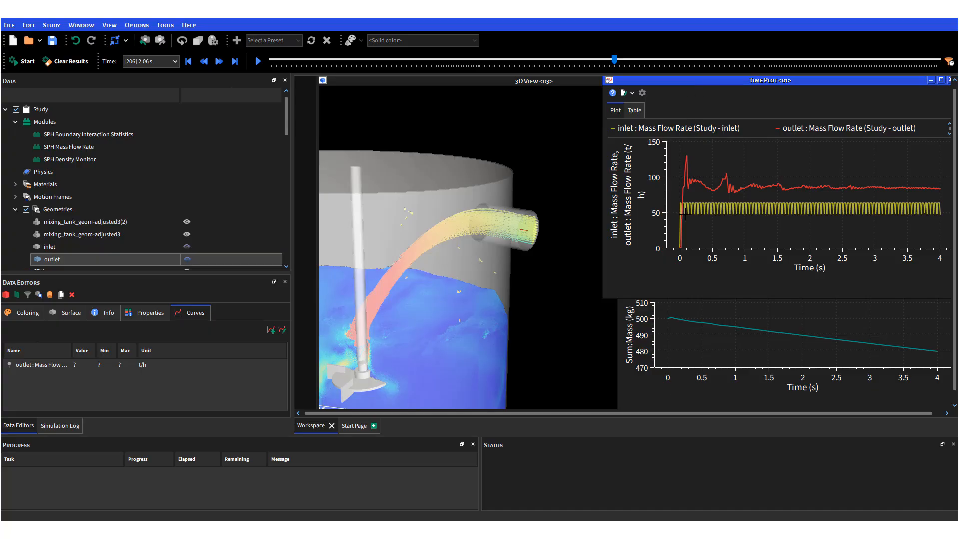
# Bring the Sum:Mass plot to the front, align it below the mass flow rate plot, and widen it.
pyautogui.click(655, 379)
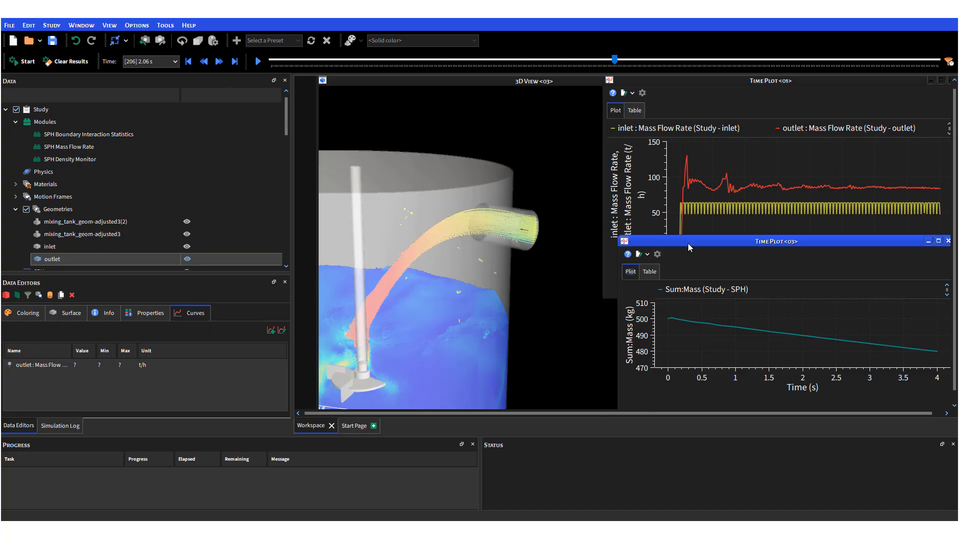
pyautogui.moveTo(687, 243); pyautogui.dragTo(672, 239)
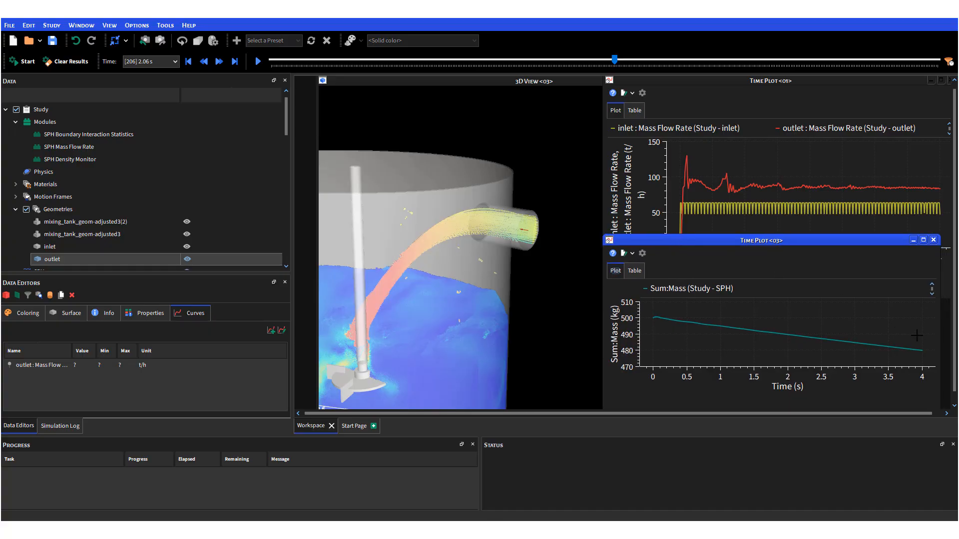
pyautogui.moveTo(941, 335); pyautogui.dragTo(953, 335)
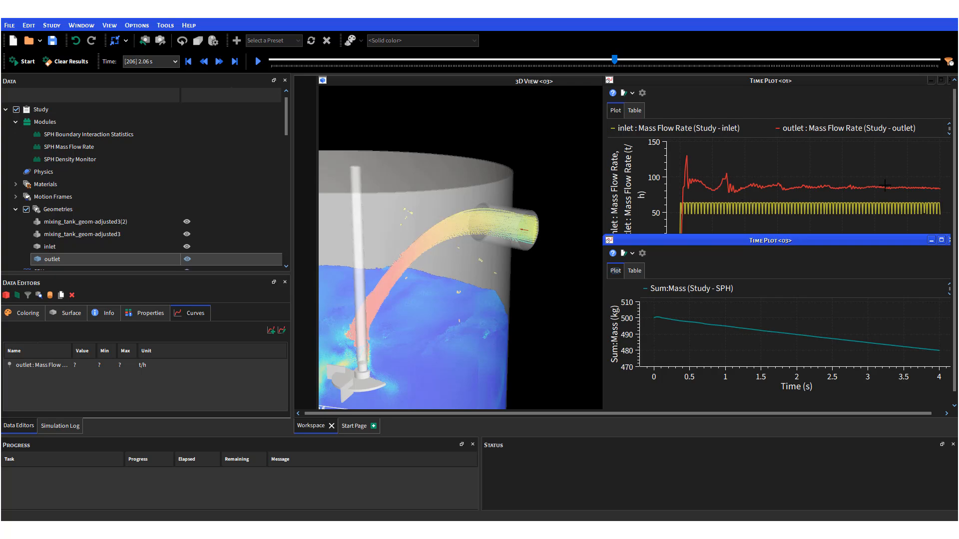
pyautogui.moveTo(817, 241)
pyautogui.mouseDown()
pyautogui.moveTo(819, 226)
pyautogui.moveTo(816, 239)
pyautogui.mouseUp()
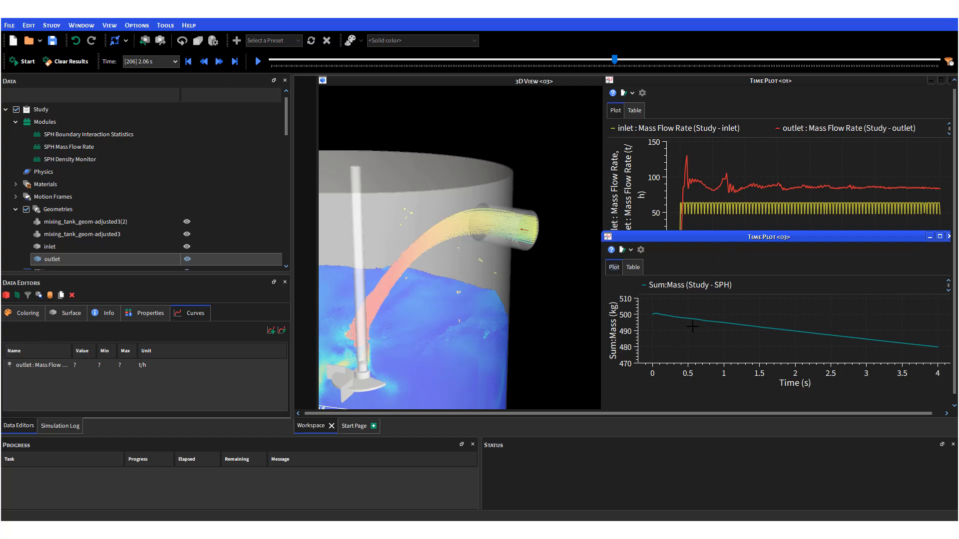
pyautogui.moveTo(885, 238); pyautogui.dragTo(873, 238)
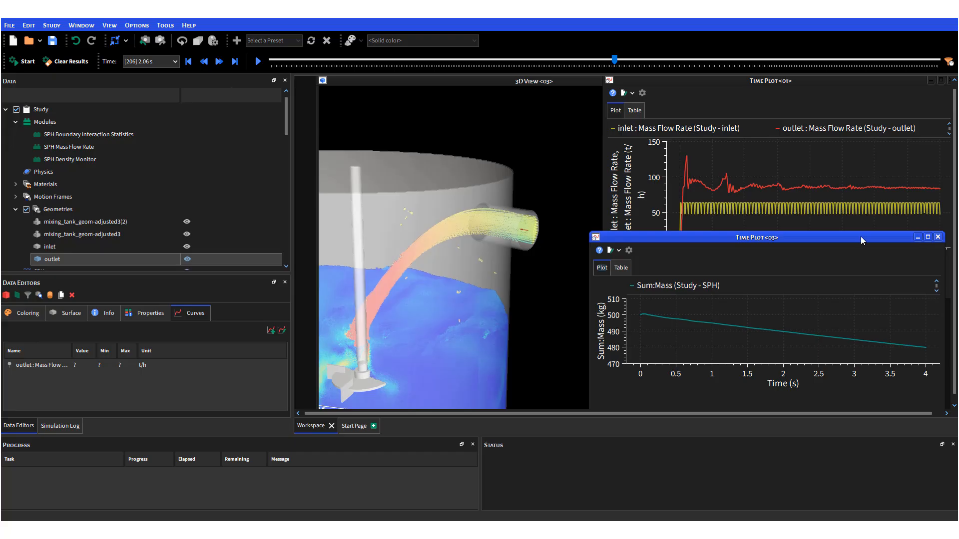
# Collapse the Geometries group in the data tree.
pyautogui.scroll(-1, 288, 131)
pyautogui.scroll(1, 288, 129)
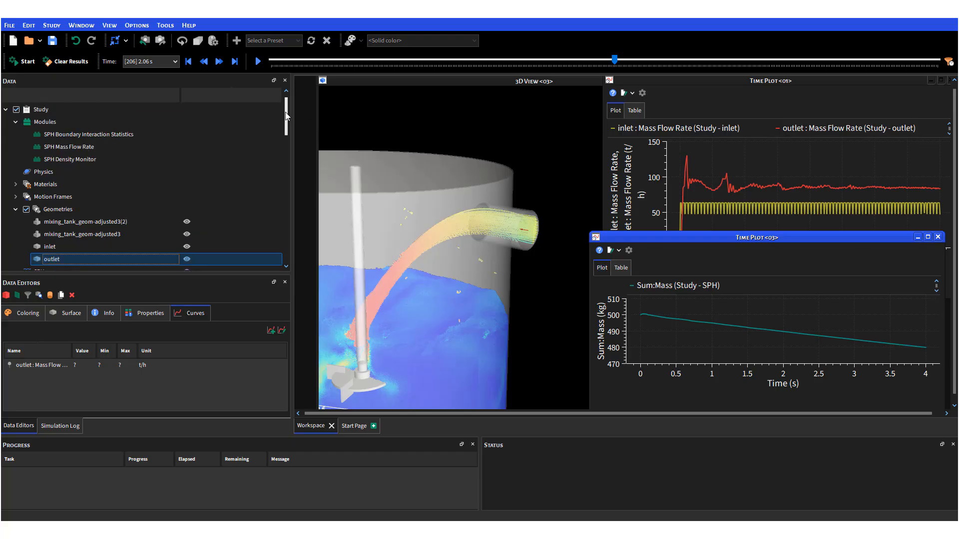
pyautogui.scroll(-2, 286, 124)
pyautogui.scroll(2, 284, 119)
pyautogui.scroll(-1, 286, 131)
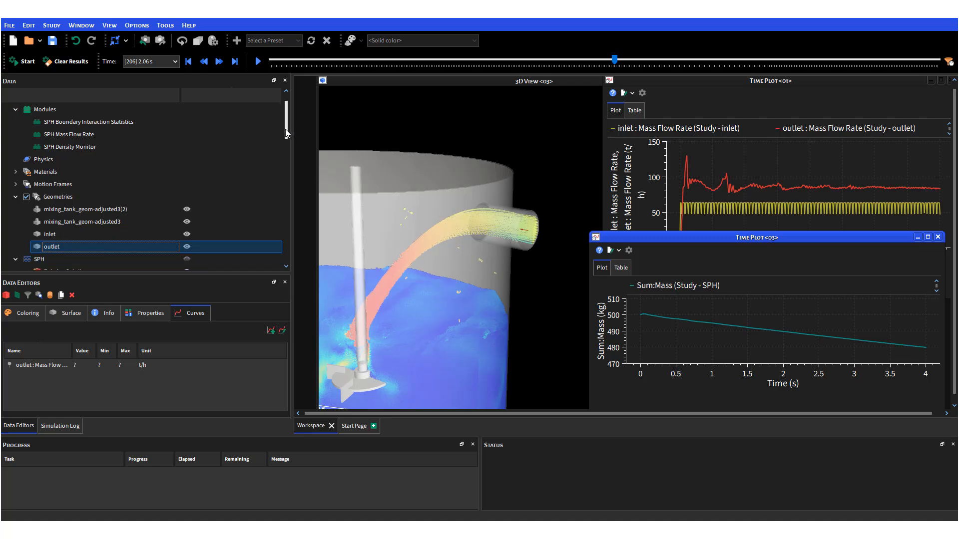
pyautogui.click(15, 196)
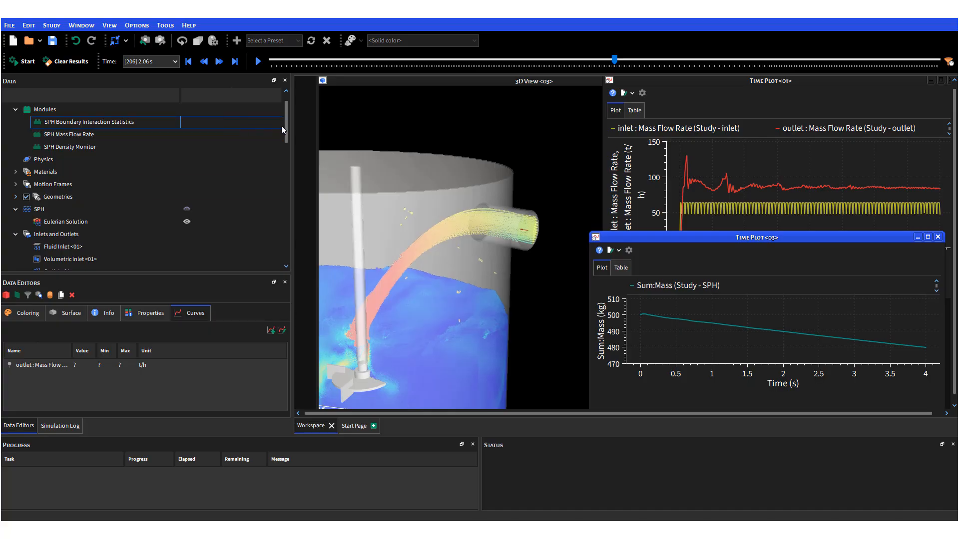
# Select Cube <02> under User Processes and show its cube settings.
pyautogui.moveTo(285, 125); pyautogui.dragTo(283, 179)
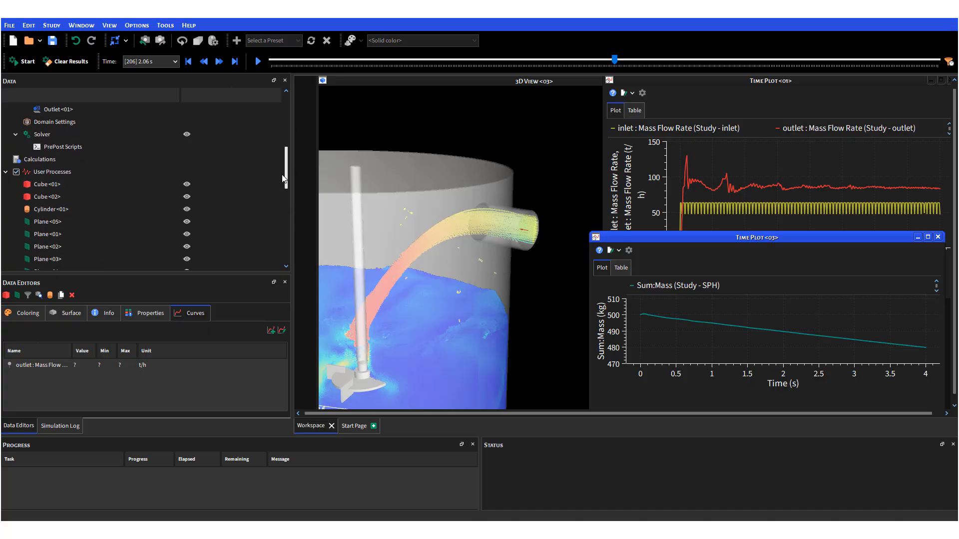
pyautogui.click(49, 197)
pyautogui.click(59, 315)
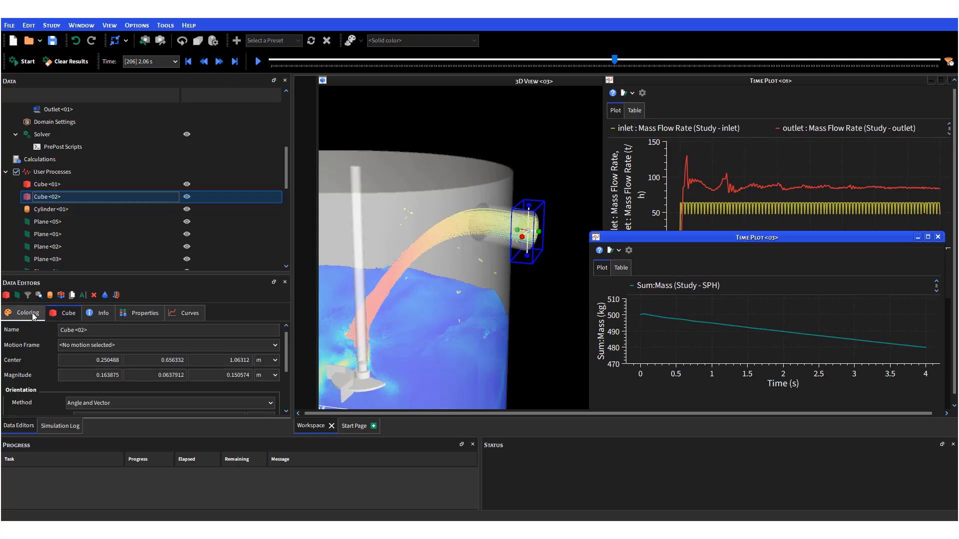
pyautogui.click(43, 185)
pyautogui.click(44, 195)
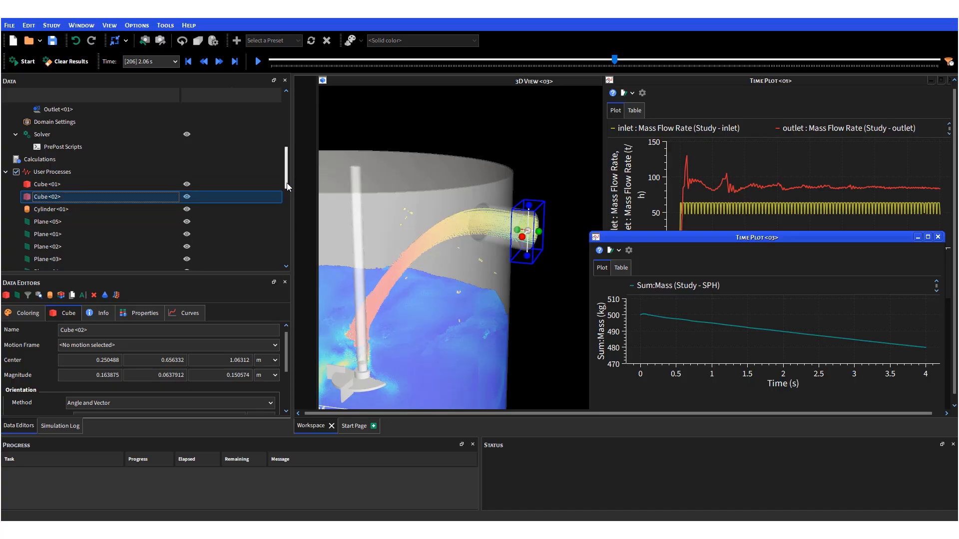
# Review the process types that can be created from the SPH fluid without adding one.
pyautogui.moveTo(288, 186); pyautogui.dragTo(289, 139)
pyautogui.click(47, 208)
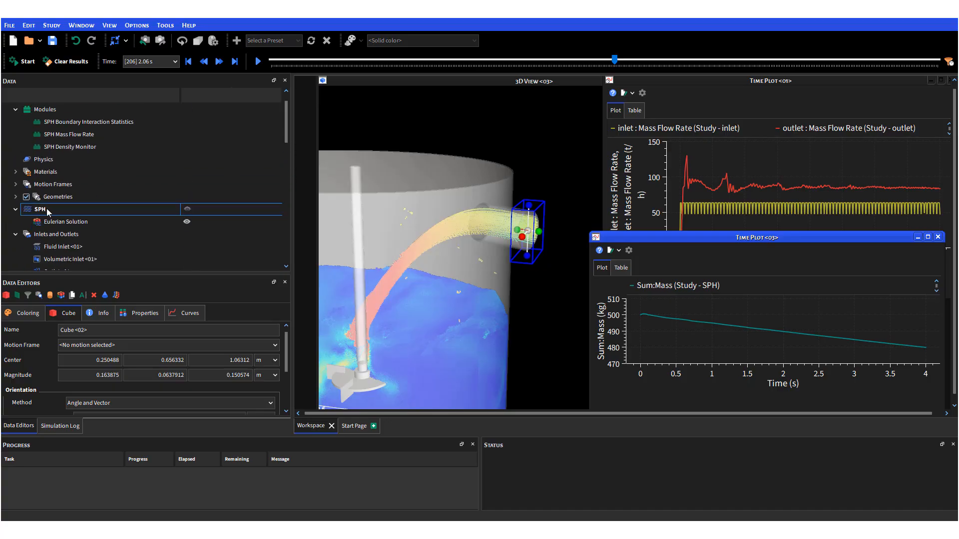
pyautogui.rightClick(47, 208)
pyautogui.moveTo(73, 203)
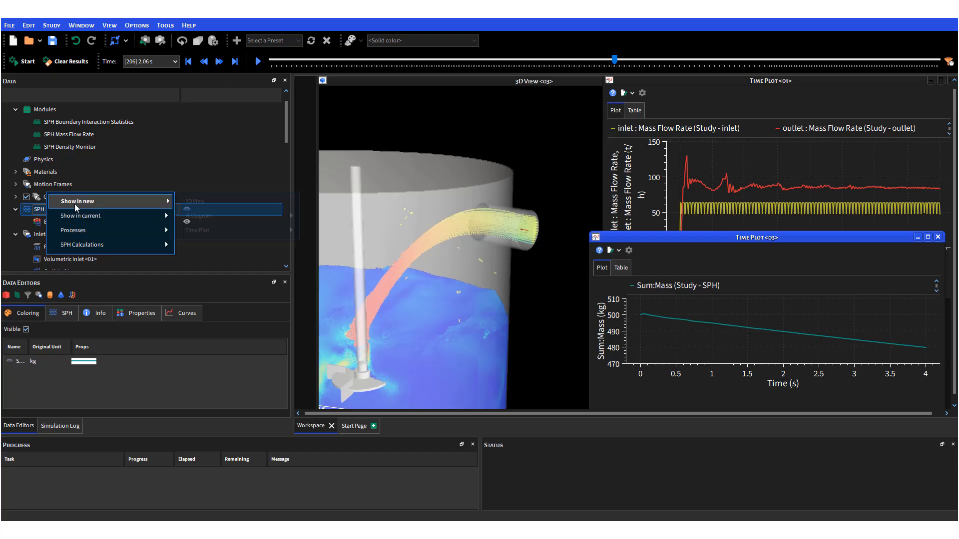
pyautogui.moveTo(77, 234)
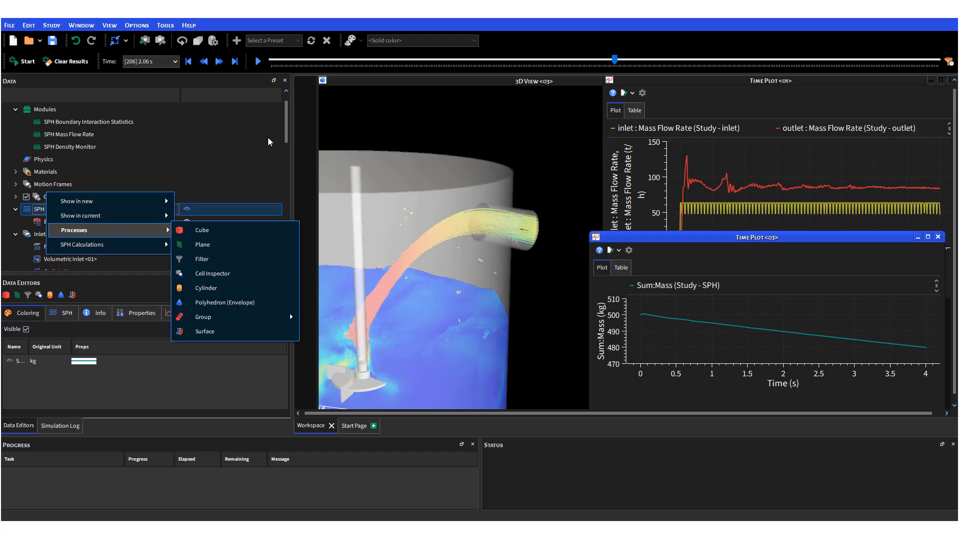
pyautogui.click(286, 128)
pyautogui.moveTo(287, 129); pyautogui.dragTo(300, 169)
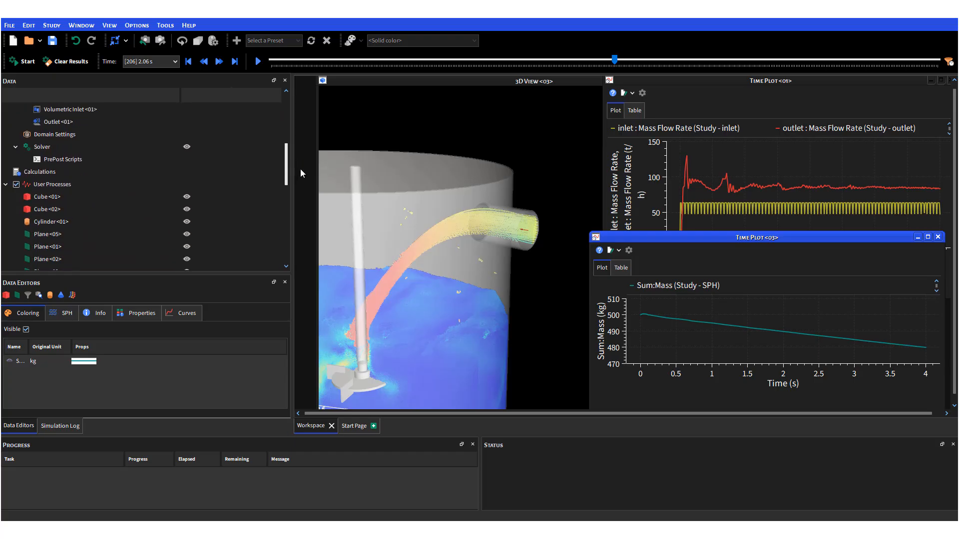
# Select Cube <02> around the inlet pipe again and review its center, magnitude, orientation and coloring settings.
pyautogui.click(47, 214)
pyautogui.click(49, 222)
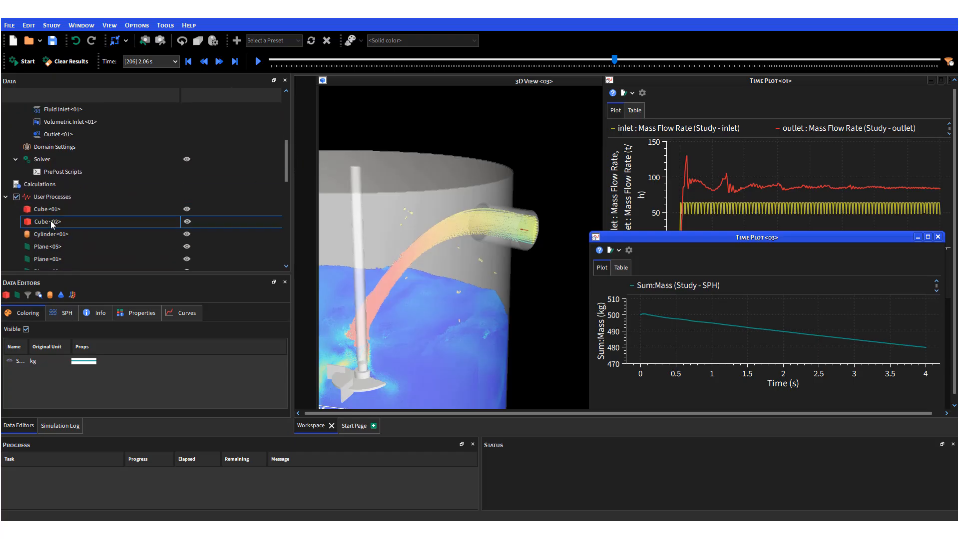
pyautogui.moveTo(286, 352); pyautogui.dragTo(287, 353)
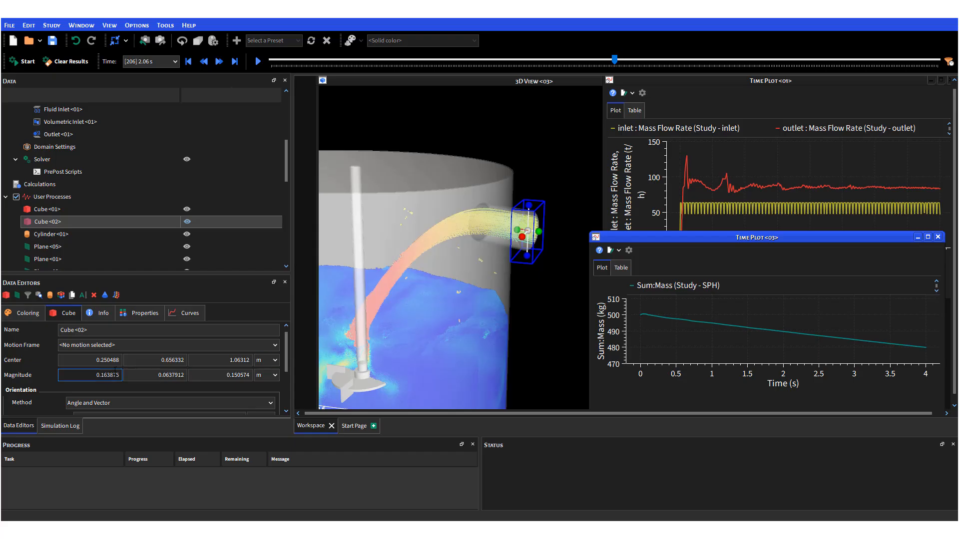
pyautogui.moveTo(287, 356); pyautogui.dragTo(287, 389)
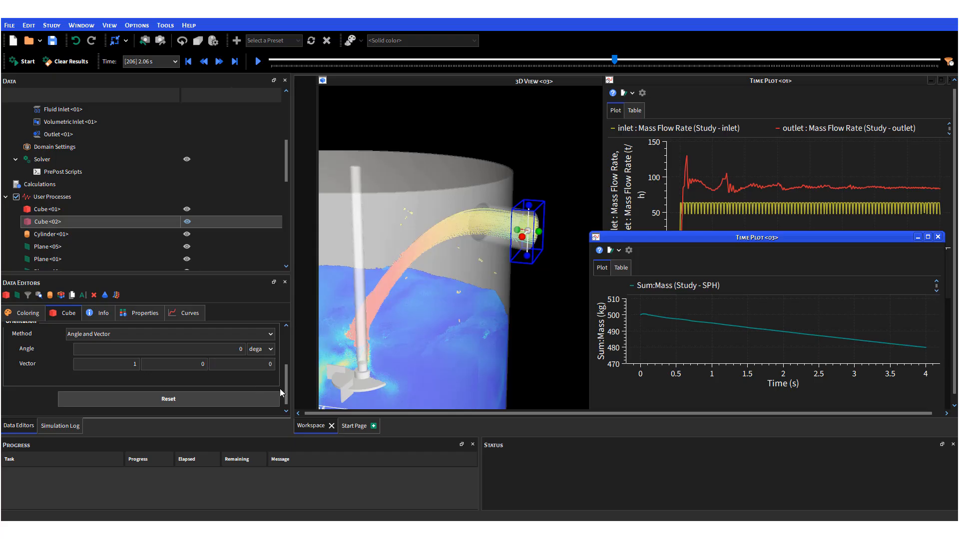
pyautogui.moveTo(286, 377); pyautogui.dragTo(284, 340)
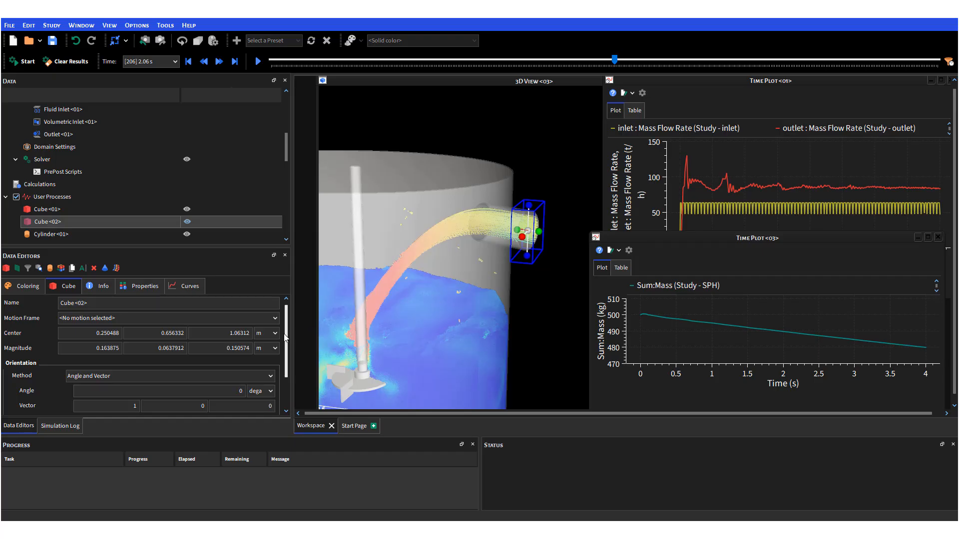
pyautogui.moveTo(286, 336)
pyautogui.mouseDown()
pyautogui.moveTo(286, 356)
pyautogui.moveTo(285, 324)
pyautogui.mouseUp()
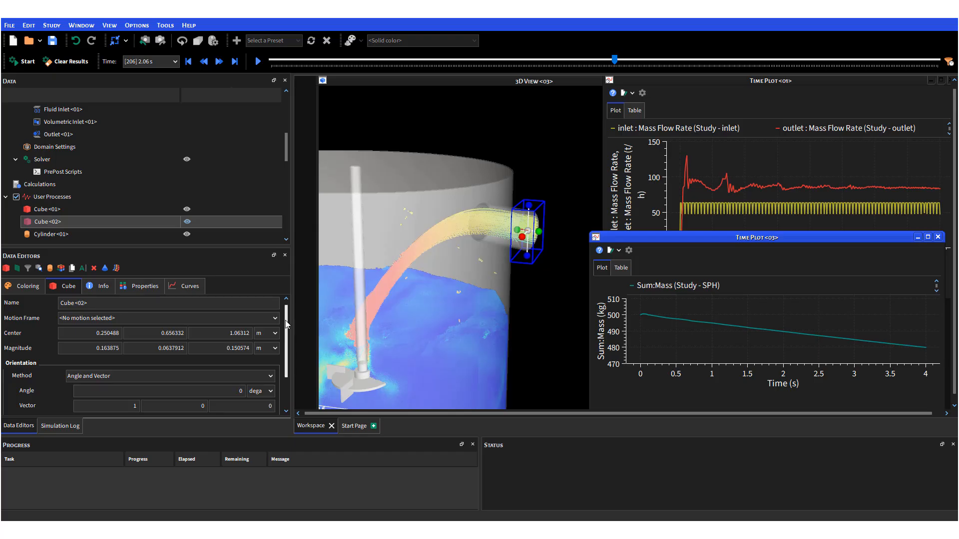
pyautogui.moveTo(286, 321); pyautogui.dragTo(292, 303)
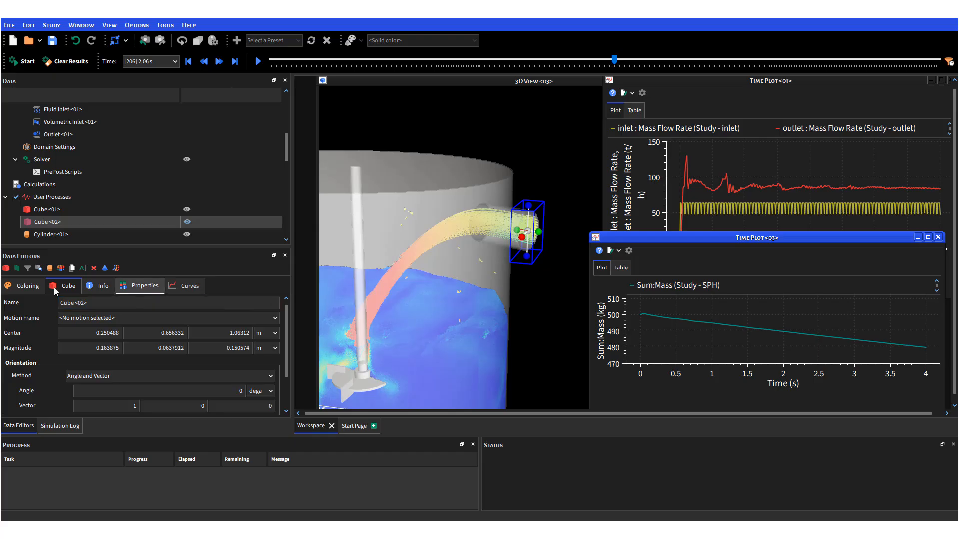
pyautogui.click(31, 291)
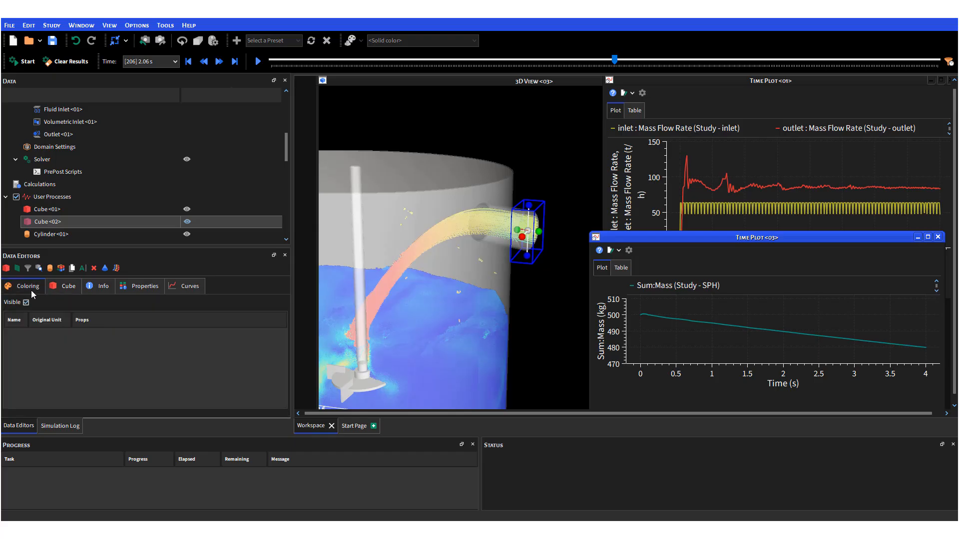
pyautogui.click(65, 286)
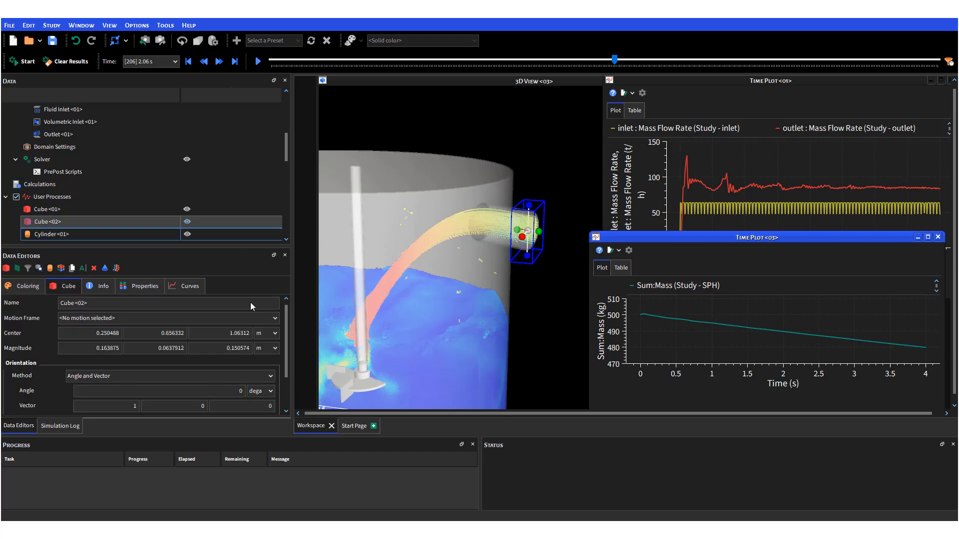
# Add a tagging calculation to the SPH fluid based on Cube <02>.
pyautogui.moveTo(287, 152); pyautogui.dragTo(278, 131)
pyautogui.click(39, 160)
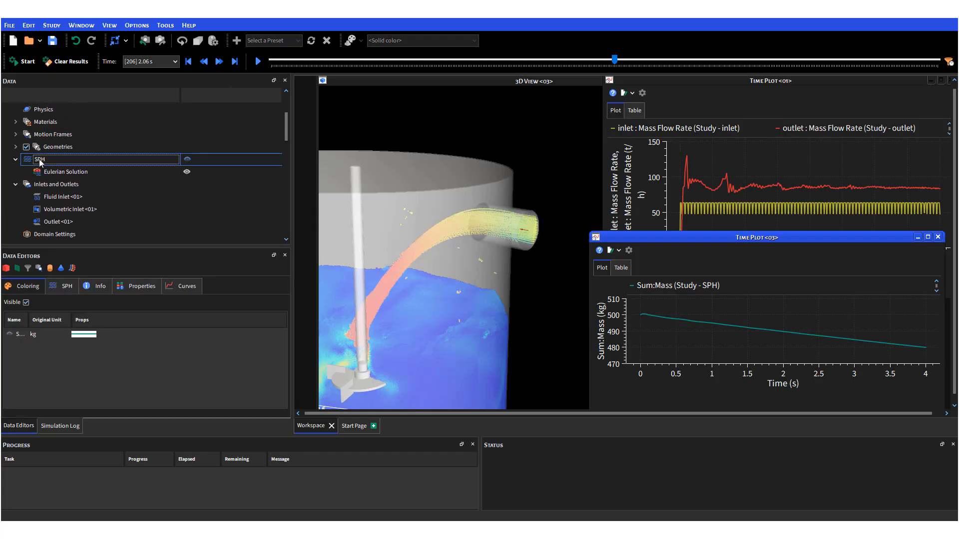
pyautogui.rightClick(39, 159)
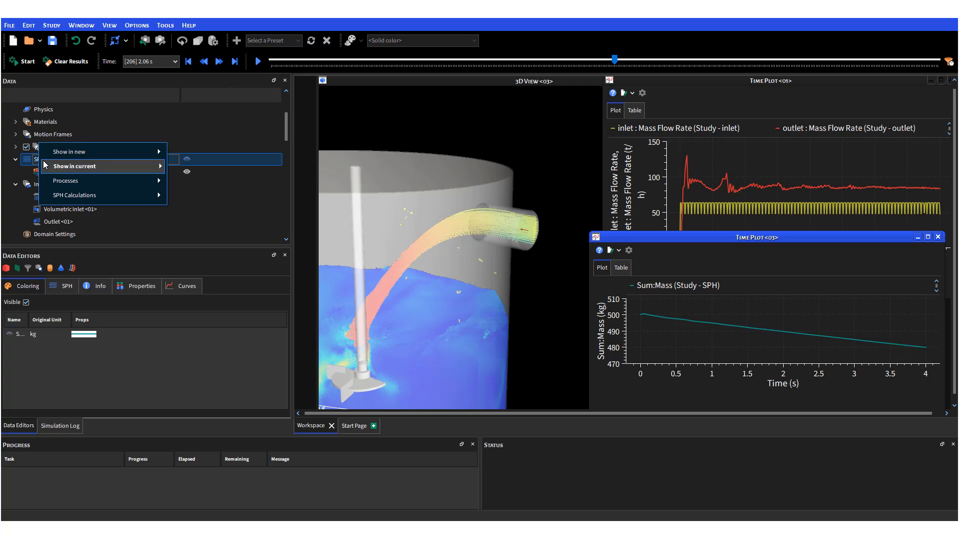
pyautogui.moveTo(62, 196)
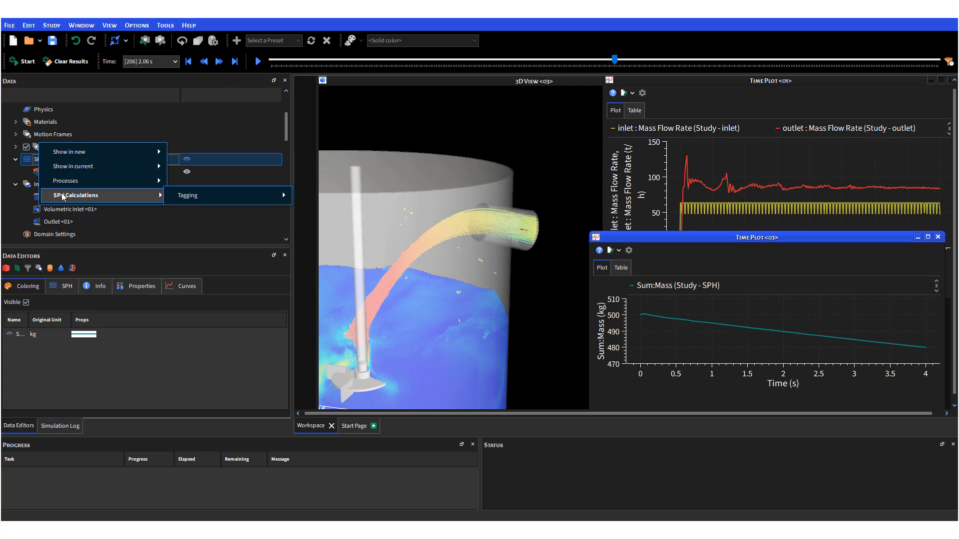
pyautogui.moveTo(185, 199)
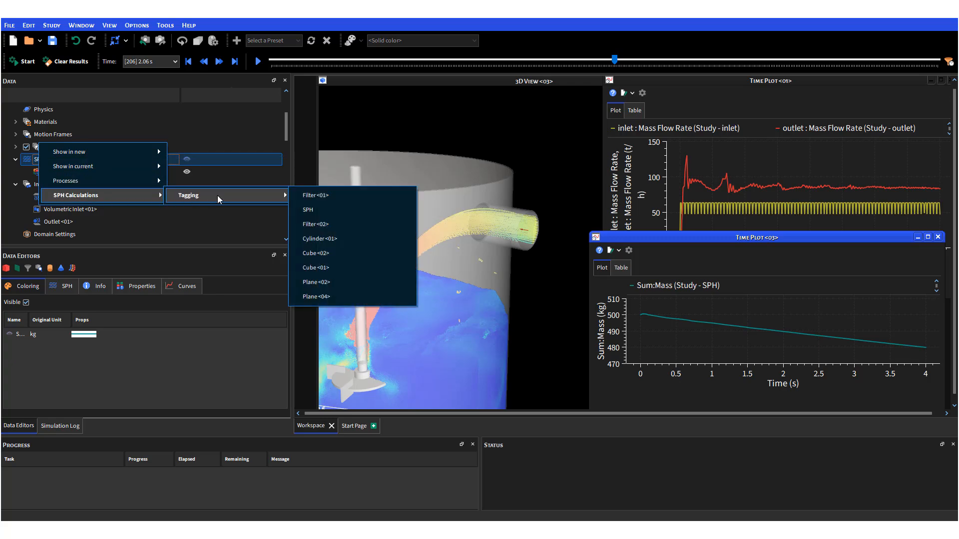
pyautogui.click(323, 253)
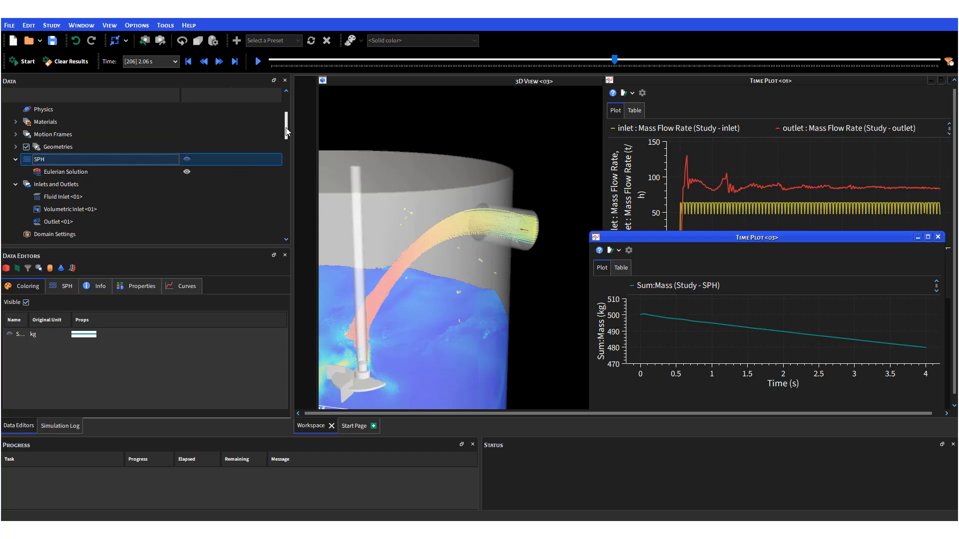
# Set the domain range of the new Cube <02> tagging calculation to Time Range.
pyautogui.moveTo(285, 133); pyautogui.dragTo(285, 153)
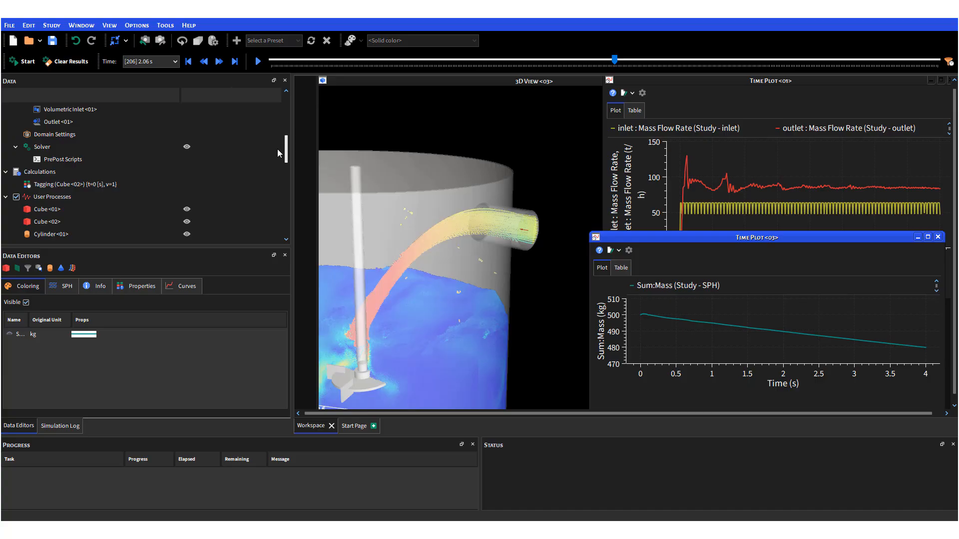
pyautogui.click(73, 184)
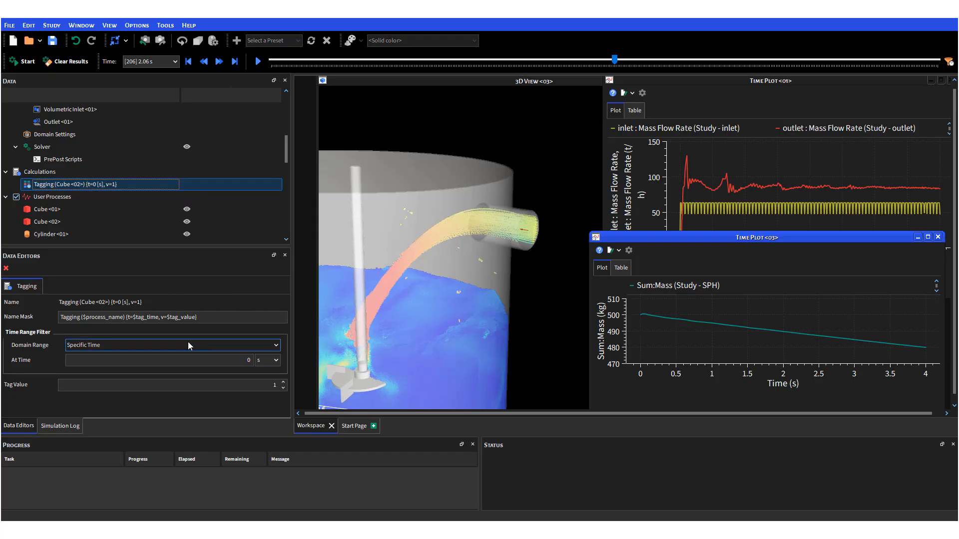
pyautogui.click(158, 346)
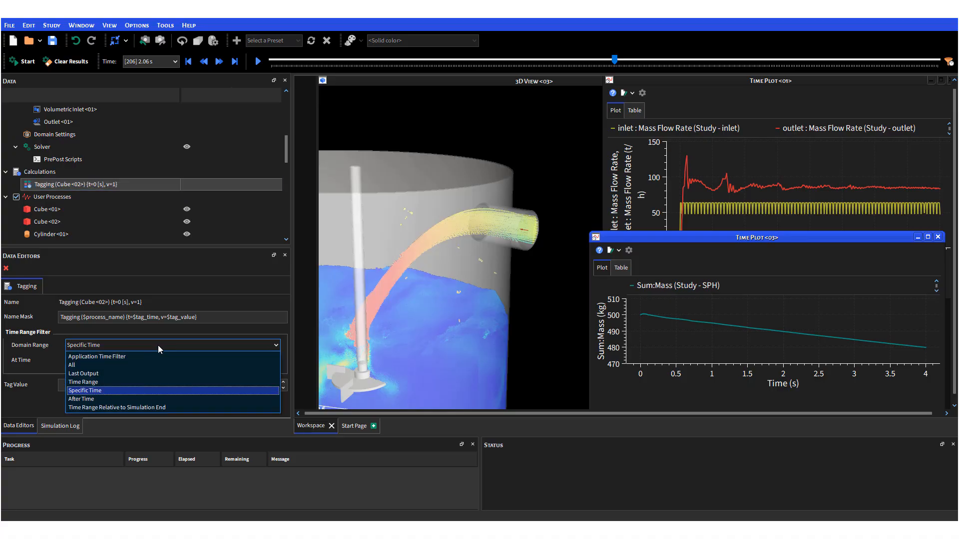
pyautogui.click(96, 383)
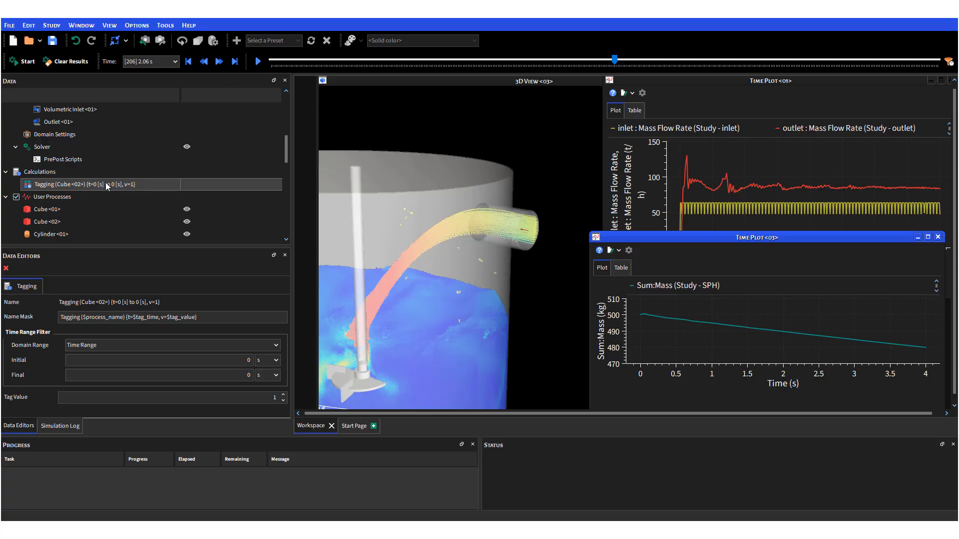
# Set the tagging time range from an initial time of 2 s to a final time of 2.1 s.
pyautogui.doubleClick(232, 364)
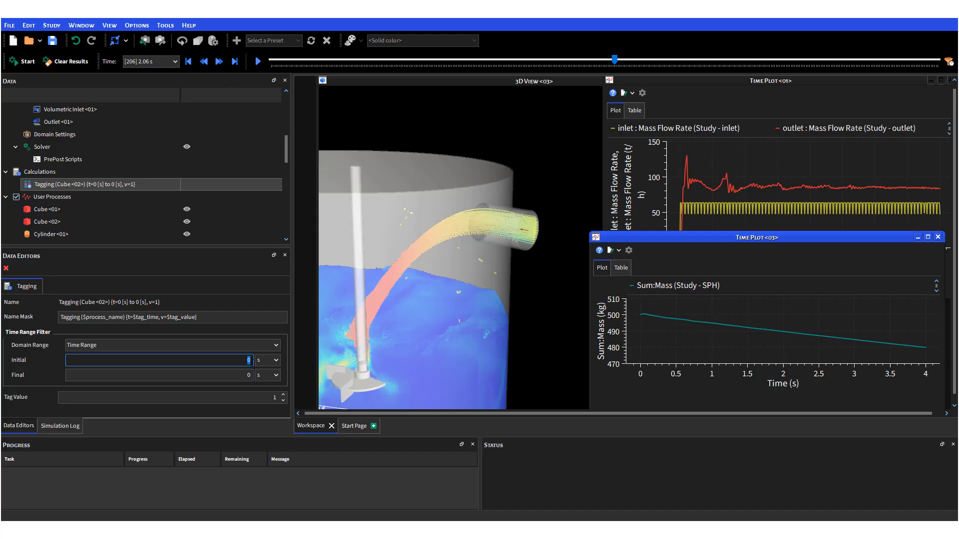
pyautogui.write('2')
pyautogui.press('Tab')
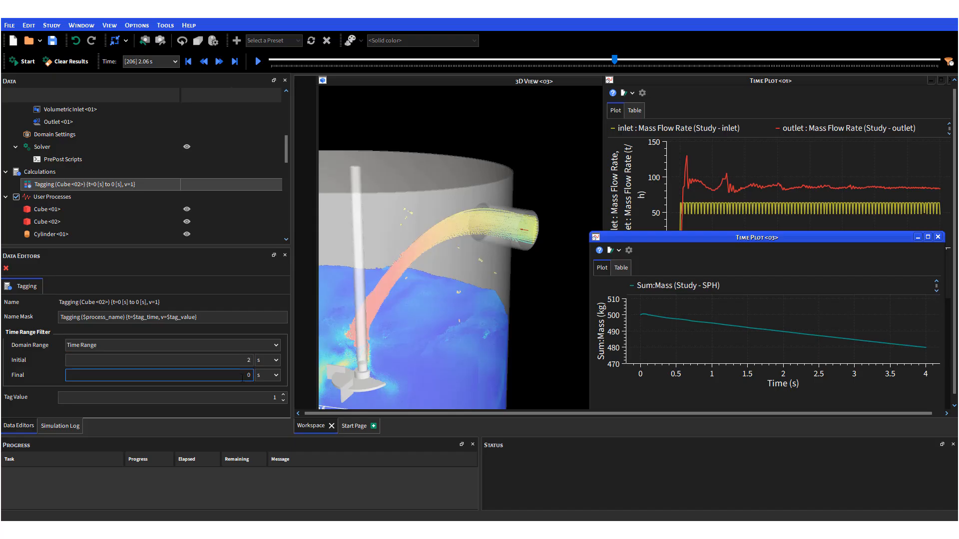
pyautogui.write('2')
pyautogui.press('Tab')
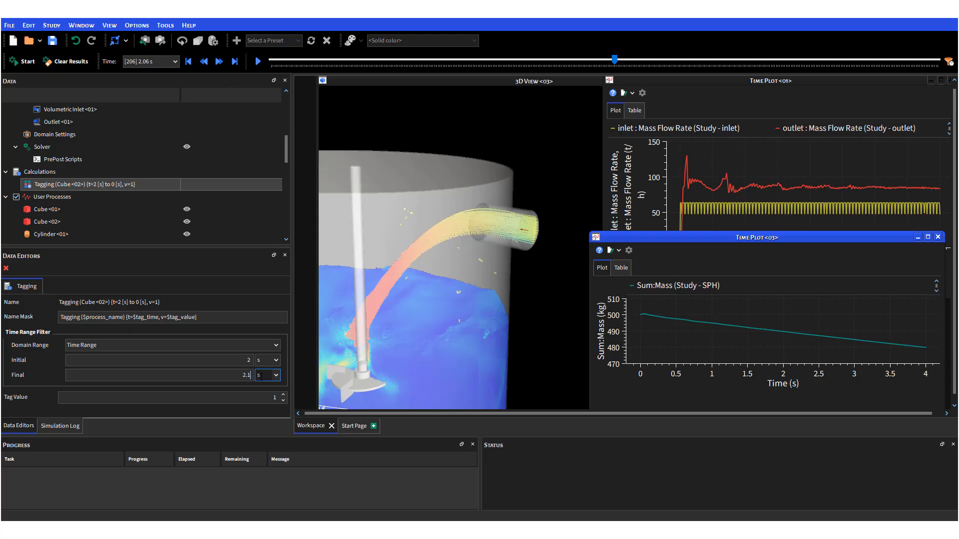
pyautogui.hotkey('shift', 'Tab')
pyautogui.hotkey('shift', 'Tab')
pyautogui.hotkey('shift', 'Tab')
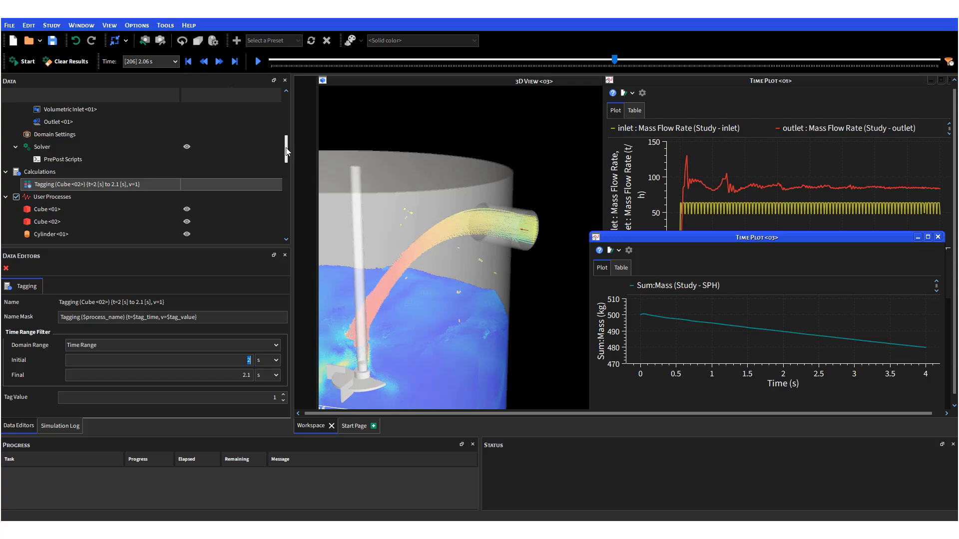
# Create a Filter process from the SPH fluid.
pyautogui.moveTo(287, 151)
pyautogui.mouseDown()
pyautogui.moveTo(290, 160)
pyautogui.moveTo(289, 149)
pyautogui.mouseUp()
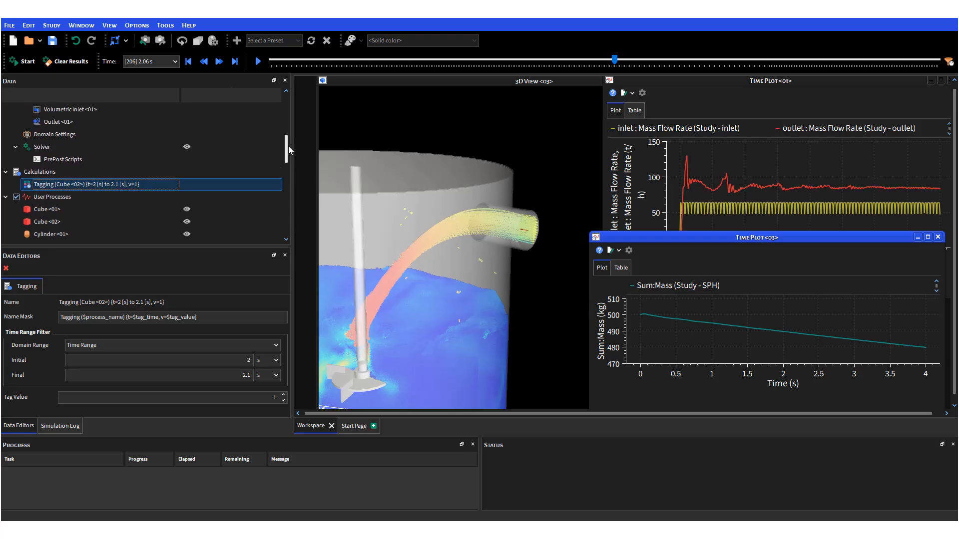
pyautogui.moveTo(289, 147); pyautogui.dragTo(288, 162)
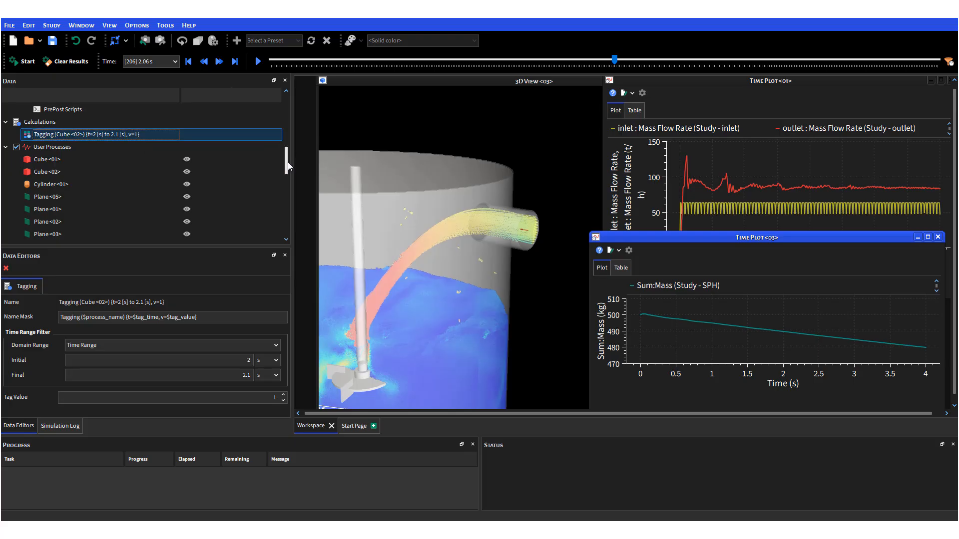
pyautogui.click(53, 147)
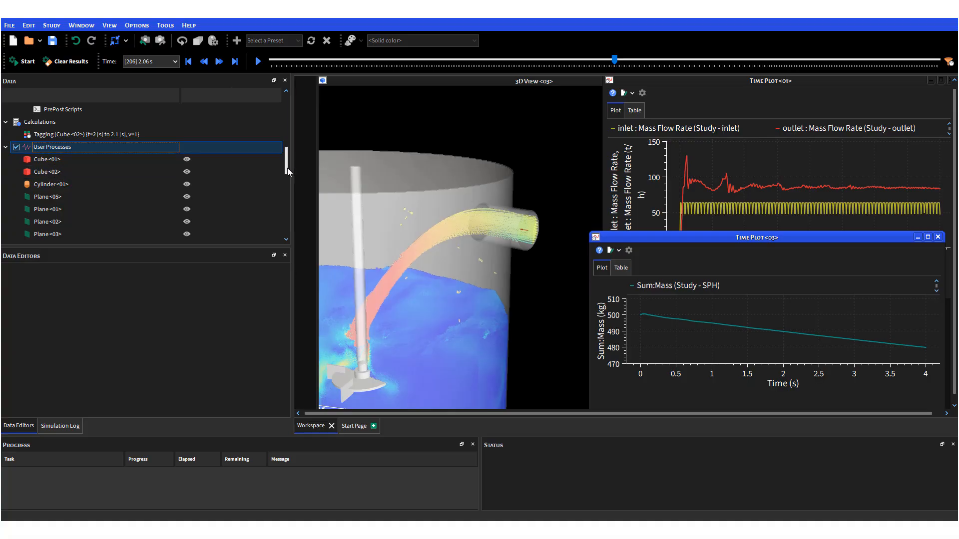
pyautogui.moveTo(288, 172); pyautogui.dragTo(290, 133)
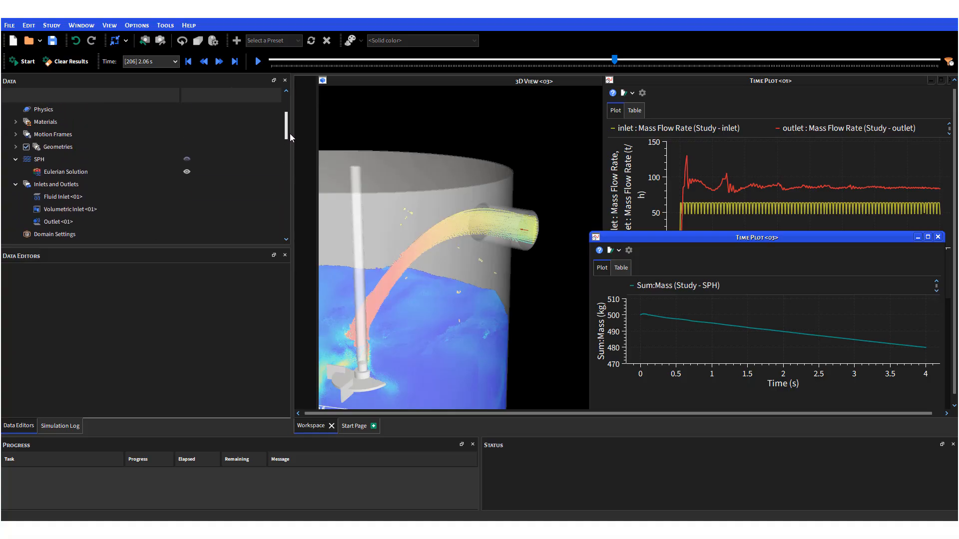
pyautogui.click(72, 158)
pyautogui.rightClick(74, 159)
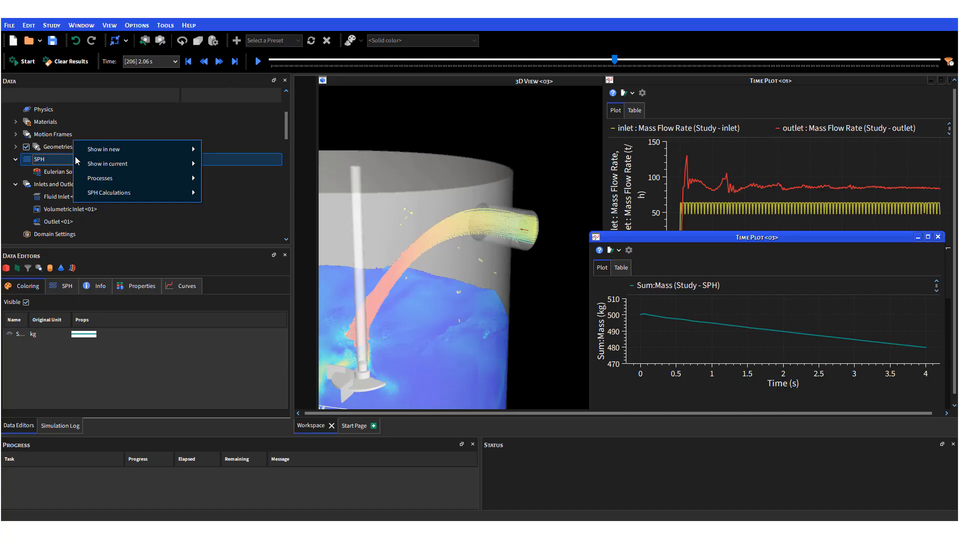
pyautogui.moveTo(125, 178)
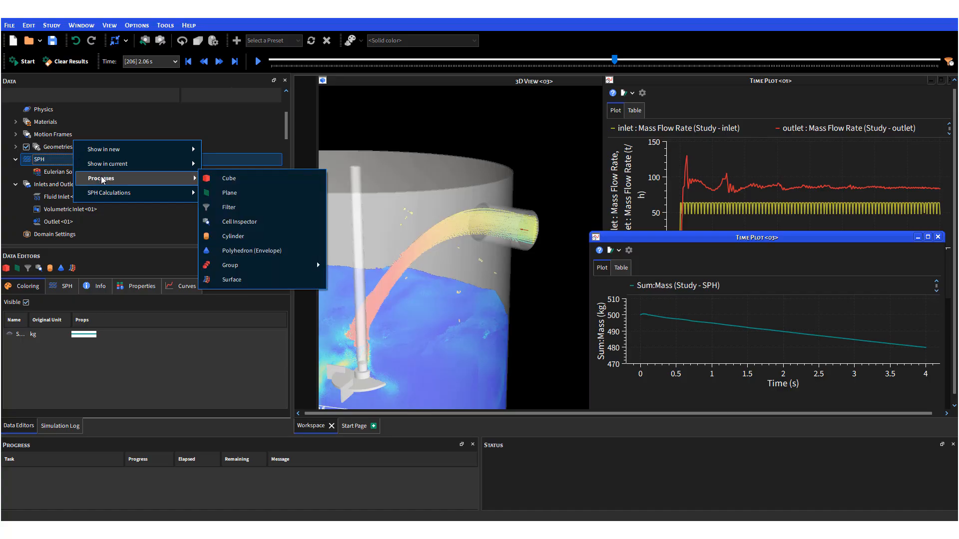
pyautogui.click(249, 212)
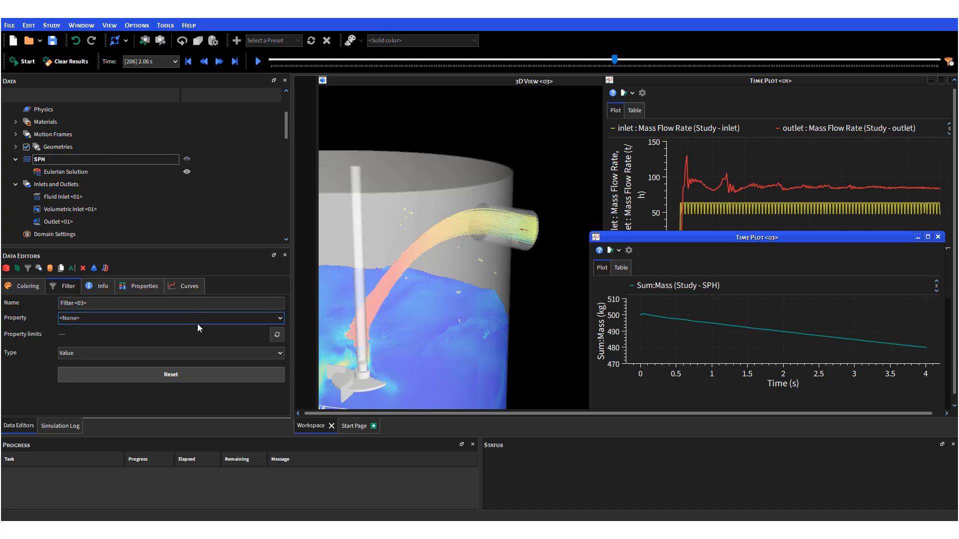
# Base the new filter on the Cube <02> tagging property and set its type to Range.
pyautogui.click(281, 319)
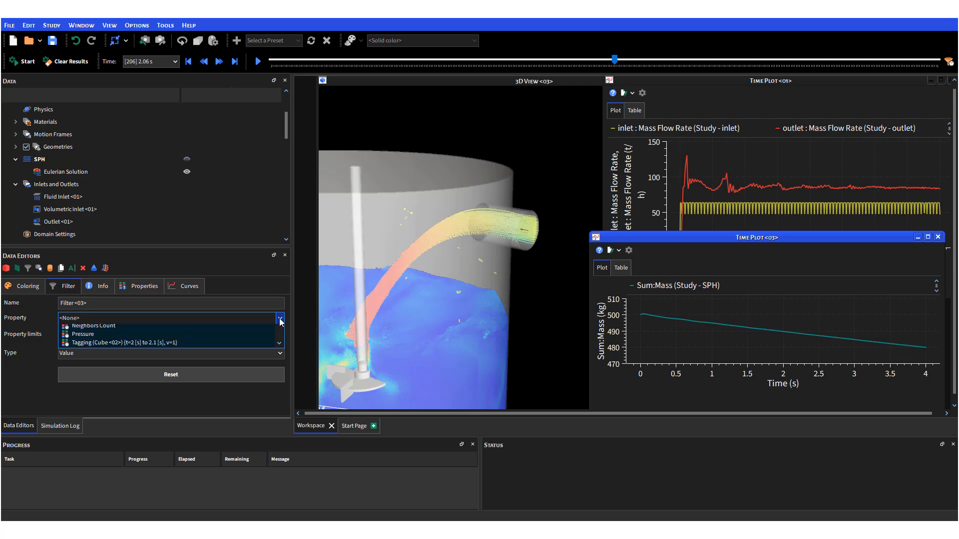
pyautogui.scroll(-2, 115, 395)
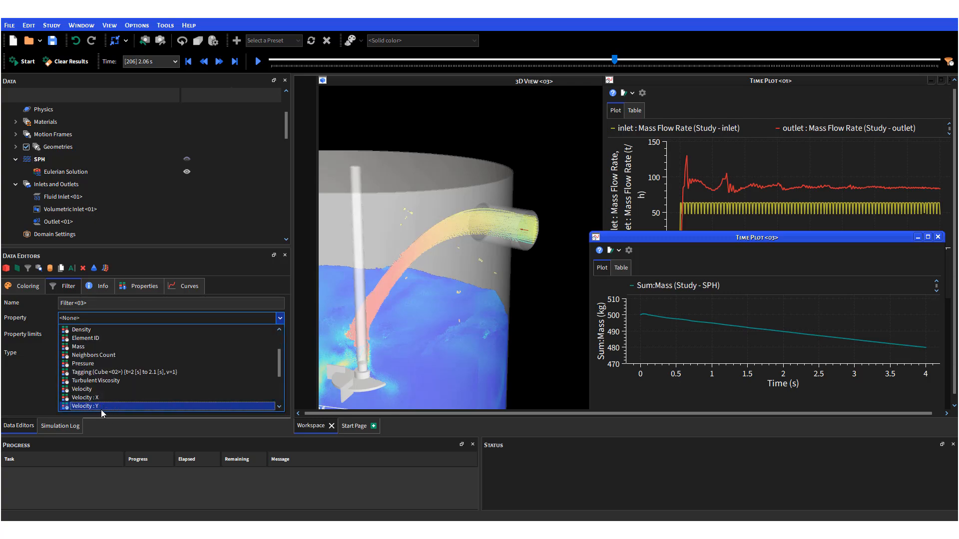
pyautogui.click(106, 372)
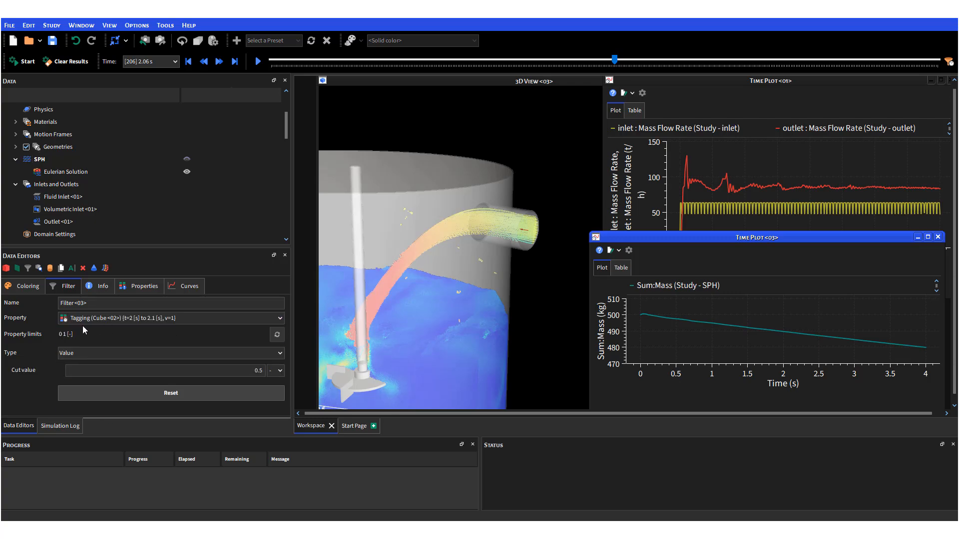
pyautogui.click(148, 355)
pyautogui.click(105, 374)
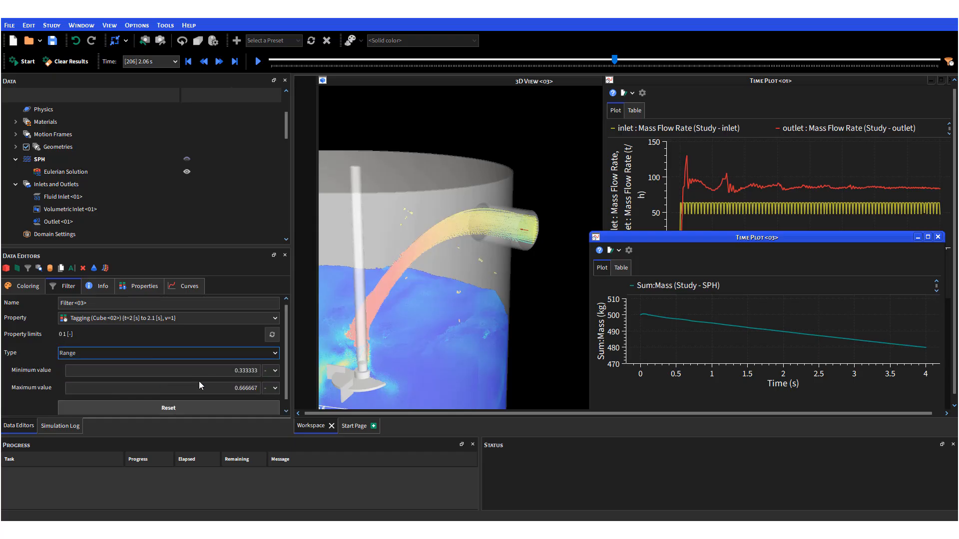
# Set the filter range to a minimum value of 0.5 and a maximum value of 1.
pyautogui.moveTo(225, 372); pyautogui.dragTo(303, 372)
pyautogui.write('0.5')
pyautogui.press('Tab')
pyautogui.write('1')
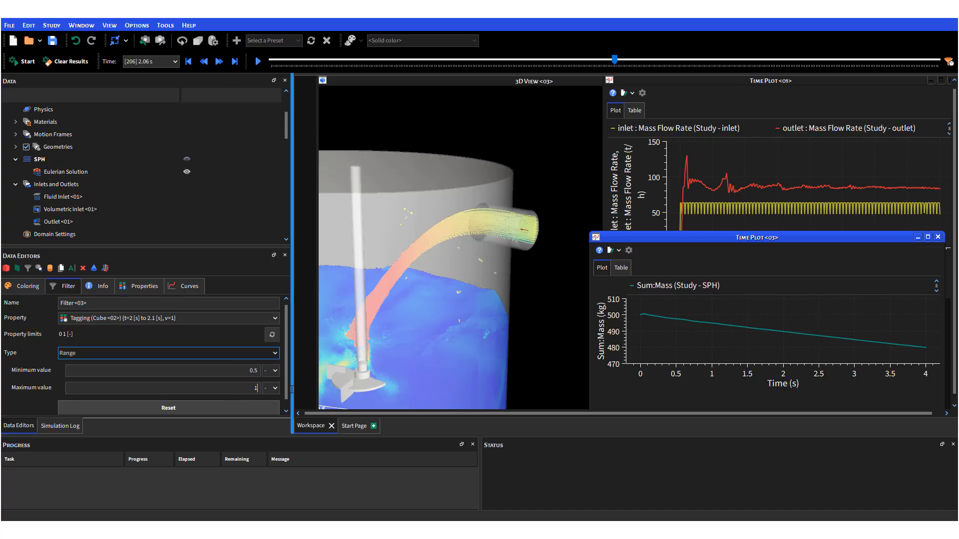
pyautogui.click(243, 371)
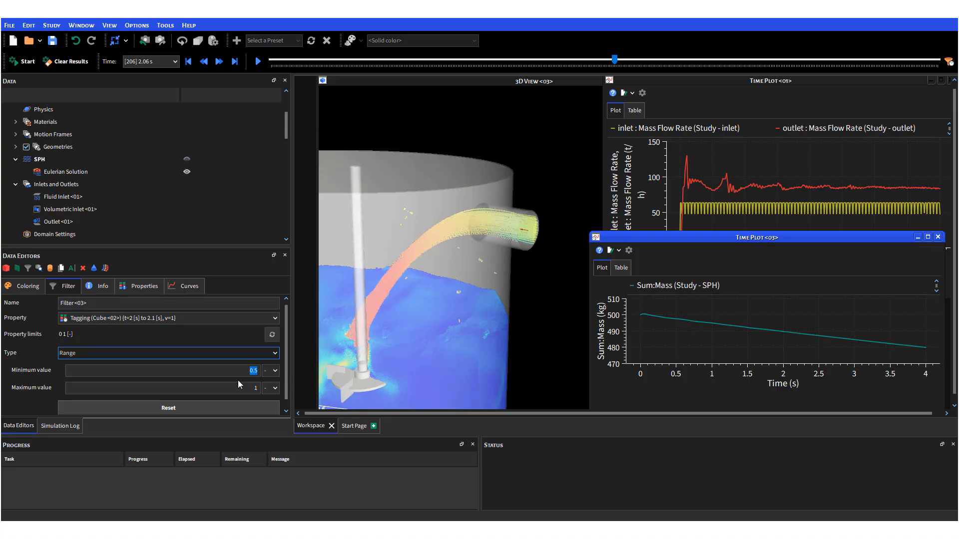
pyautogui.moveTo(285, 373)
pyautogui.mouseDown()
pyautogui.moveTo(285, 384)
pyautogui.moveTo(285, 362)
pyautogui.mouseUp()
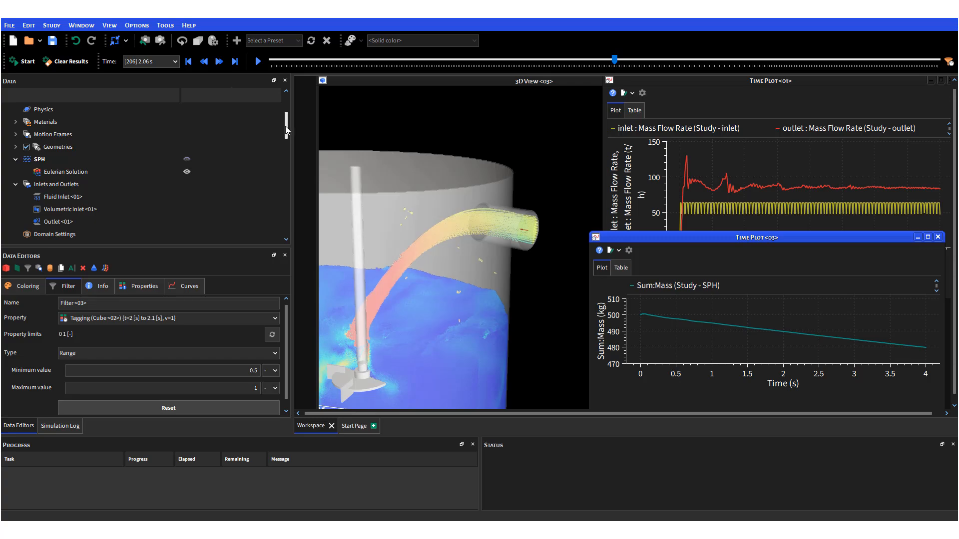
# Make 3D View <03> the active window and show the coloring settings of Filter <03>.
pyautogui.click(25, 286)
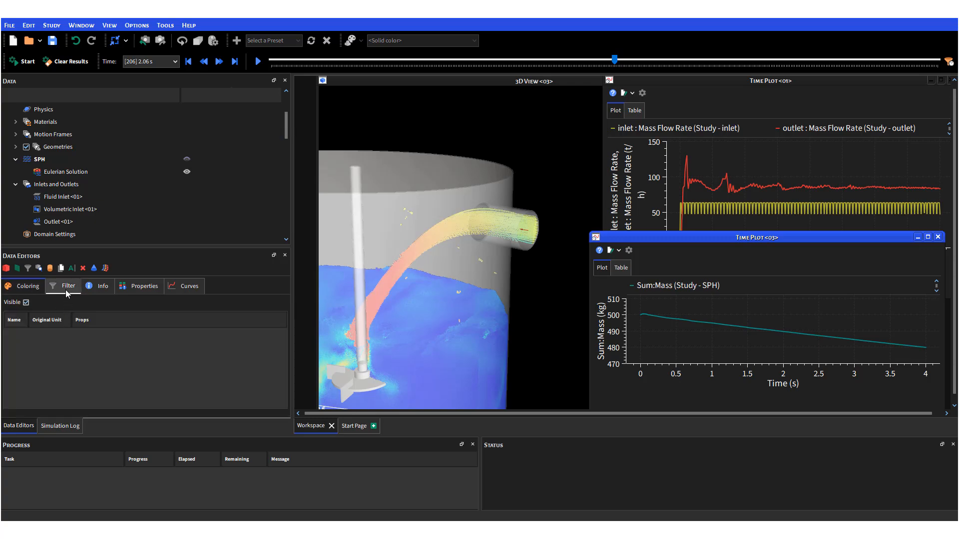
pyautogui.click(65, 289)
pyautogui.click(40, 287)
pyautogui.click(65, 286)
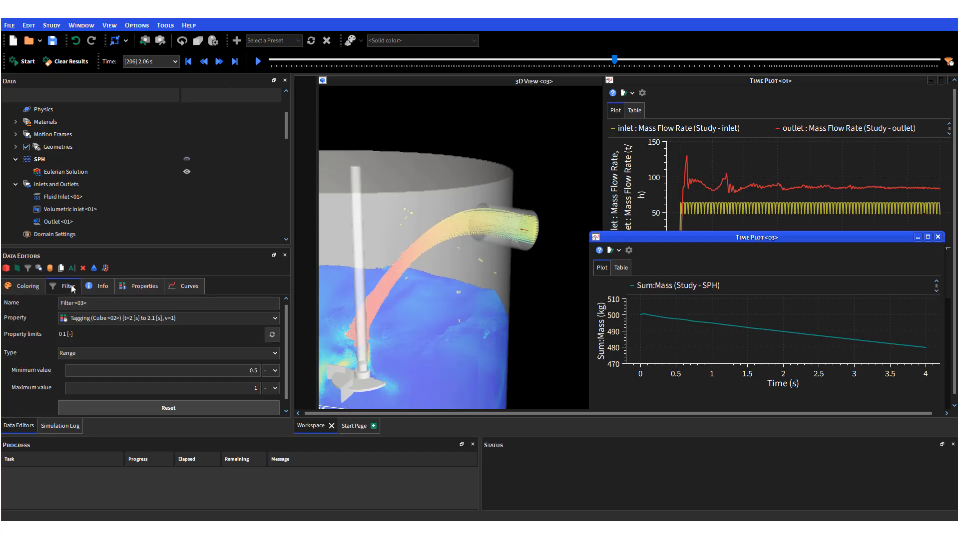
pyautogui.scroll(-1, 288, 353)
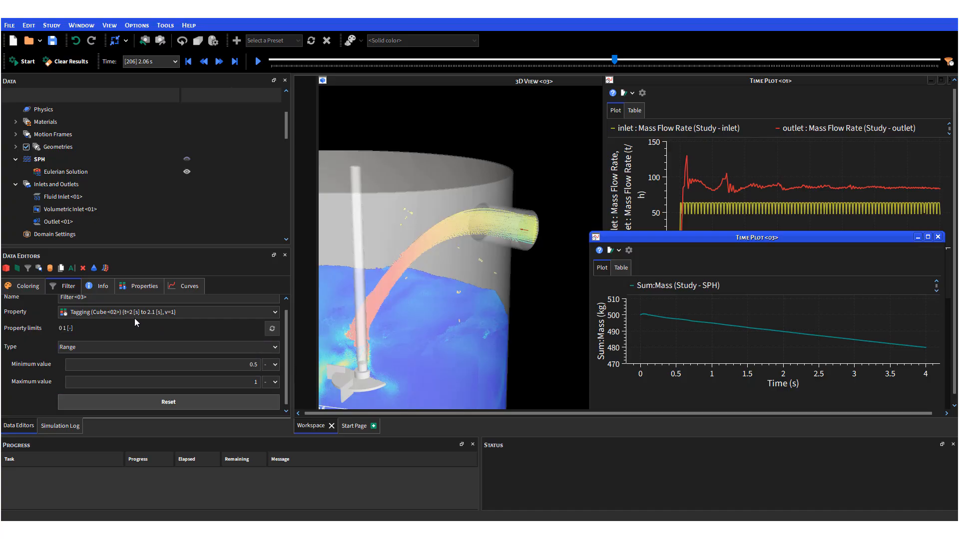
pyautogui.scroll(-2, 285, 150)
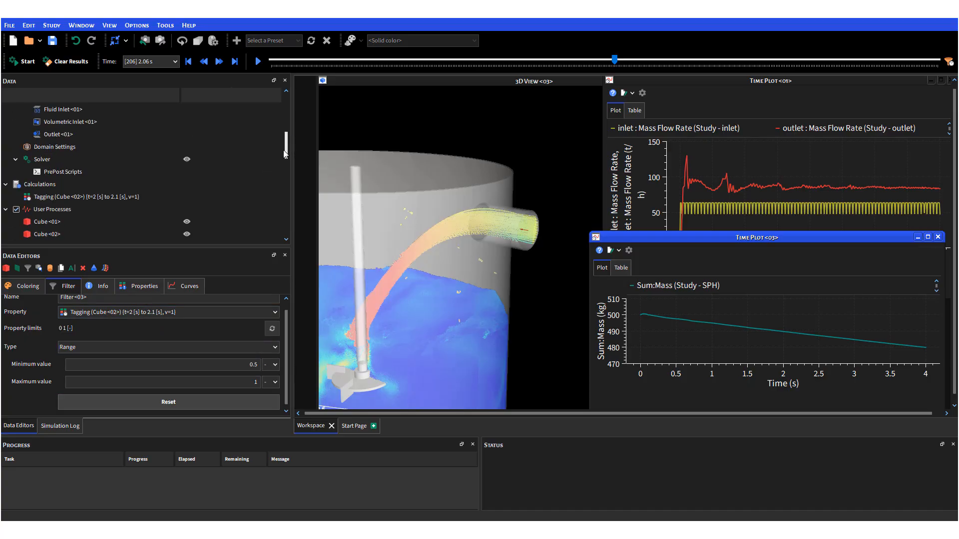
pyautogui.moveTo(285, 154); pyautogui.dragTo(284, 190)
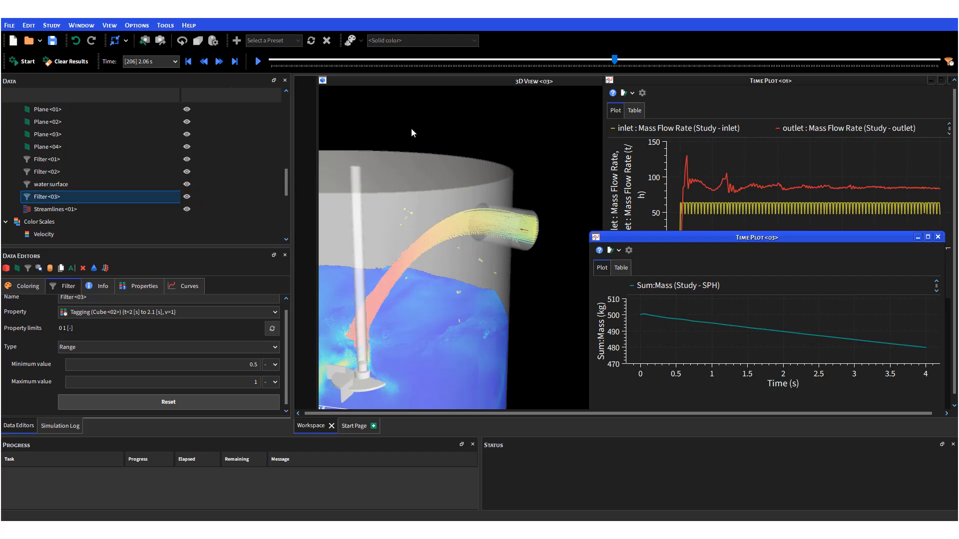
pyautogui.click(408, 81)
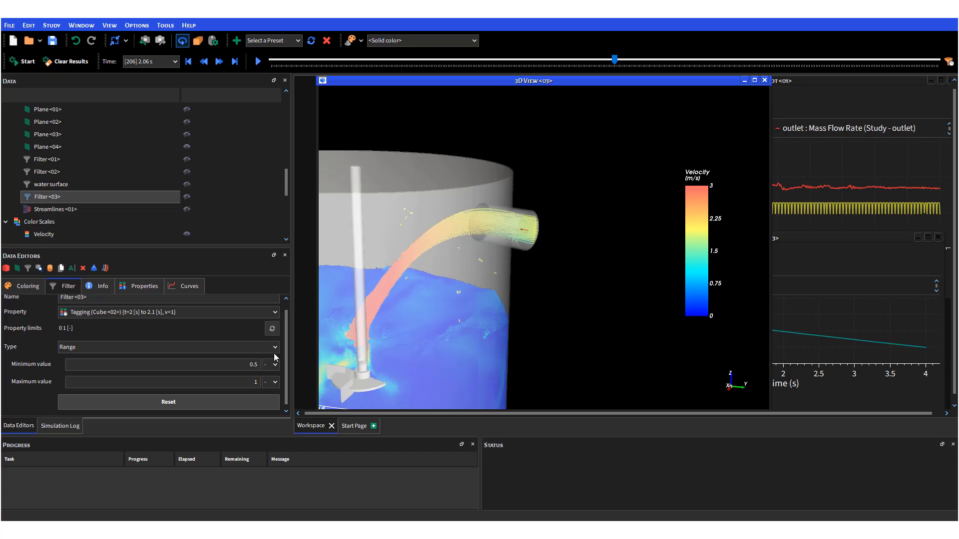
pyautogui.click(12, 289)
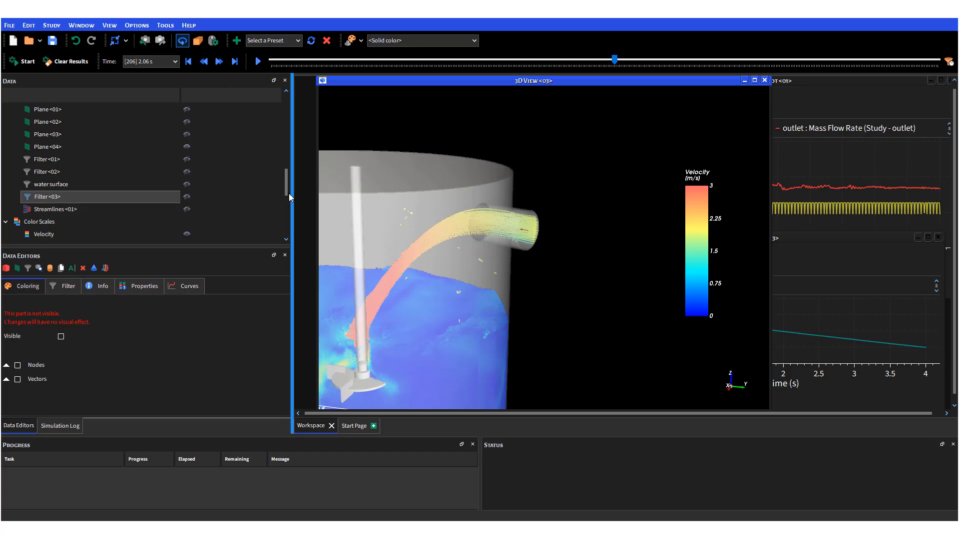
pyautogui.moveTo(289, 193); pyautogui.dragTo(288, 140)
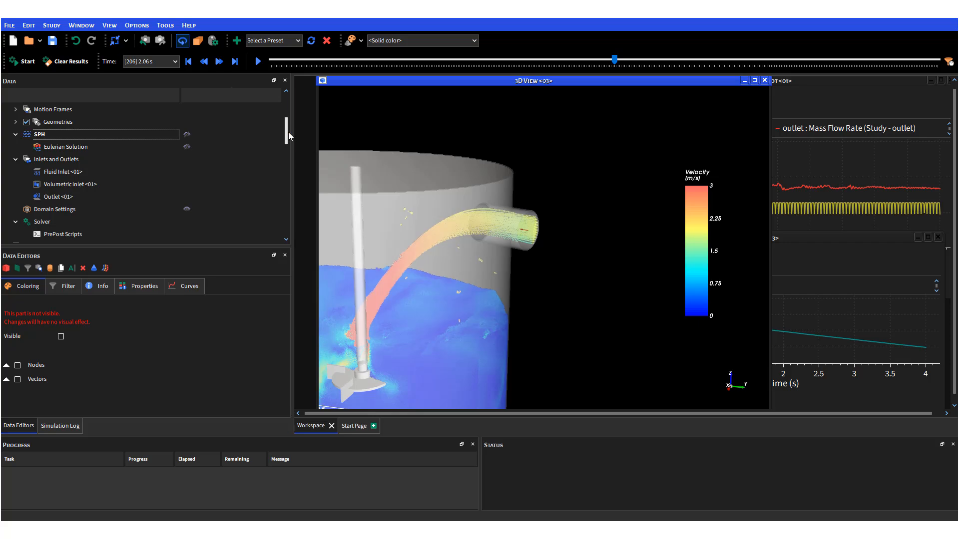
# Hide Plane <04> and make Filter <03> visible in 3D View <03>.
pyautogui.moveTo(289, 132); pyautogui.dragTo(285, 191)
pyautogui.scroll(3, 434, 299)
pyautogui.scroll(-9, 434, 300)
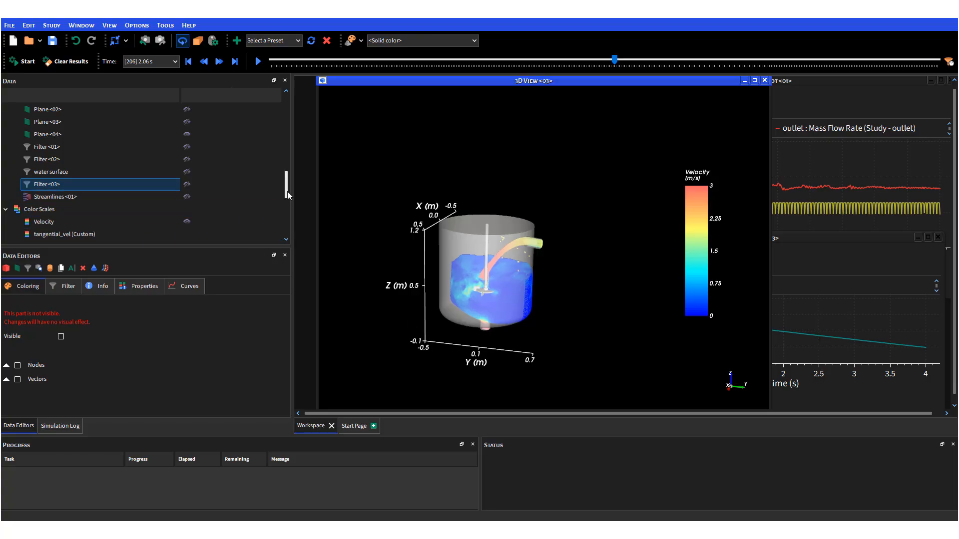
pyautogui.moveTo(287, 193); pyautogui.dragTo(287, 189)
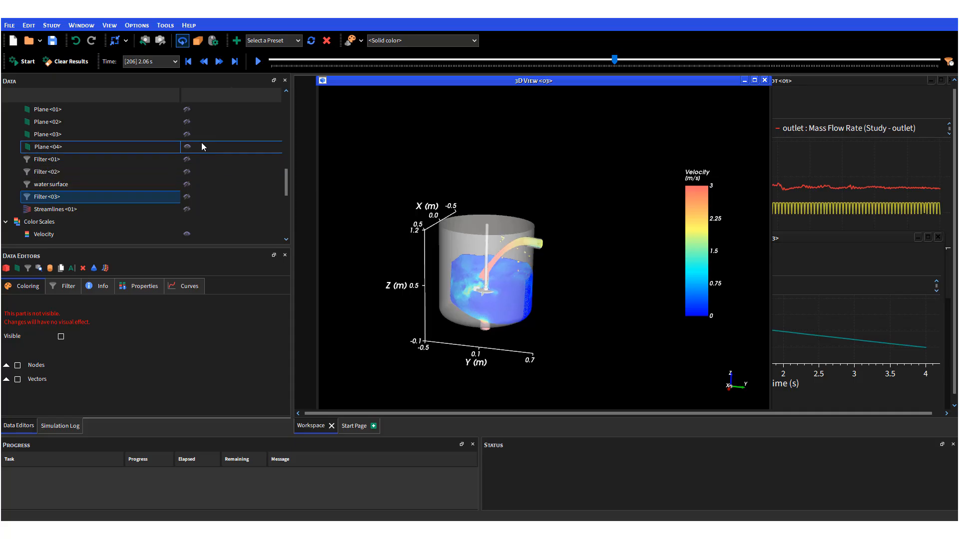
pyautogui.click(187, 146)
pyautogui.moveTo(287, 190); pyautogui.dragTo(287, 202)
pyautogui.click(61, 337)
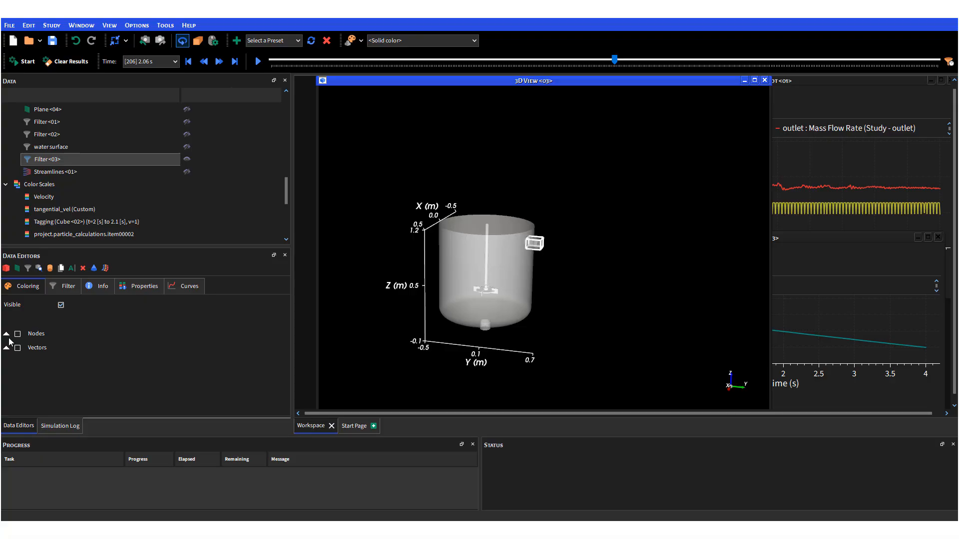
# Display the nodes of Filter <03> and color them by the Velocity property.
pyautogui.click(7, 334)
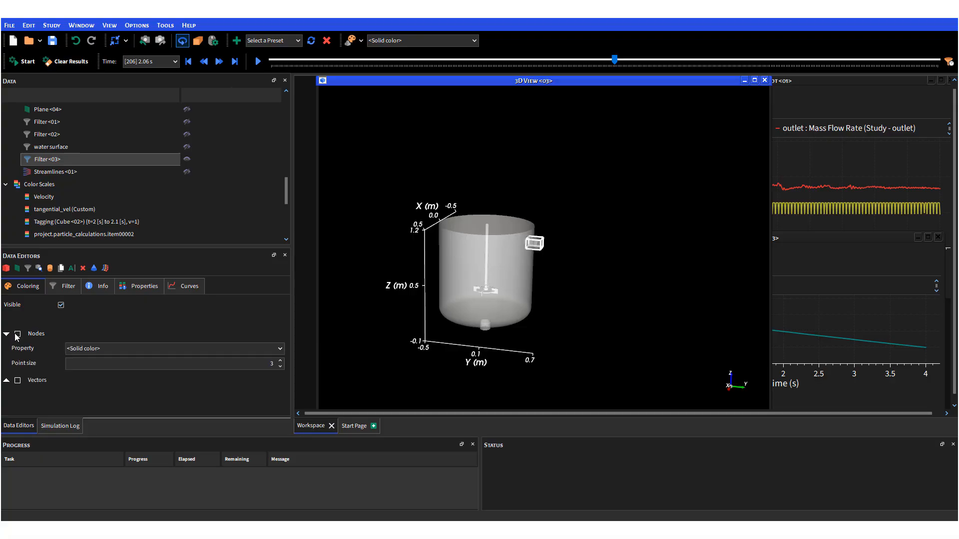
pyautogui.click(17, 334)
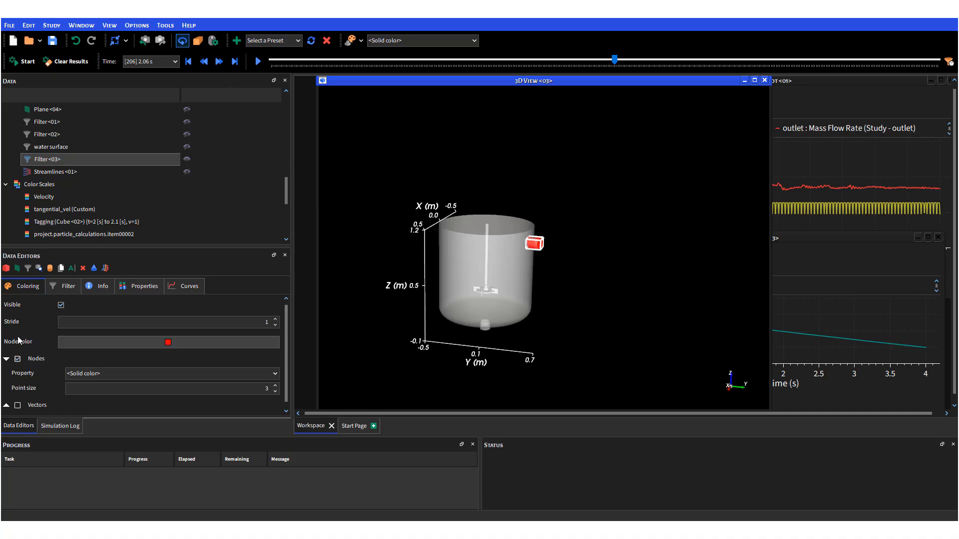
pyautogui.click(204, 372)
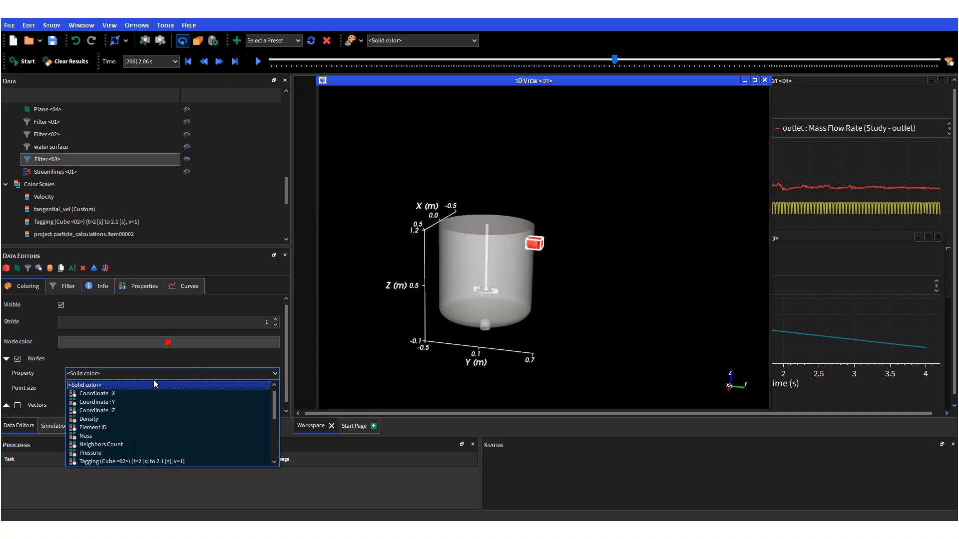
pyautogui.scroll(-1, 105, 437)
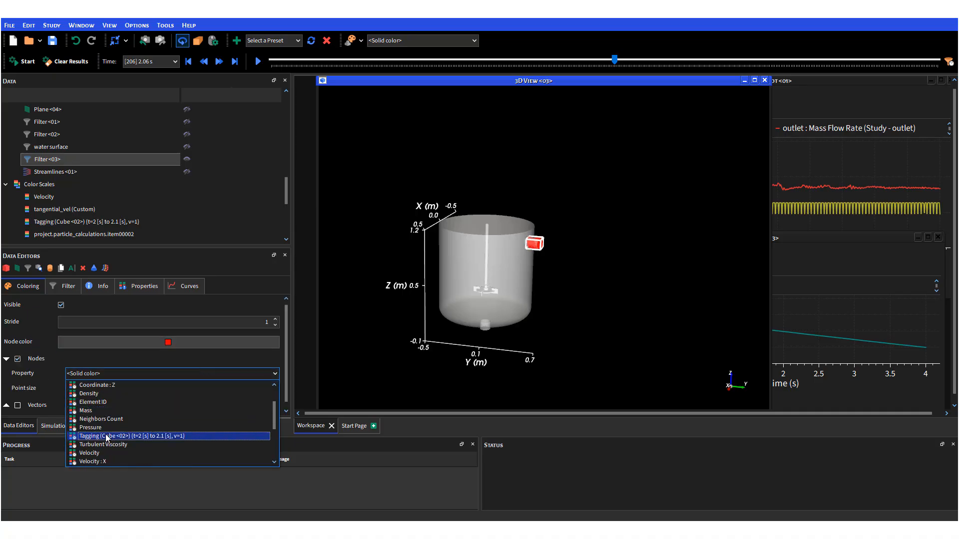
pyautogui.click(105, 456)
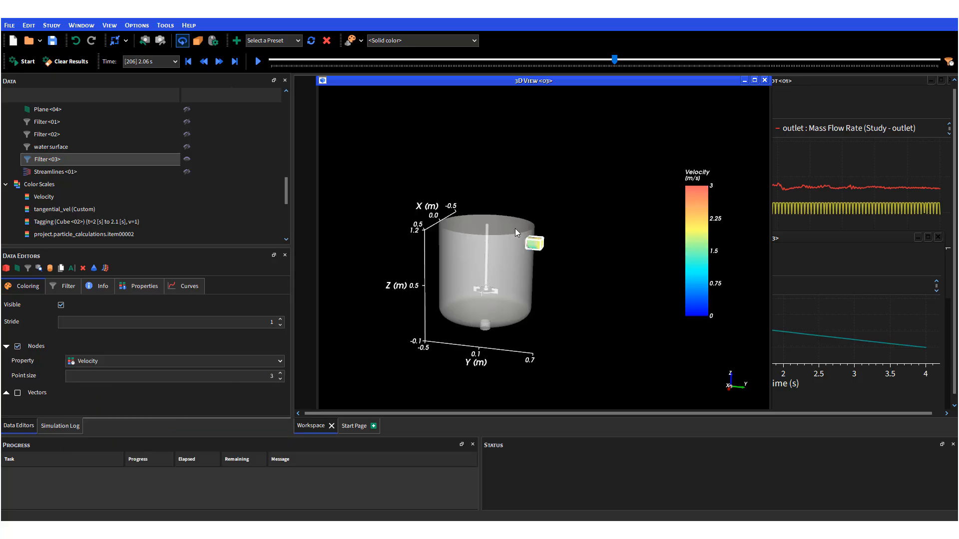
# Inspect the tagged particles and the range settings of Filter <03>, and start playback of the time steps.
pyautogui.scroll(5, 551, 252)
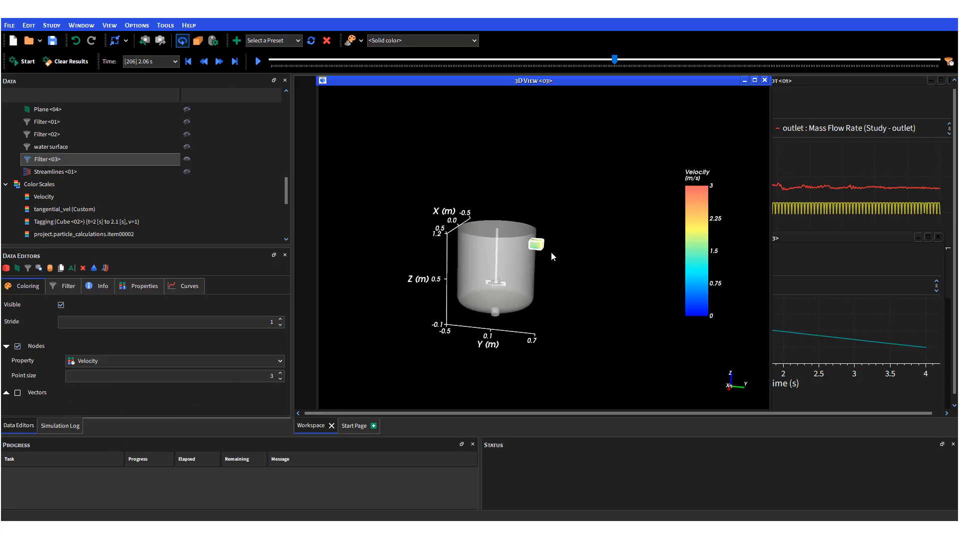
pyautogui.scroll(2, 532, 245)
pyautogui.scroll(-6, 475, 219)
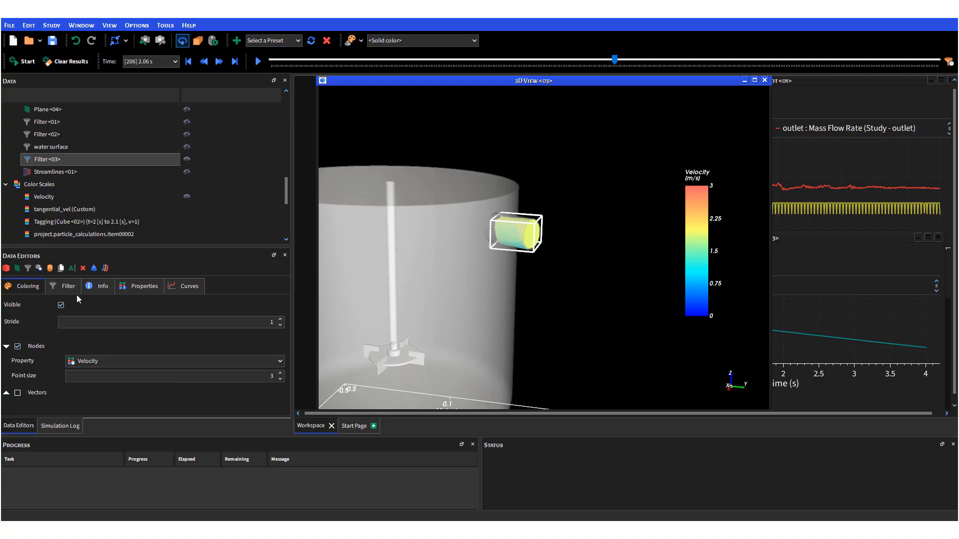
pyautogui.click(65, 289)
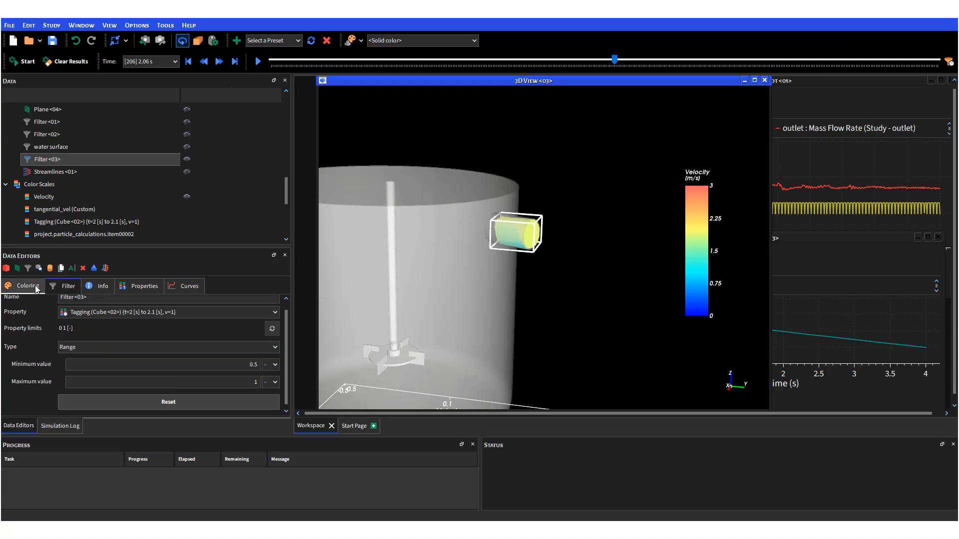
pyautogui.click(35, 285)
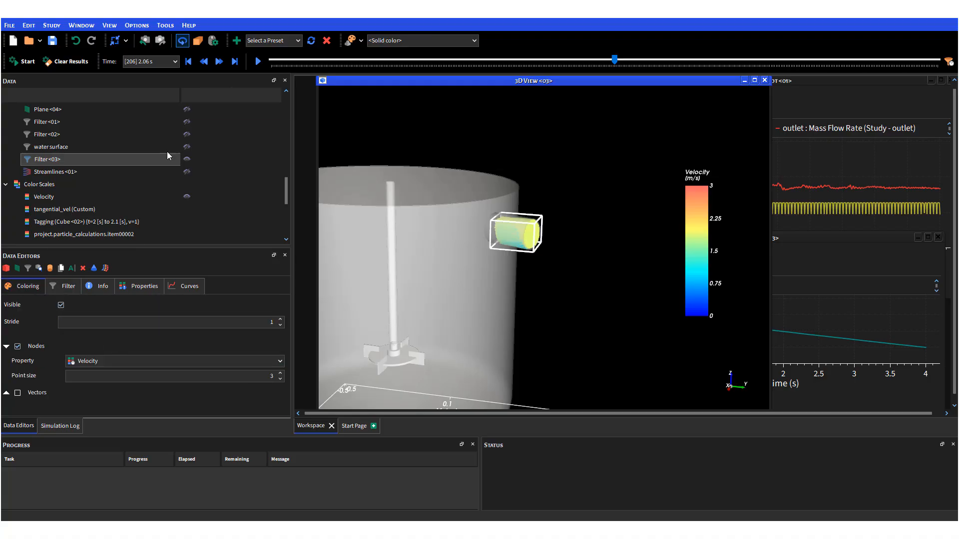
pyautogui.click(258, 62)
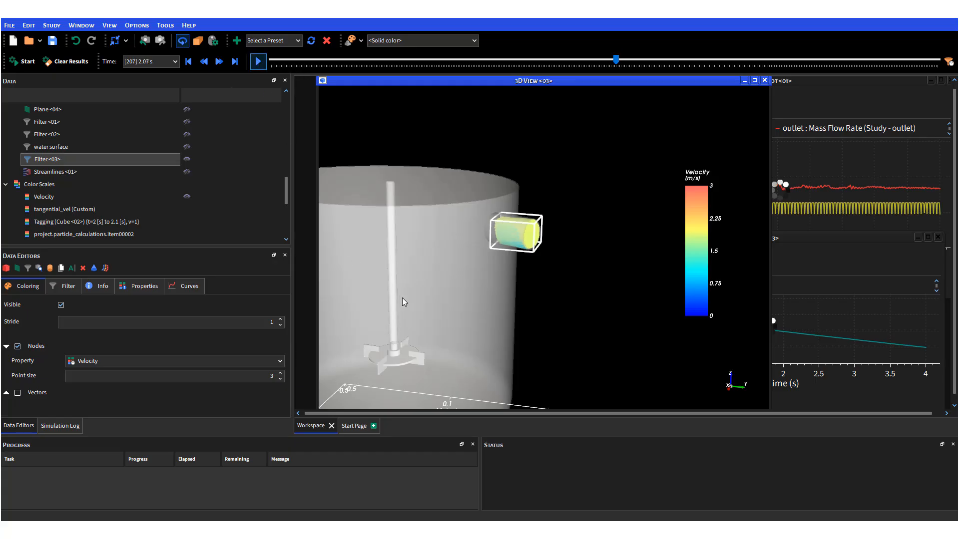
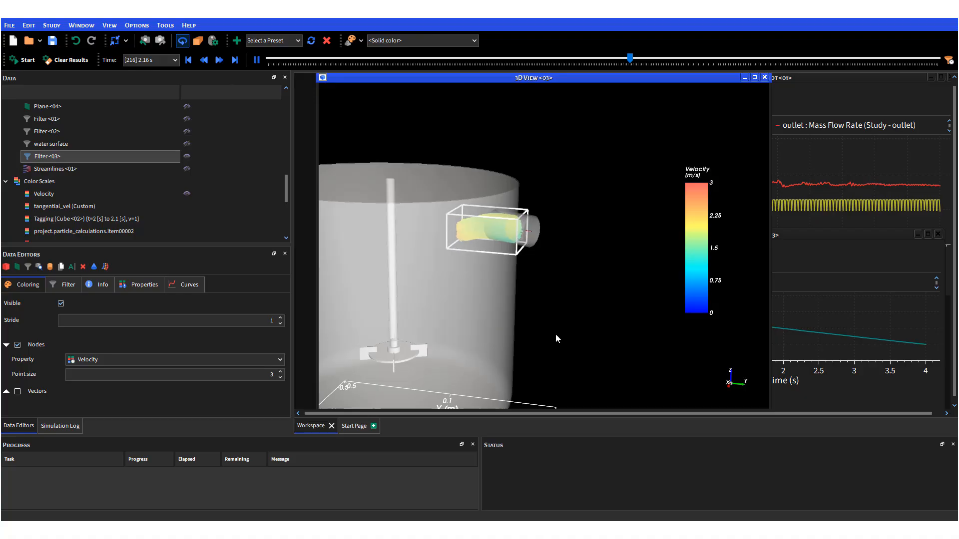
# Adjust the view of the tank during playback and move the Velocity color legend to the tank's opposite side.
pyautogui.moveTo(555, 334); pyautogui.dragTo(643, 300, button='middle')
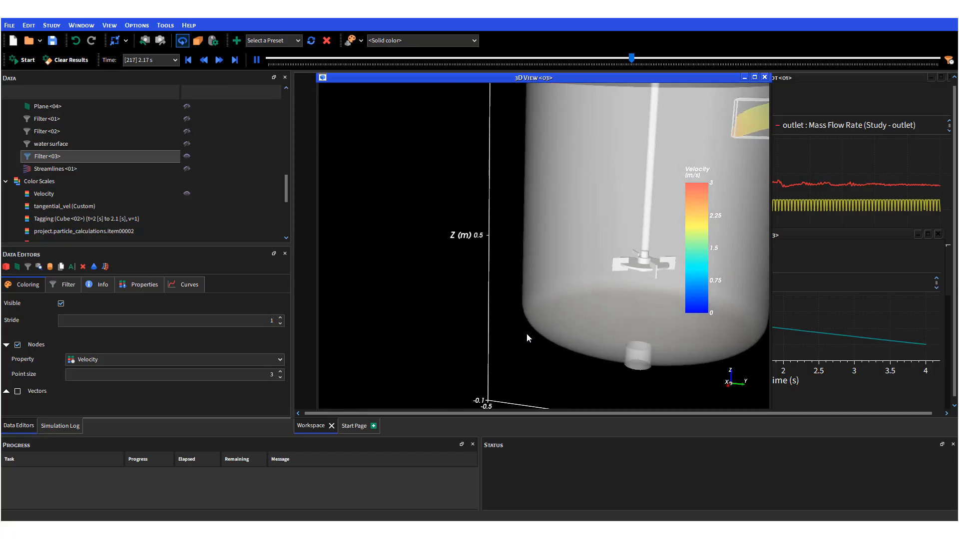
pyautogui.moveTo(576, 293); pyautogui.dragTo(534, 304)
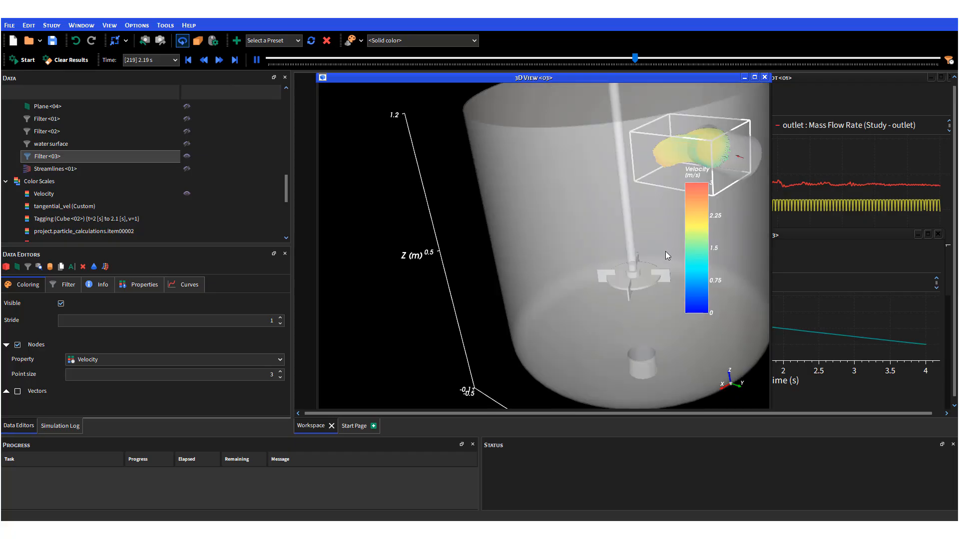
pyautogui.moveTo(697, 250); pyautogui.dragTo(516, 258)
pyautogui.moveTo(410, 275); pyautogui.dragTo(390, 275)
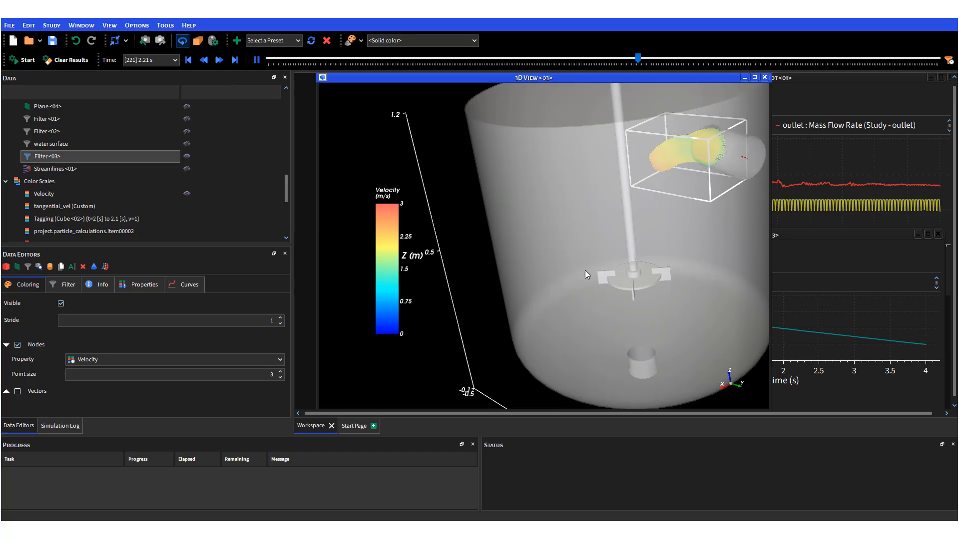
# Frame the whole tank in 3D View <03> and pause playback at 2.28 s.
pyautogui.moveTo(597, 268); pyautogui.dragTo(617, 265)
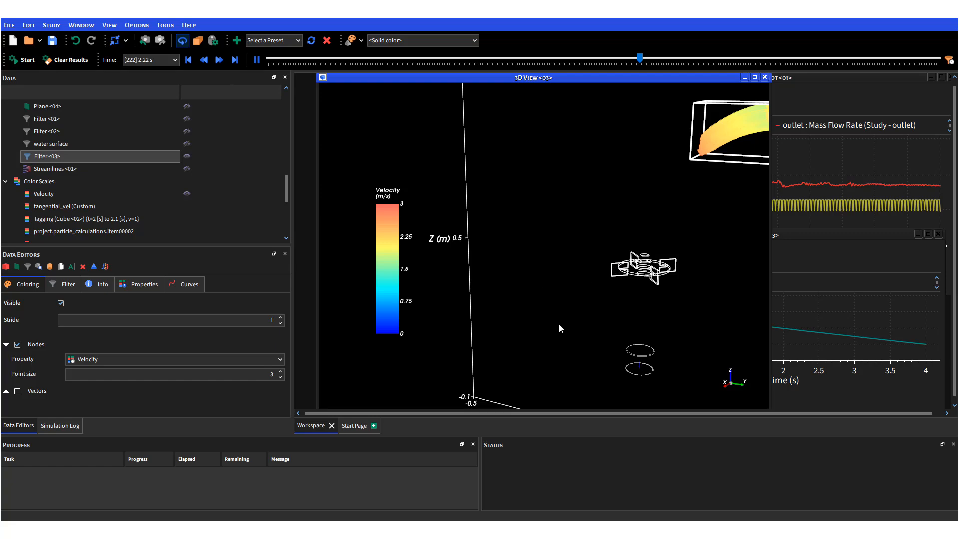
pyautogui.moveTo(559, 325); pyautogui.dragTo(592, 313)
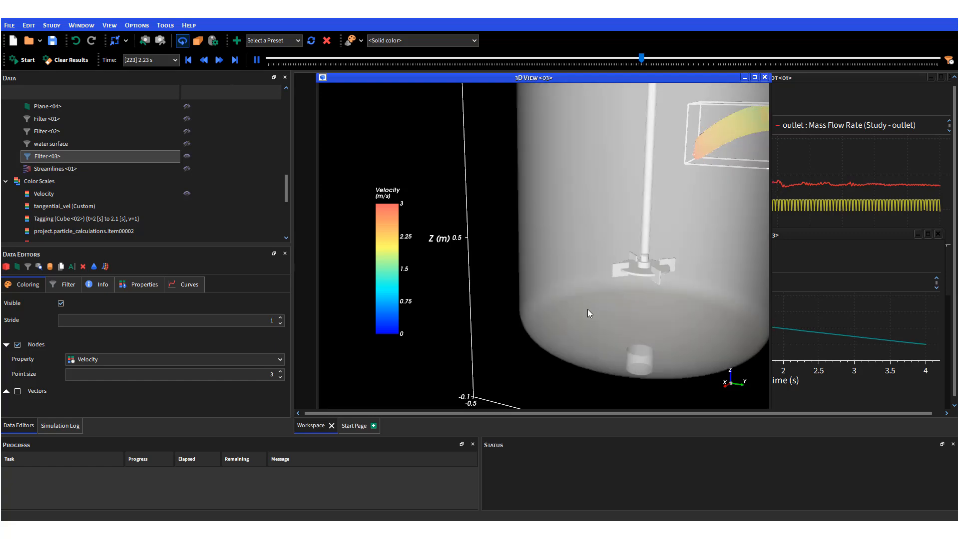
pyautogui.moveTo(611, 310); pyautogui.dragTo(535, 332, button='middle')
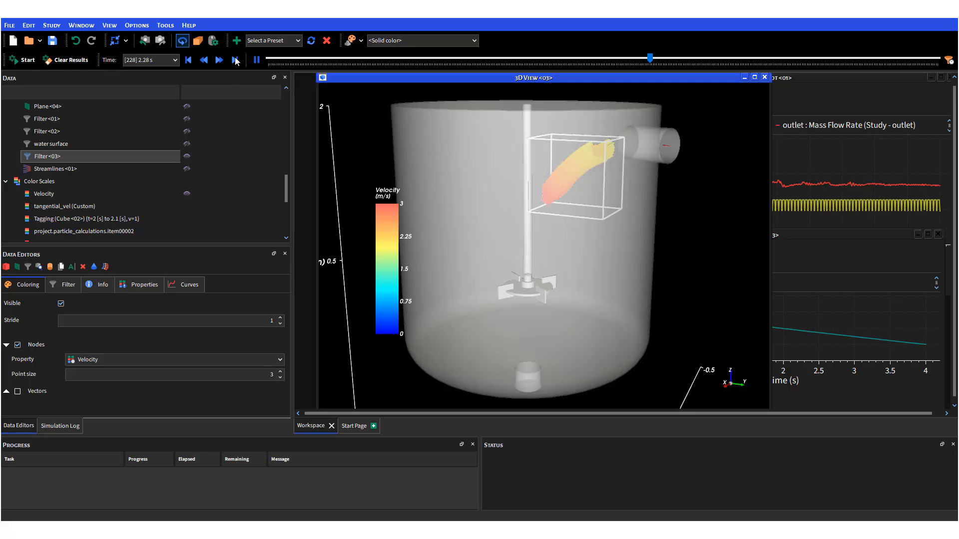
pyautogui.click(257, 60)
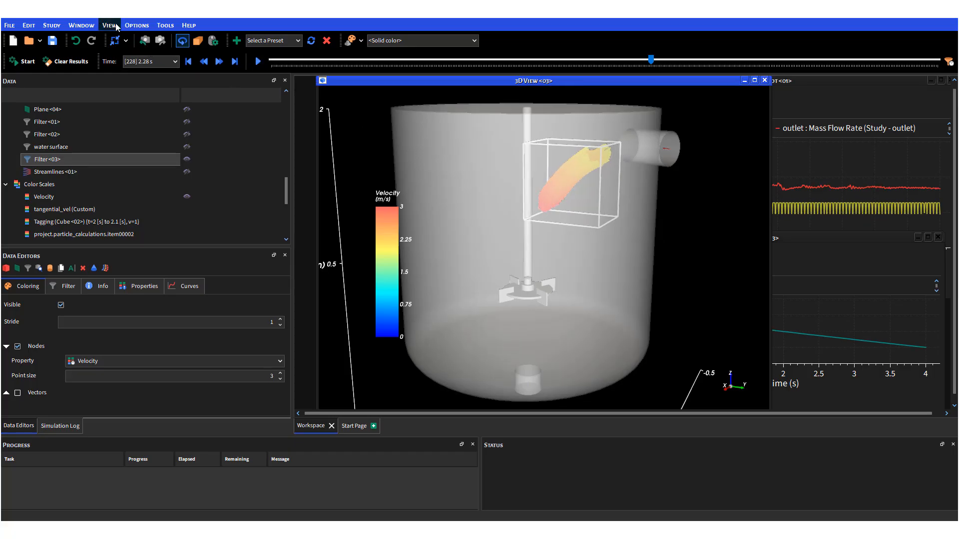
# Open the Animation tool for 3D View <03> and delete its two existing key frames.
pyautogui.click(168, 26)
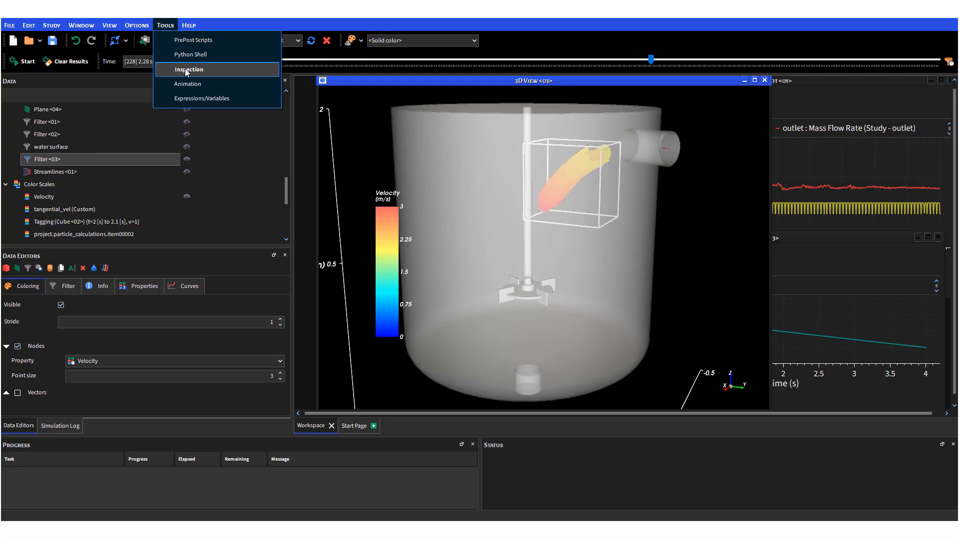
pyautogui.click(188, 84)
pyautogui.click(327, 259)
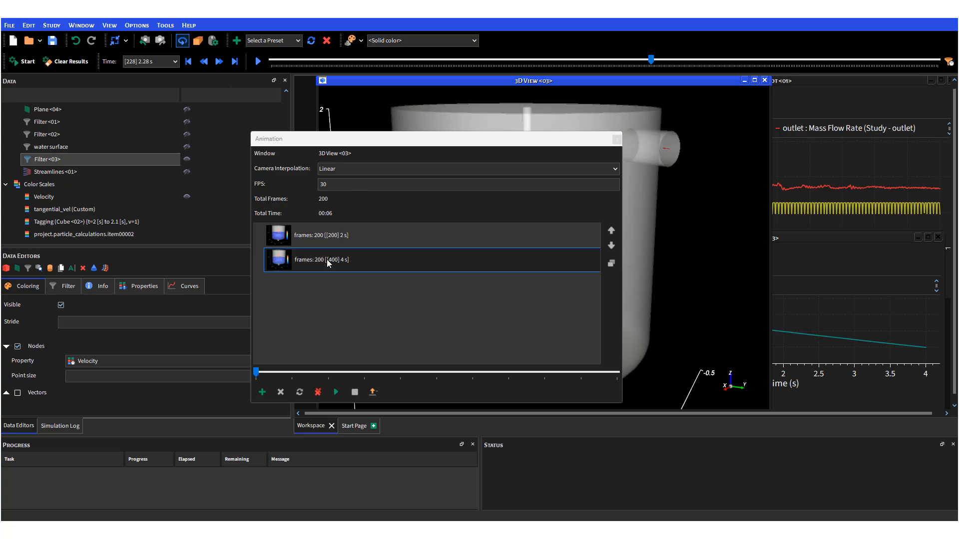
pyautogui.click(334, 241)
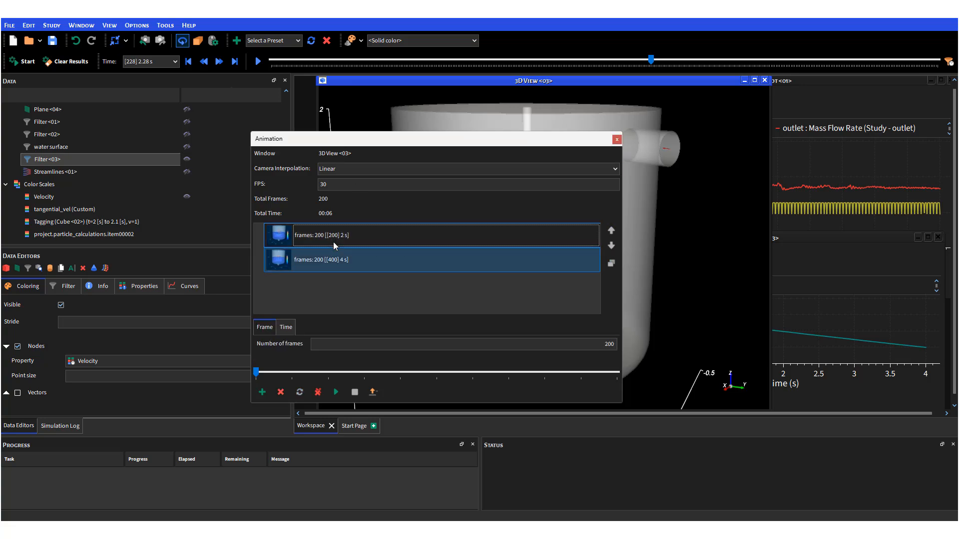
pyautogui.press('Delete')
# Set the current time step to 2 s and add it as the animation's first key frame.
pyautogui.moveTo(342, 134); pyautogui.dragTo(655, 161)
pyautogui.click(157, 64)
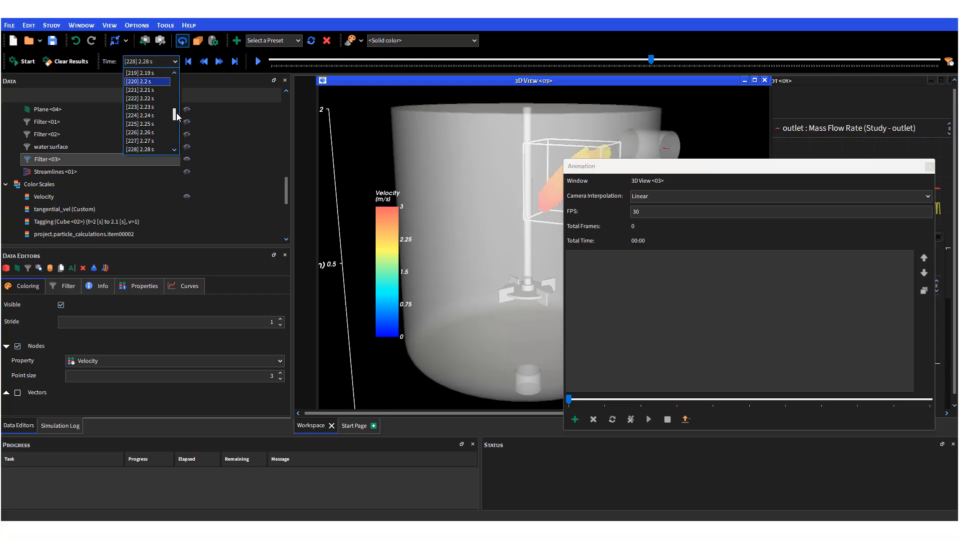
pyautogui.scroll(7, 178, 116)
pyautogui.click(153, 81)
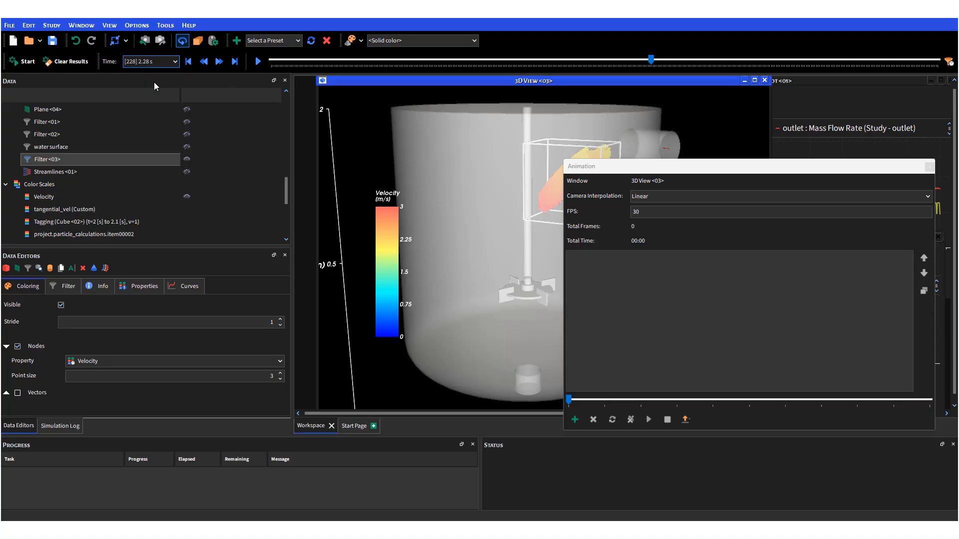
pyautogui.click(576, 420)
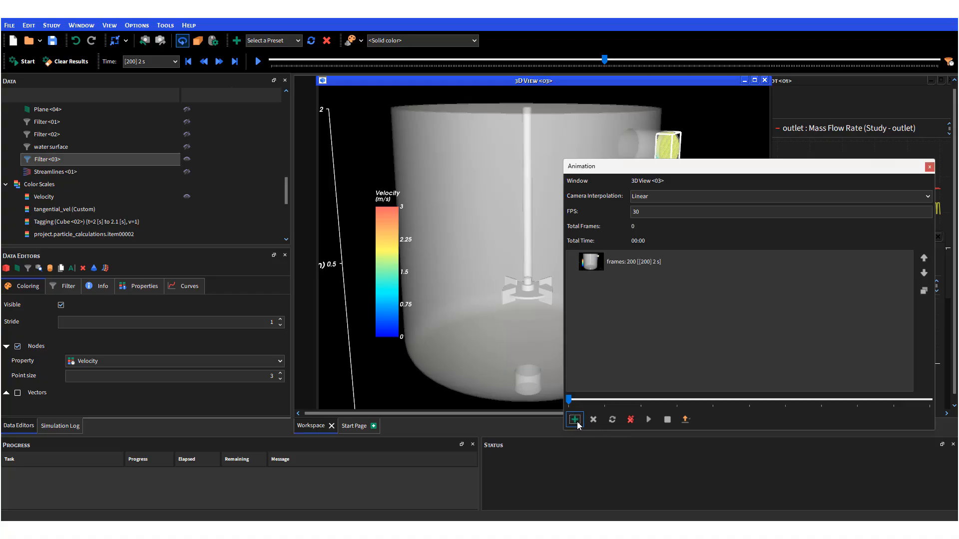
# Set the current time step to 4 s and add it as the animation's second key frame.
pyautogui.click(174, 61)
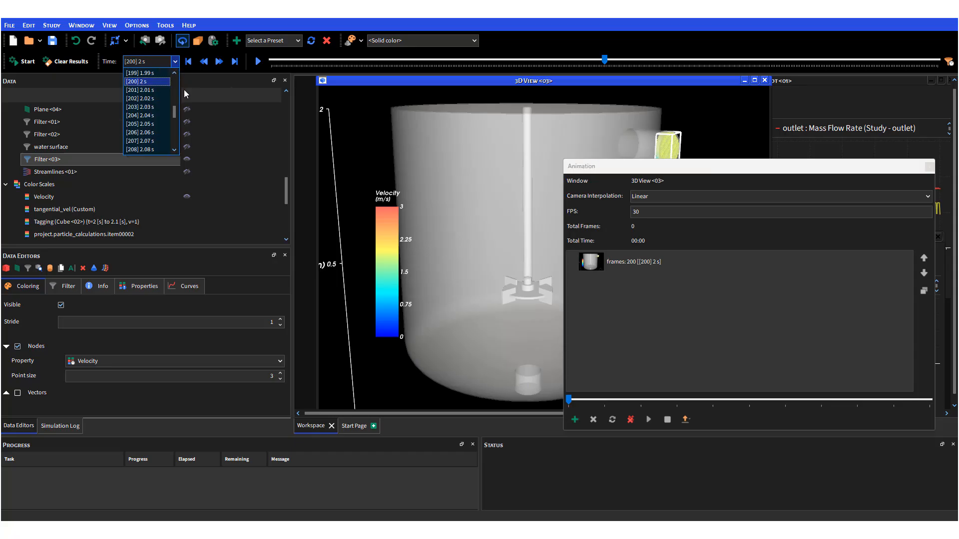
pyautogui.moveTo(174, 111); pyautogui.dragTo(172, 154)
pyautogui.click(154, 148)
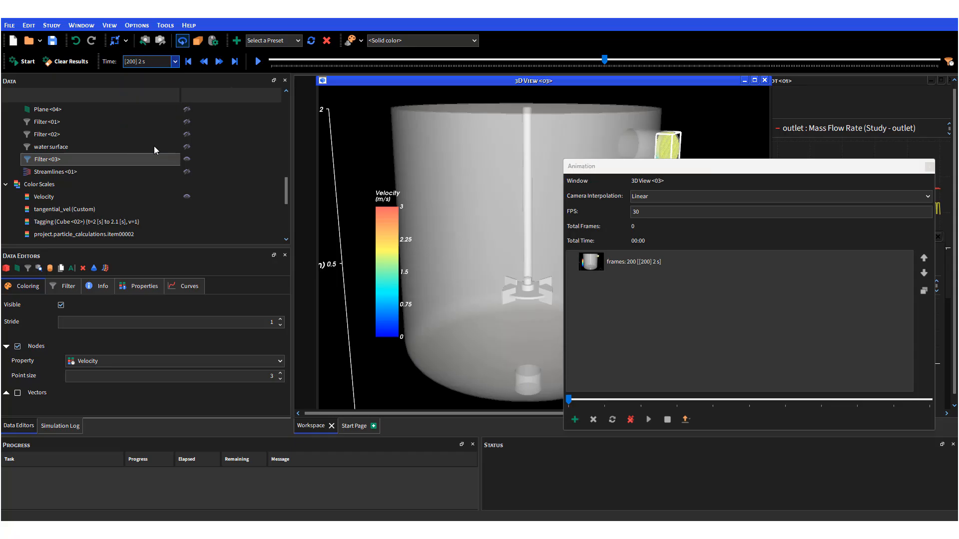
pyautogui.click(575, 420)
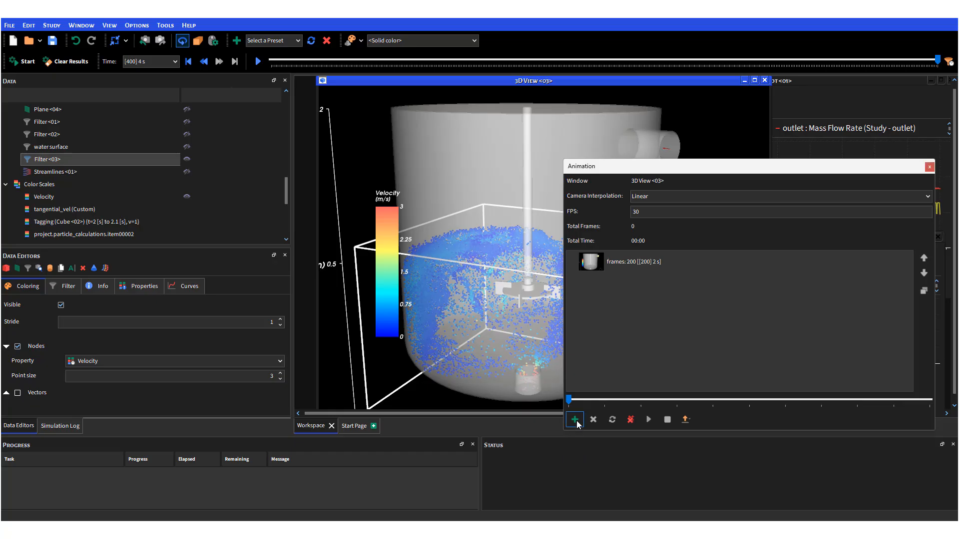
pyautogui.moveTo(720, 172); pyautogui.dragTo(804, 211)
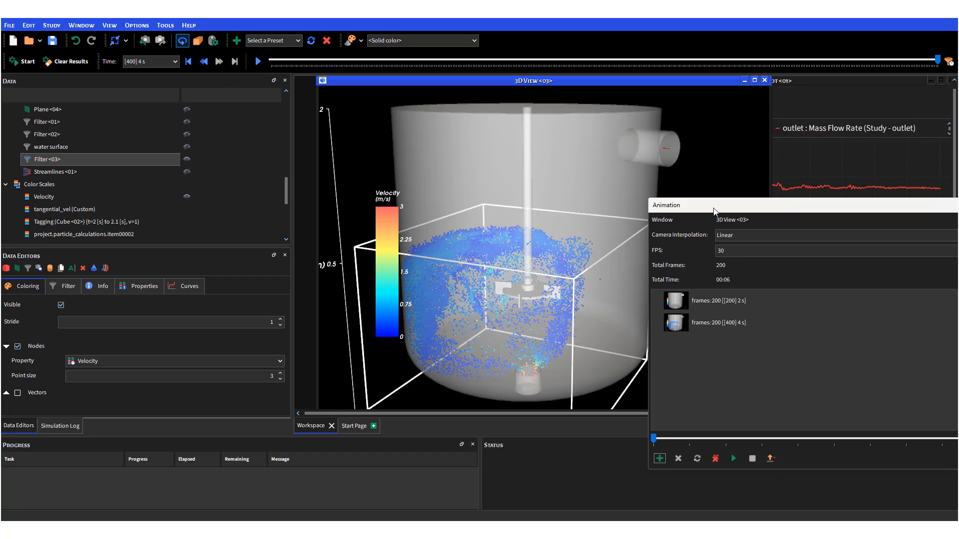
# Review the animation's 2 s and 4 s key frames alongside the tank in 3D View <03>.
pyautogui.moveTo(730, 208); pyautogui.dragTo(434, 157)
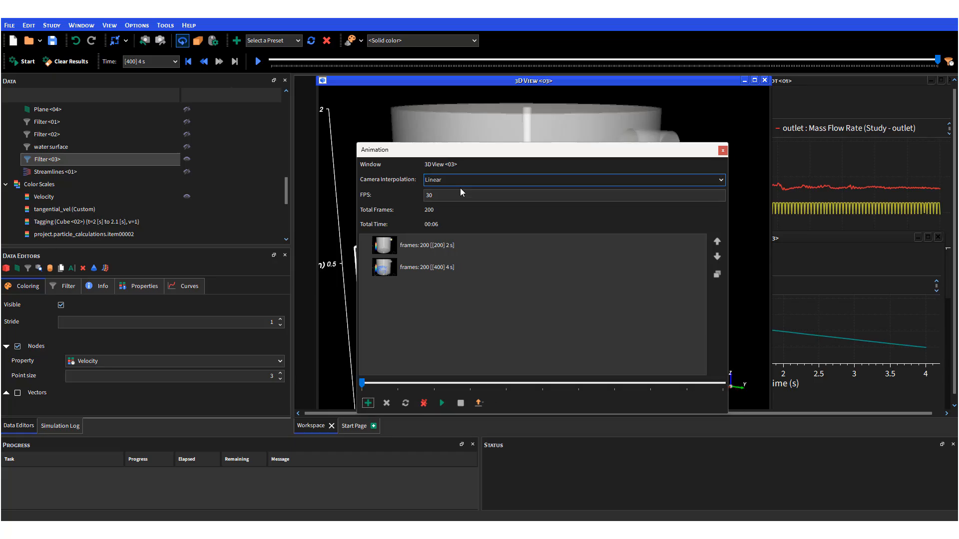
pyautogui.click(434, 244)
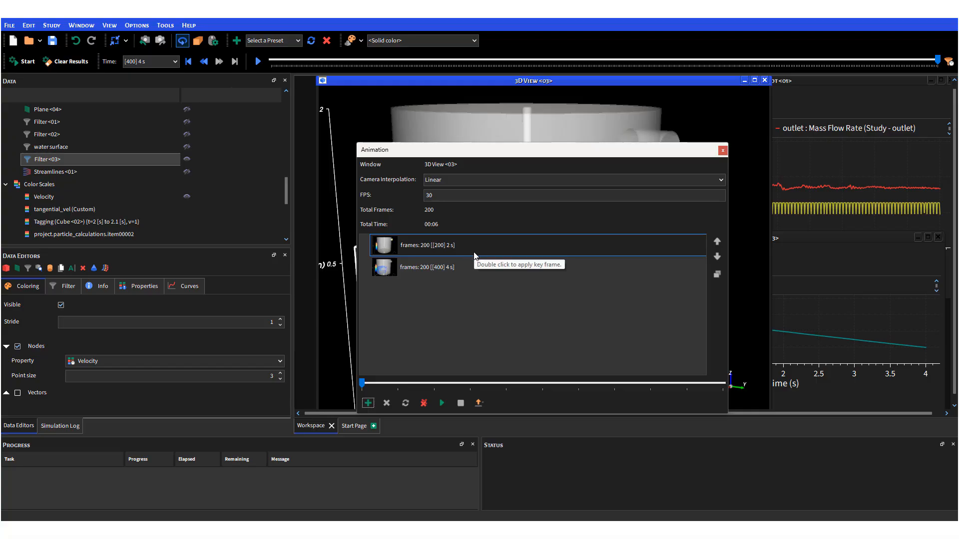
pyautogui.click(475, 355)
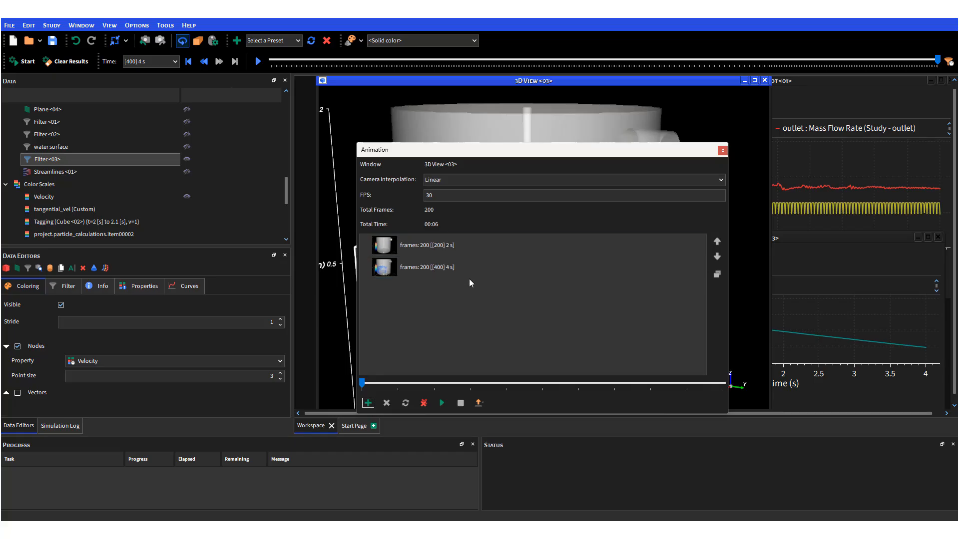
pyautogui.click(471, 247)
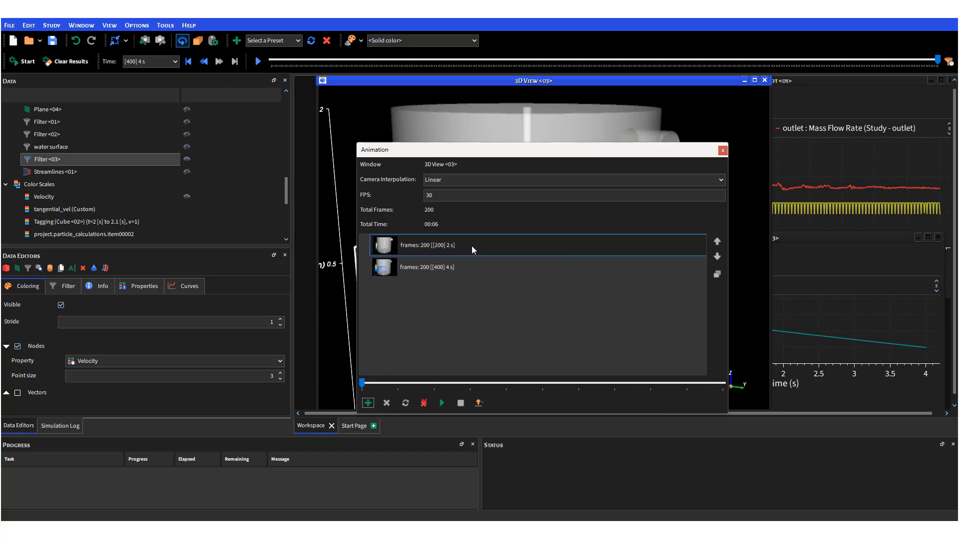
pyautogui.click(471, 275)
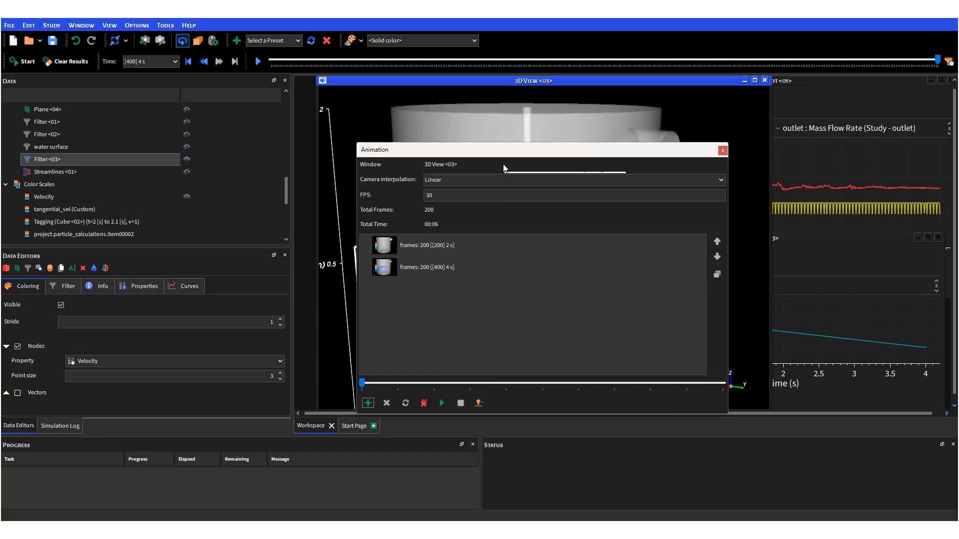
pyautogui.moveTo(501, 156); pyautogui.dragTo(658, 184)
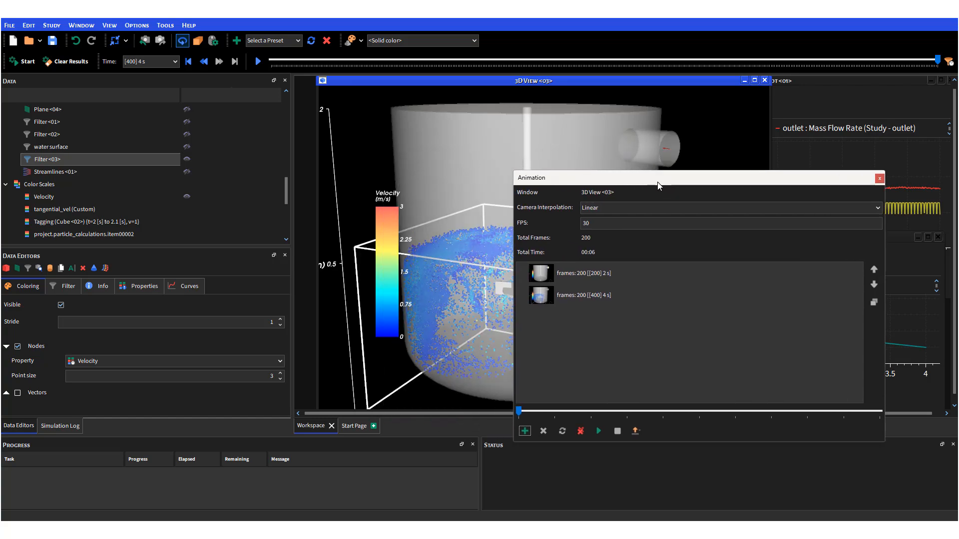
pyautogui.moveTo(556, 180); pyautogui.dragTo(327, 164)
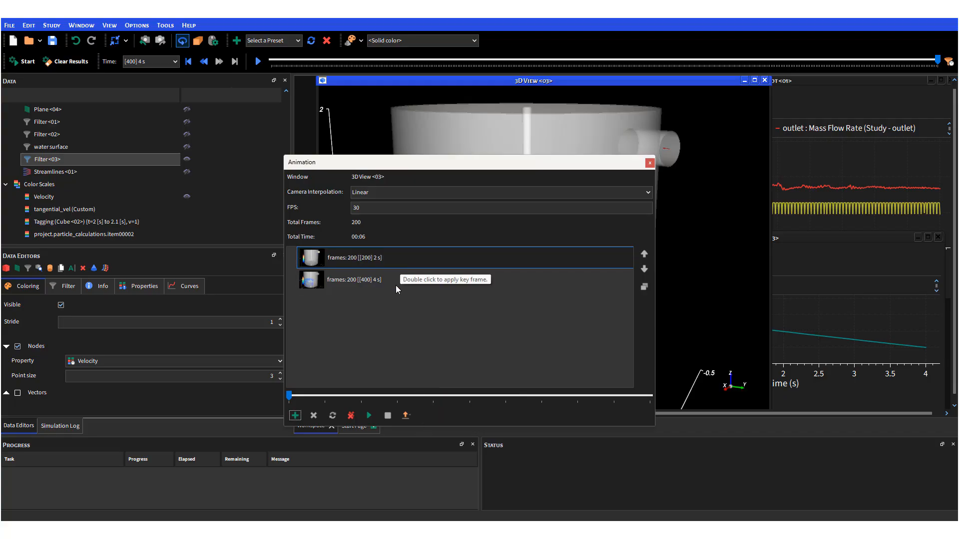
# Export the animation to an AVI movie named inner-view-5rad-s-tracer2 in the Freeflow folder.
pyautogui.click(406, 416)
pyautogui.click(419, 427)
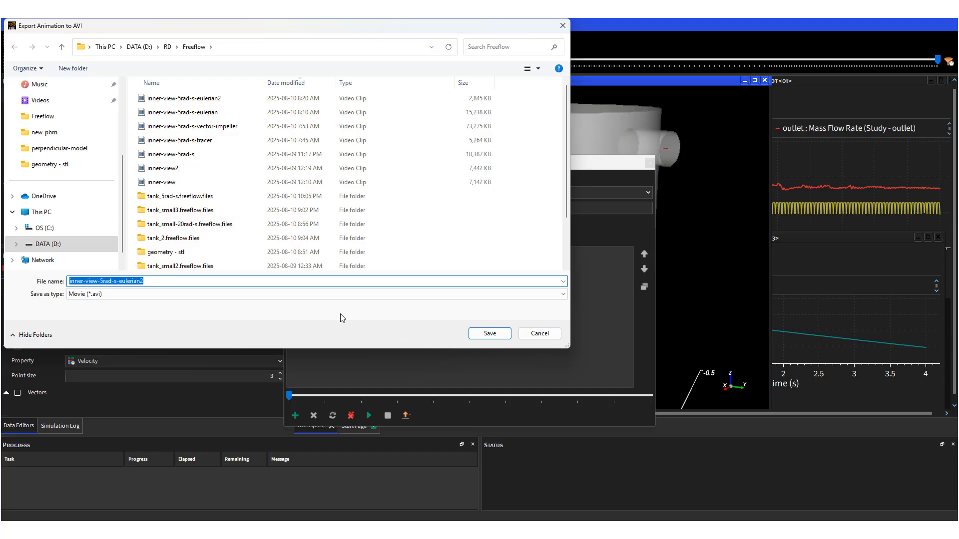
pyautogui.click(222, 283)
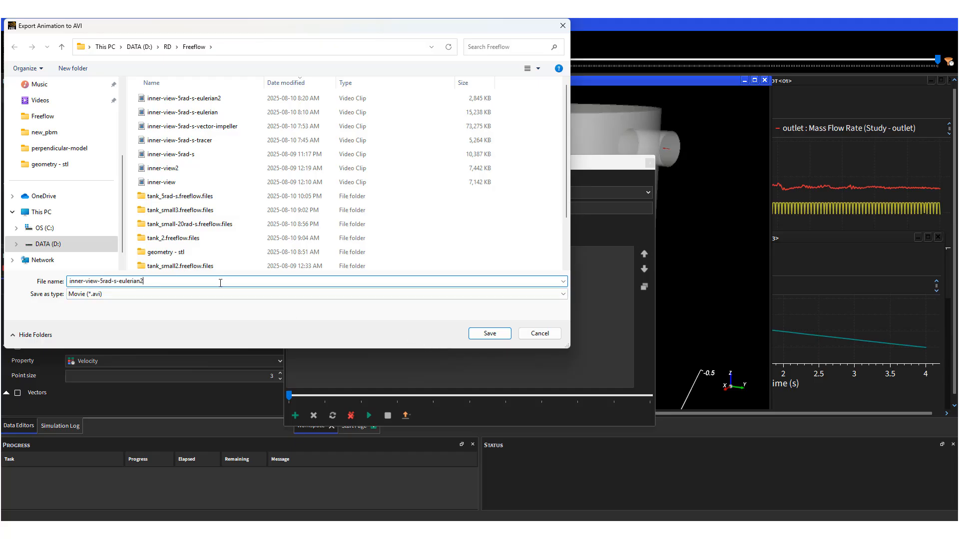
pyautogui.moveTo(159, 283); pyautogui.dragTo(122, 287)
pyautogui.press('BackSpace')
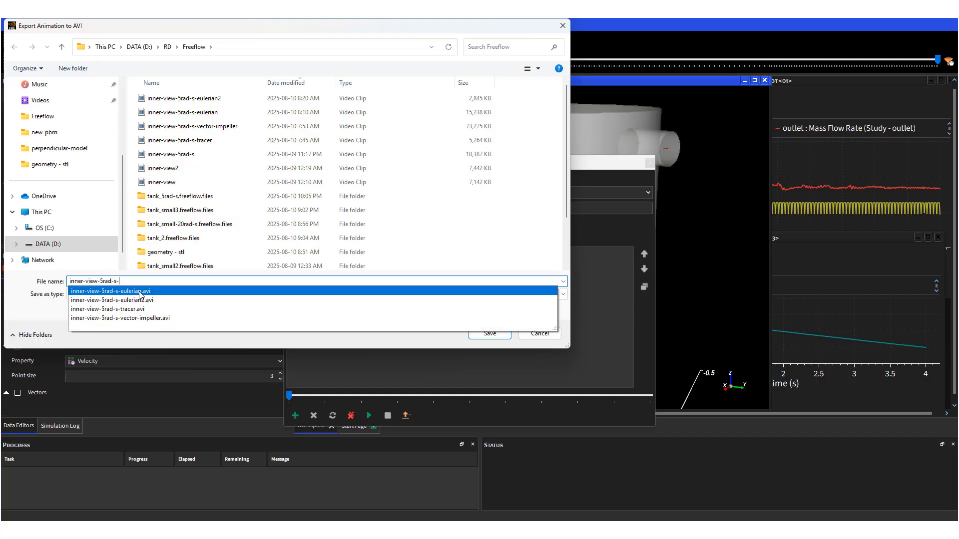
pyautogui.write('tracer')
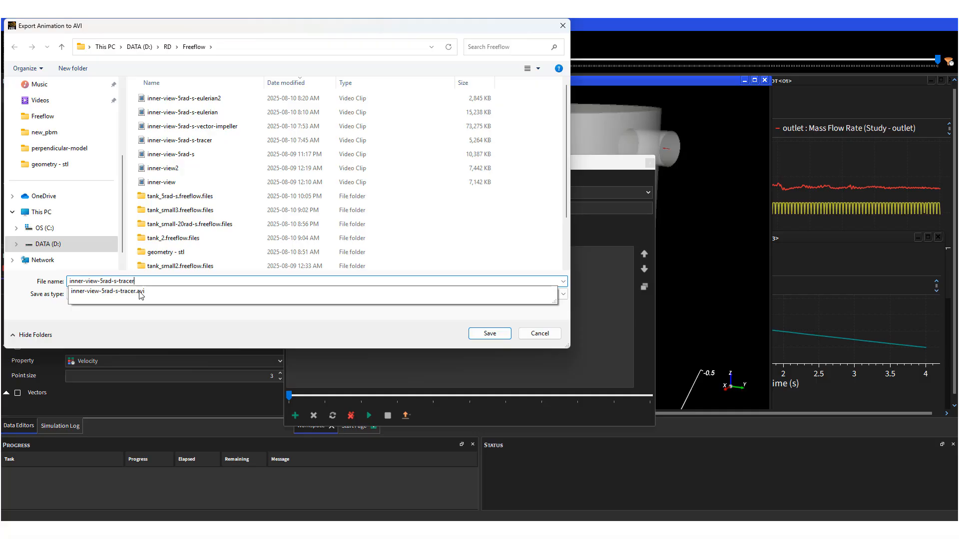
pyautogui.click(139, 293)
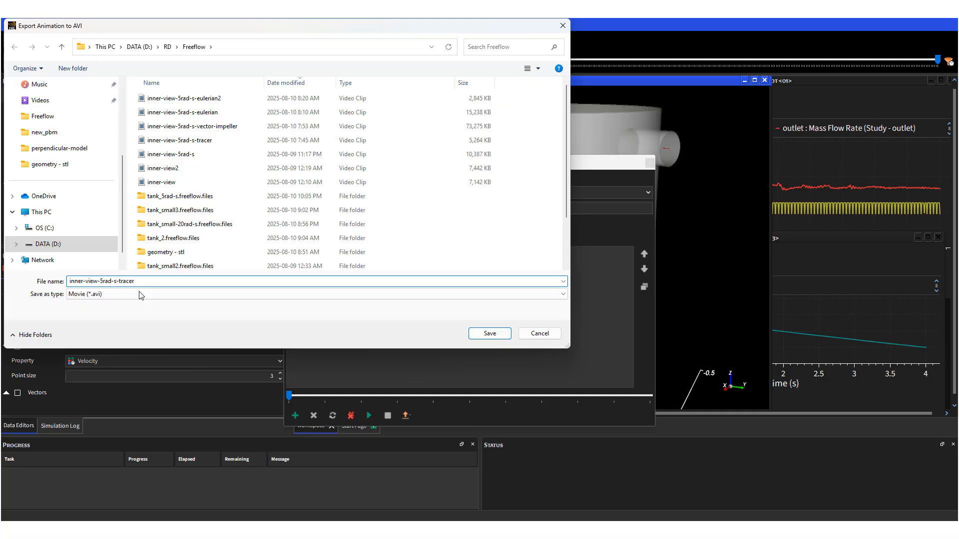
pyautogui.press('Return')
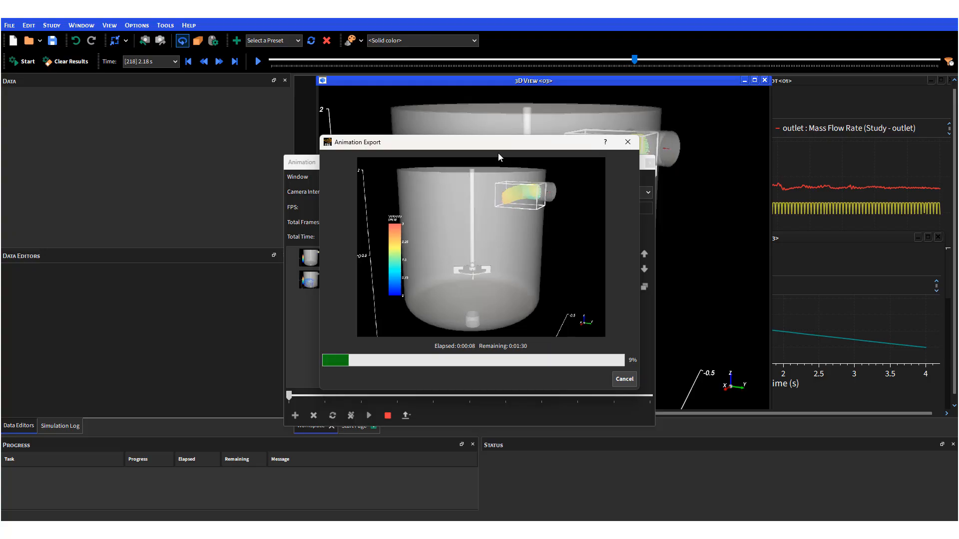
pyautogui.moveTo(492, 148)
pyautogui.mouseDown()
pyautogui.moveTo(561, 150)
pyautogui.moveTo(499, 165)
pyautogui.mouseUp()
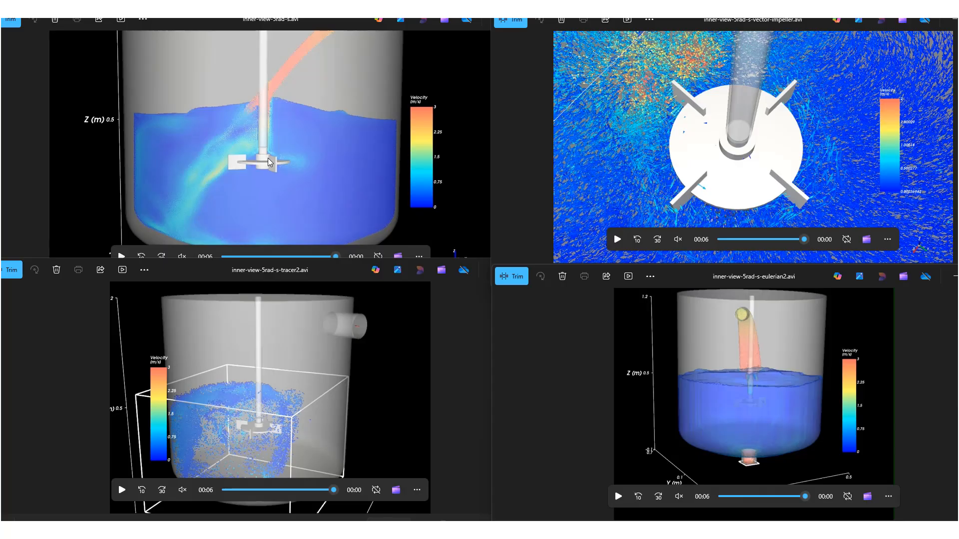
# Switch to the exported videos and replay inner-view-5rad-s.avi from the start, followed by inner-view-5rad-s-vector-impeller.avi.
pyautogui.click(270, 162)
pyautogui.moveTo(335, 256); pyautogui.dragTo(216, 253)
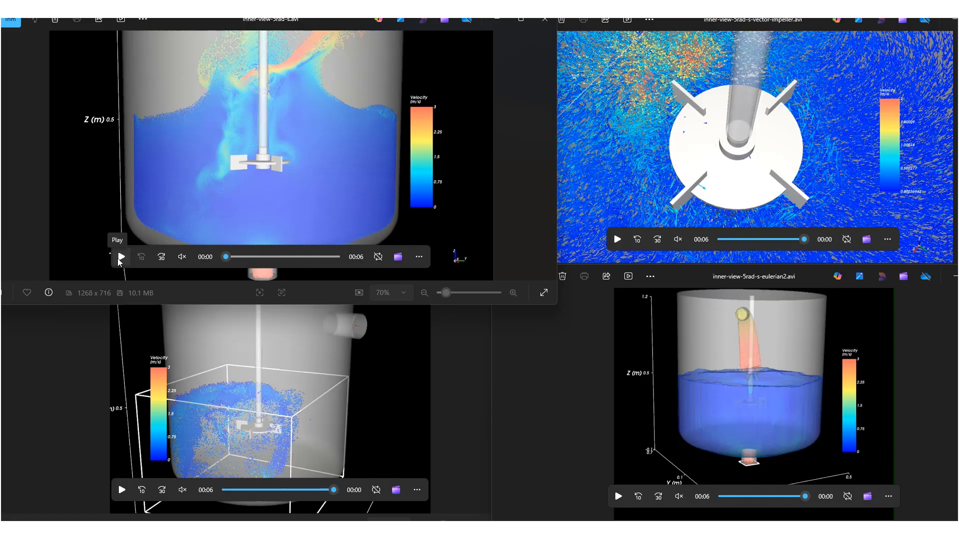
pyautogui.click(119, 258)
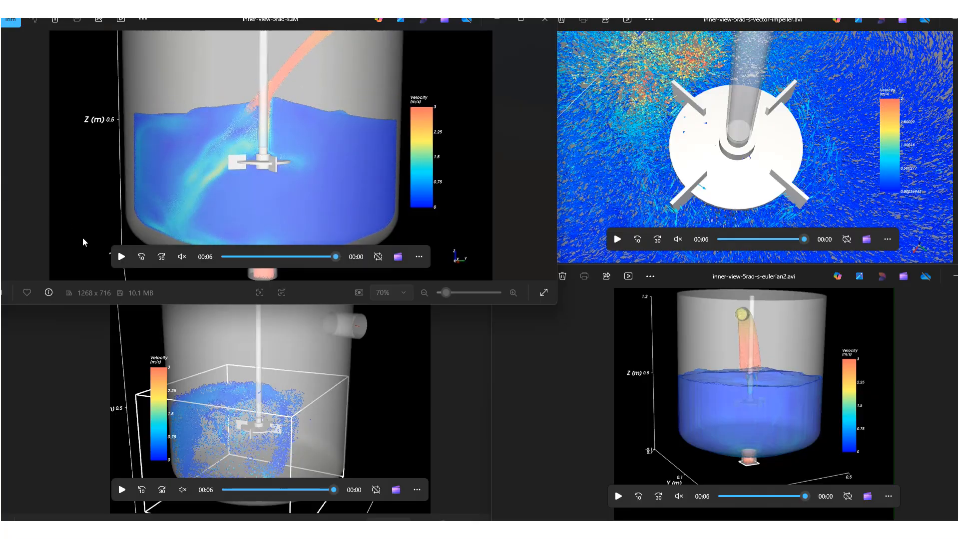
pyautogui.click(121, 257)
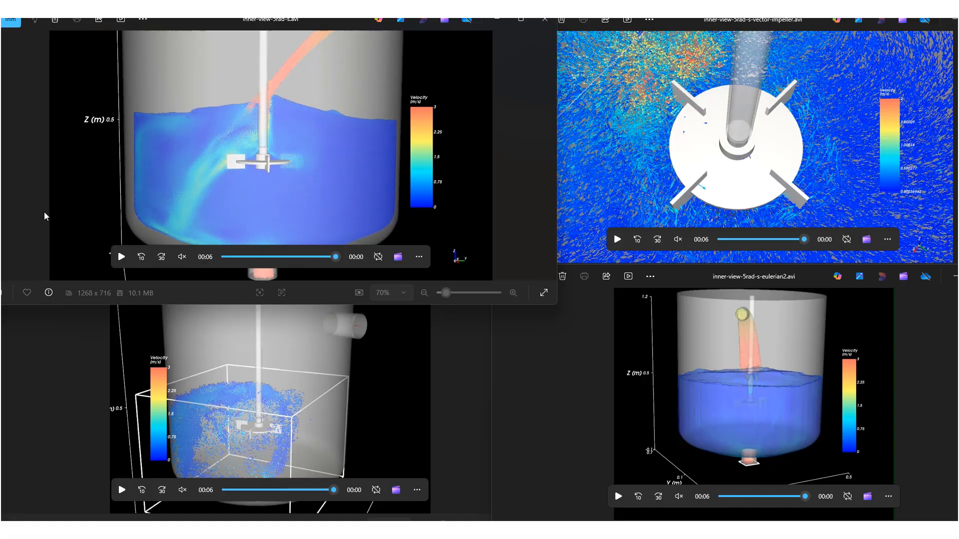
pyautogui.click(616, 245)
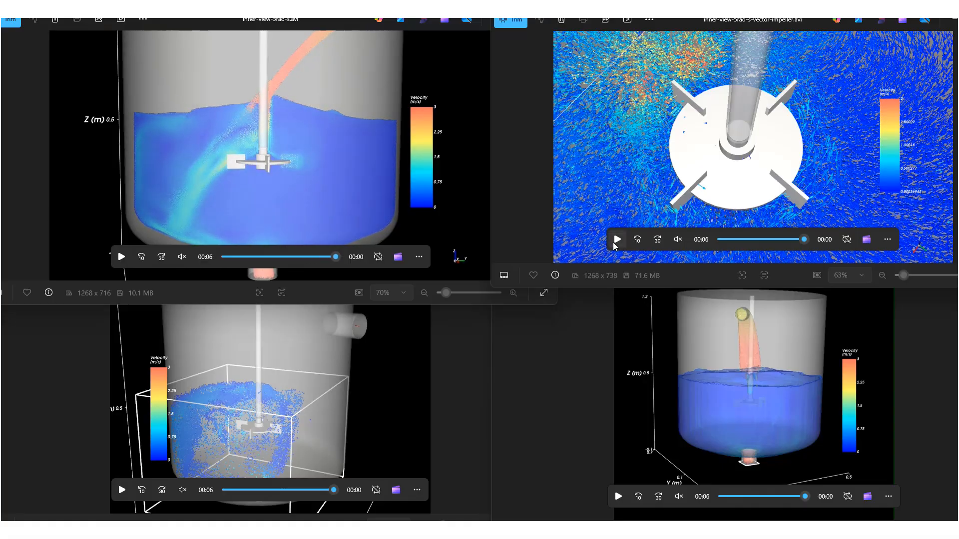
pyautogui.click(617, 240)
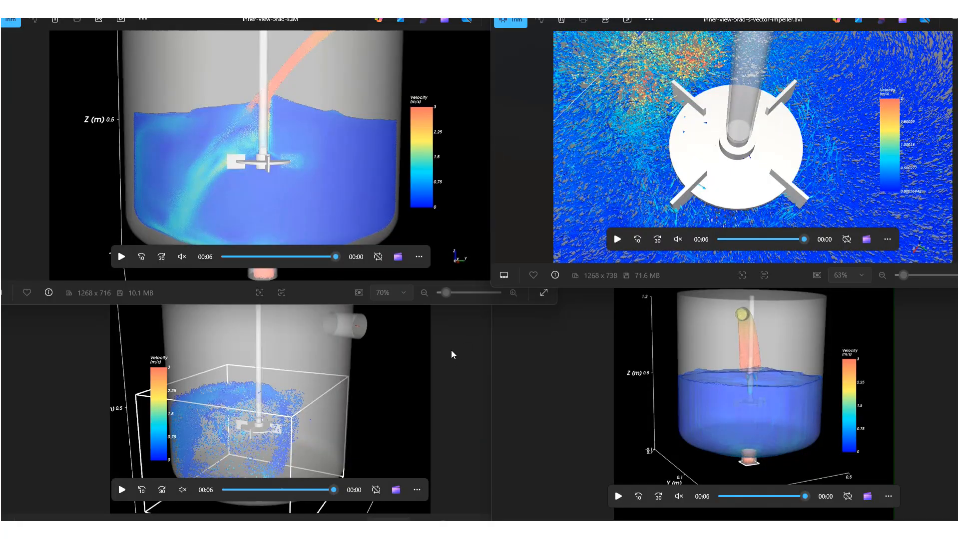
# Replay the exported videos inner-view-5rad-s-tracer2.avi and inner-view-5rad-s-eulerian2.avi to examine the tracer particles and the water surface.
pyautogui.click(121, 491)
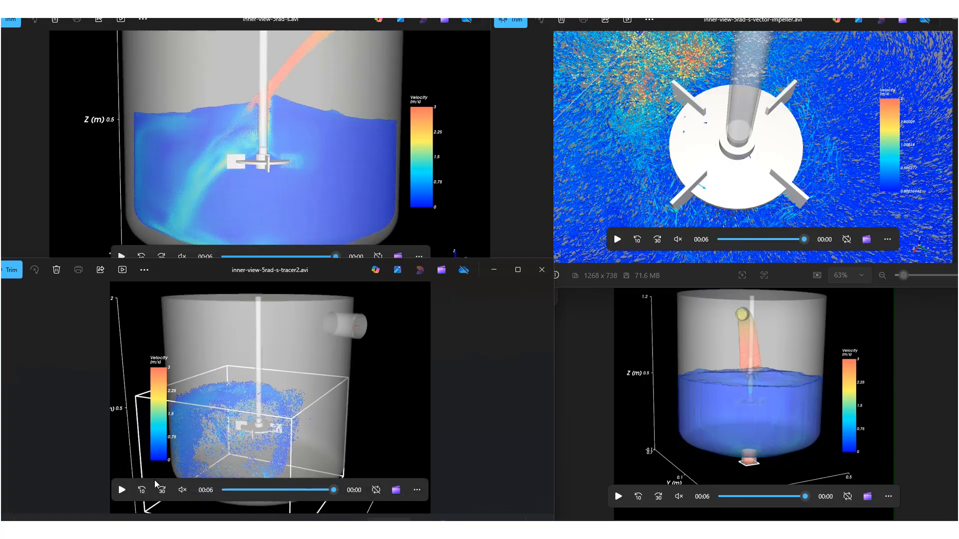
pyautogui.click(123, 495)
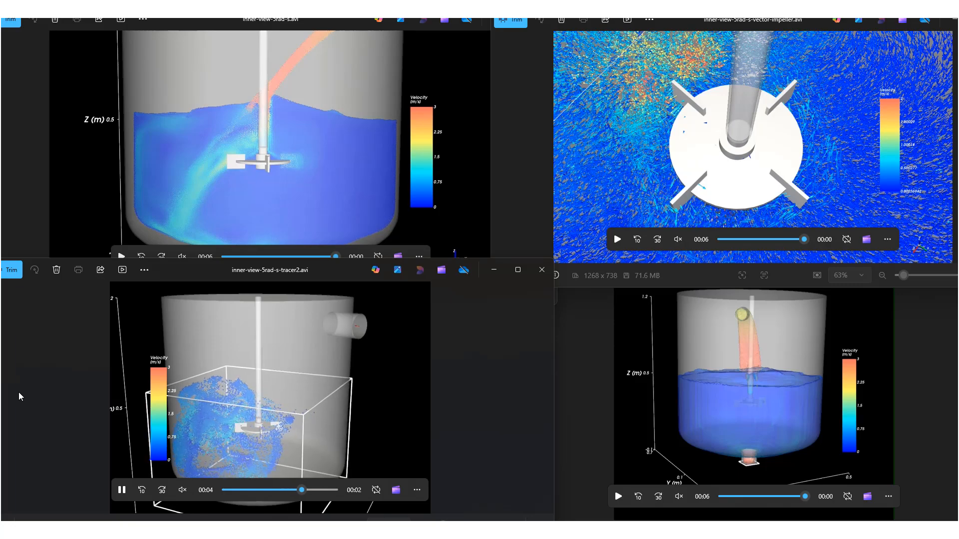
pyautogui.click(618, 497)
pyautogui.click(618, 497)
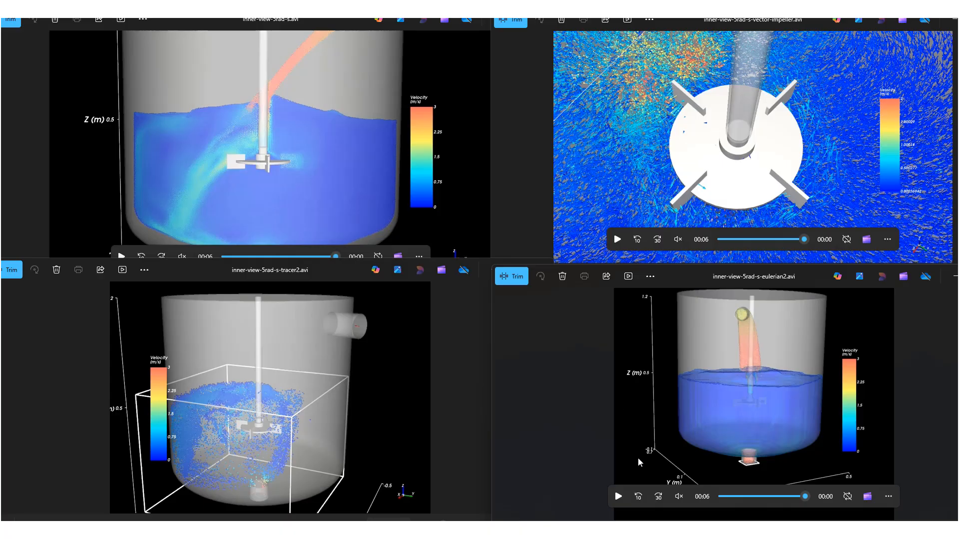
pyautogui.click(619, 496)
pyautogui.click(754, 410)
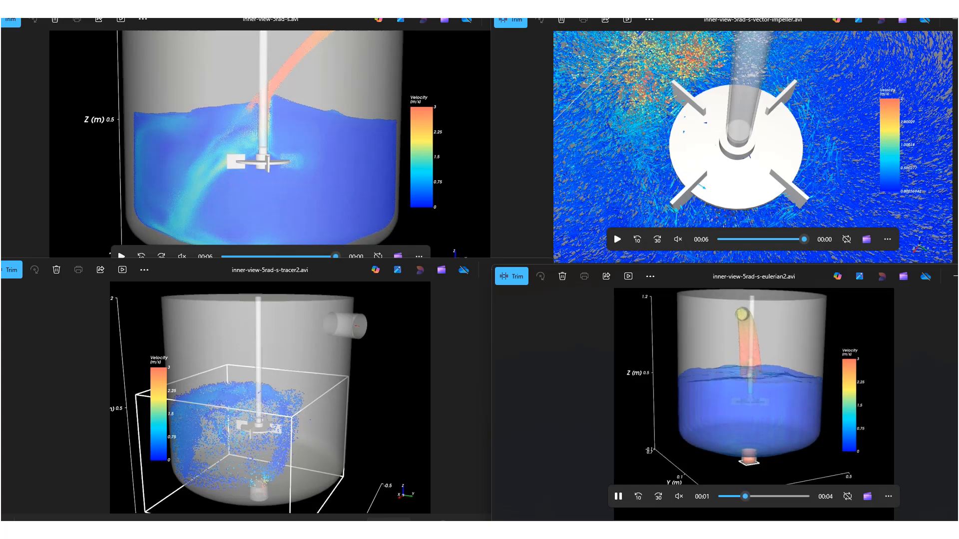